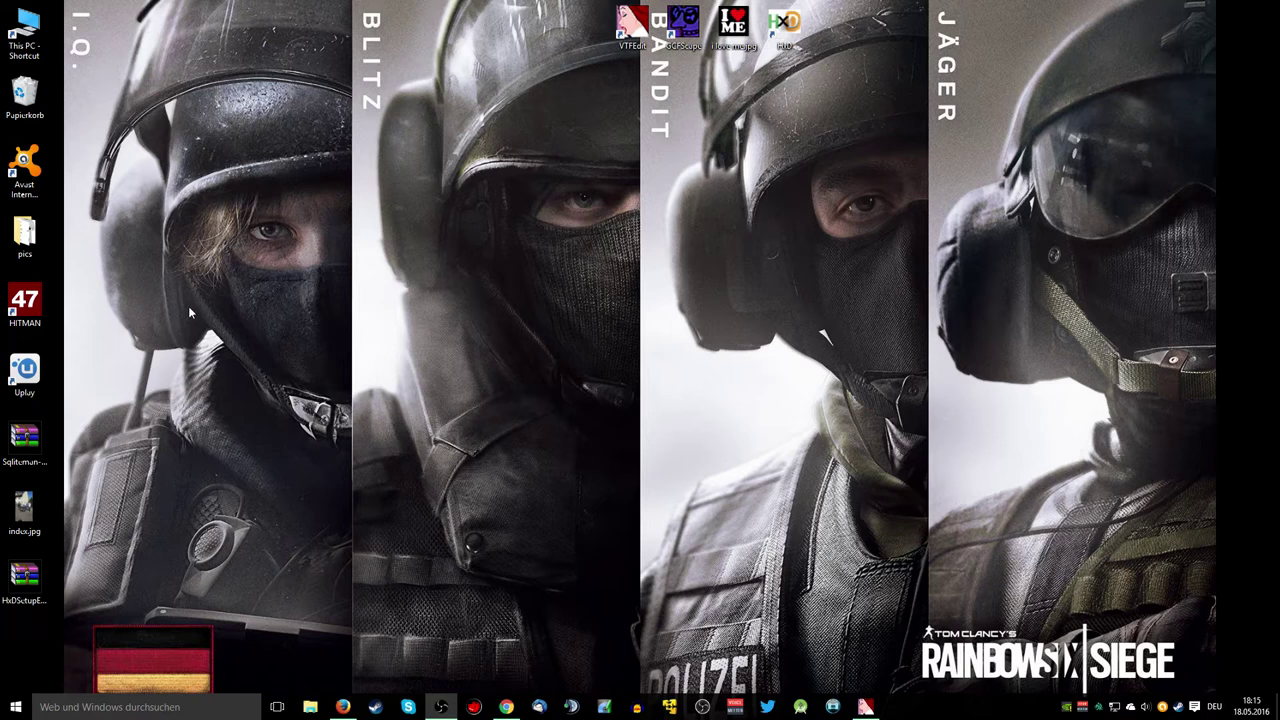
Rearrange items on screen, then restore and close the VTFEdit window.
{"action": "mouse_move", "coordinate": [169, 101]}
{"action": "left_mouse_down"}
{"action": "mouse_move", "coordinate": [1279, 295]}
{"action": "mouse_move", "coordinate": [1223, 333]}
{"action": "mouse_move", "coordinate": [195, 128]}
{"action": "mouse_move", "coordinate": [200, 107]}
{"action": "mouse_move", "coordinate": [514, 263]}
{"action": "mouse_move", "coordinate": [1279, 330]}
{"action": "mouse_move", "coordinate": [1237, 336]}
{"action": "left_mouse_up"}
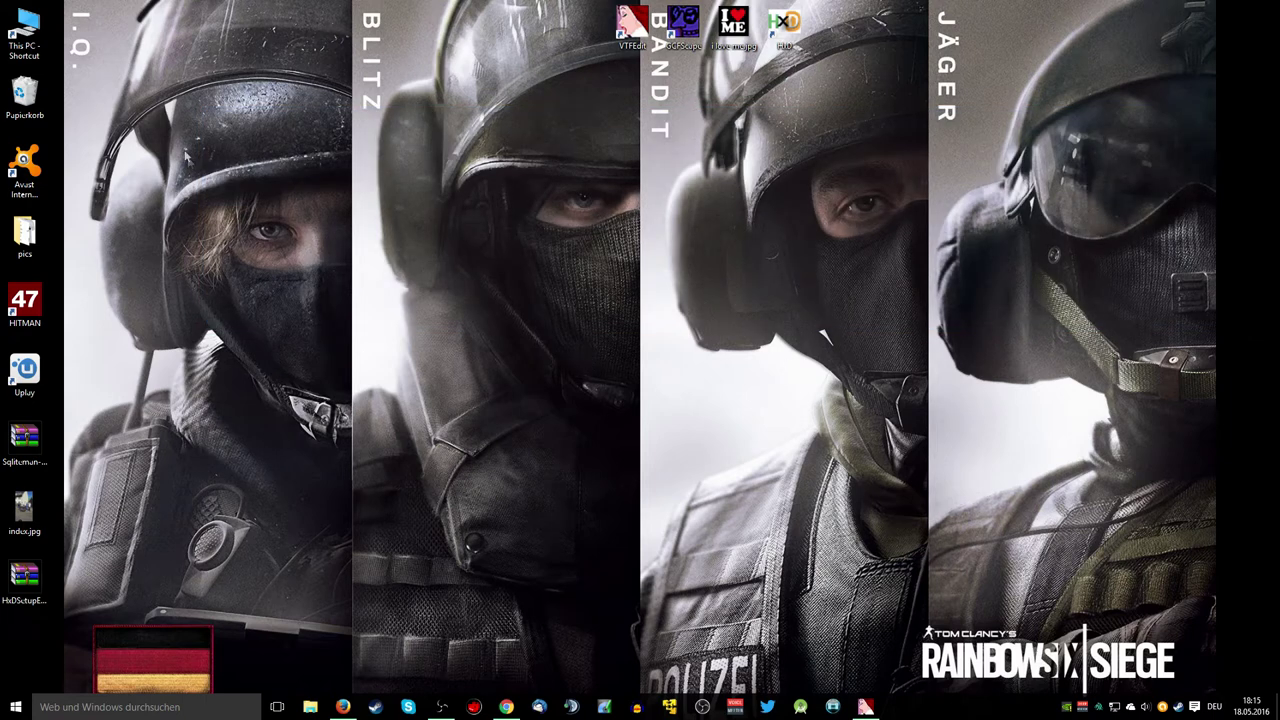
{"action": "left_click_drag", "start_coordinate": [184, 110], "coordinate": [1278, 350]}
{"action": "left_click", "coordinate": [865, 707]}
{"action": "left_click", "coordinate": [639, 171]}
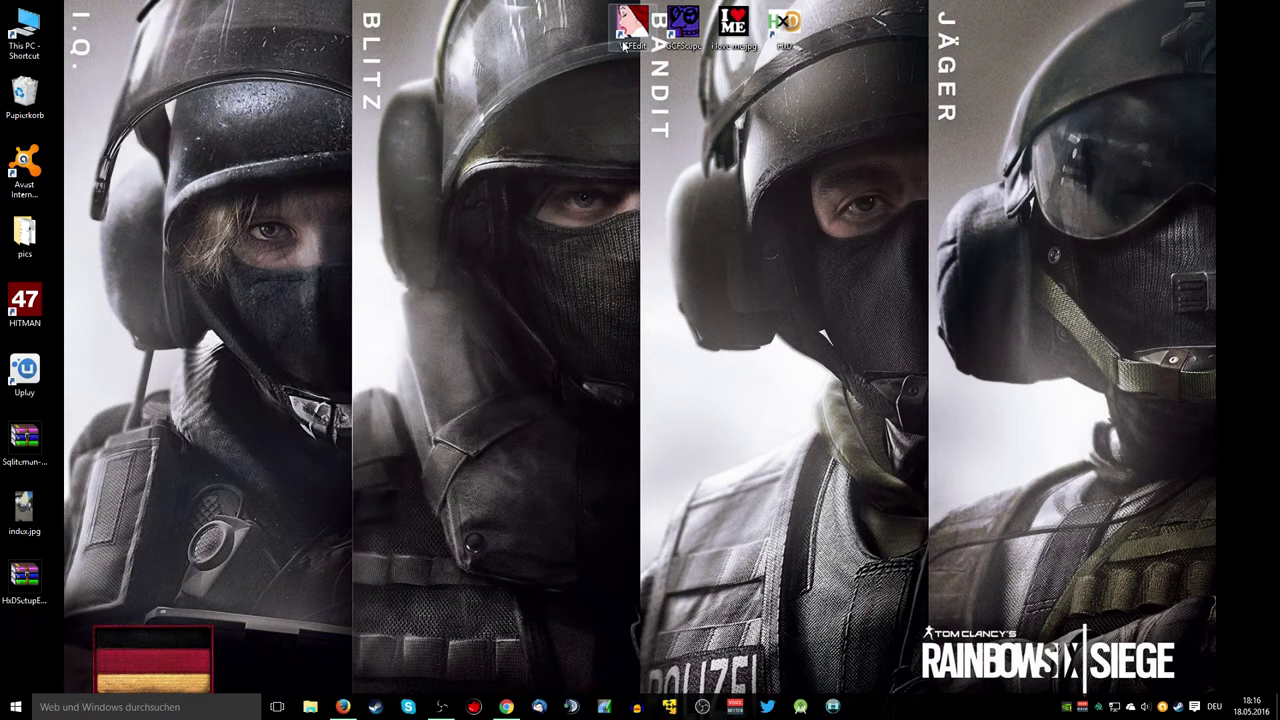
Move the I love me picture further right and the HxD shortcut into its spot.
{"action": "left_click_drag", "start_coordinate": [733, 25], "coordinate": [936, 28]}
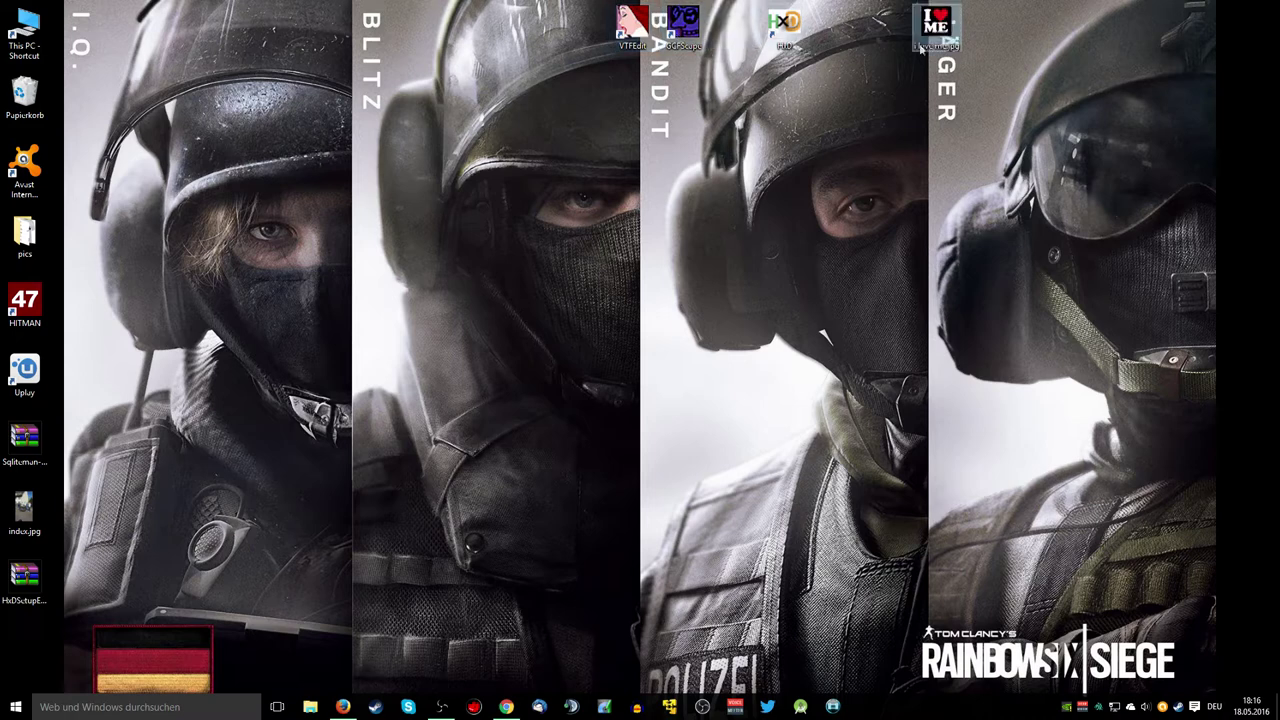
{"action": "left_click_drag", "start_coordinate": [778, 18], "coordinate": [726, 18]}
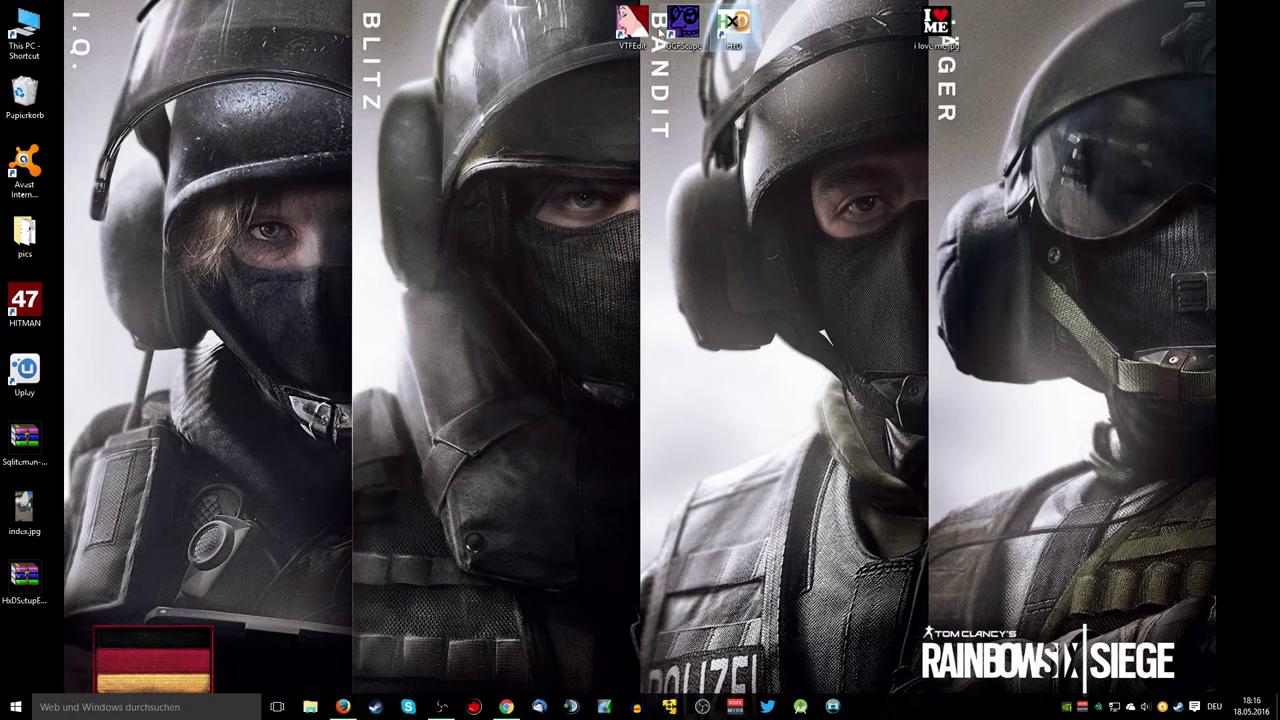
{"action": "left_click", "coordinate": [630, 38]}
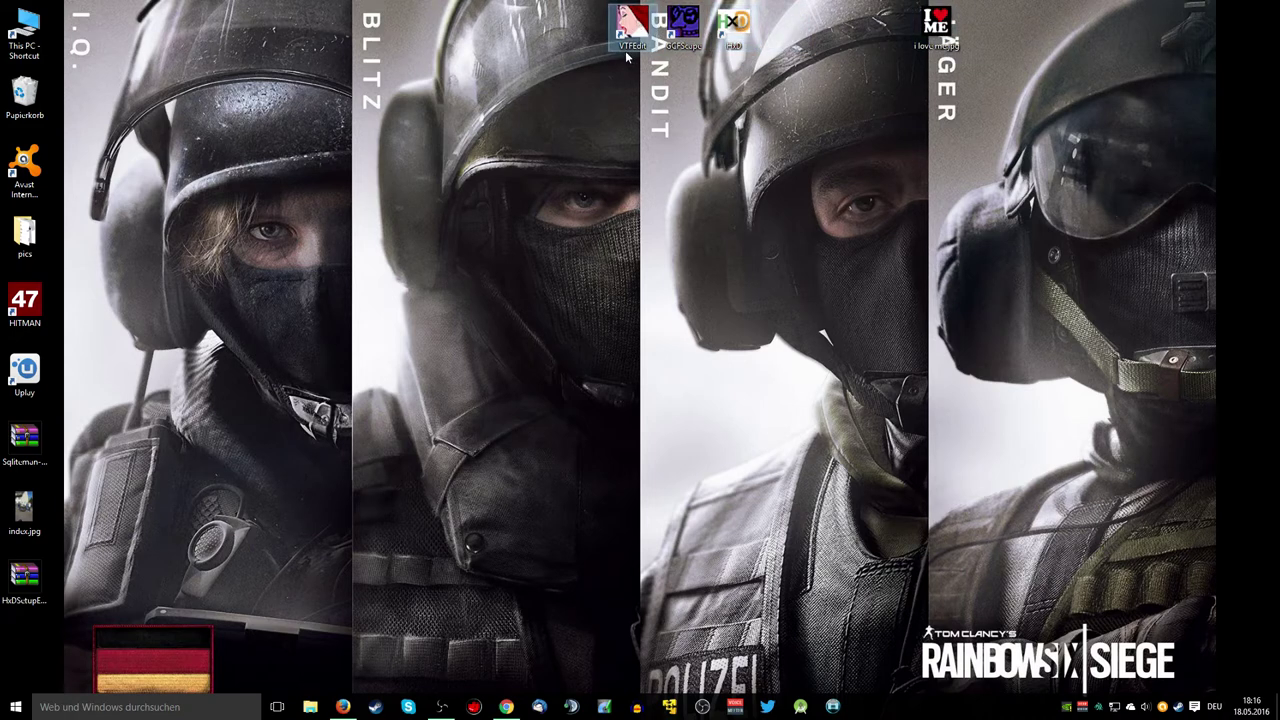
{"action": "left_click", "coordinate": [683, 25]}
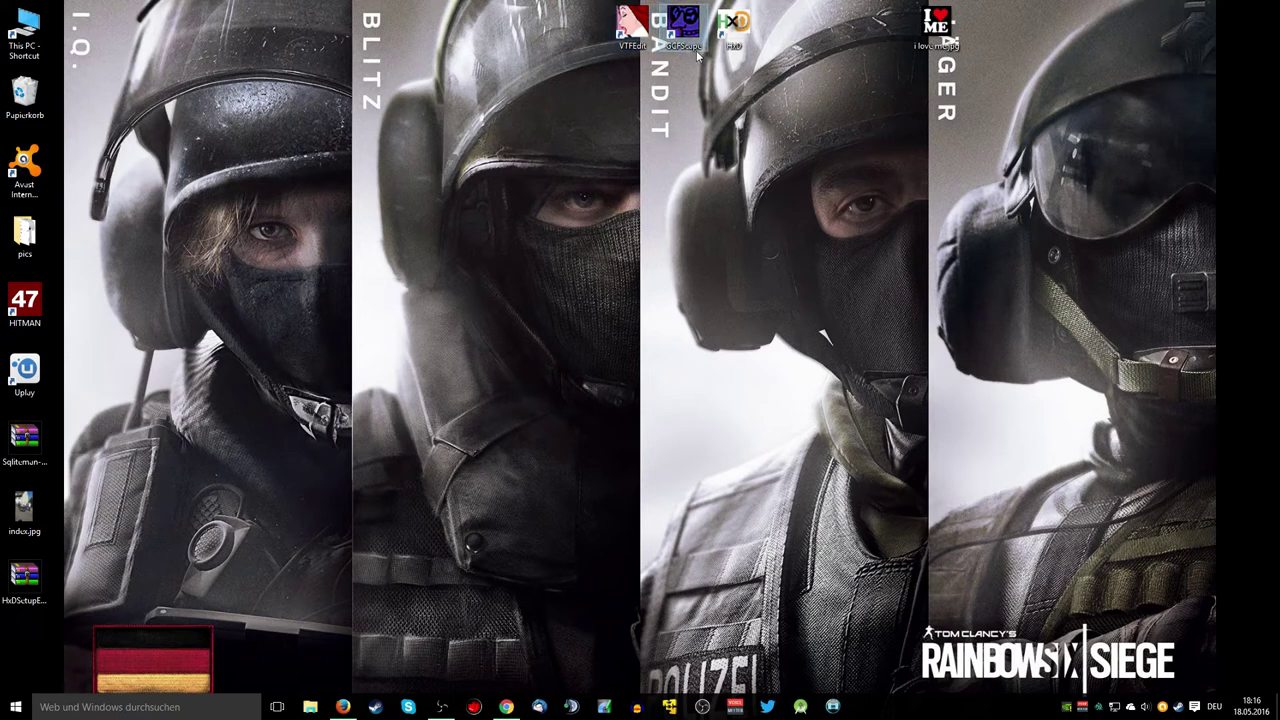
{"action": "left_click", "coordinate": [735, 25]}
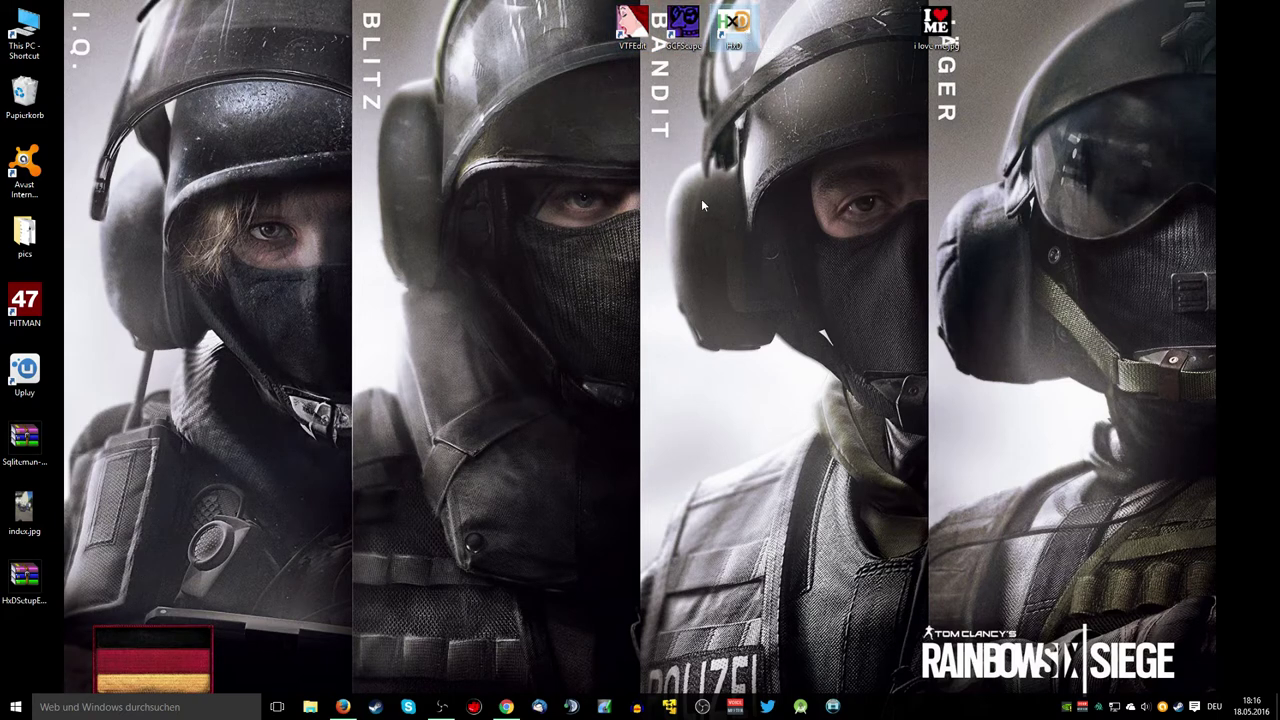
Bring Chrome forward showing the GCFScape download page.
{"action": "left_click", "coordinate": [506, 707]}
{"action": "left_click", "coordinate": [65, 8]}
{"action": "left_click", "coordinate": [190, 8]}
{"action": "left_click", "coordinate": [1202, 7]}
{"action": "left_click", "coordinate": [737, 28]}
{"action": "left_click", "coordinate": [508, 707]}
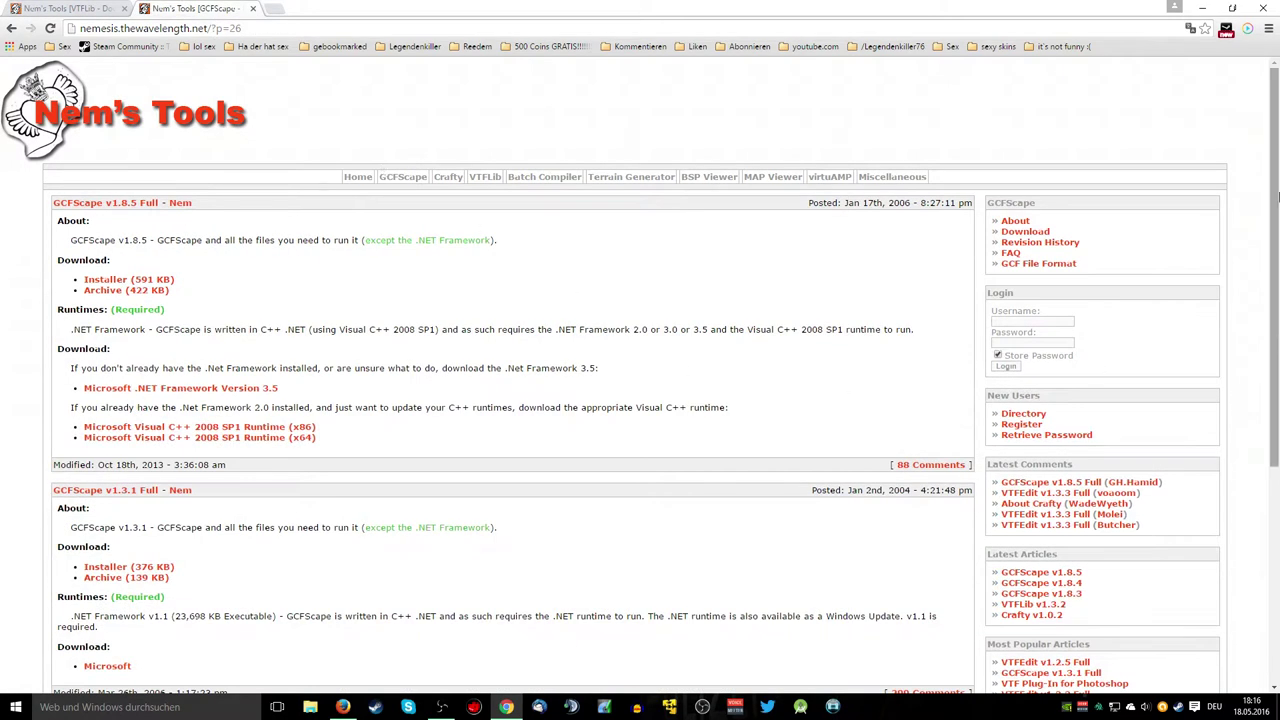
{"action": "left_click", "coordinate": [1205, 8]}
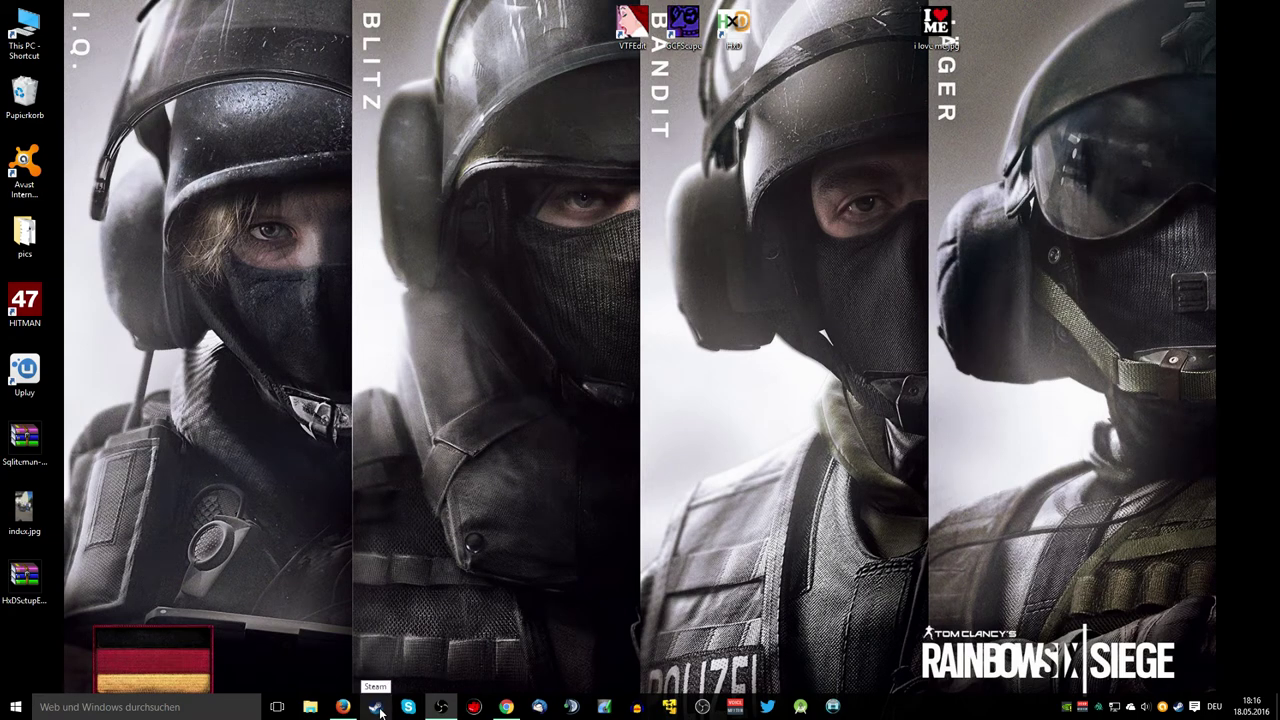
{"action": "mouse_move", "coordinate": [389, 237]}
{"action": "left_mouse_down"}
{"action": "mouse_move", "coordinate": [528, 432]}
{"action": "mouse_move", "coordinate": [643, 489]}
{"action": "left_mouse_up"}
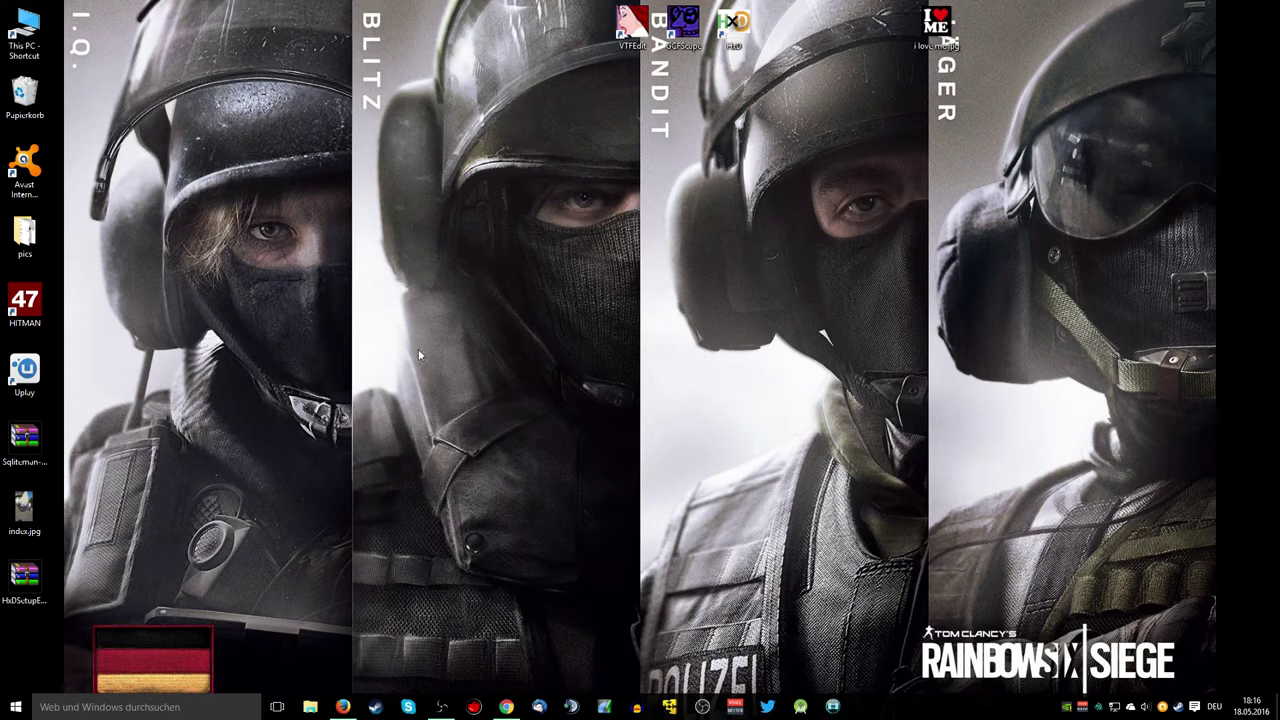
From the Steam library, open CS:GO's properties and browse its local files.
{"action": "left_click", "coordinate": [375, 707]}
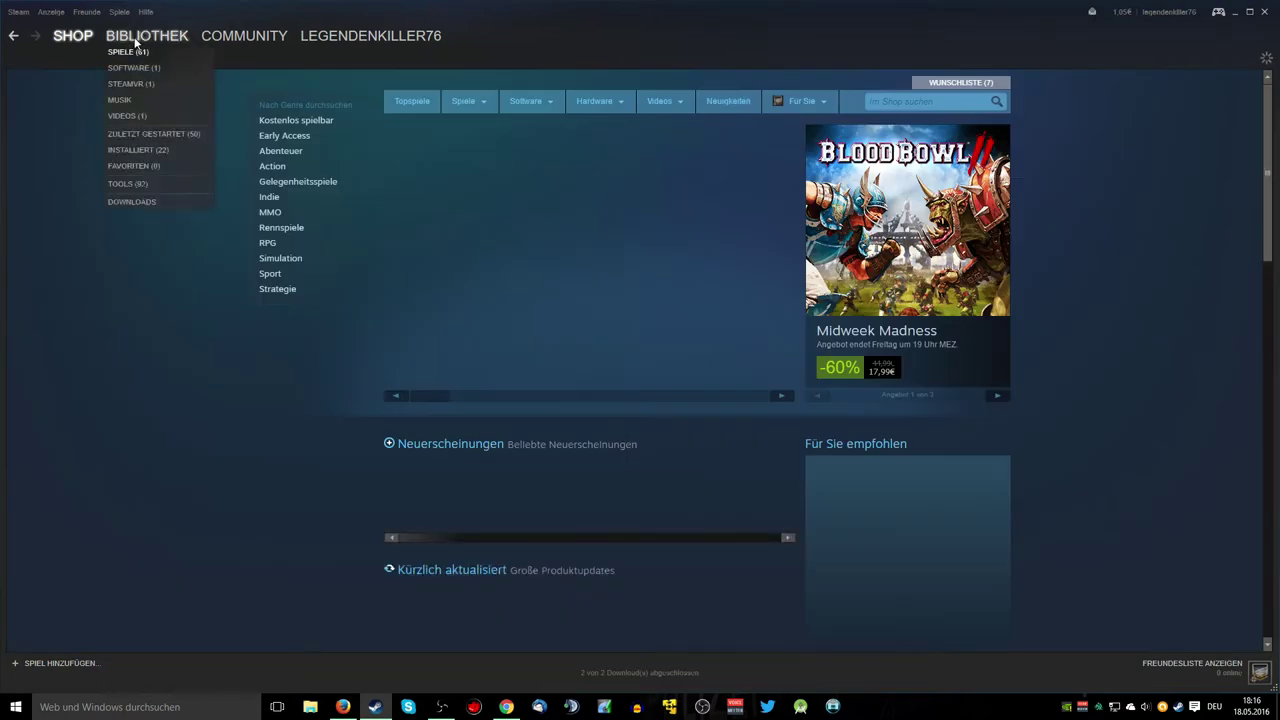
{"action": "left_click", "coordinate": [147, 35]}
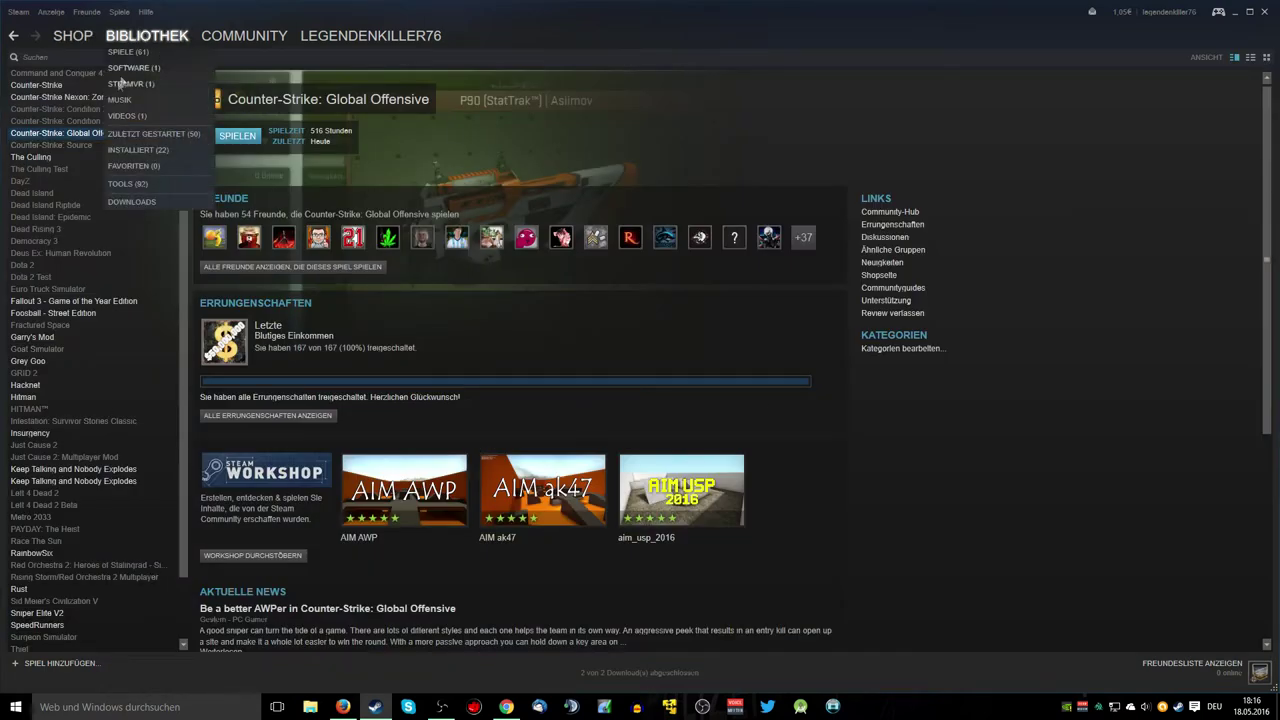
{"action": "right_click", "coordinate": [61, 135]}
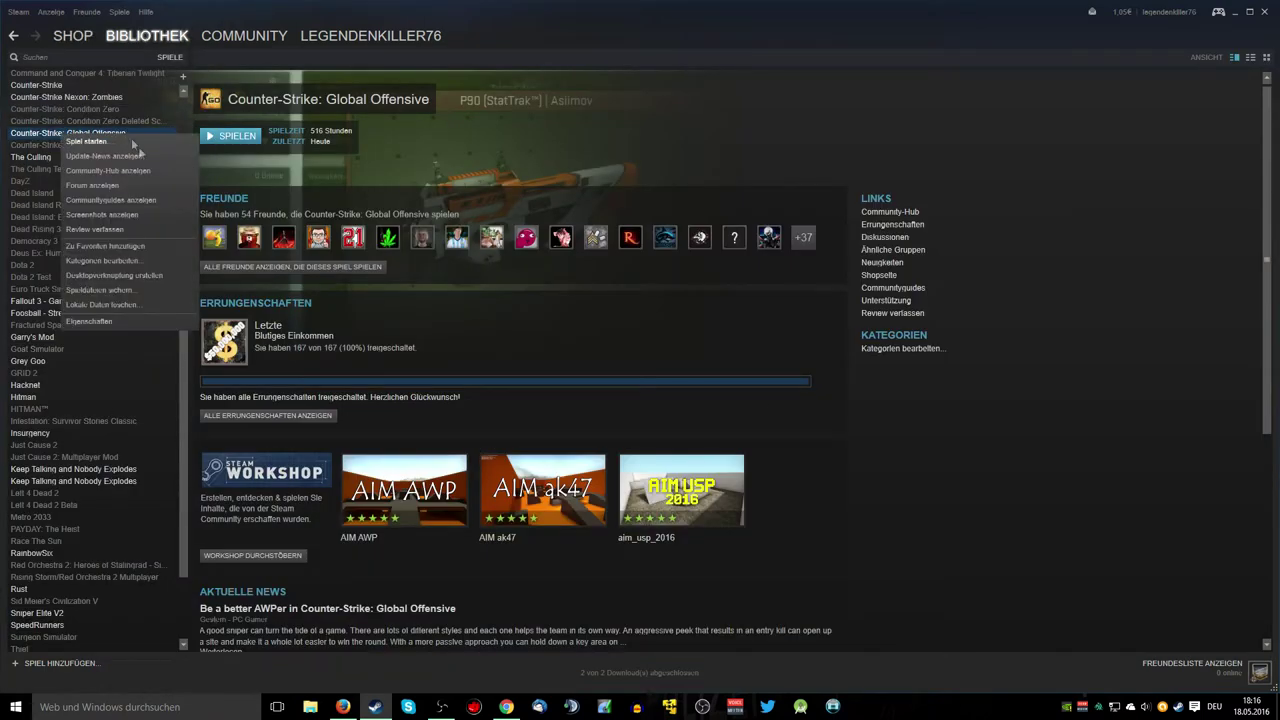
{"action": "left_click", "coordinate": [100, 321]}
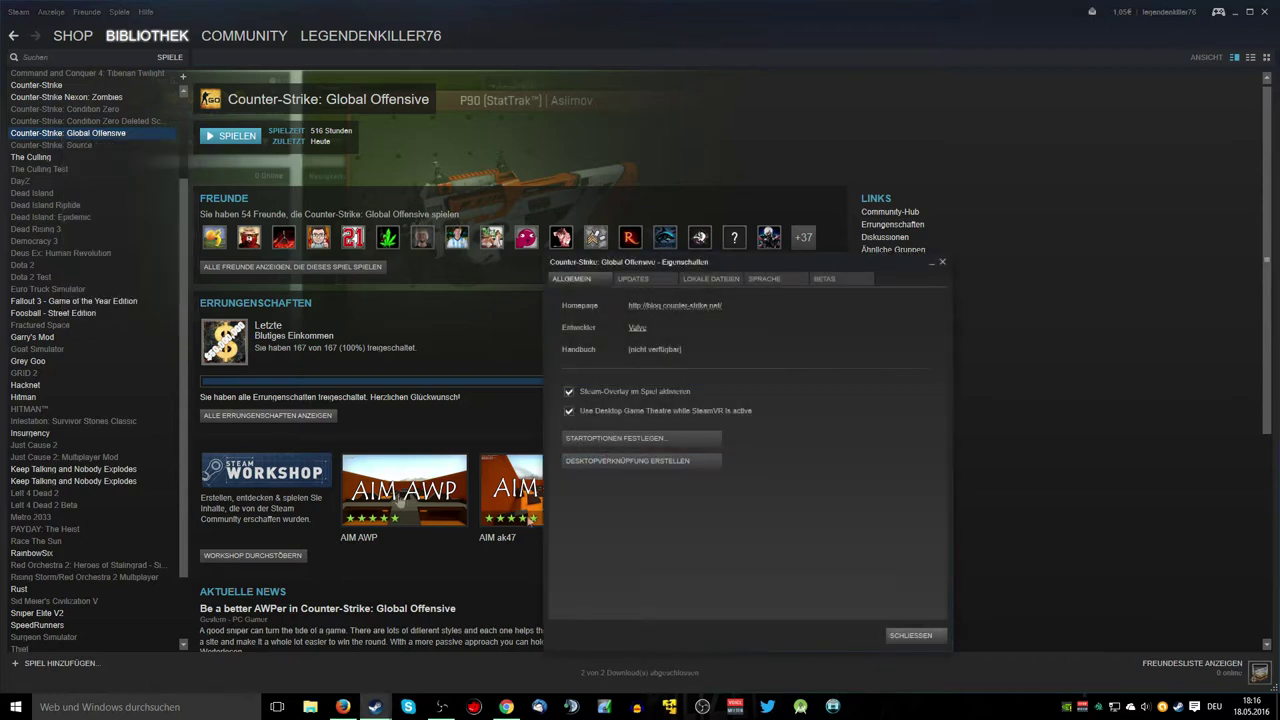
{"action": "left_click", "coordinate": [709, 280]}
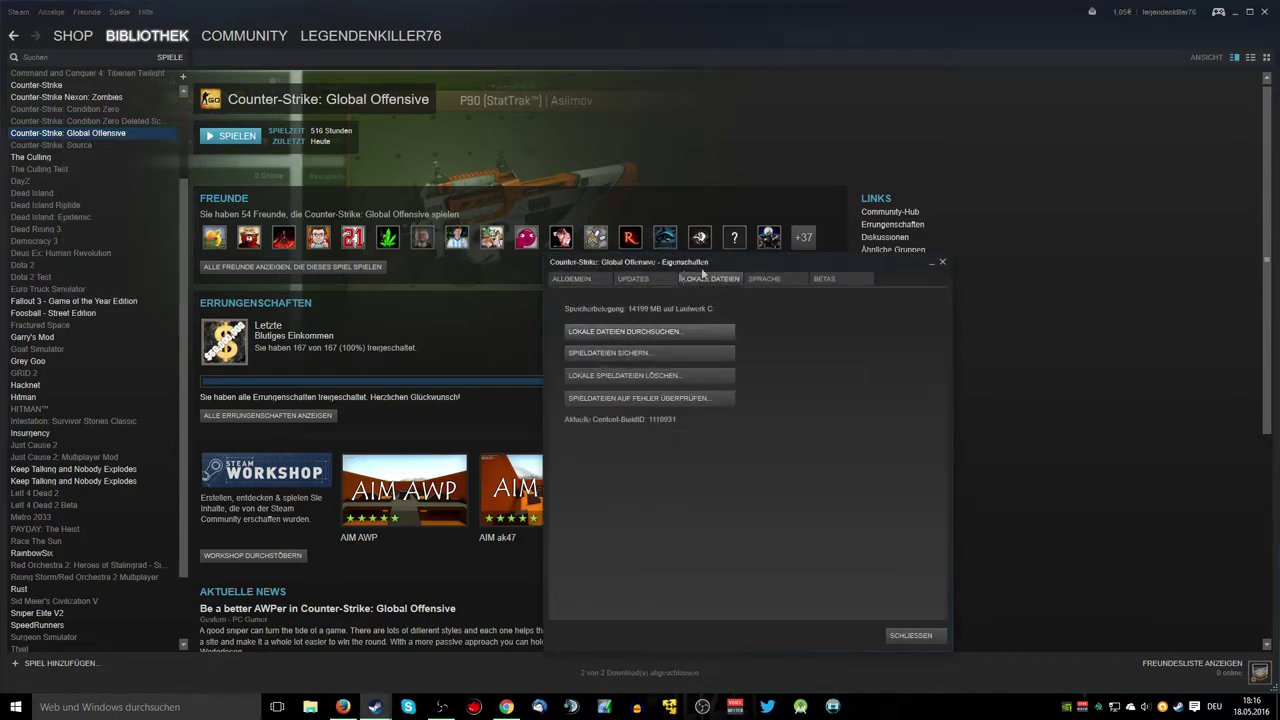
{"action": "left_click", "coordinate": [564, 331]}
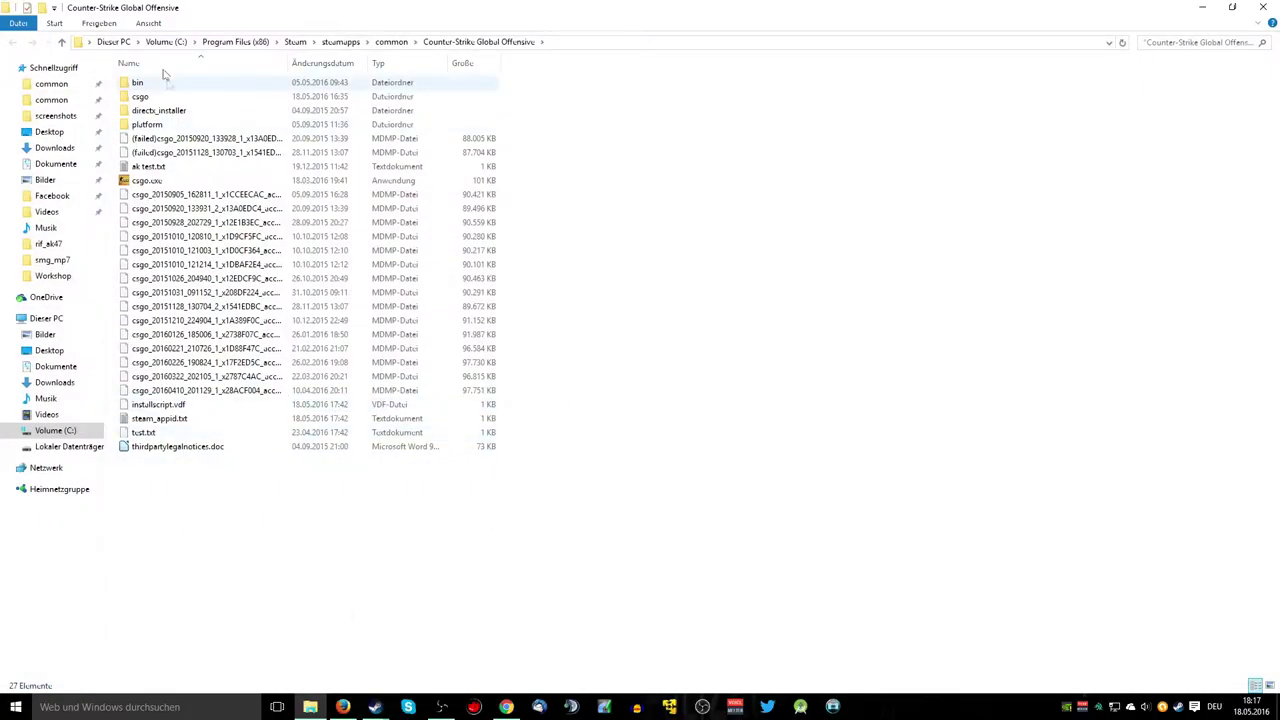
Open the csgo folder, select pak01_dir.vpk, and close the Steam library window.
{"action": "double_click", "coordinate": [141, 97]}
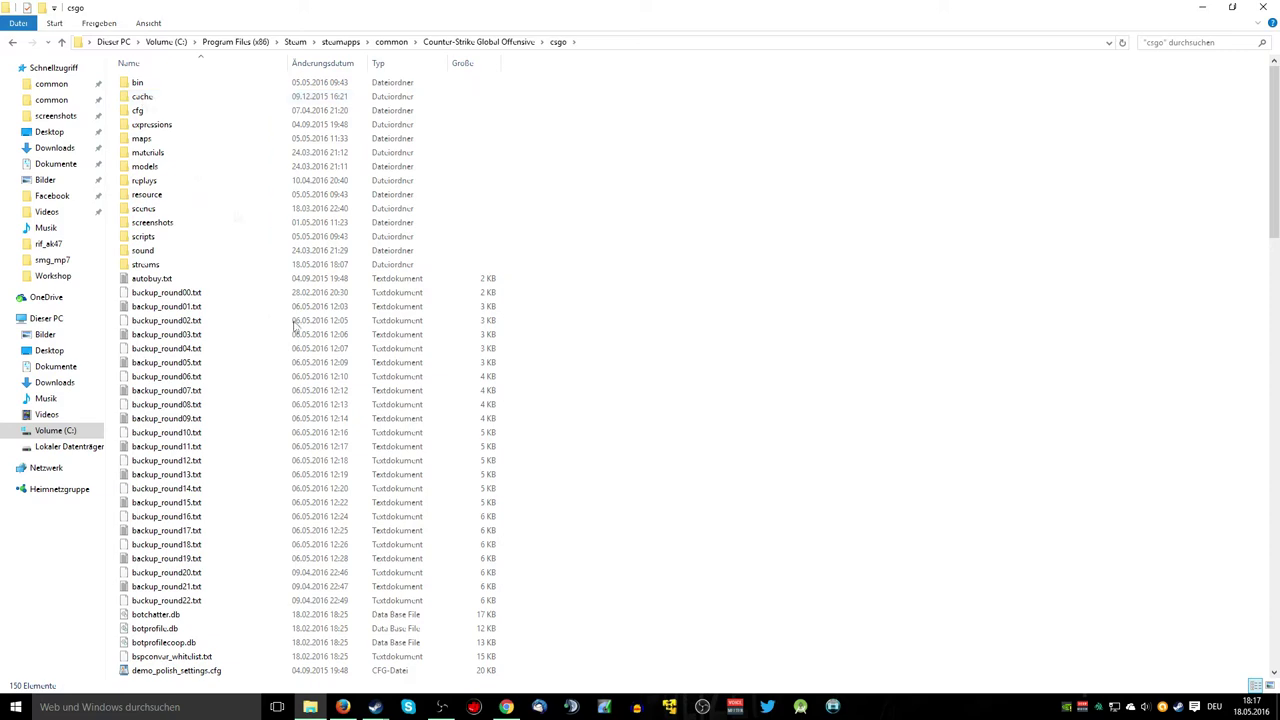
{"action": "scroll", "coordinate": [302, 352], "scroll_direction": "down", "scroll_amount": 5}
{"action": "scroll", "coordinate": [302, 352], "scroll_direction": "down", "scroll_amount": 5}
{"action": "scroll", "coordinate": [302, 352], "scroll_direction": "down", "scroll_amount": 5}
{"action": "scroll", "coordinate": [302, 352], "scroll_direction": "down", "scroll_amount": 5}
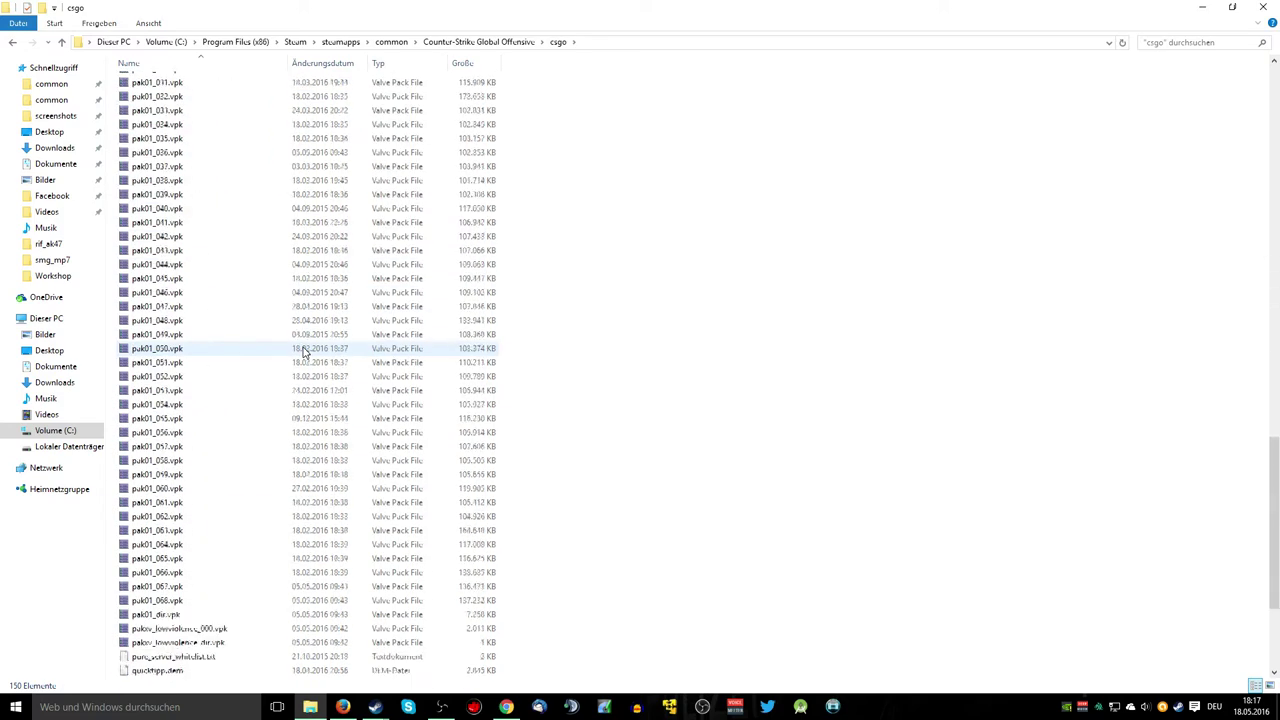
{"action": "scroll", "coordinate": [302, 352], "scroll_direction": "down", "scroll_amount": 5}
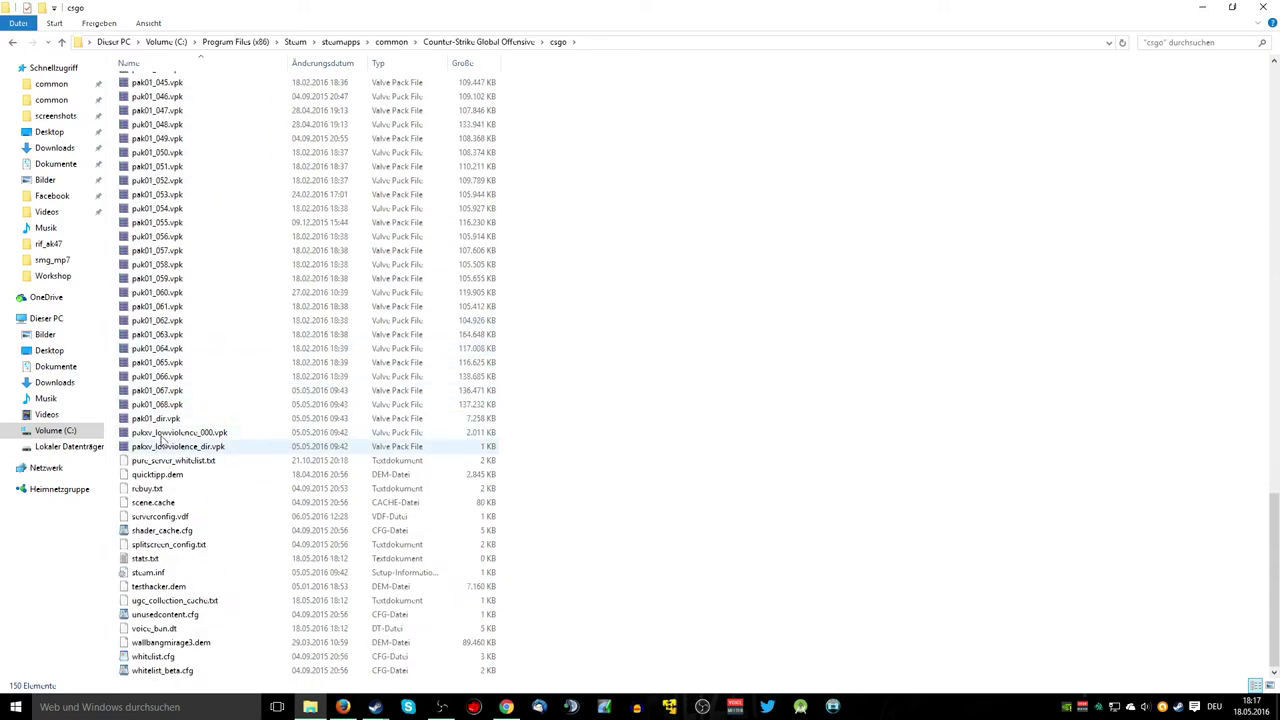
{"action": "left_click", "coordinate": [158, 424]}
{"action": "mouse_move", "coordinate": [157, 419]}
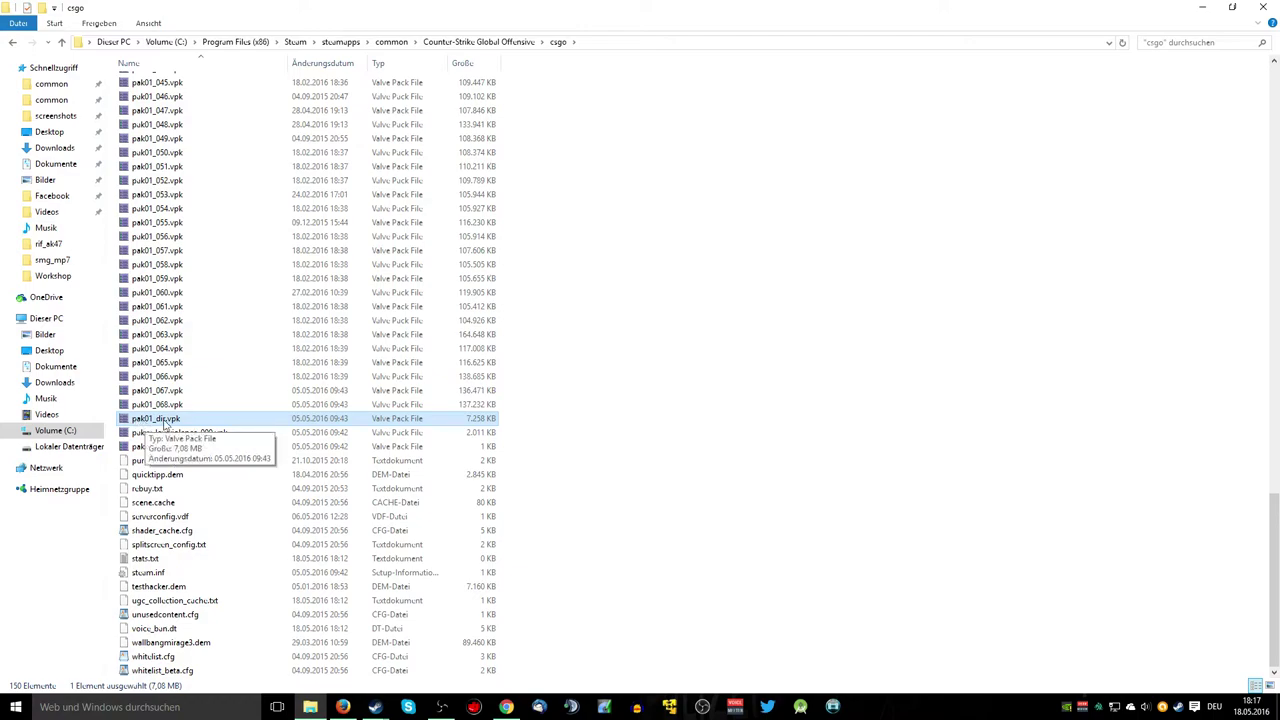
{"action": "double_click", "coordinate": [616, 7]}
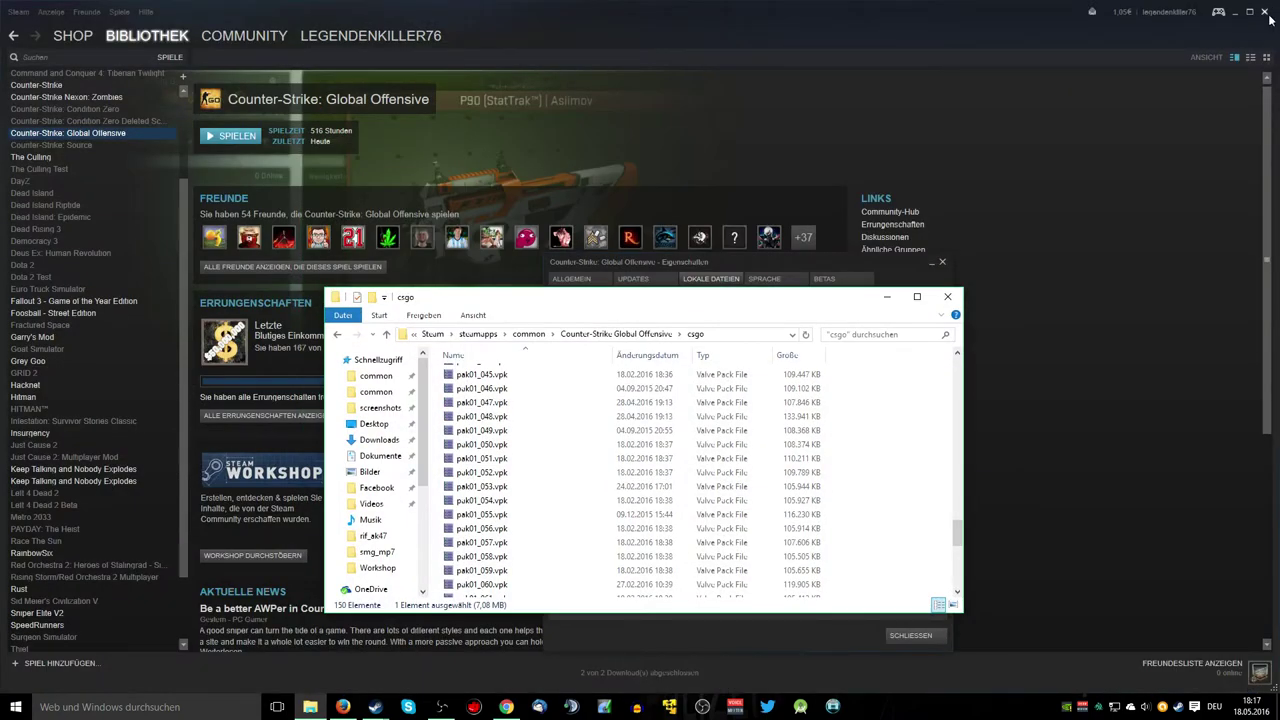
{"action": "left_click", "coordinate": [1265, 11]}
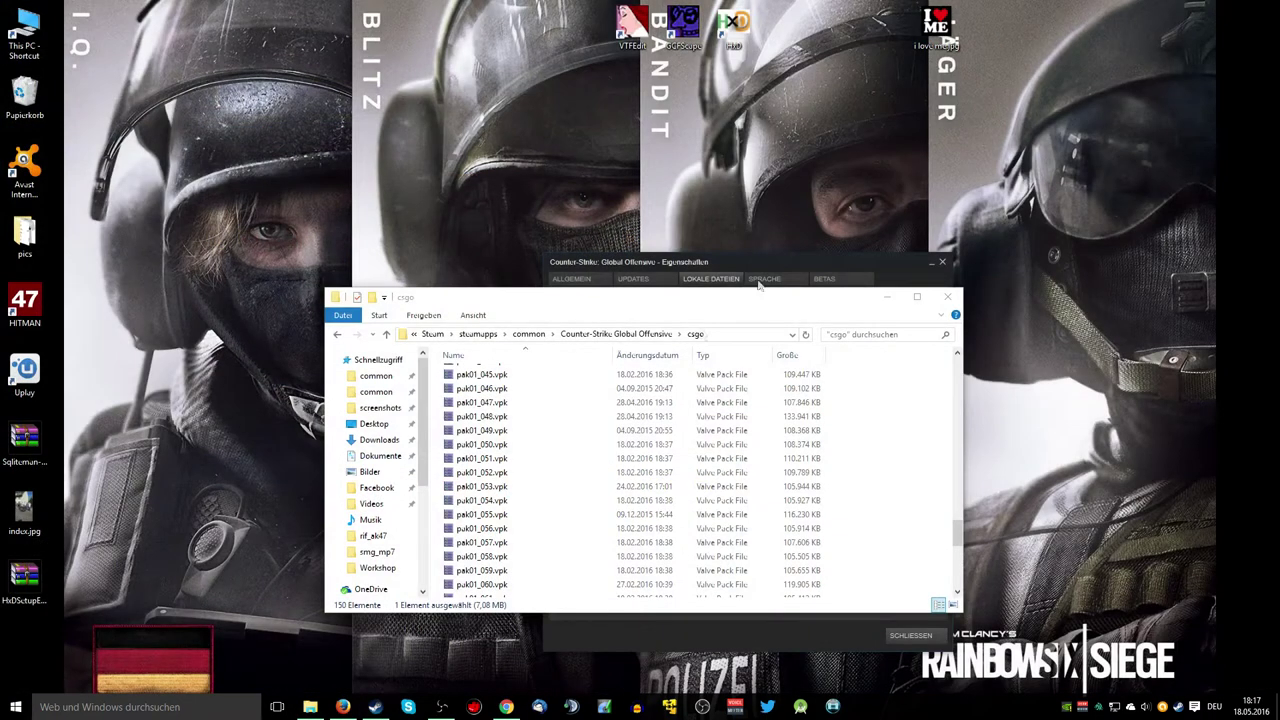
Extract the materials and models folders from pak01_dir.vpk into D:\csgoskins.
{"action": "left_click", "coordinate": [921, 296]}
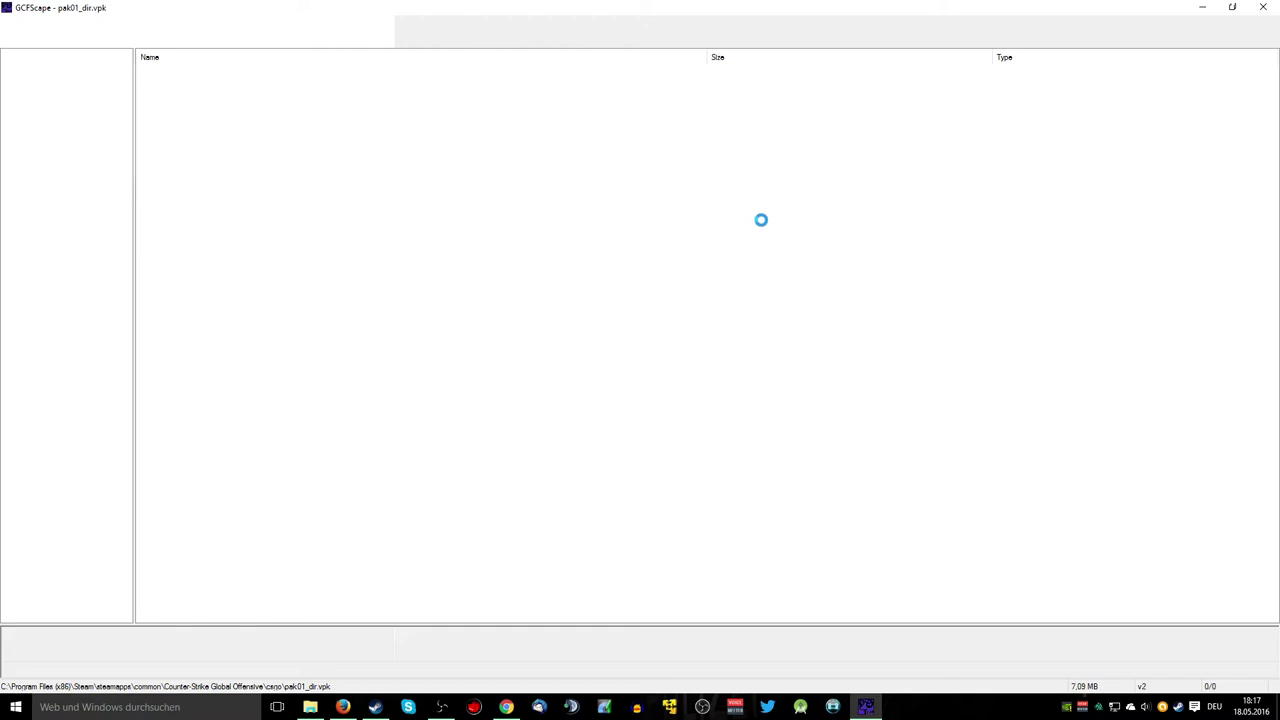
{"action": "left_click", "coordinate": [172, 71]}
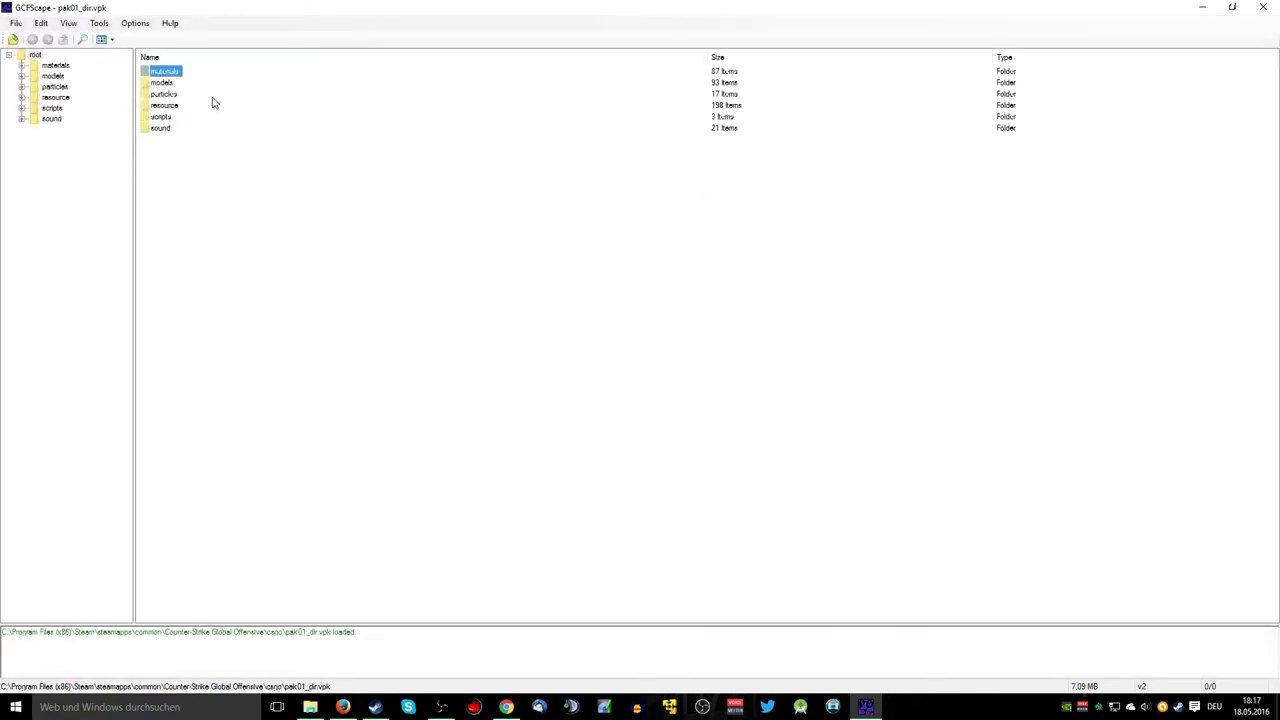
{"action": "left_click", "coordinate": [168, 82], "text": "ctrl"}
{"action": "right_click", "coordinate": [160, 72]}
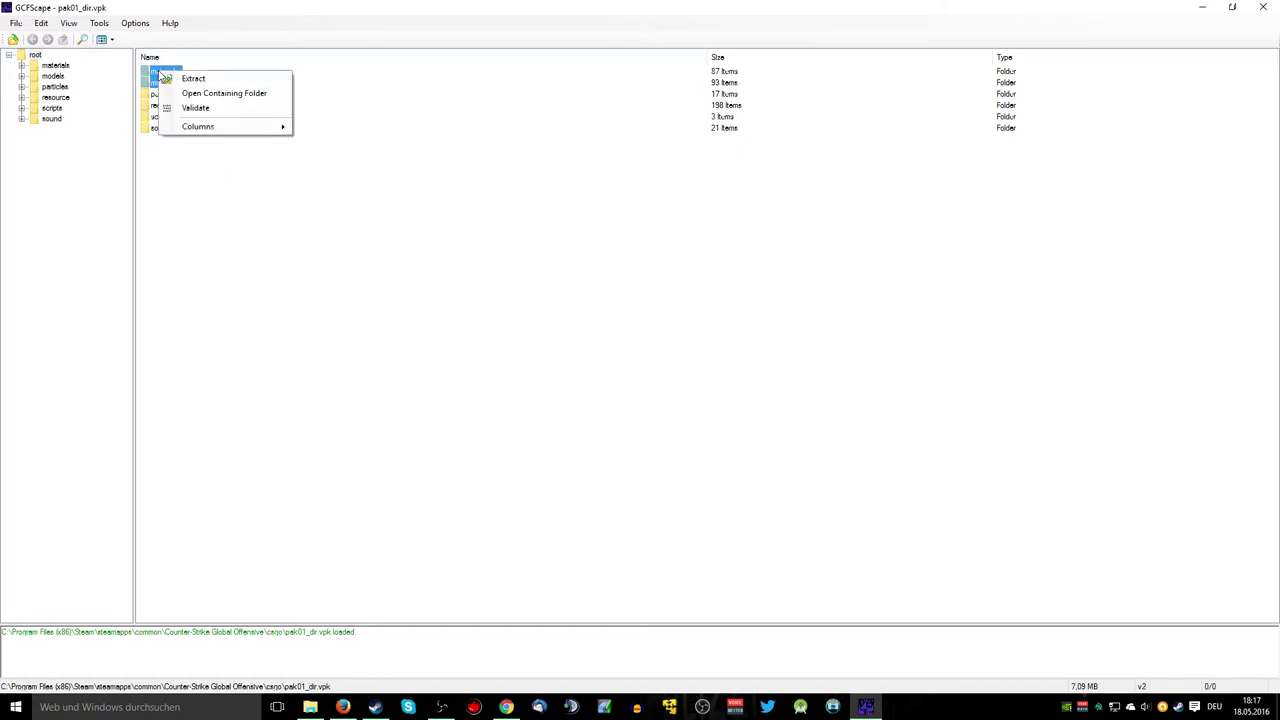
{"action": "left_click", "coordinate": [193, 79]}
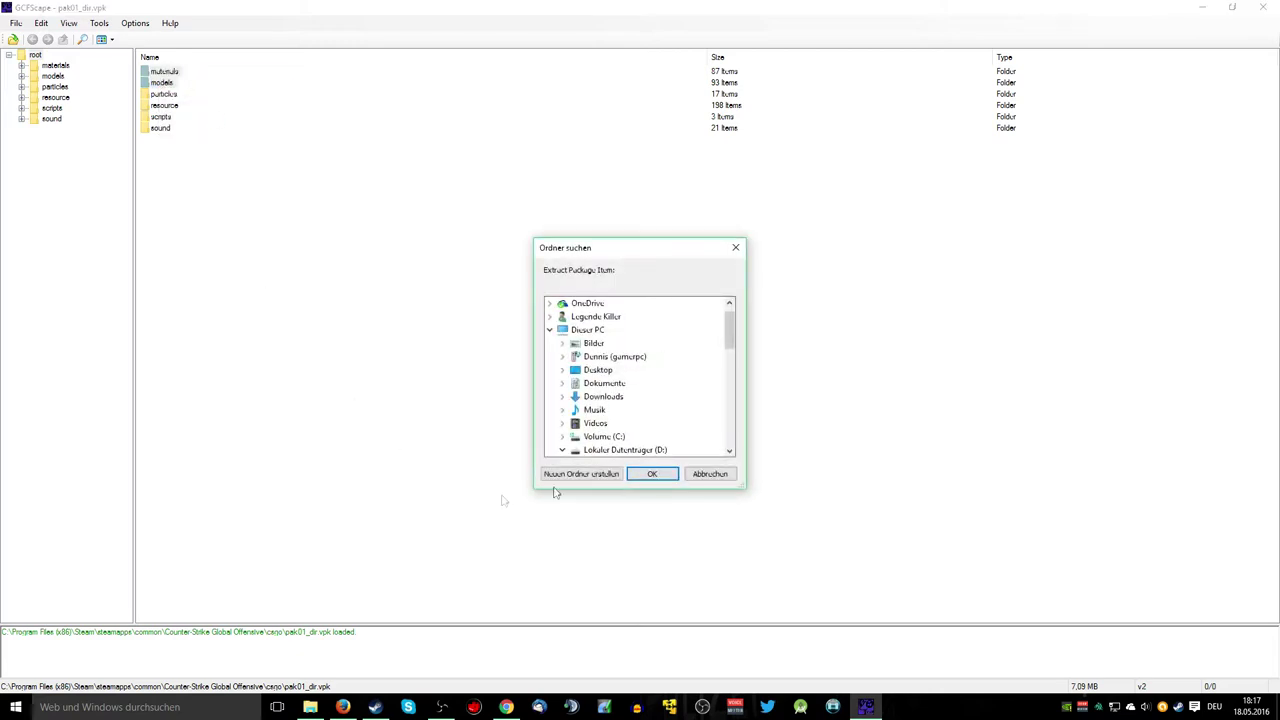
{"action": "scroll", "coordinate": [694, 412], "scroll_direction": "down", "scroll_amount": 5}
{"action": "scroll", "coordinate": [649, 457], "scroll_direction": "up", "scroll_amount": 1}
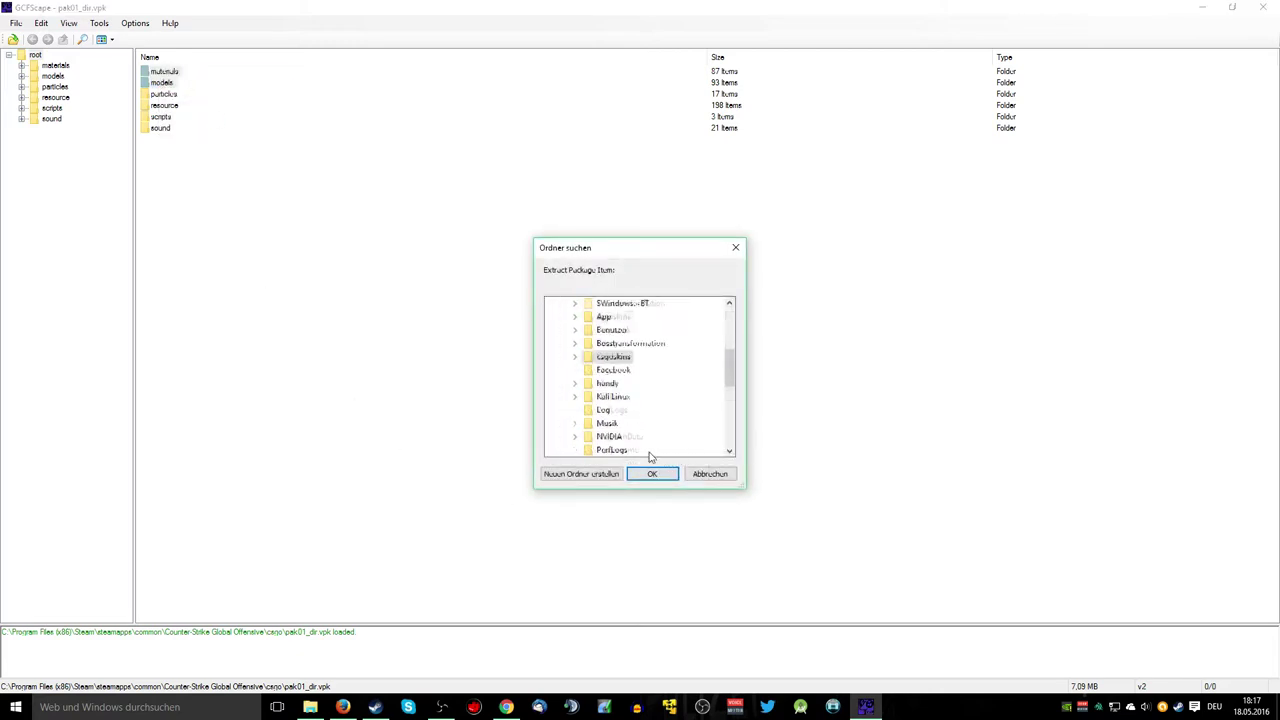
{"action": "scroll", "coordinate": [647, 400], "scroll_direction": "up", "scroll_amount": 1}
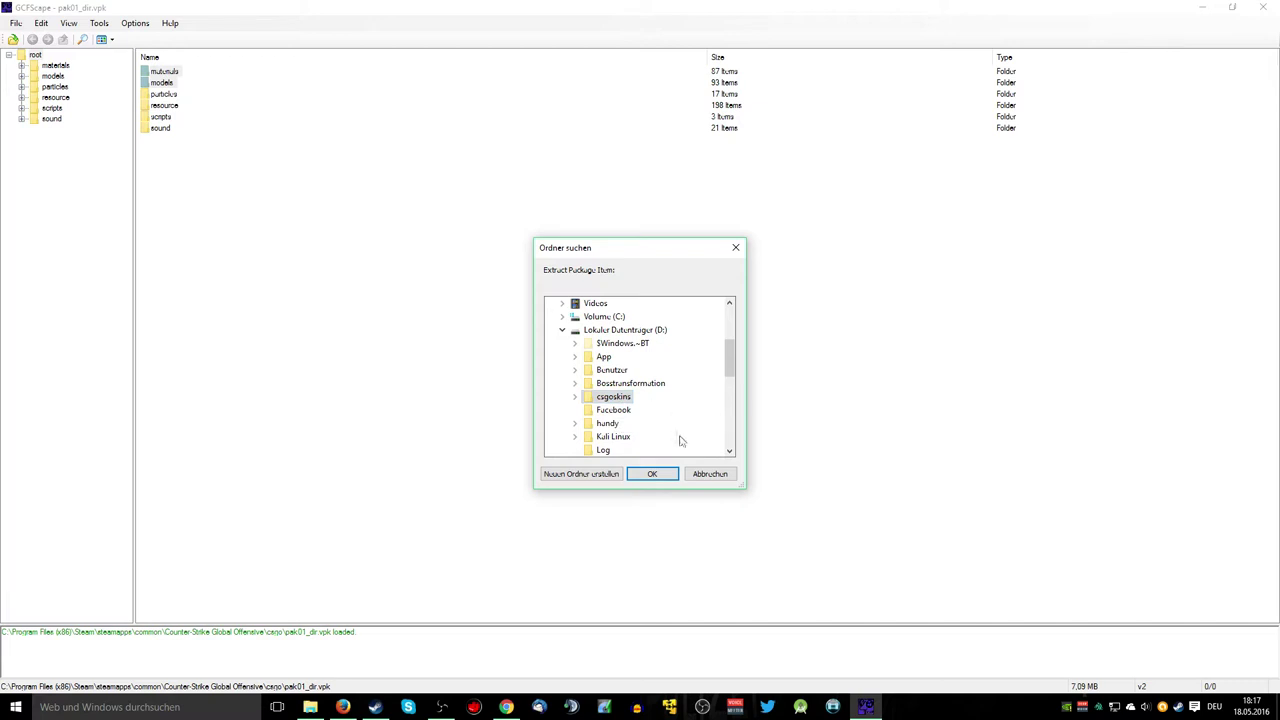
{"action": "left_click", "coordinate": [652, 475]}
{"action": "left_click", "coordinate": [707, 475]}
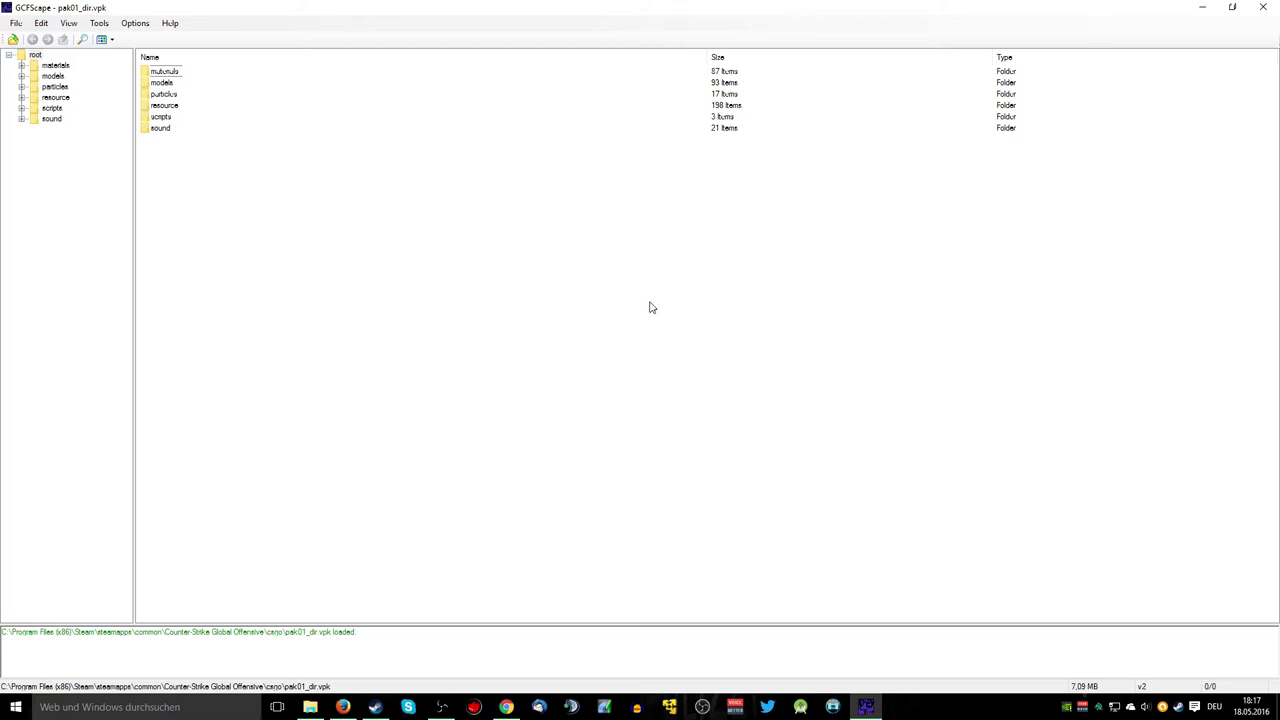
{"action": "left_click", "coordinate": [166, 85]}
Close GCFScape and browse to D:\csgoskins\materials\models in Explorer.
{"action": "left_click", "coordinate": [1263, 7]}
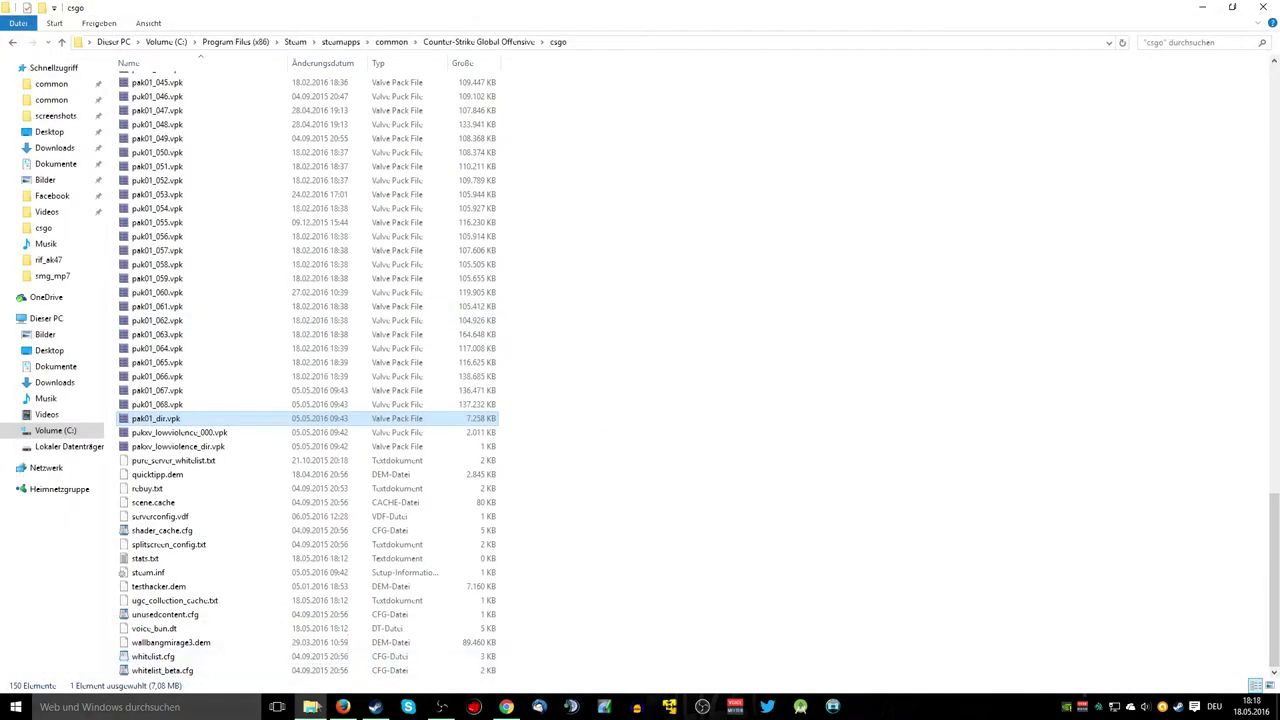
{"action": "left_click", "coordinate": [60, 446]}
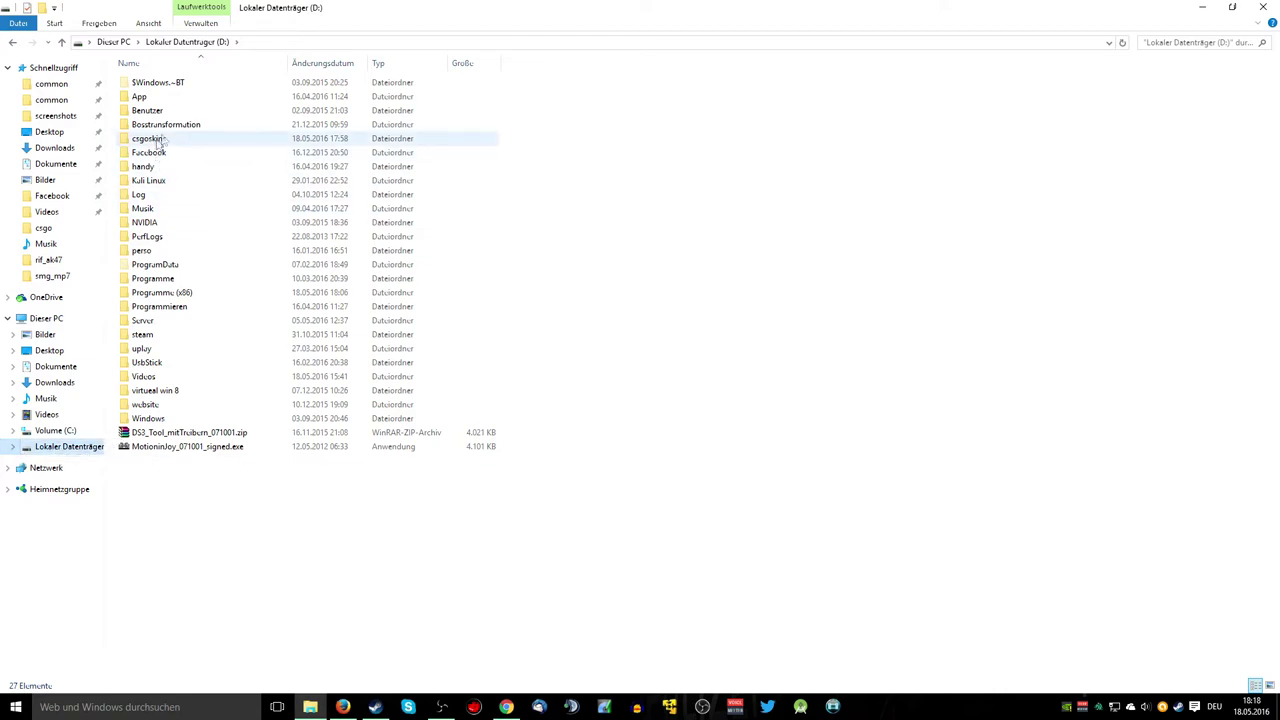
{"action": "double_click", "coordinate": [155, 139]}
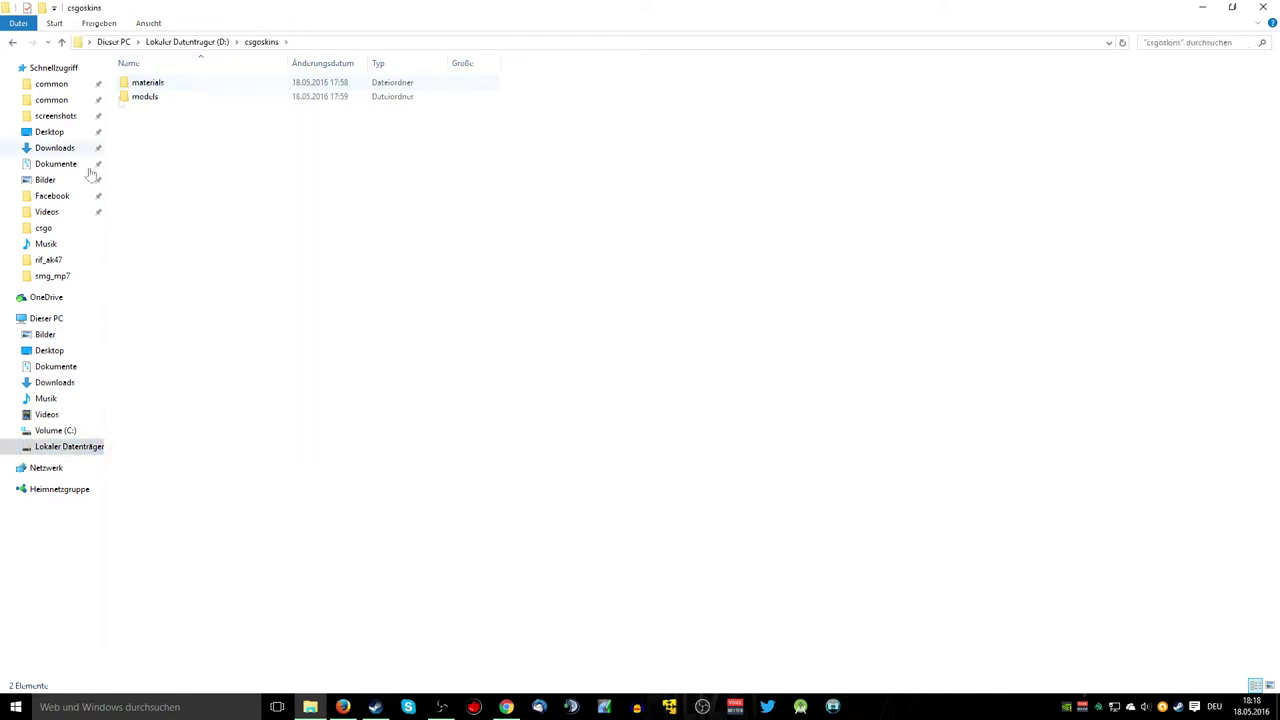
{"action": "left_click", "coordinate": [150, 97]}
{"action": "left_click", "coordinate": [160, 84]}
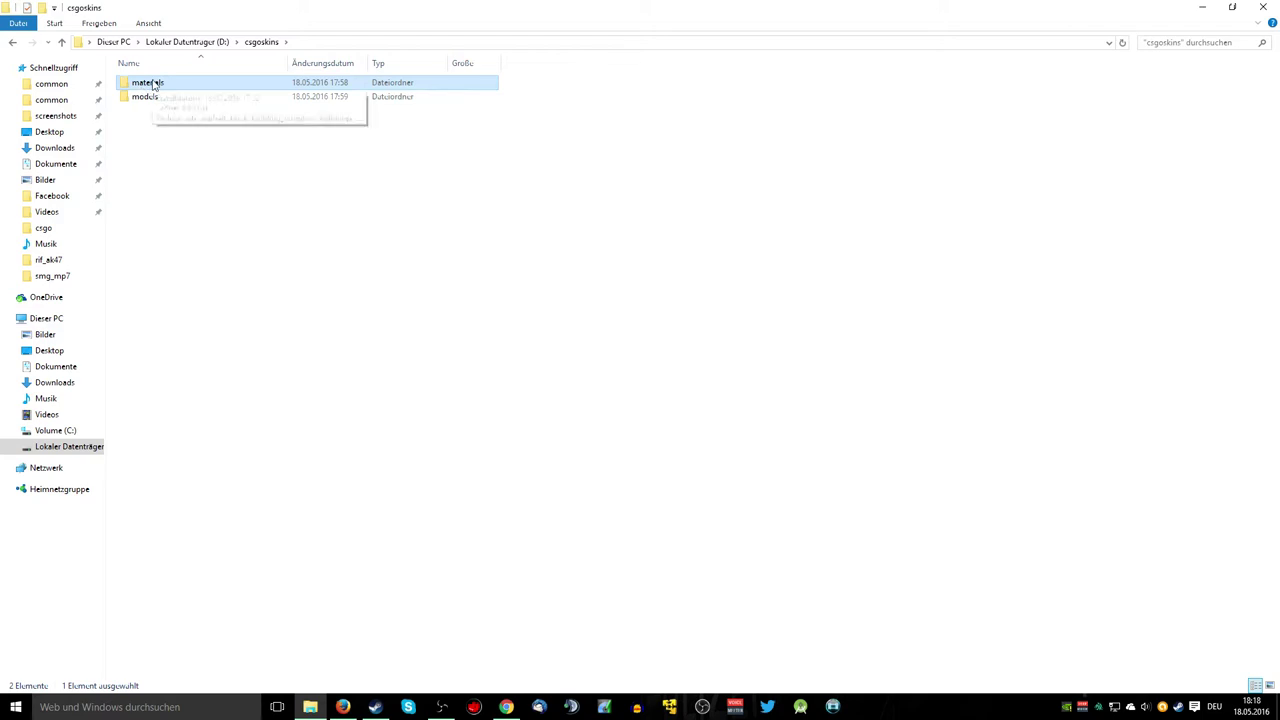
{"action": "mouse_move", "coordinate": [148, 82]}
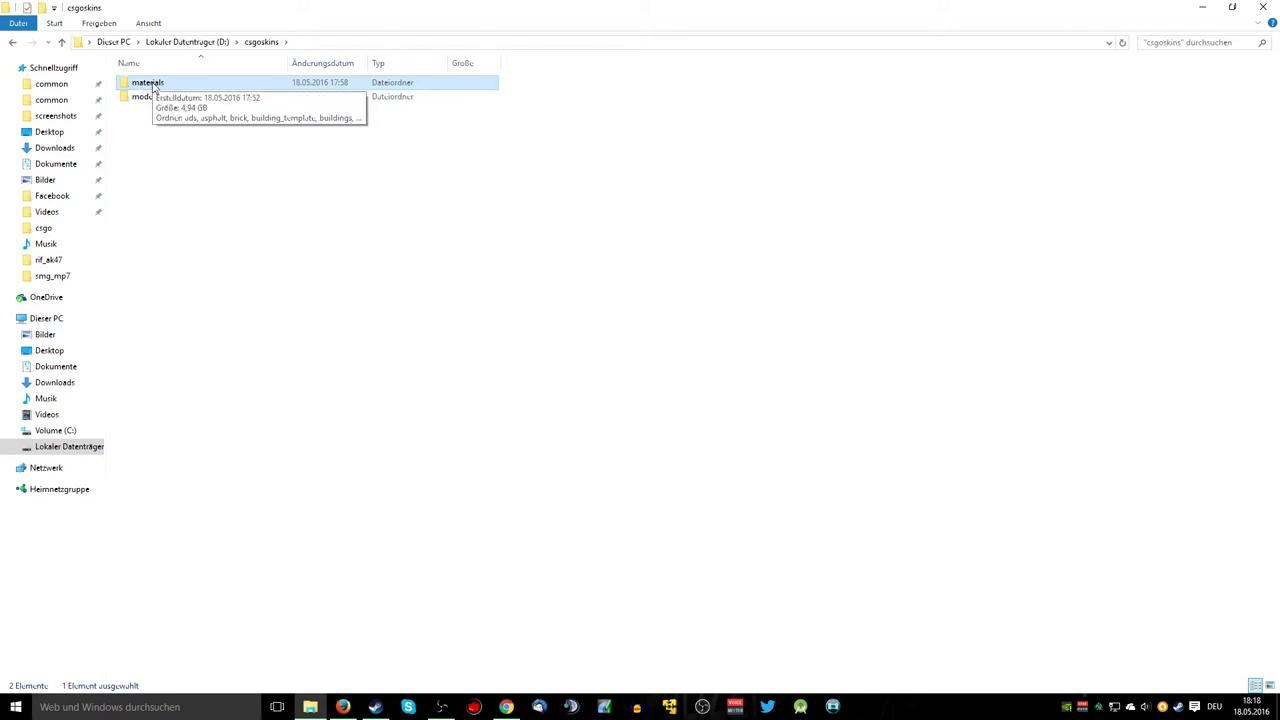
{"action": "double_click", "coordinate": [152, 89]}
{"action": "left_click", "coordinate": [163, 139]}
{"action": "scroll", "coordinate": [170, 200], "scroll_direction": "down", "scroll_amount": 15}
{"action": "left_click", "coordinate": [148, 265]}
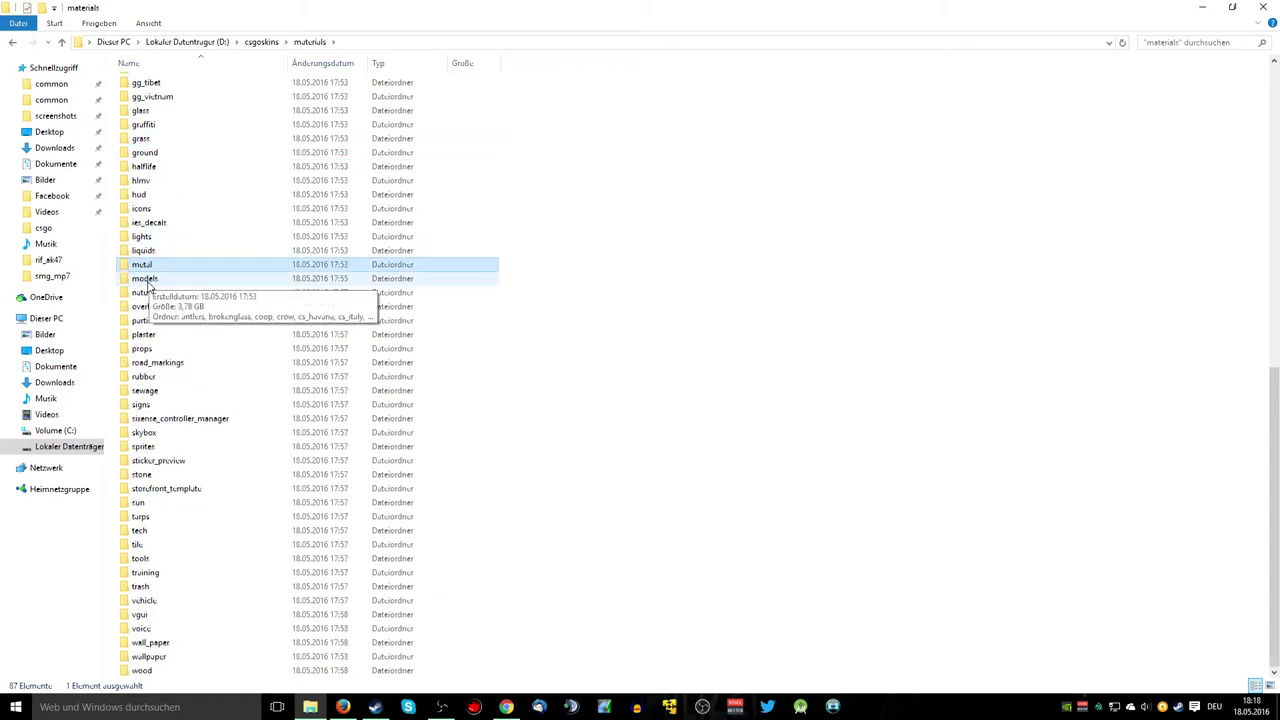
{"action": "left_click", "coordinate": [146, 279]}
{"action": "double_click", "coordinate": [148, 282]}
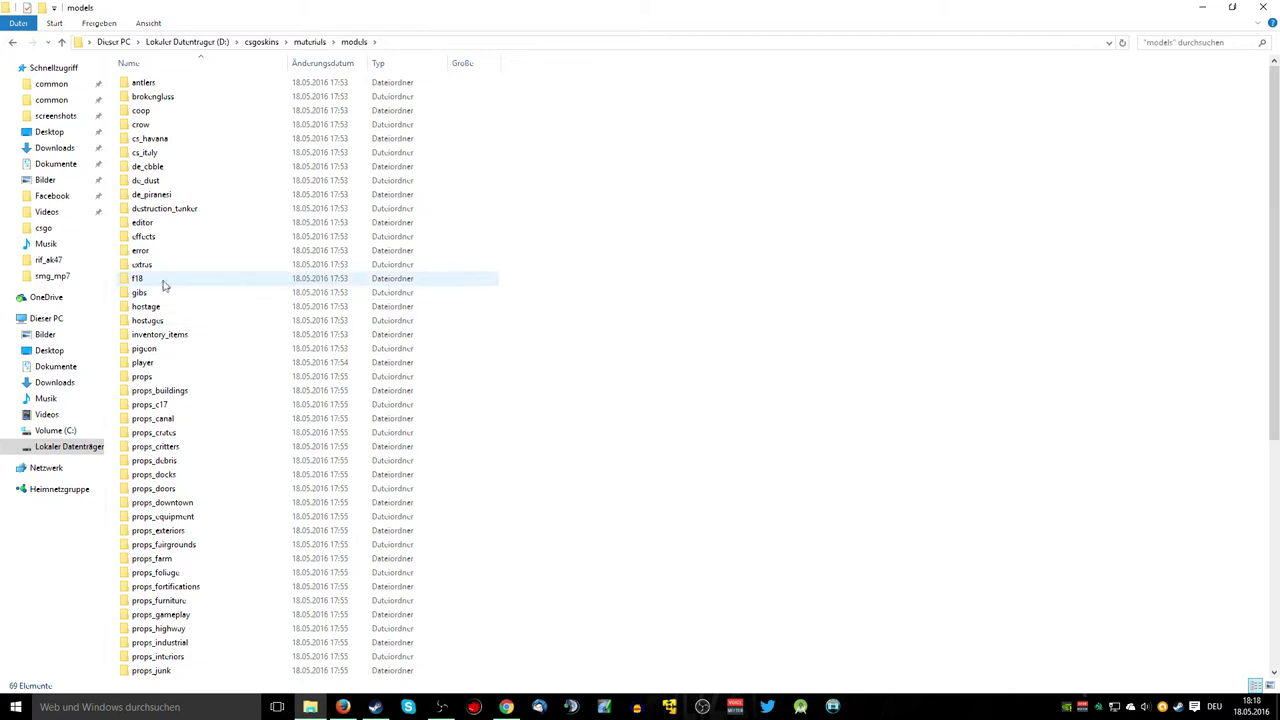
Open weapons\v_models and select the rif_ak47 folder.
{"action": "key", "text": "w"}
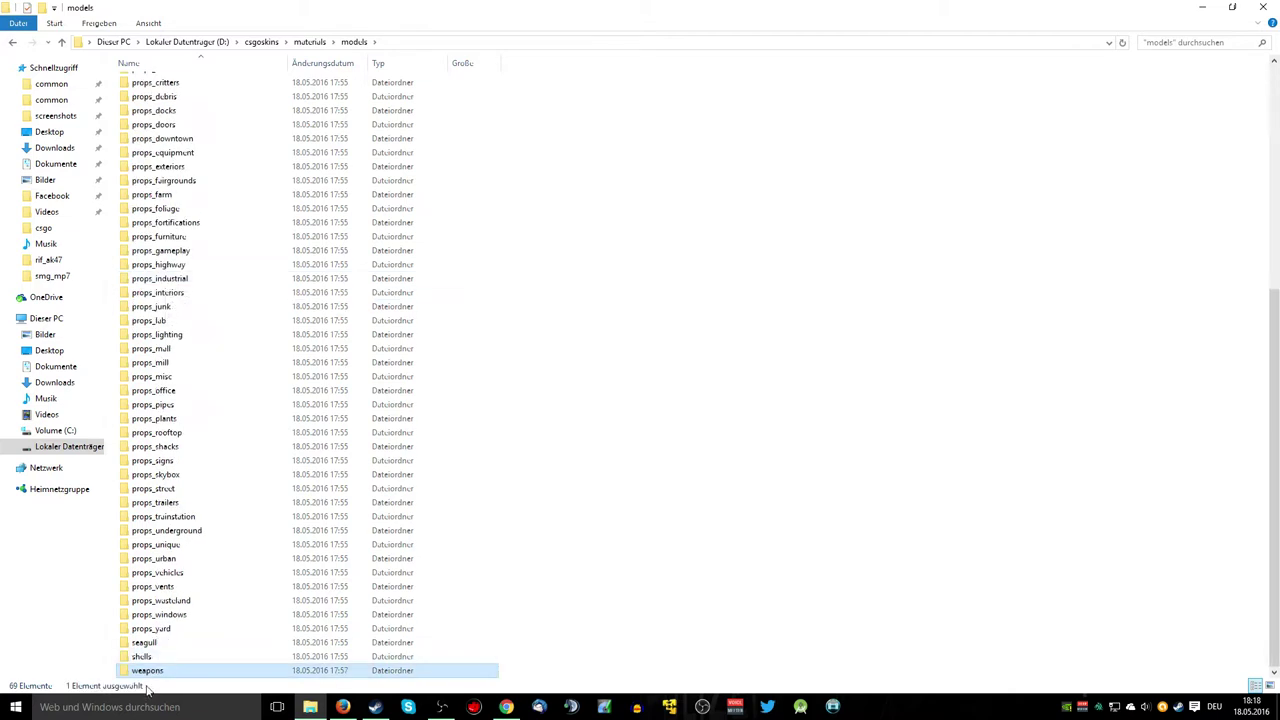
{"action": "double_click", "coordinate": [160, 673]}
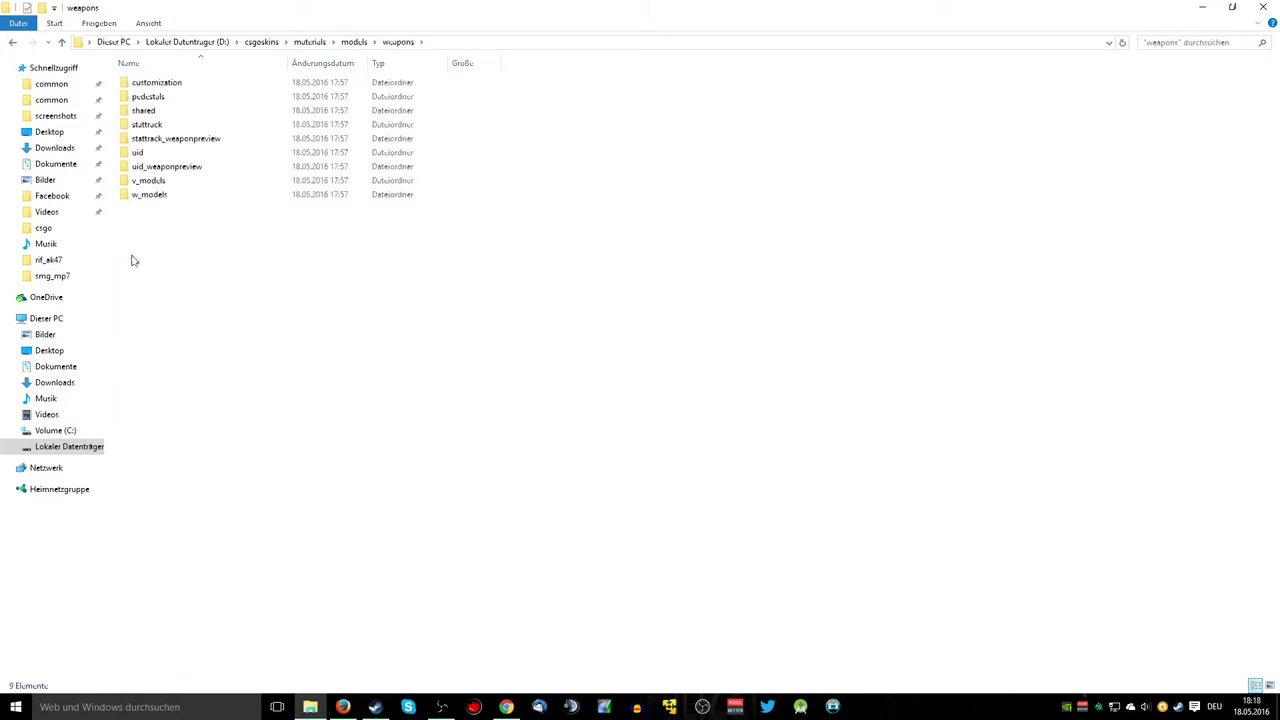
{"action": "left_click", "coordinate": [183, 185]}
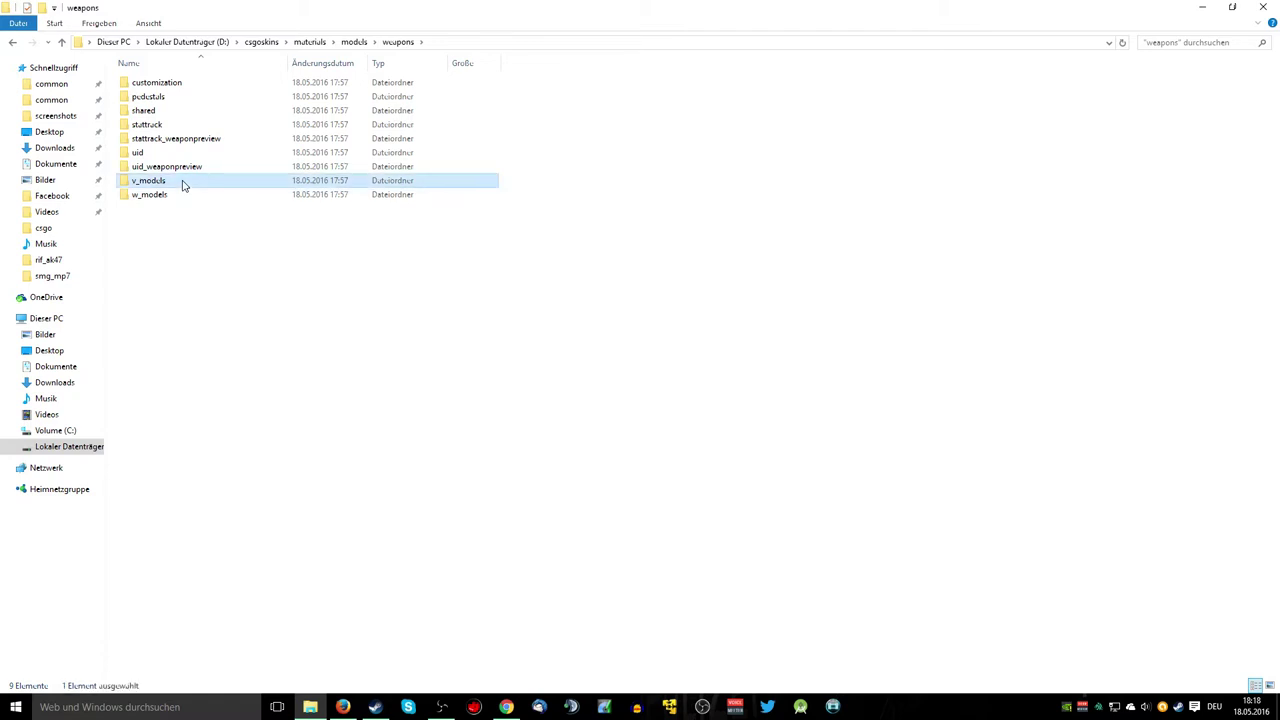
{"action": "left_click", "coordinate": [195, 196]}
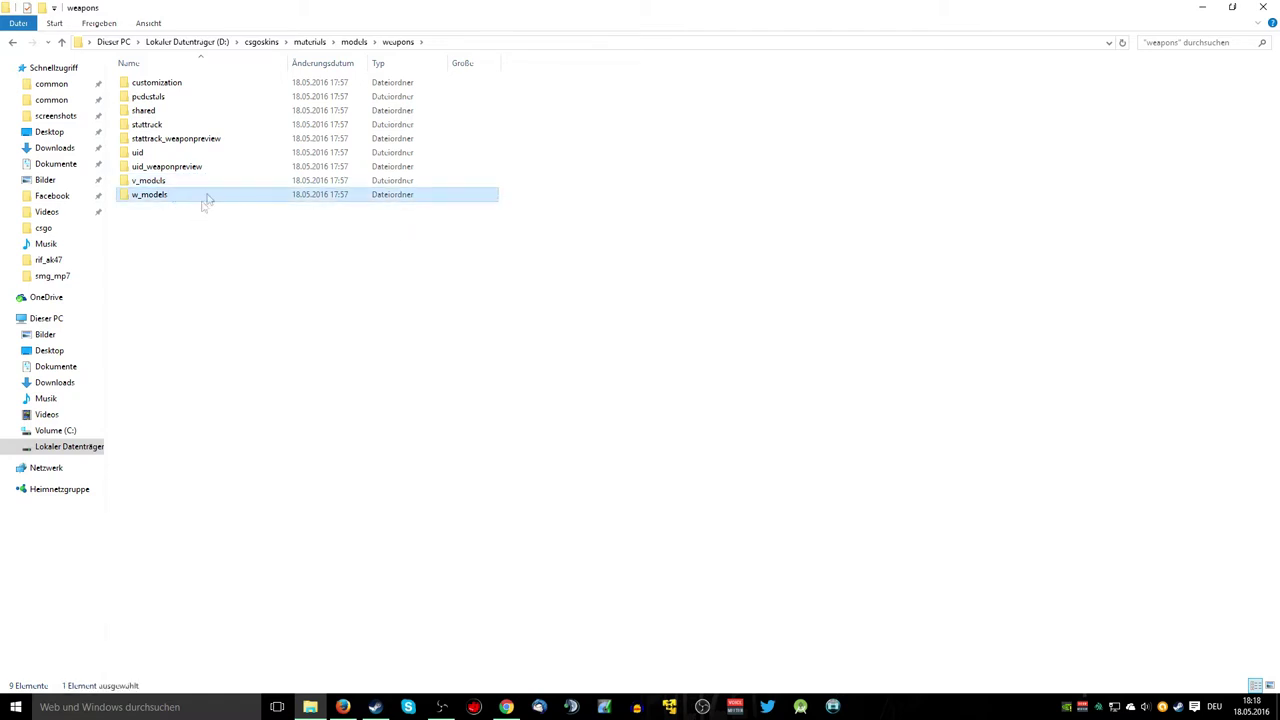
{"action": "left_click", "coordinate": [208, 186]}
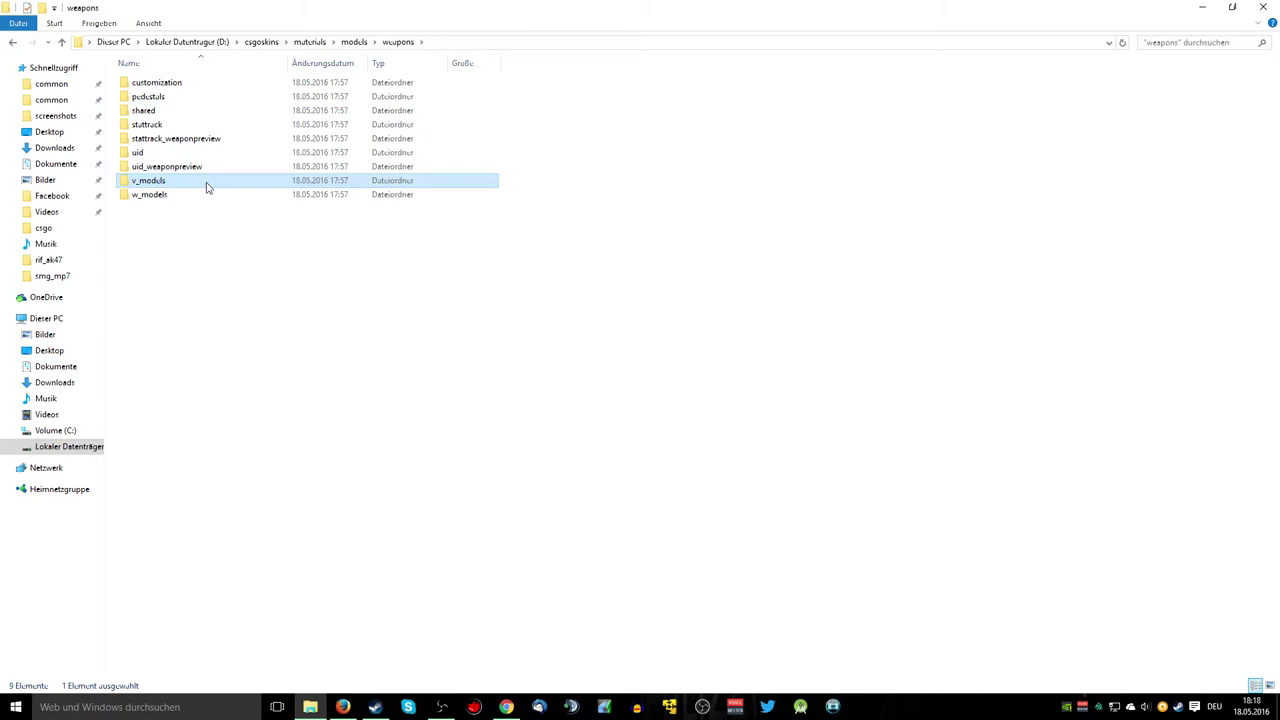
{"action": "double_click", "coordinate": [210, 187]}
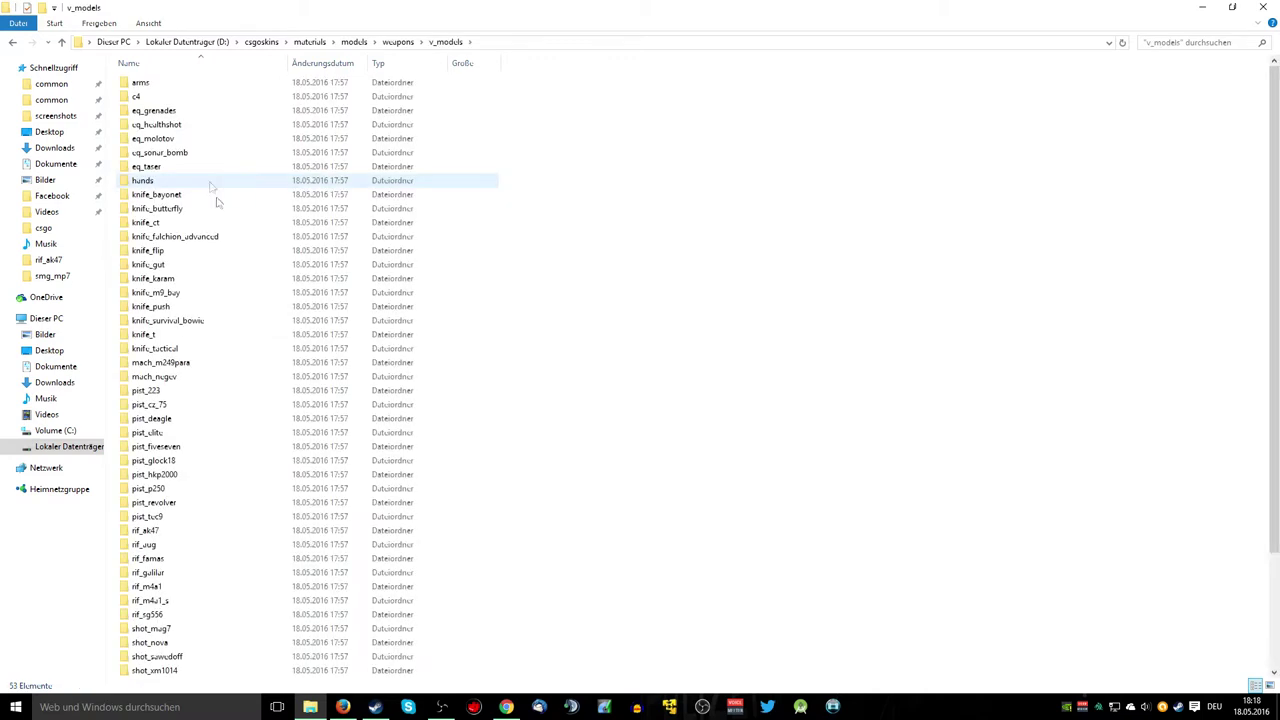
{"action": "left_click_drag", "start_coordinate": [597, 94], "coordinate": [106, 680]}
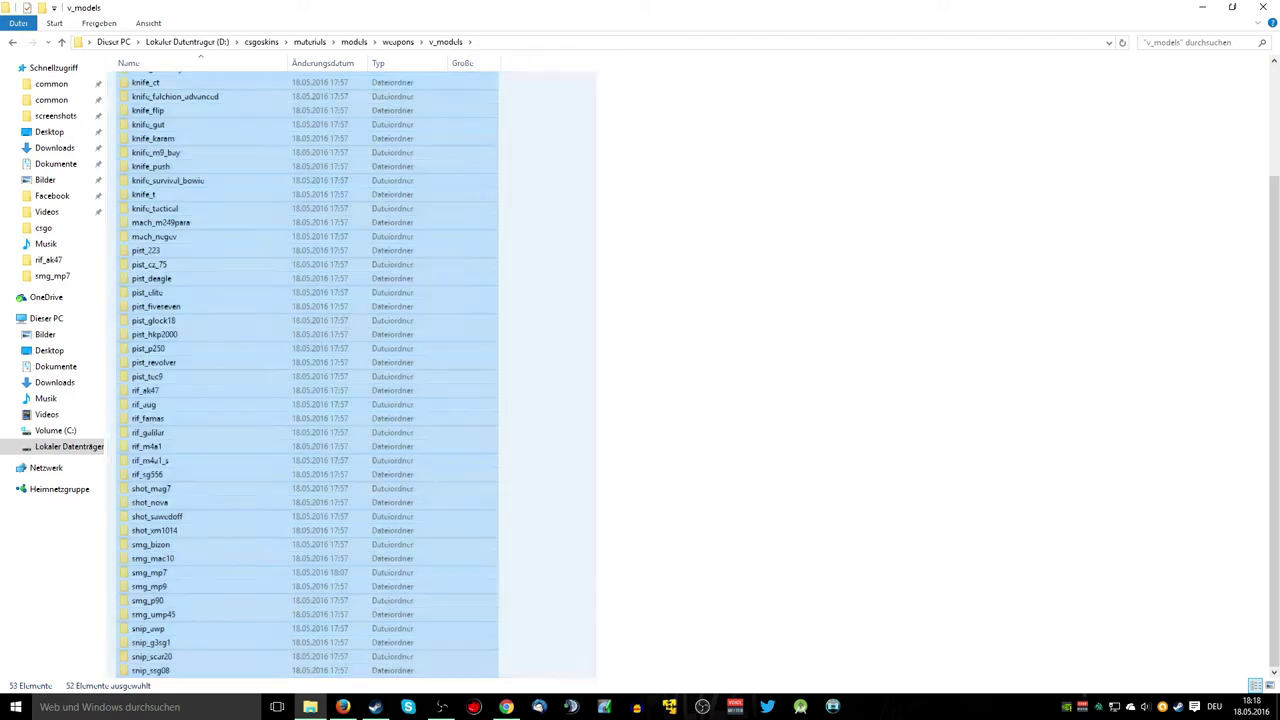
{"action": "left_click", "coordinate": [55, 382]}
{"action": "key", "text": "alt+Left"}
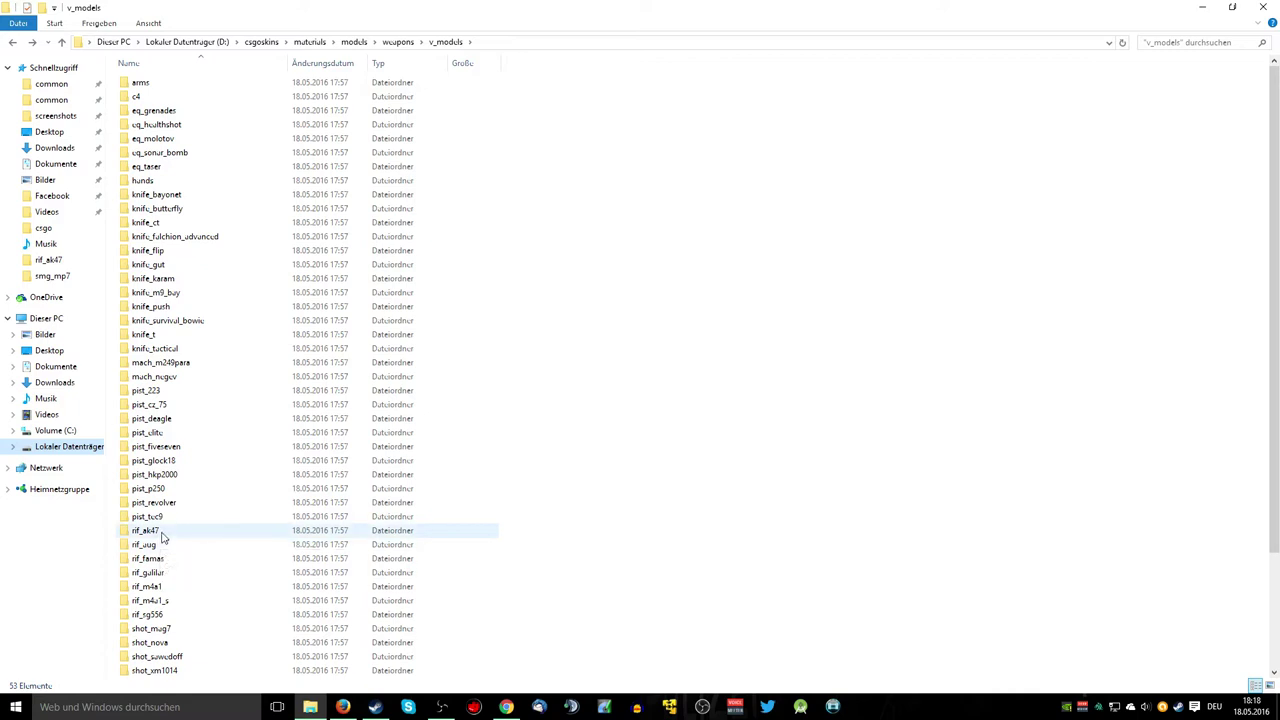
{"action": "left_click", "coordinate": [162, 532]}
{"action": "left_click", "coordinate": [204, 530]}
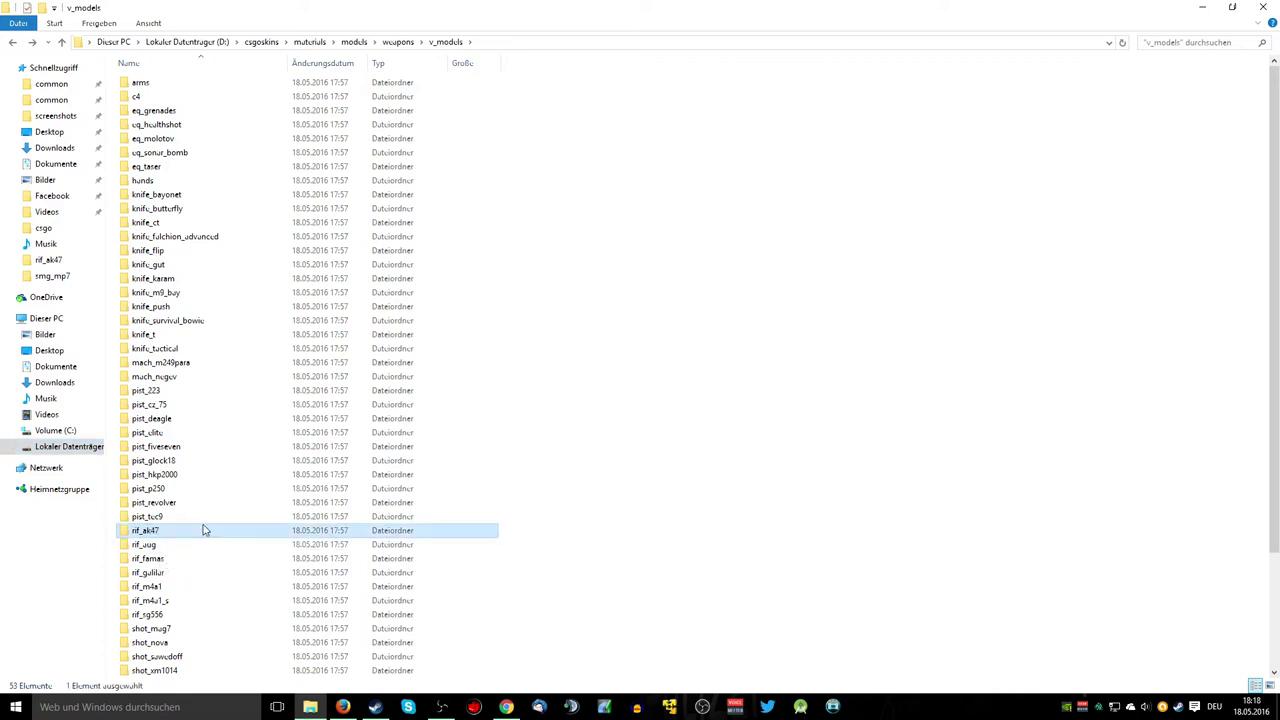
Try opening ak47.vtf in VTFEdit, dismiss the version 7.5 error, and close VTFEdit.
{"action": "double_click", "coordinate": [186, 535]}
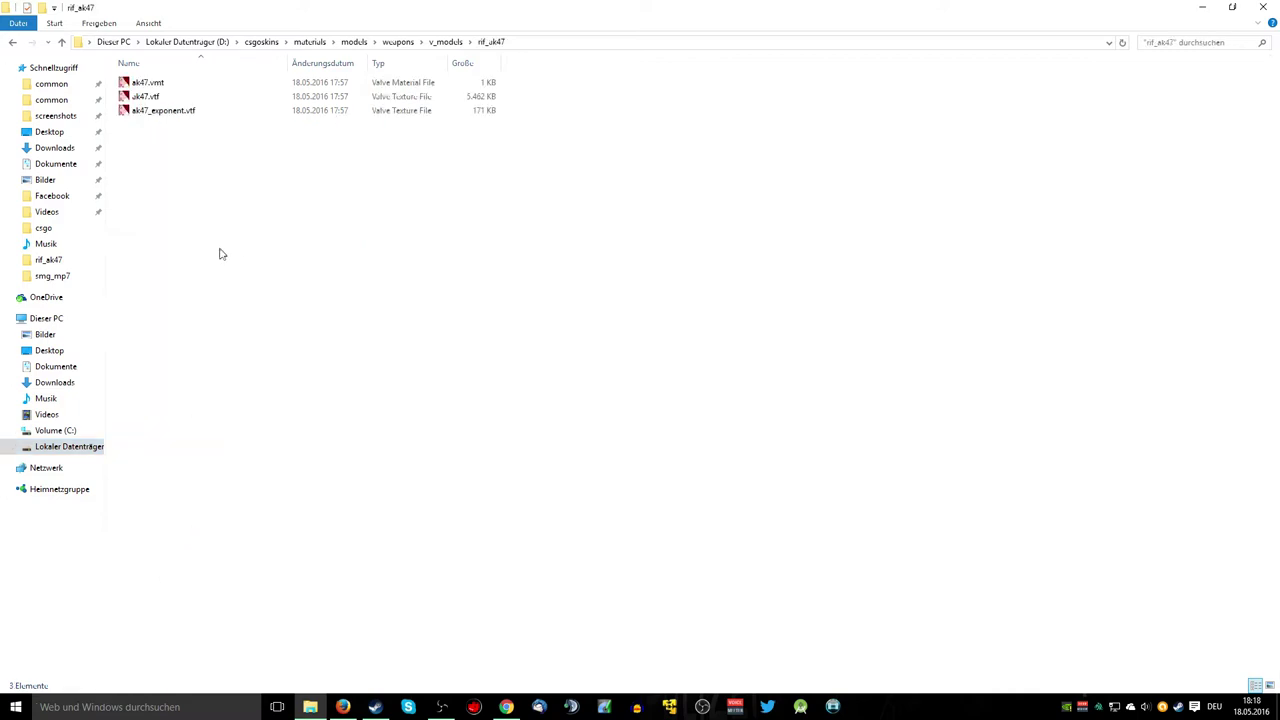
{"action": "left_click", "coordinate": [177, 100]}
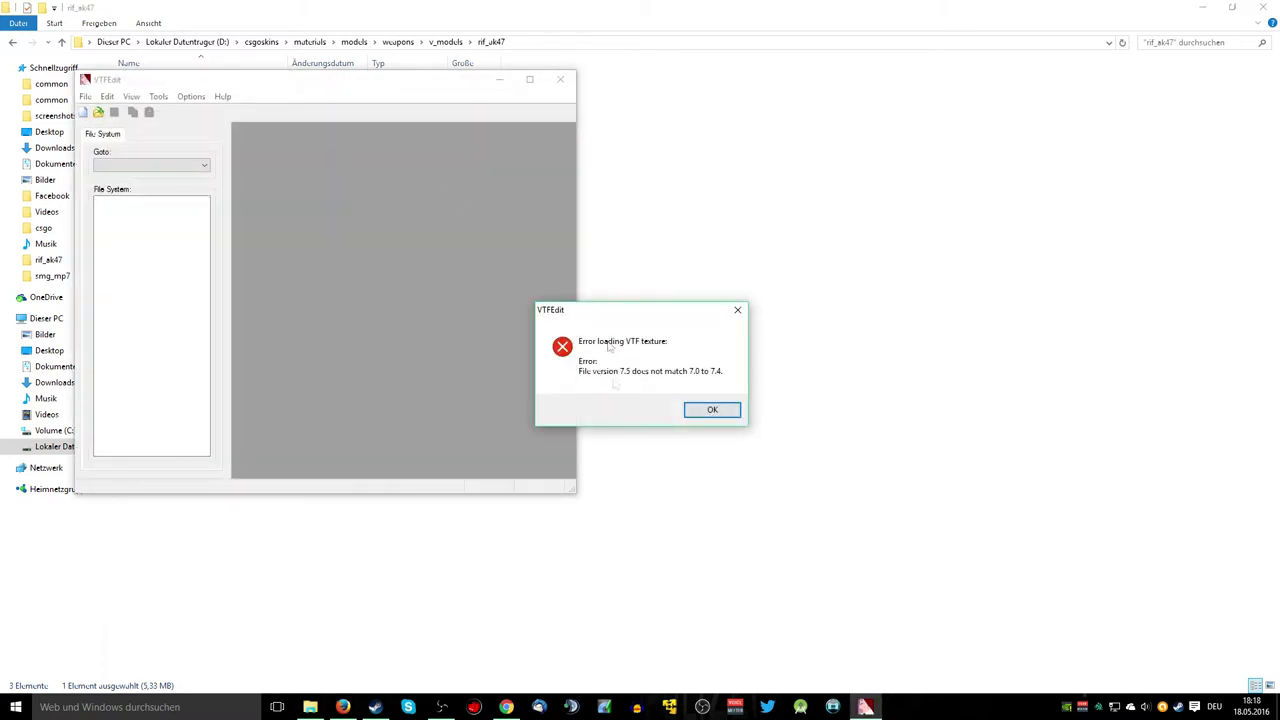
{"action": "left_click", "coordinate": [710, 411]}
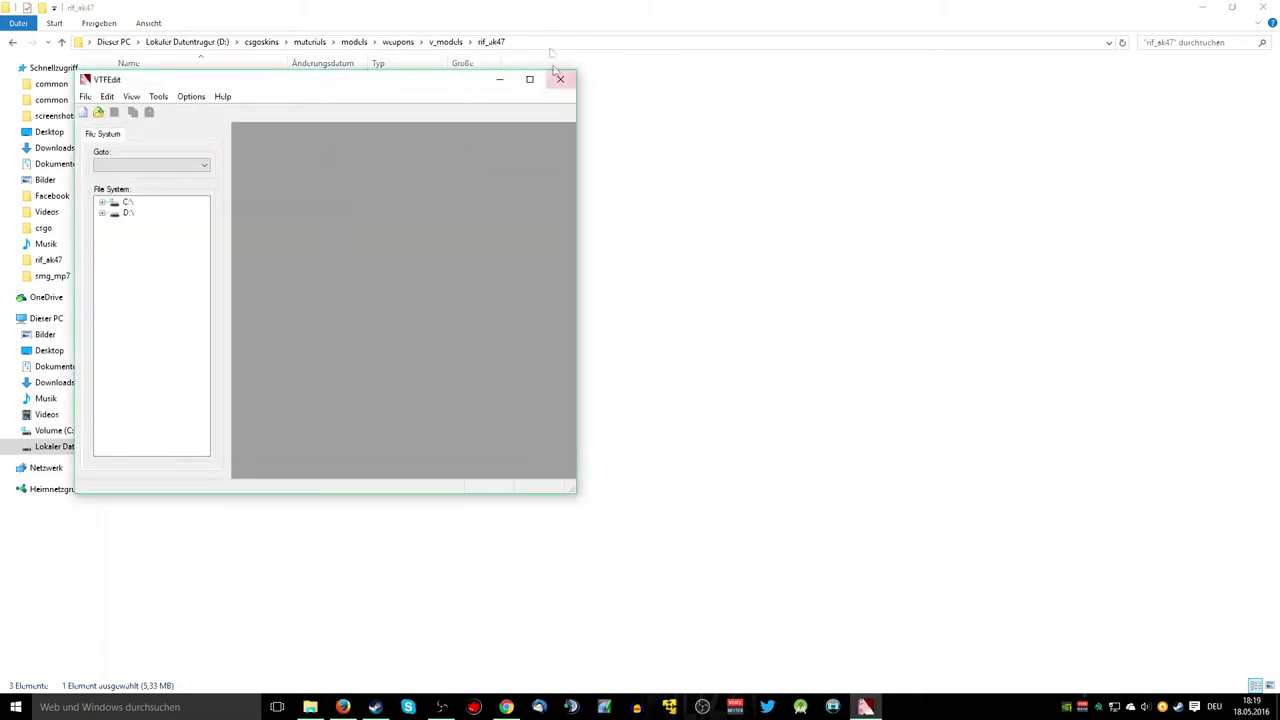
{"action": "left_click", "coordinate": [560, 80]}
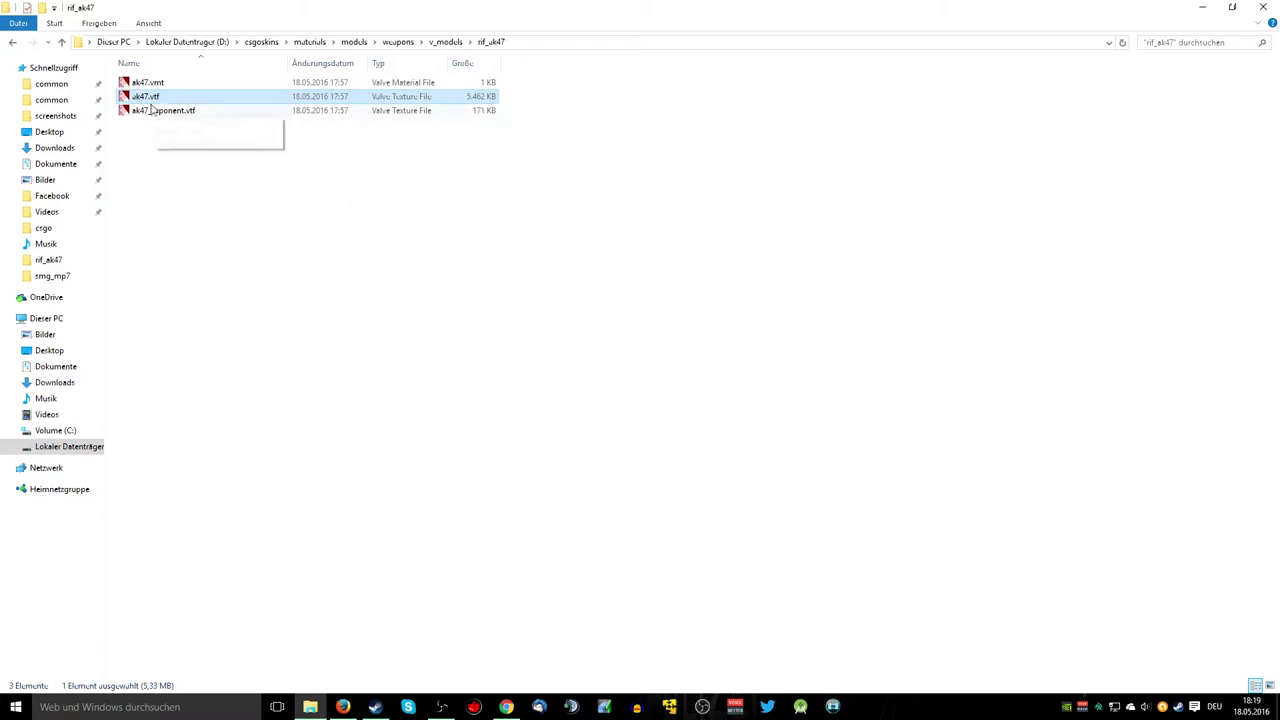
Close the CS:GO properties dialog and launch HxD from the desktop.
{"action": "double_click", "coordinate": [668, 4]}
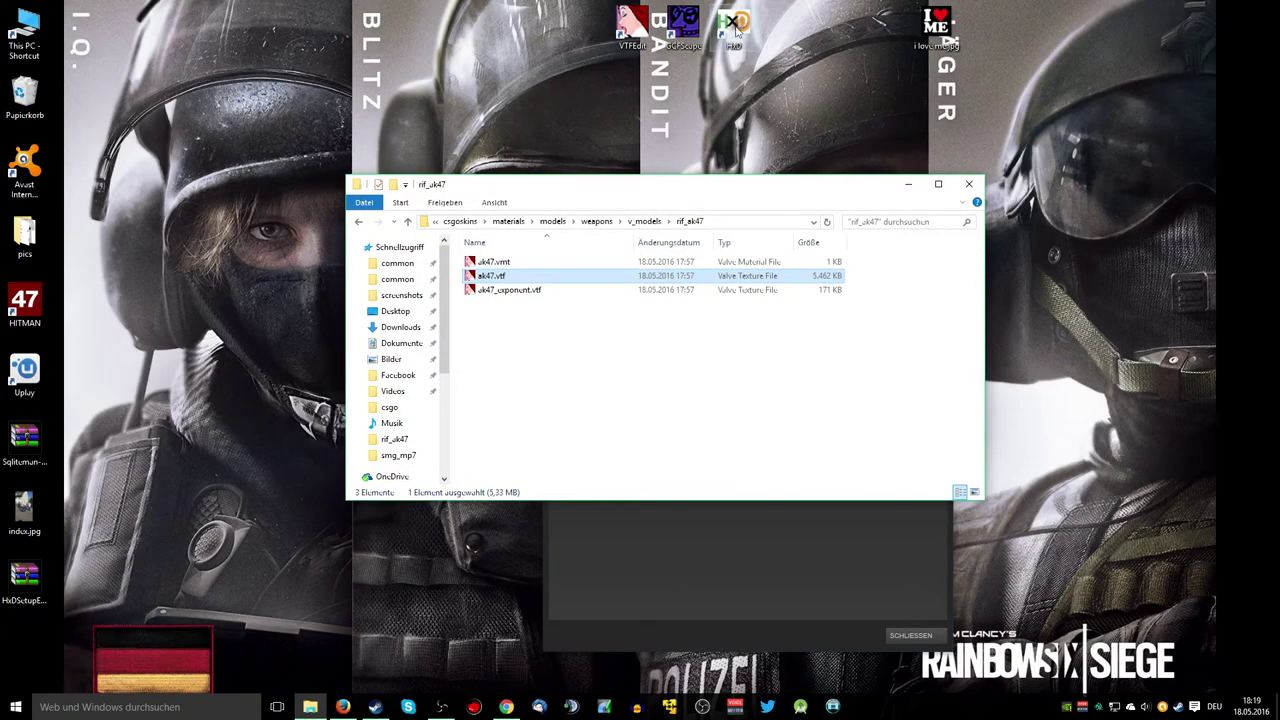
{"action": "left_click", "coordinate": [830, 560]}
{"action": "left_click", "coordinate": [925, 633]}
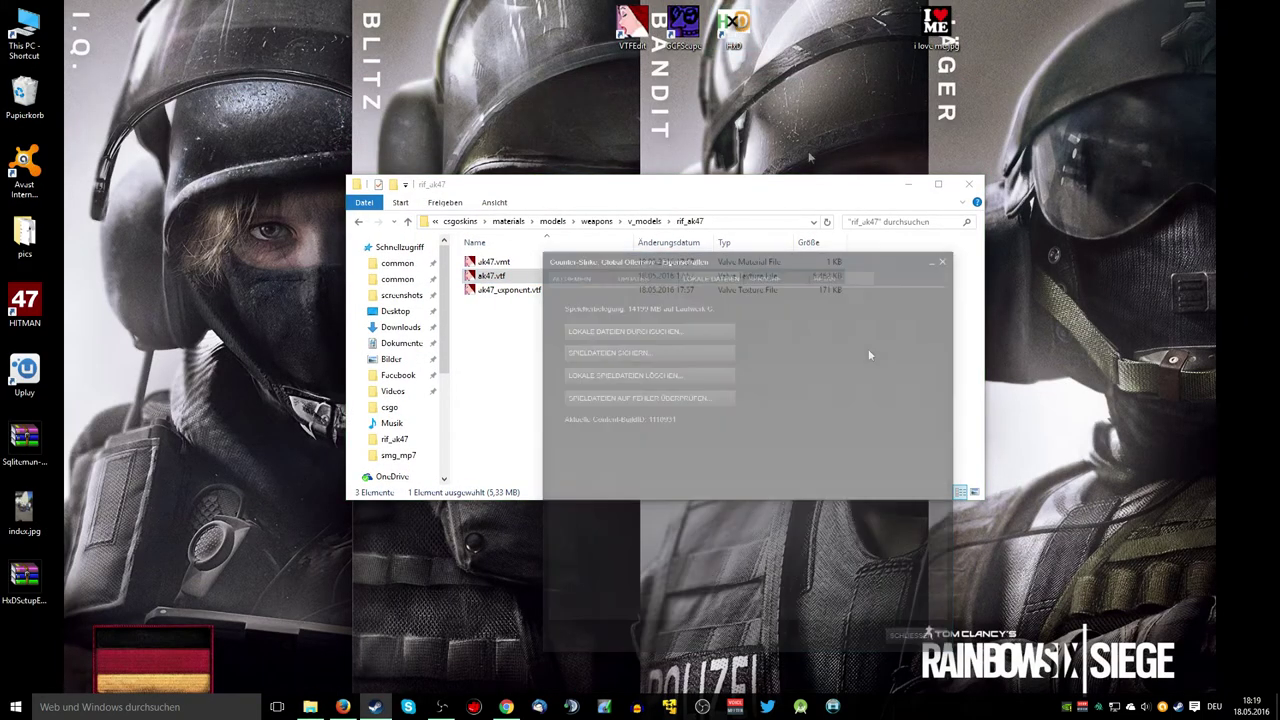
{"action": "double_click", "coordinate": [740, 36]}
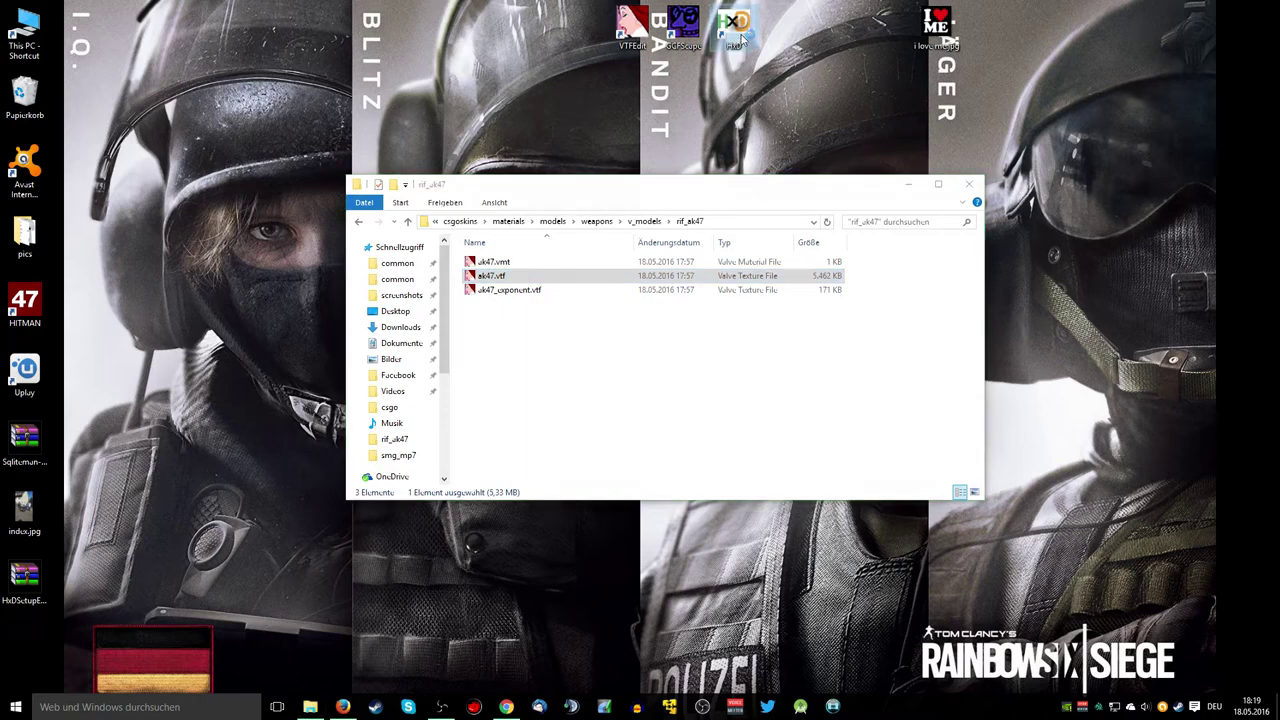
In HxD's Open dialog, browse to the v_models folder.
{"action": "left_click", "coordinate": [71, 80]}
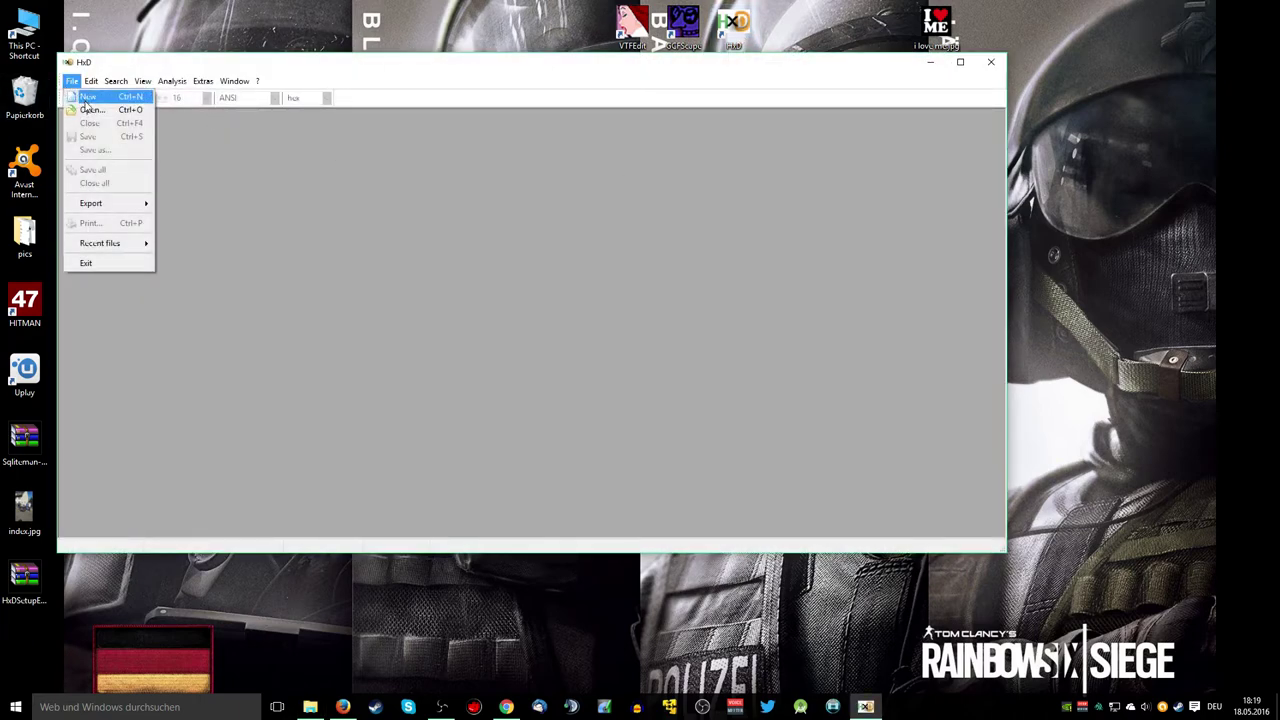
{"action": "left_click", "coordinate": [91, 110]}
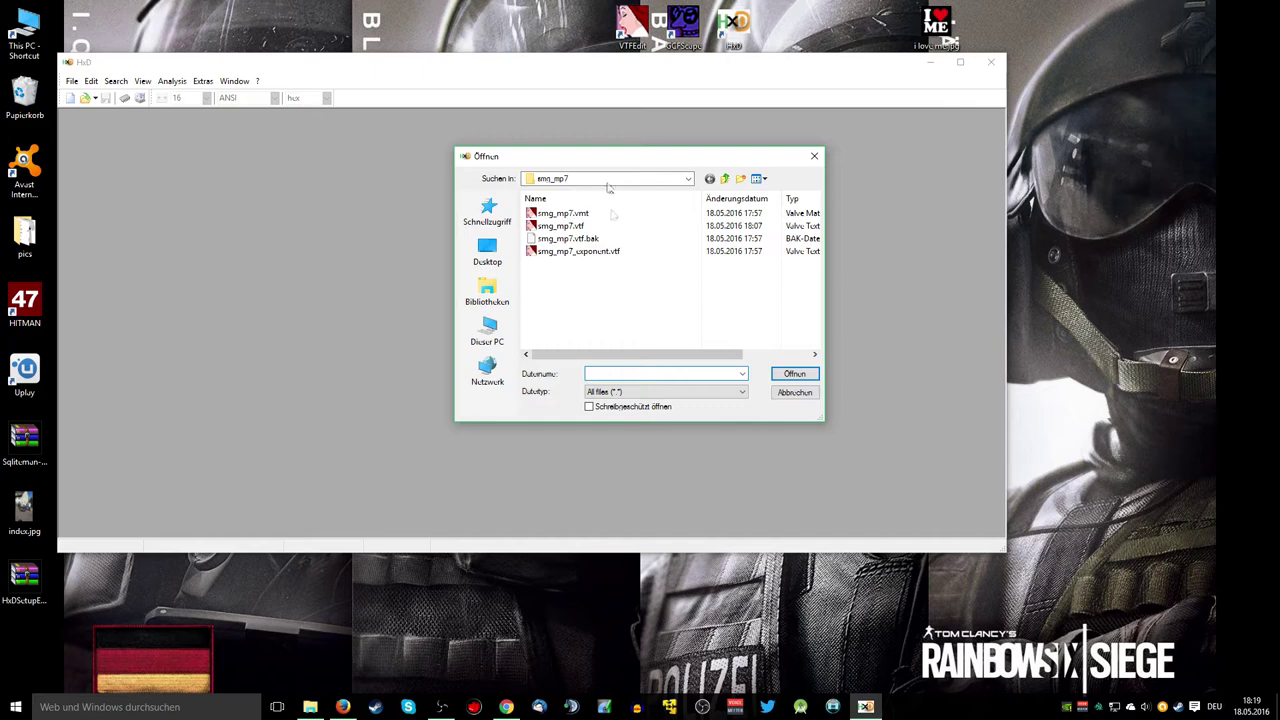
{"action": "left_click", "coordinate": [609, 182]}
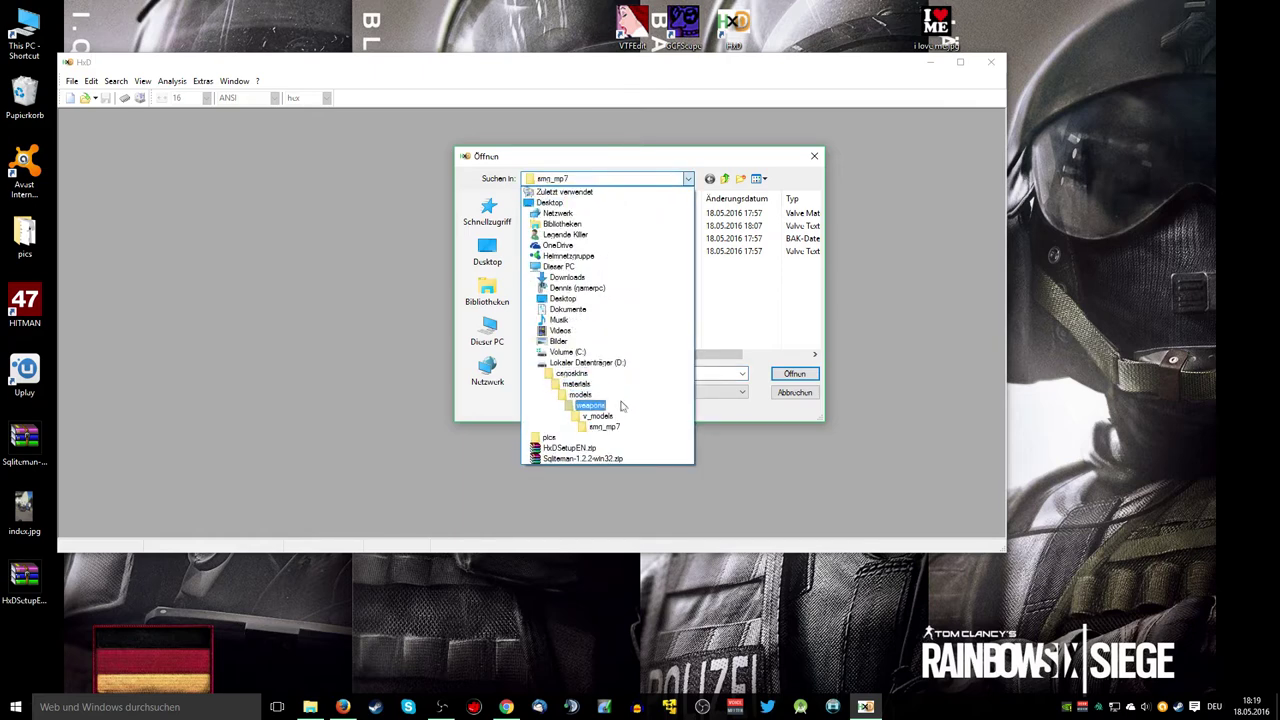
{"action": "left_click", "coordinate": [623, 418]}
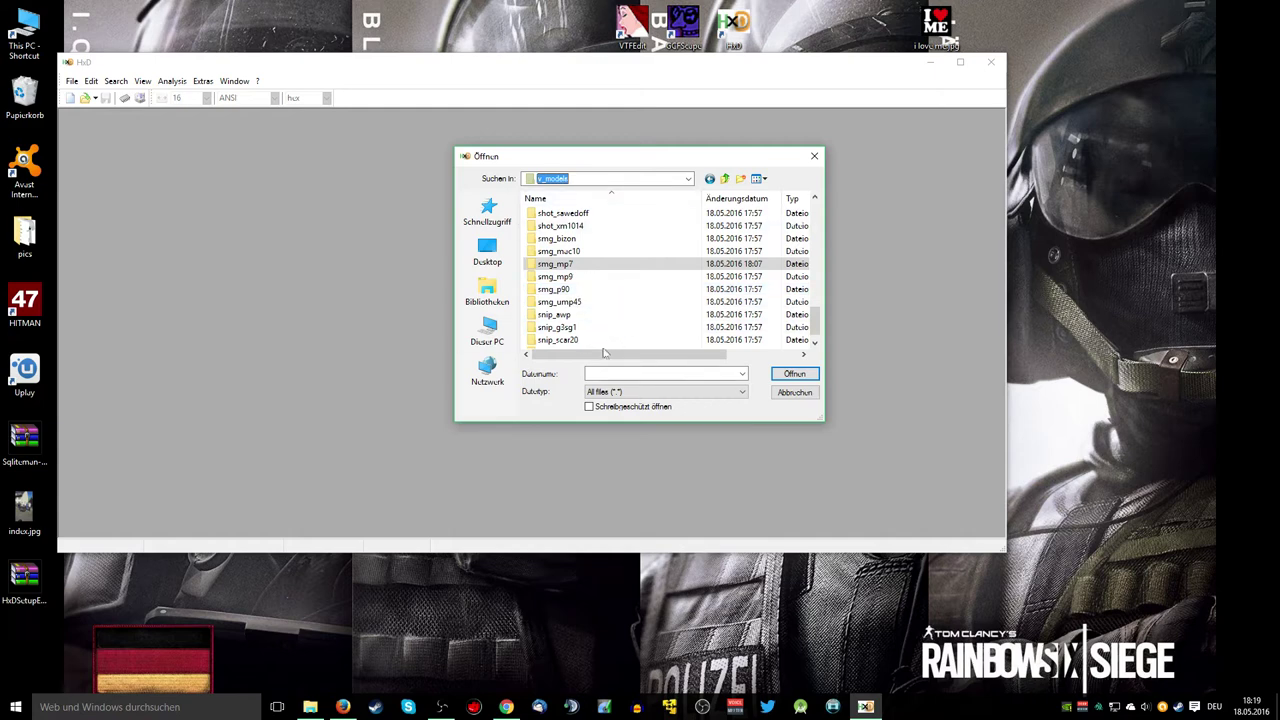
{"action": "scroll", "coordinate": [635, 322], "scroll_direction": "up", "scroll_amount": 2}
{"action": "scroll", "coordinate": [630, 322], "scroll_direction": "up", "scroll_amount": 3}
{"action": "scroll", "coordinate": [594, 240], "scroll_direction": "up", "scroll_amount": 3}
{"action": "scroll", "coordinate": [594, 244], "scroll_direction": "up", "scroll_amount": 3}
{"action": "scroll", "coordinate": [594, 246], "scroll_direction": "up", "scroll_amount": 3}
{"action": "scroll", "coordinate": [596, 246], "scroll_direction": "up", "scroll_amount": 3}
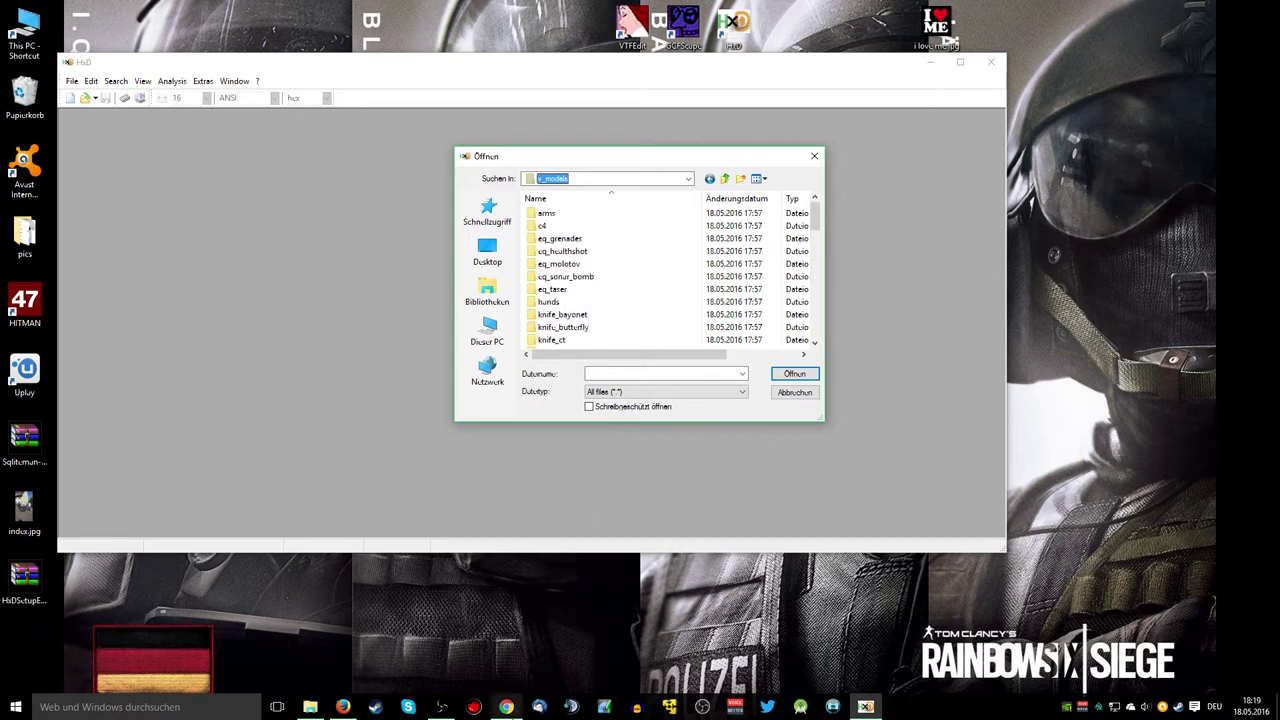
{"action": "scroll", "coordinate": [598, 260], "scroll_direction": "up", "scroll_amount": 2}
{"action": "scroll", "coordinate": [604, 302], "scroll_direction": "down", "scroll_amount": 1}
{"action": "scroll", "coordinate": [606, 305], "scroll_direction": "down", "scroll_amount": 2}
{"action": "scroll", "coordinate": [606, 306], "scroll_direction": "down", "scroll_amount": 2}
{"action": "scroll", "coordinate": [608, 308], "scroll_direction": "down", "scroll_amount": 1}
{"action": "scroll", "coordinate": [606, 300], "scroll_direction": "down", "scroll_amount": 2}
{"action": "scroll", "coordinate": [590, 270], "scroll_direction": "down", "scroll_amount": 1}
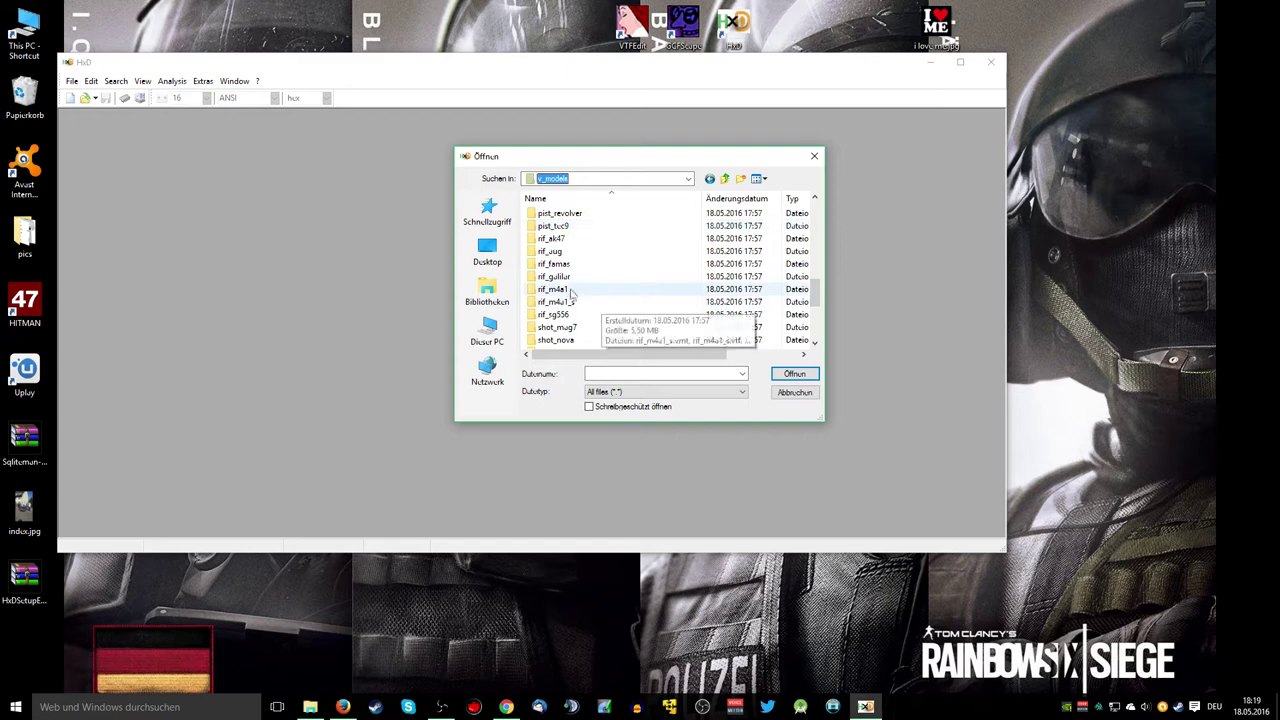
Open ak47.vtf from rif_ak47 and maximize the HxD window.
{"action": "left_click", "coordinate": [575, 242]}
{"action": "double_click", "coordinate": [575, 242]}
{"action": "left_click", "coordinate": [553, 226]}
{"action": "mouse_move", "coordinate": [552, 226]}
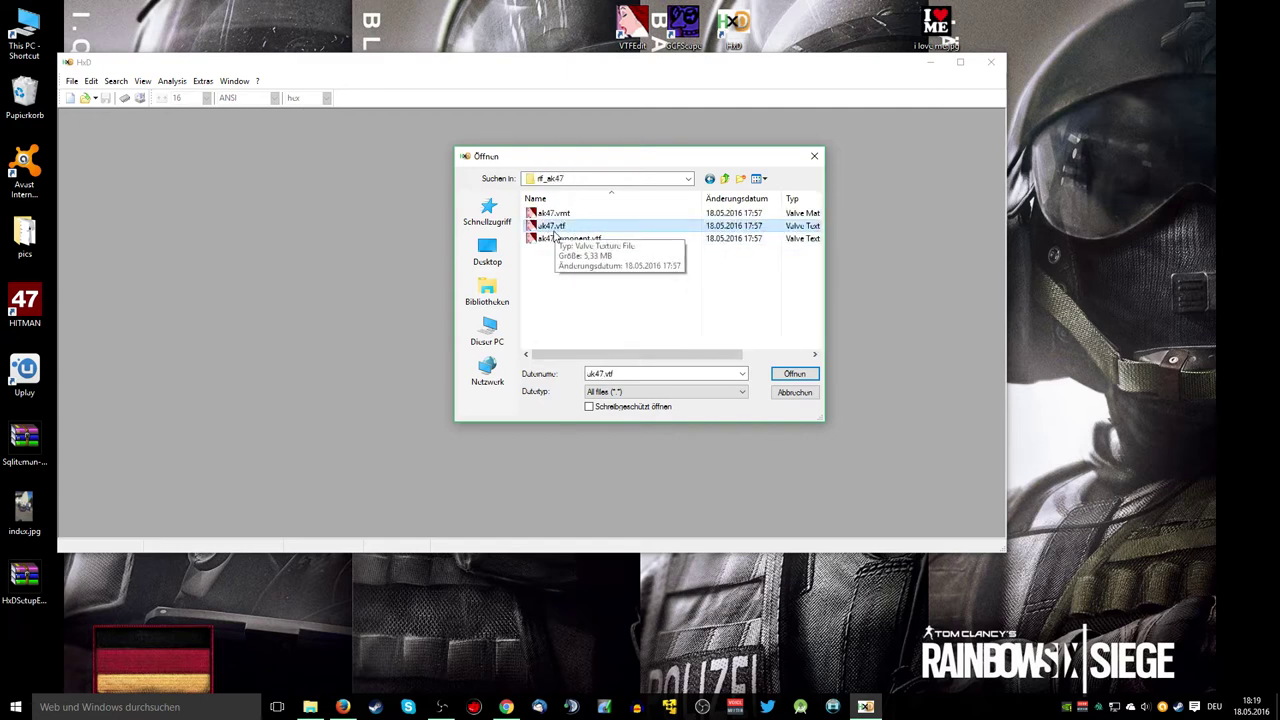
{"action": "left_click", "coordinate": [789, 377]}
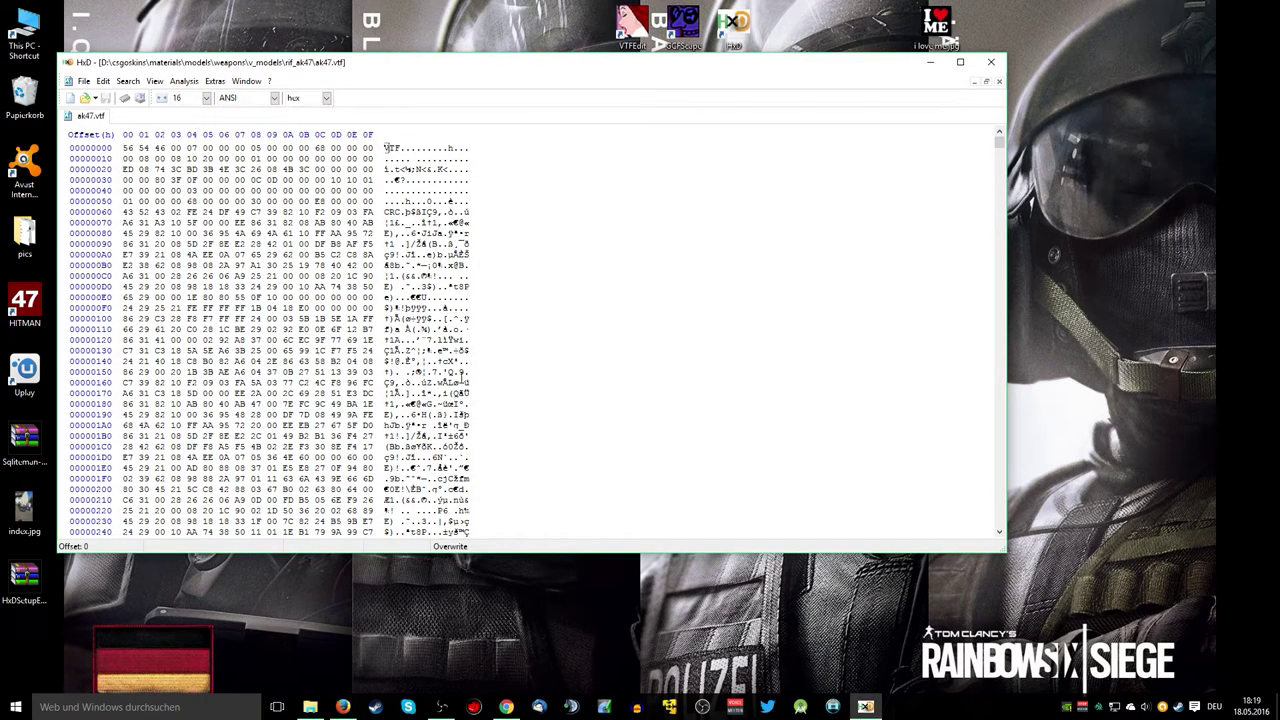
{"action": "left_click", "coordinate": [960, 62]}
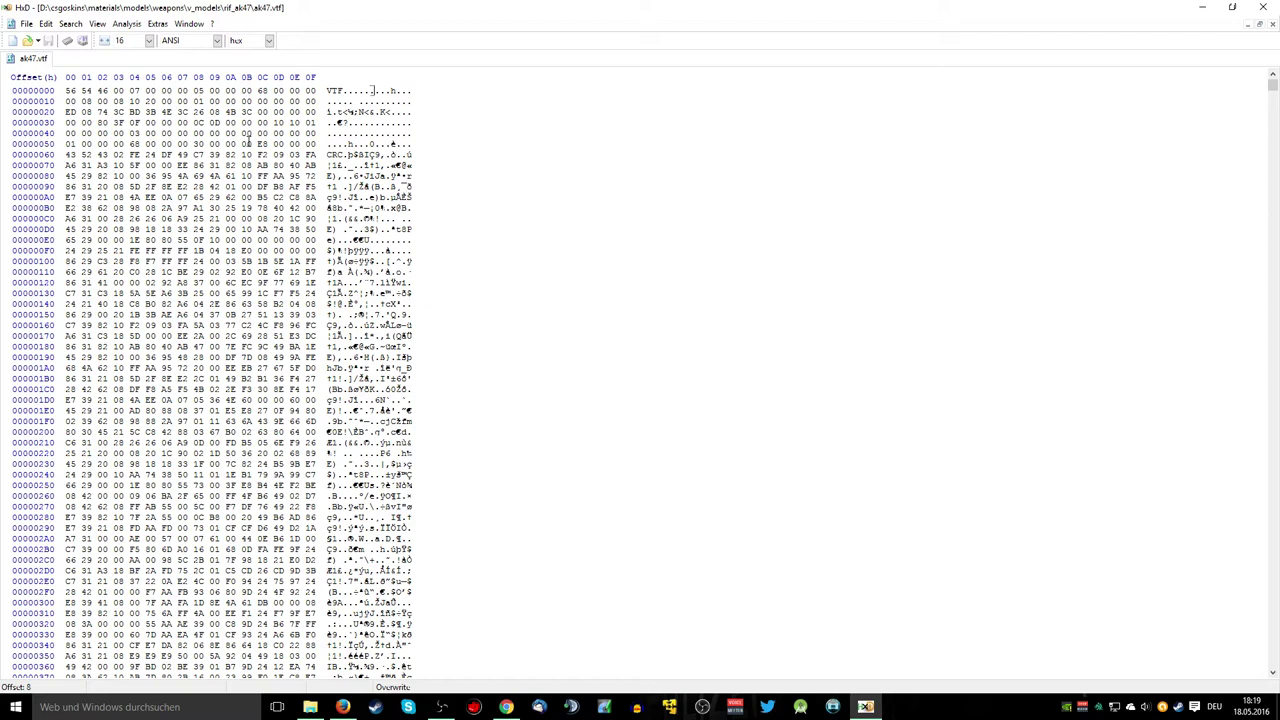
Retry ak47.vtf in VTFEdit, dismiss the version error, and close the extra windows.
{"action": "left_click", "coordinate": [310, 707]}
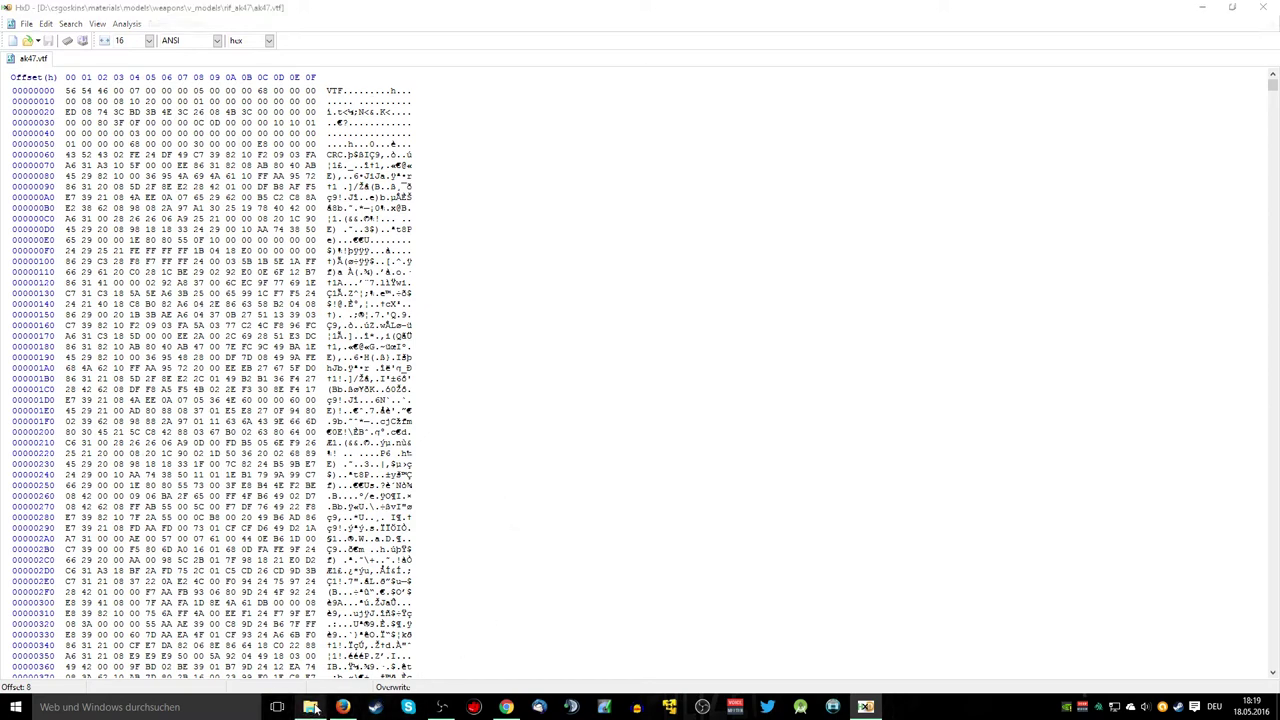
{"action": "double_click", "coordinate": [503, 277]}
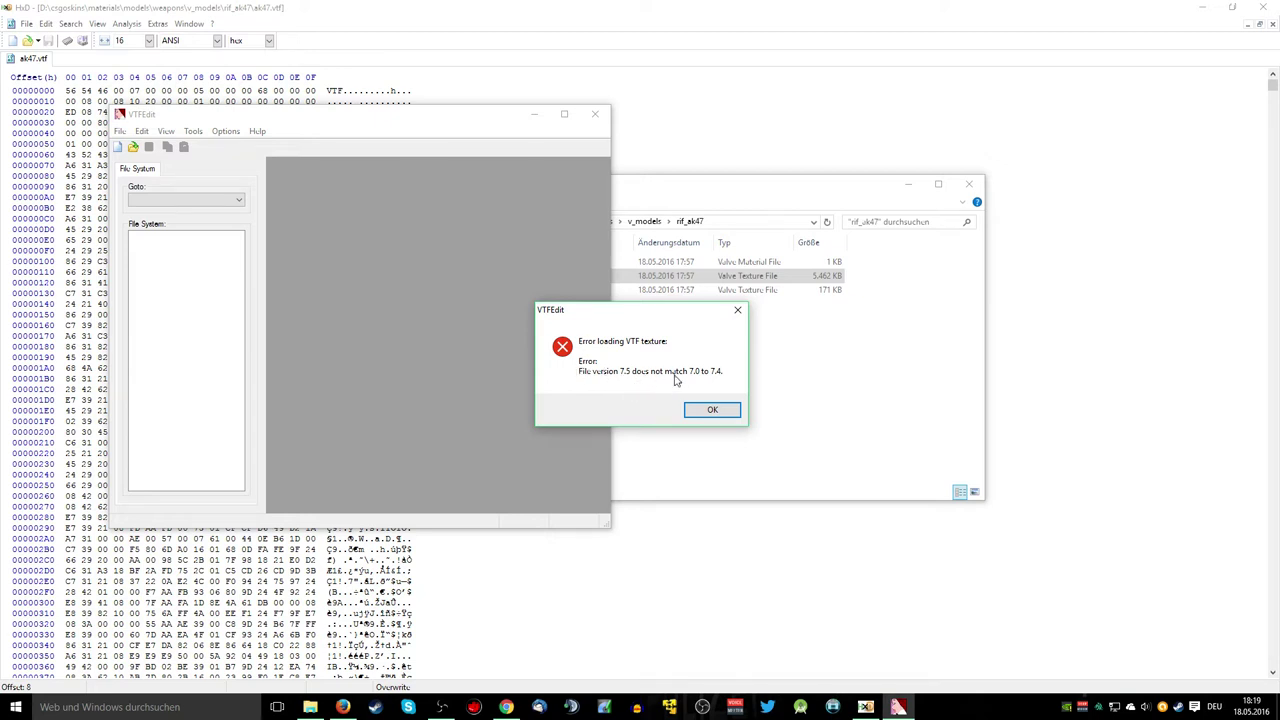
{"action": "left_click", "coordinate": [712, 410]}
{"action": "left_click", "coordinate": [940, 190]}
{"action": "left_click", "coordinate": [960, 185]}
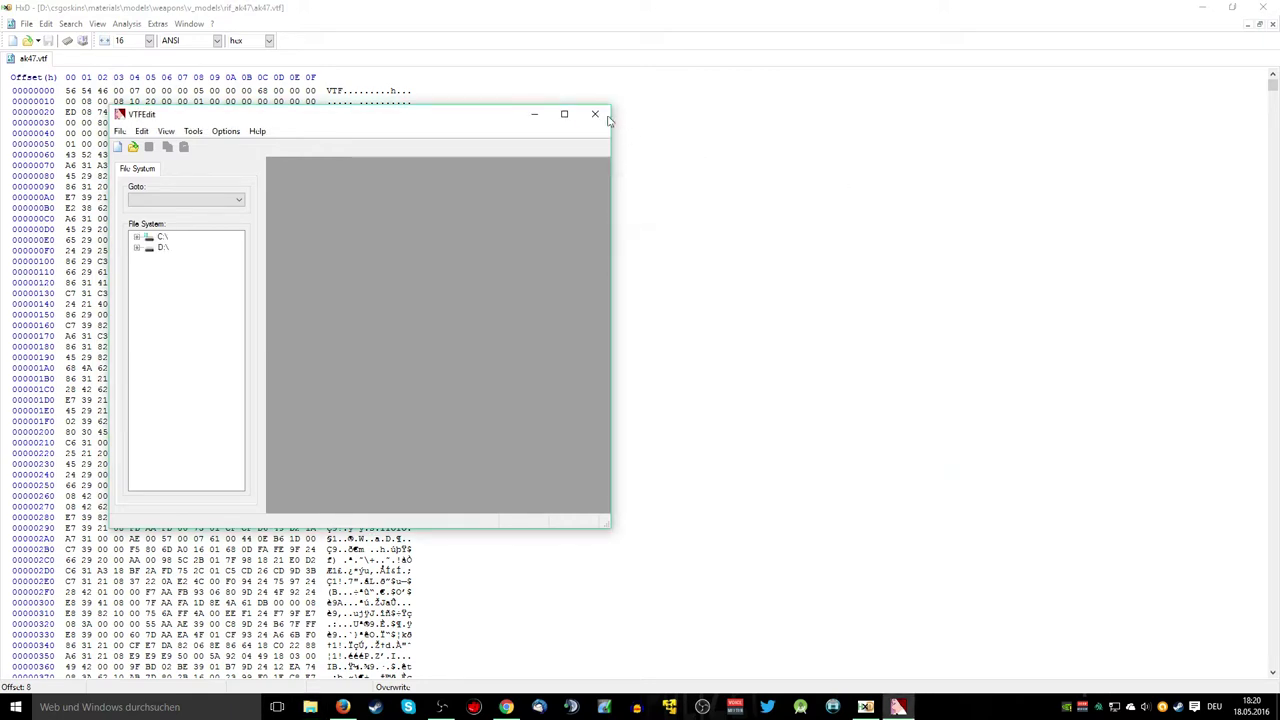
{"action": "left_click", "coordinate": [595, 114]}
Change the byte at offset 8 to 04, save ak47.vtf, and close HxD.
{"action": "type", "text": "04"}
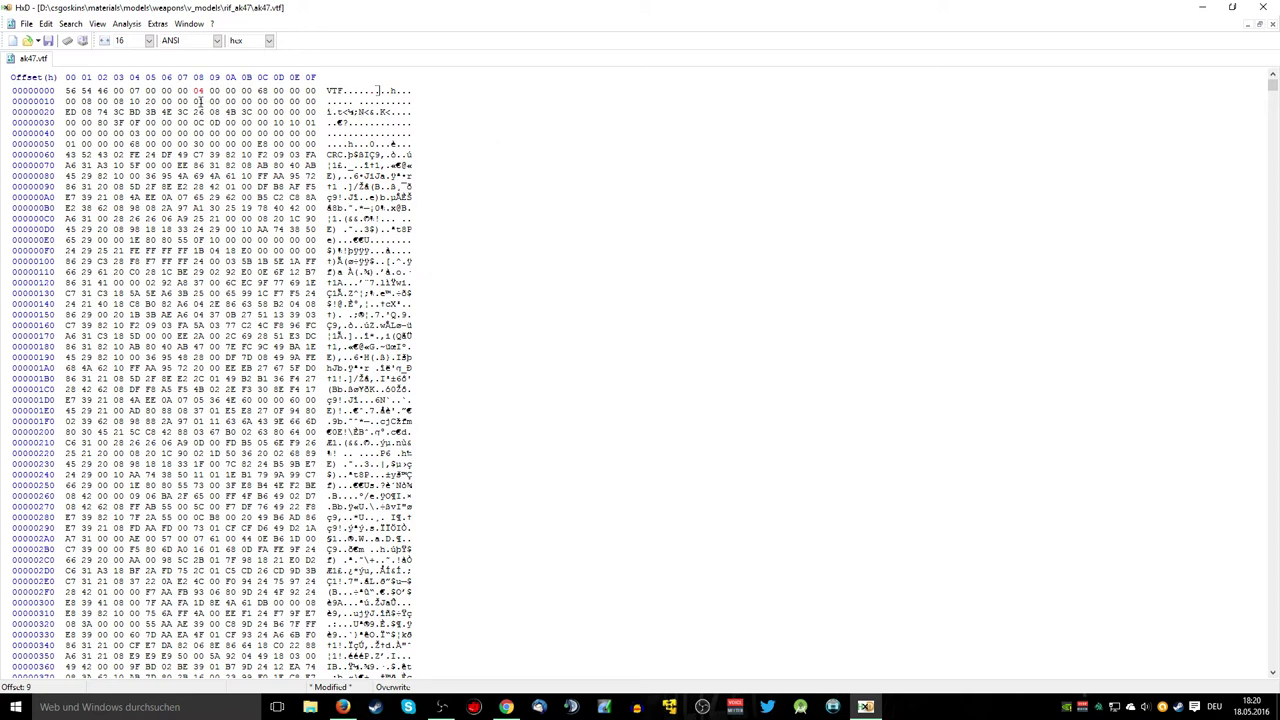
{"action": "left_click", "coordinate": [47, 40]}
{"action": "left_click", "coordinate": [1262, 8]}
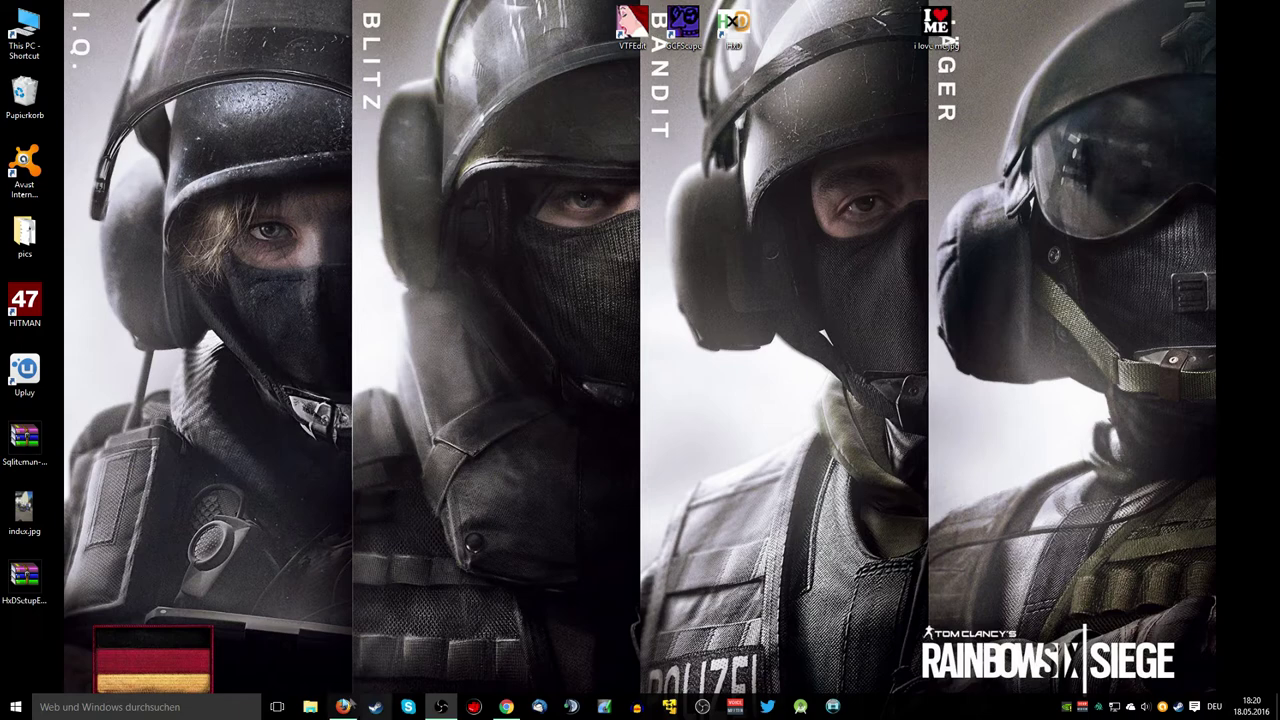
Browse File Explorer to D:\csgoskins\materials\models.
{"action": "left_click", "coordinate": [311, 707]}
{"action": "double_click", "coordinate": [697, 372]}
{"action": "scroll", "coordinate": [515, 369], "scroll_direction": "down", "scroll_amount": 3}
{"action": "scroll", "coordinate": [518, 345], "scroll_direction": "up", "scroll_amount": 2}
{"action": "scroll", "coordinate": [520, 330], "scroll_direction": "up", "scroll_amount": 1}
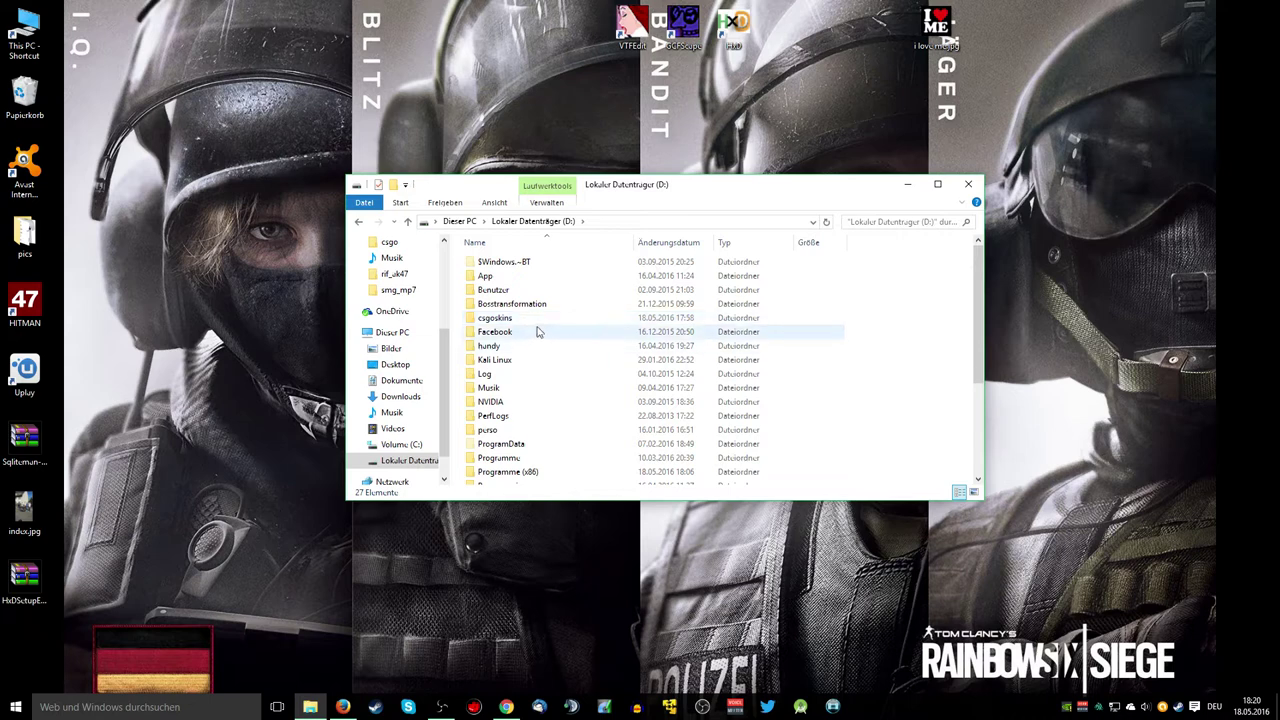
{"action": "double_click", "coordinate": [537, 318]}
{"action": "double_click", "coordinate": [494, 262]}
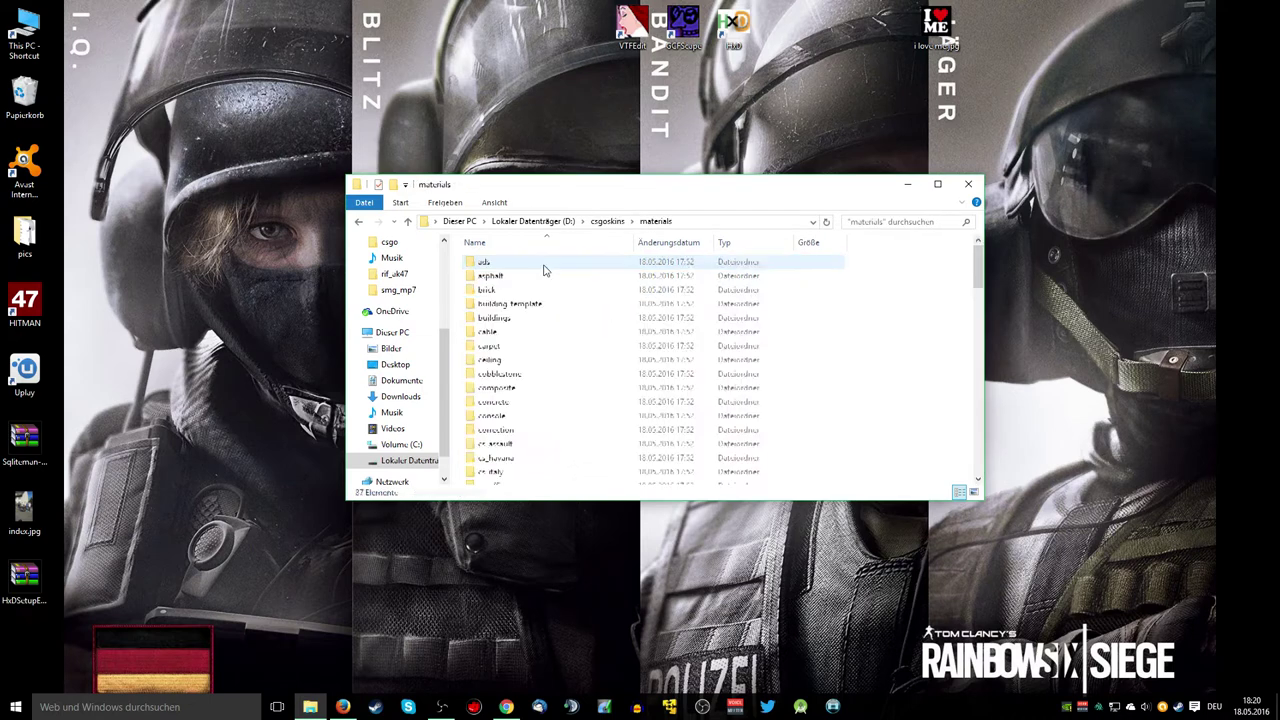
{"action": "scroll", "coordinate": [510, 335], "scroll_direction": "down", "scroll_amount": 10}
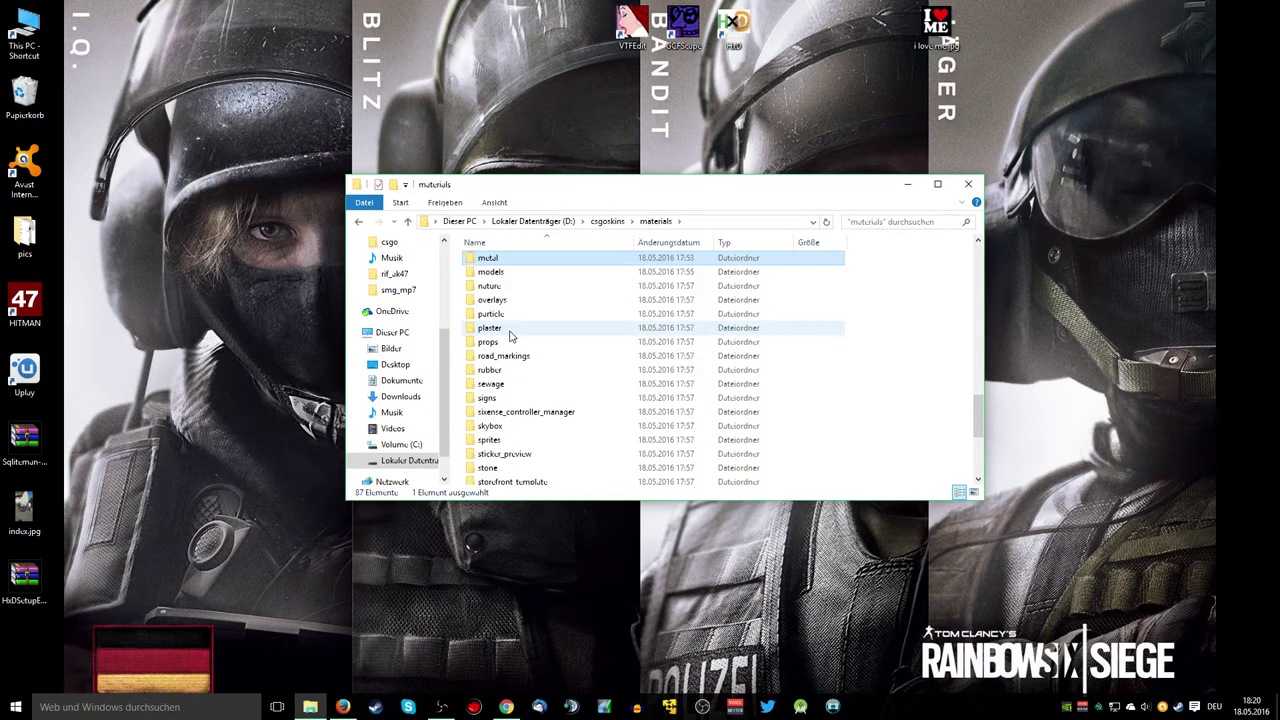
{"action": "double_click", "coordinate": [538, 275]}
{"action": "scroll", "coordinate": [530, 360], "scroll_direction": "down", "scroll_amount": 8}
{"action": "scroll", "coordinate": [530, 370], "scroll_direction": "down", "scroll_amount": 9}
Open weapons\v_models\rif_ak47 and load ak47.vtf in VTFEdit.
{"action": "key", "text": "w"}
{"action": "double_click", "coordinate": [520, 478]}
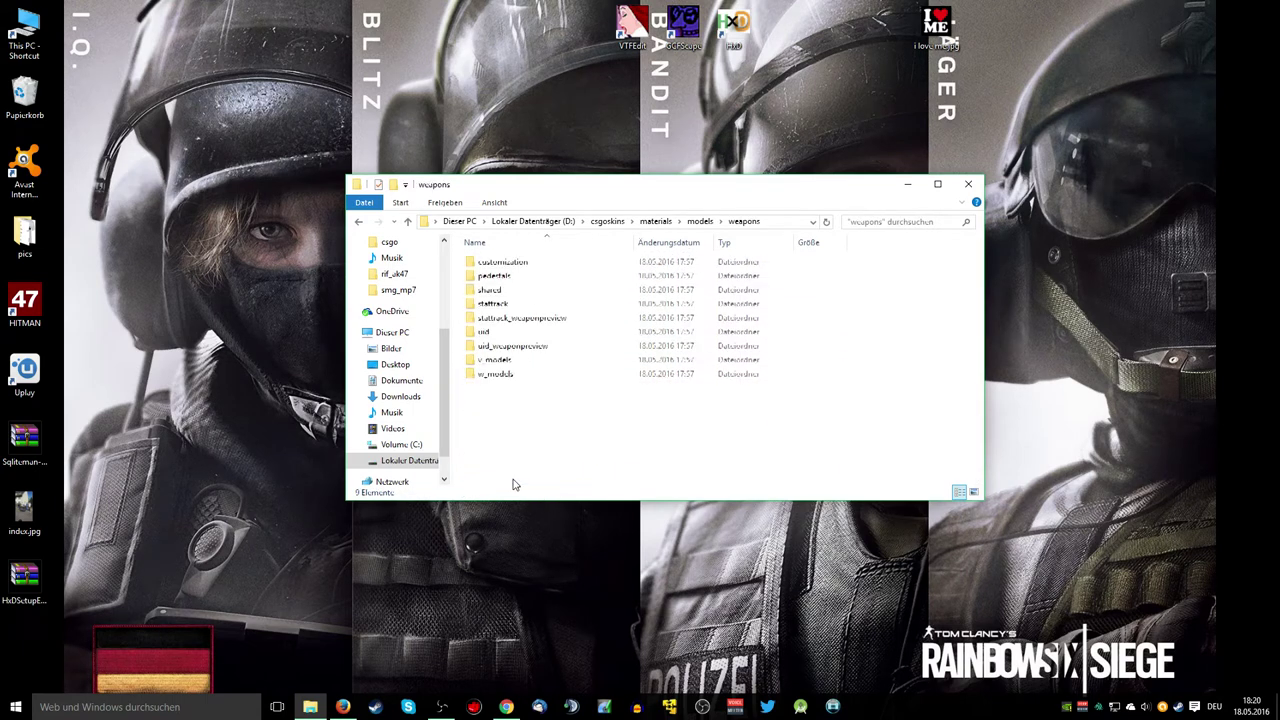
{"action": "double_click", "coordinate": [510, 359]}
{"action": "scroll", "coordinate": [523, 380], "scroll_direction": "down", "scroll_amount": 3}
{"action": "scroll", "coordinate": [523, 383], "scroll_direction": "down", "scroll_amount": 3}
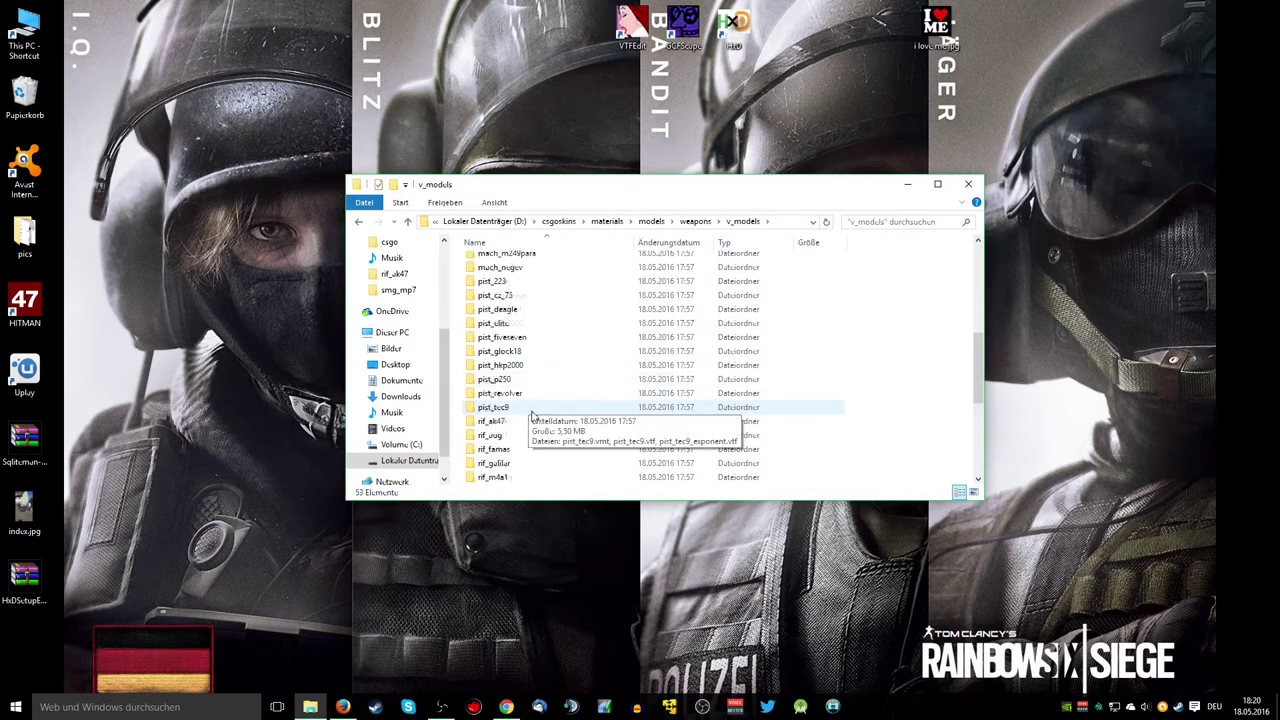
{"action": "scroll", "coordinate": [530, 384], "scroll_direction": "down", "scroll_amount": 4}
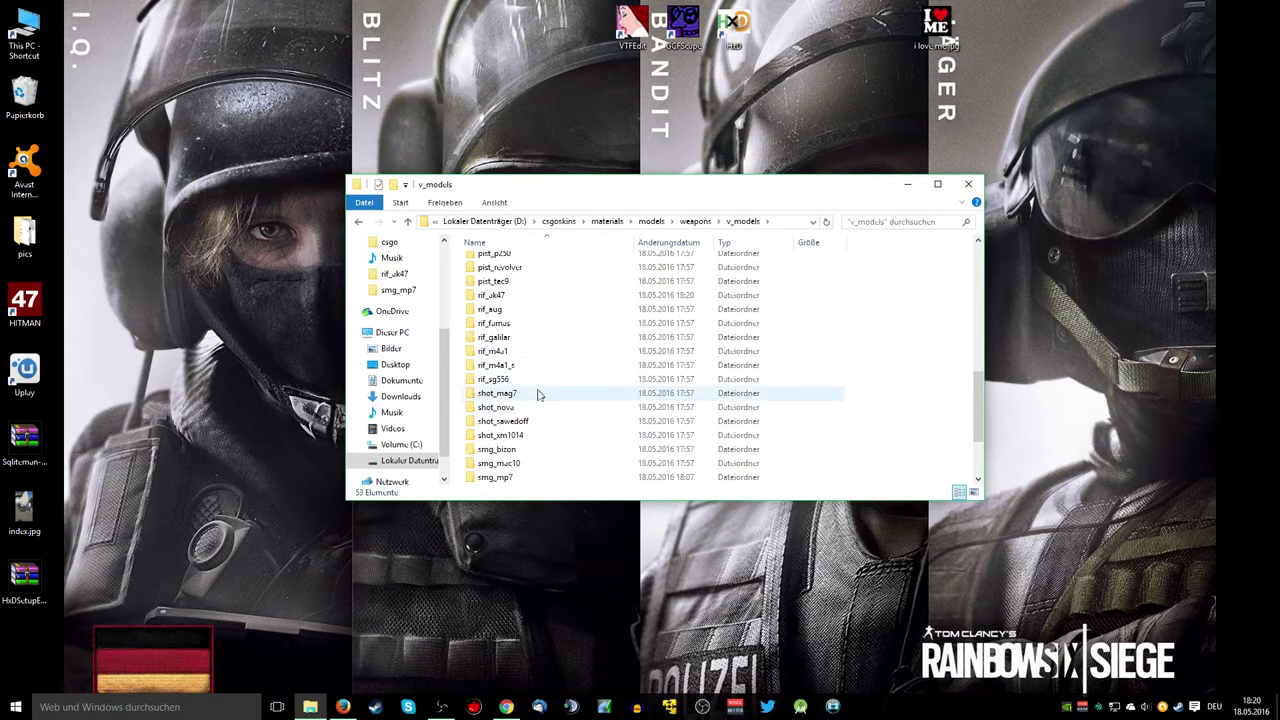
{"action": "left_click", "coordinate": [537, 298]}
{"action": "double_click", "coordinate": [537, 298]}
{"action": "double_click", "coordinate": [537, 276]}
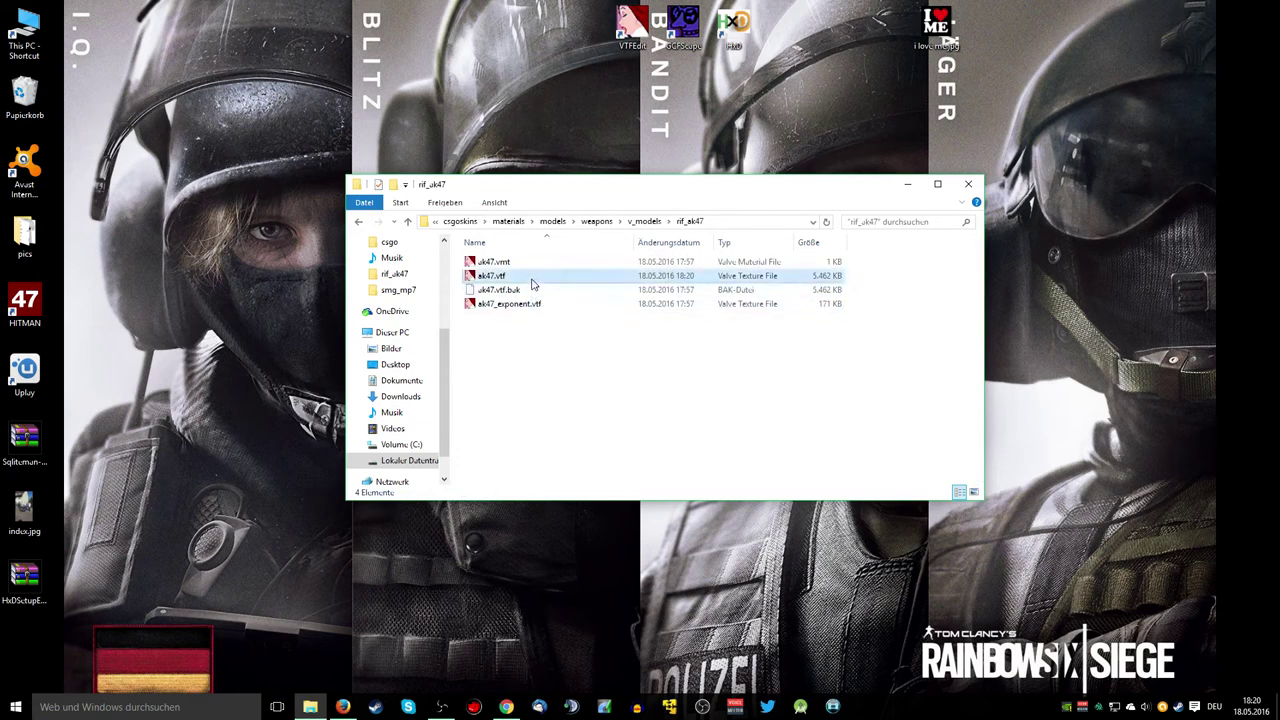
{"action": "left_click", "coordinate": [968, 184]}
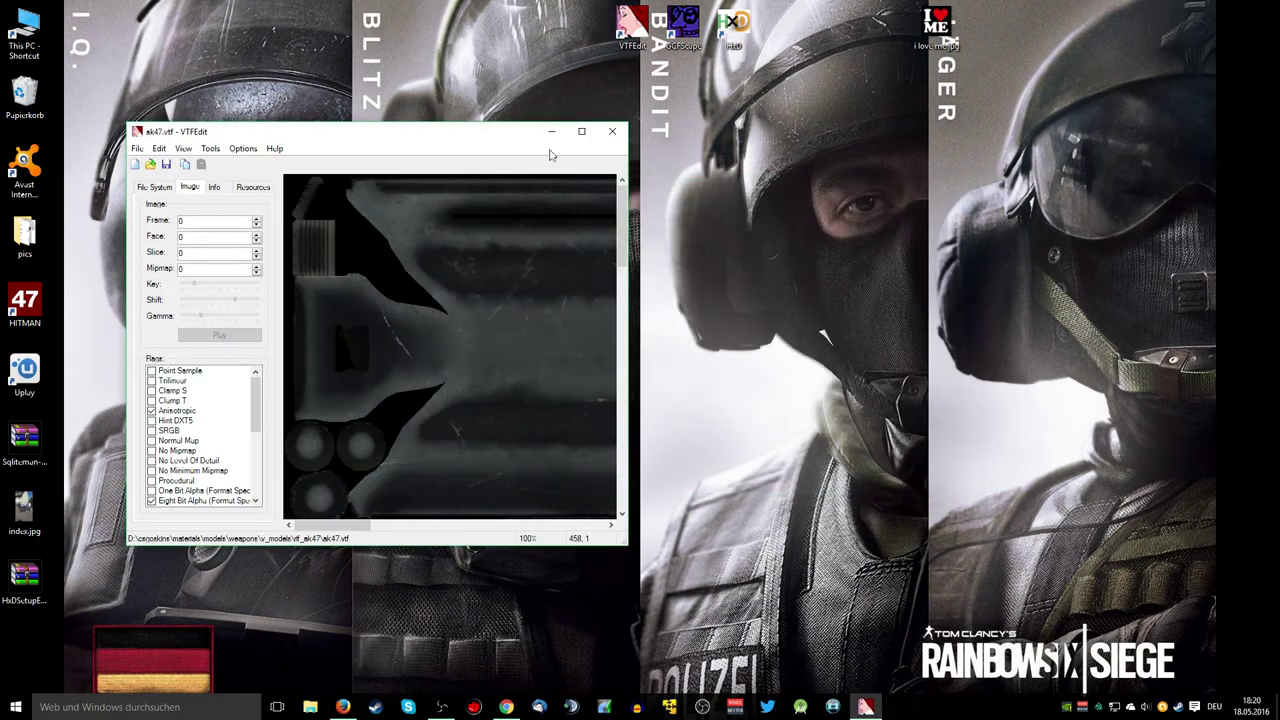
Maximize VTFEdit and tick the No Mipmap and No Level Of Detail flags on ak47.vtf.
{"action": "left_click_drag", "start_coordinate": [495, 136], "coordinate": [452, 97]}
{"action": "left_click", "coordinate": [540, 93]}
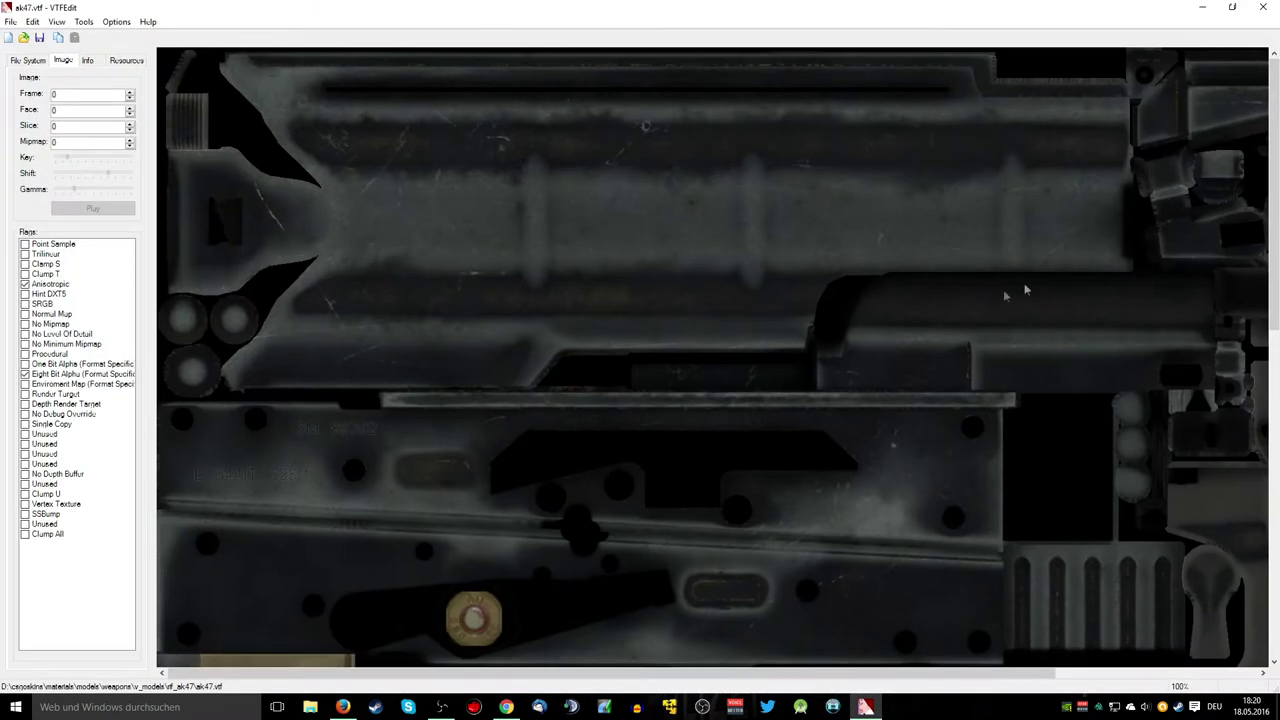
{"action": "scroll", "coordinate": [928, 337], "scroll_direction": "down", "scroll_amount": 3}
{"action": "scroll", "coordinate": [928, 337], "scroll_direction": "down", "scroll_amount": 3}
{"action": "scroll", "coordinate": [928, 337], "scroll_direction": "down", "scroll_amount": 3}
{"action": "scroll", "coordinate": [928, 337], "scroll_direction": "down", "scroll_amount": 3}
{"action": "scroll", "coordinate": [927, 338], "scroll_direction": "up", "scroll_amount": 6}
{"action": "scroll", "coordinate": [927, 338], "scroll_direction": "up", "scroll_amount": 6}
{"action": "left_click", "coordinate": [60, 325]}
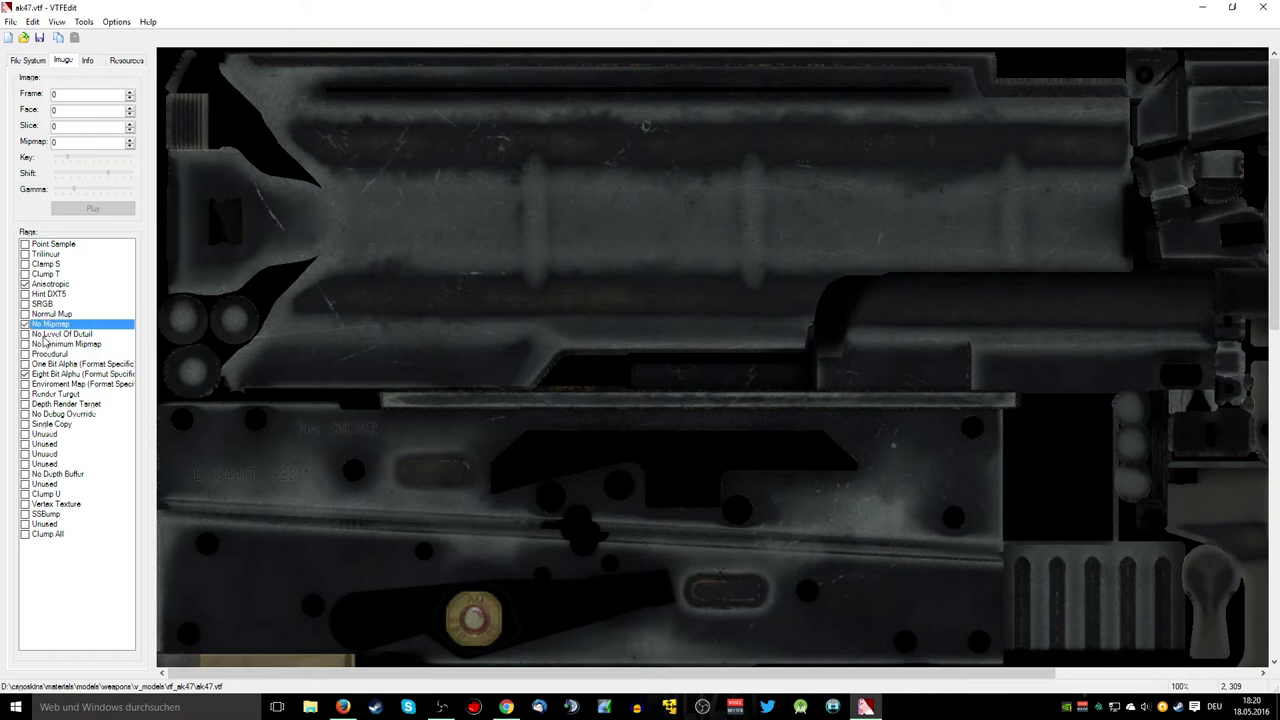
{"action": "left_click", "coordinate": [45, 334]}
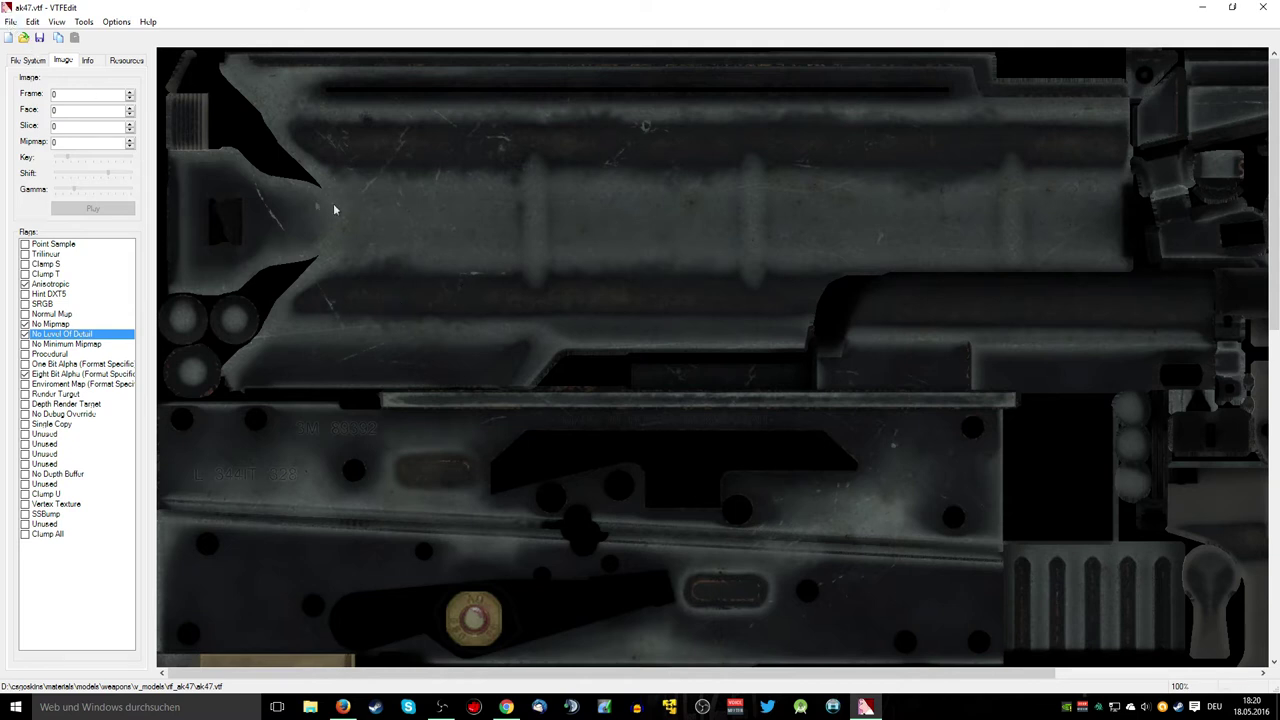
{"action": "left_click", "coordinate": [11, 21]}
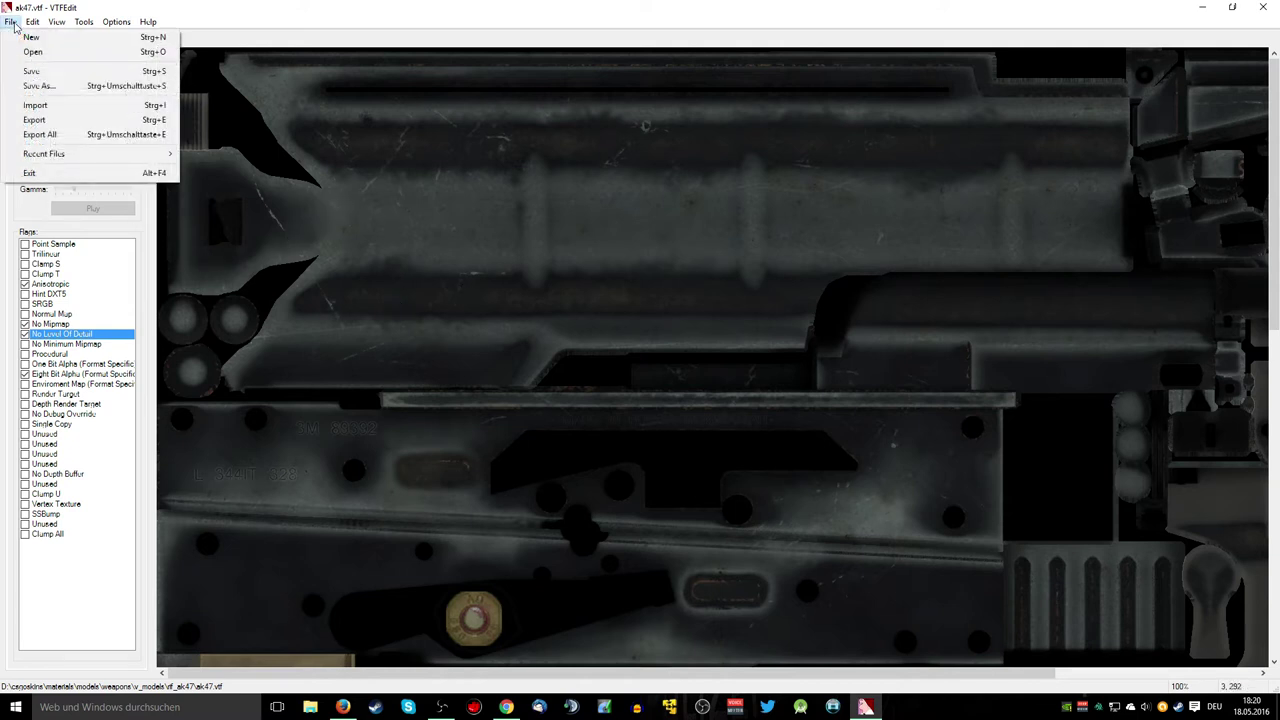
Export the ak47 texture to the Desktop as JPEG ak47.jpg and close VTFEdit.
{"action": "left_click", "coordinate": [105, 127]}
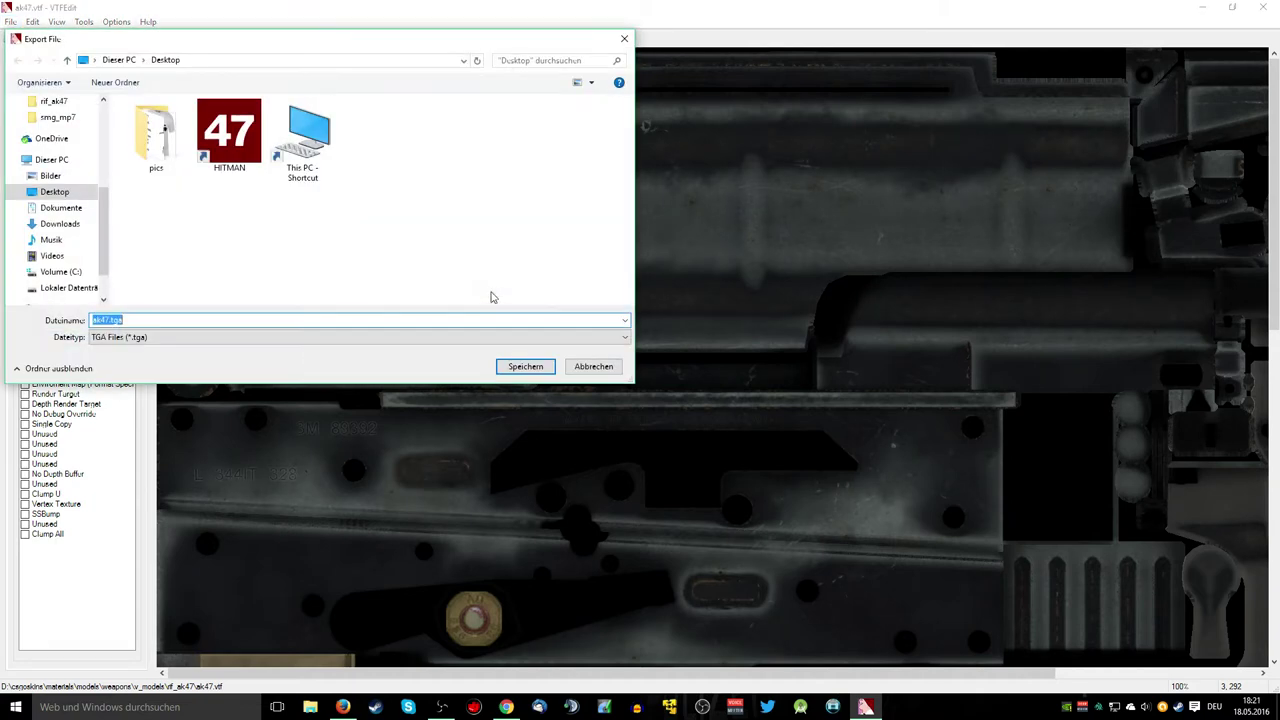
{"action": "left_click_drag", "start_coordinate": [384, 48], "coordinate": [727, 80]}
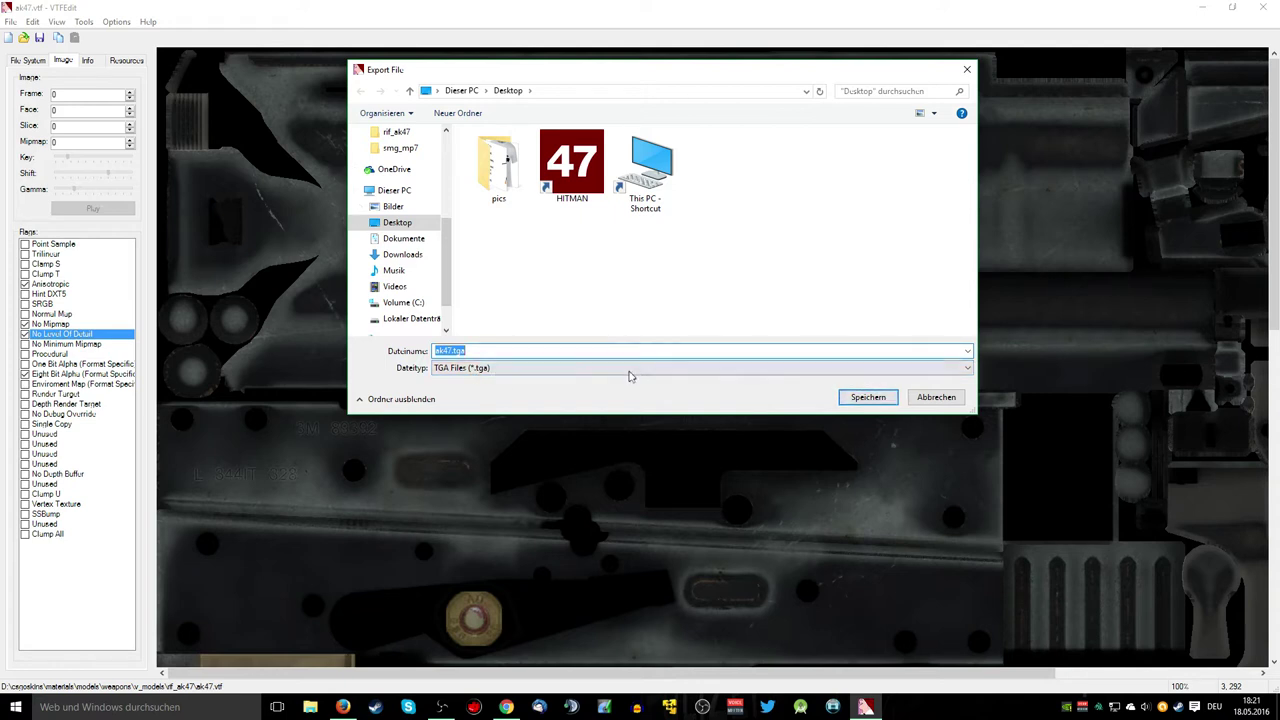
{"action": "left_click", "coordinate": [589, 370]}
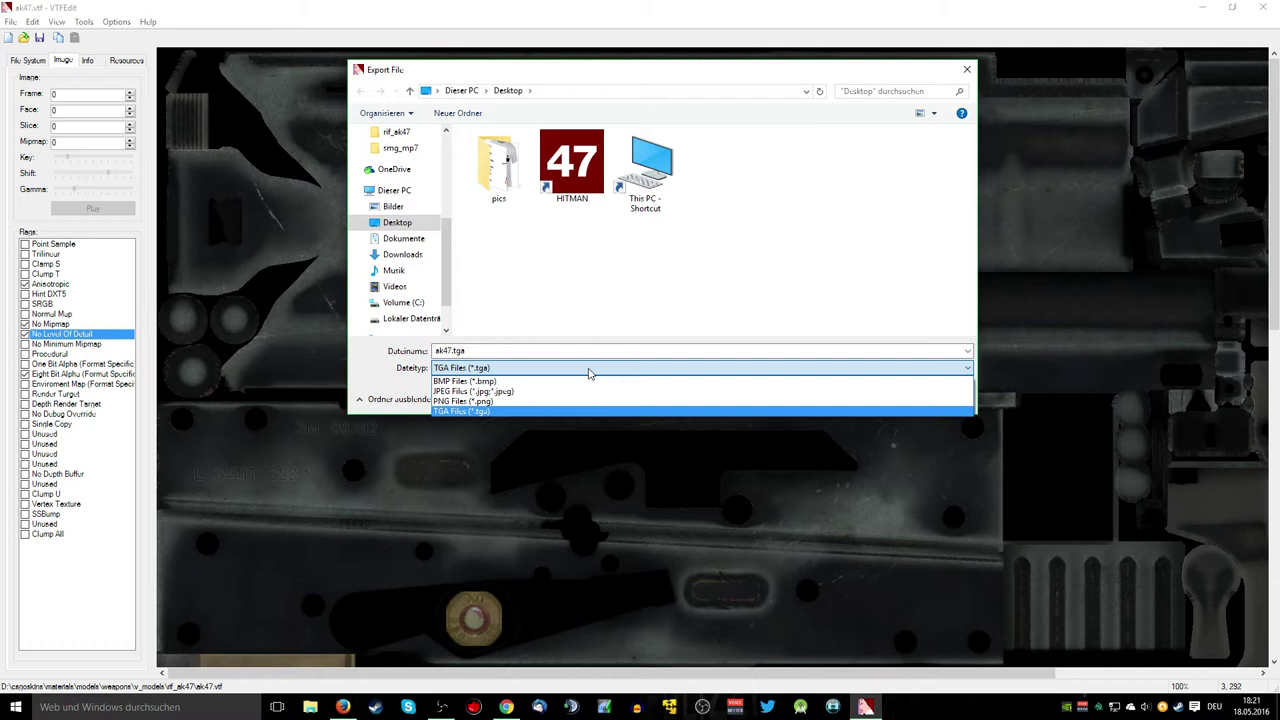
{"action": "left_click", "coordinate": [482, 392]}
{"action": "left_click", "coordinate": [444, 351]}
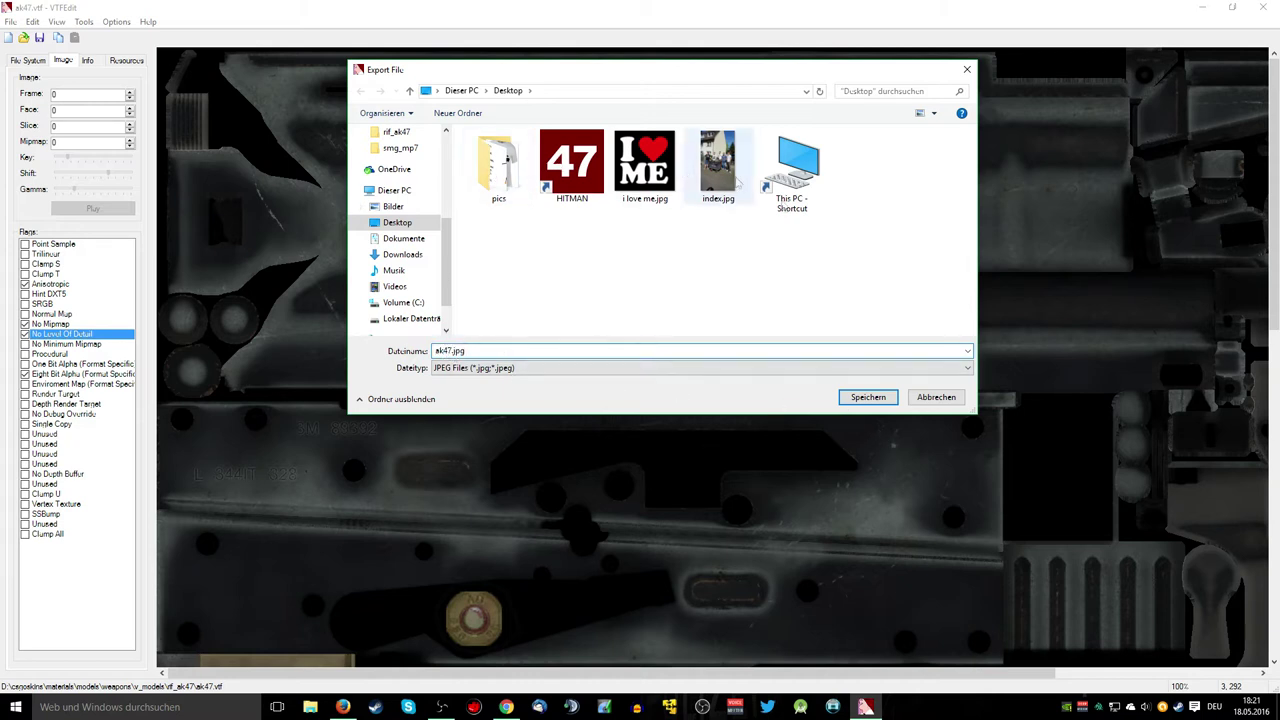
{"action": "left_click", "coordinate": [852, 399]}
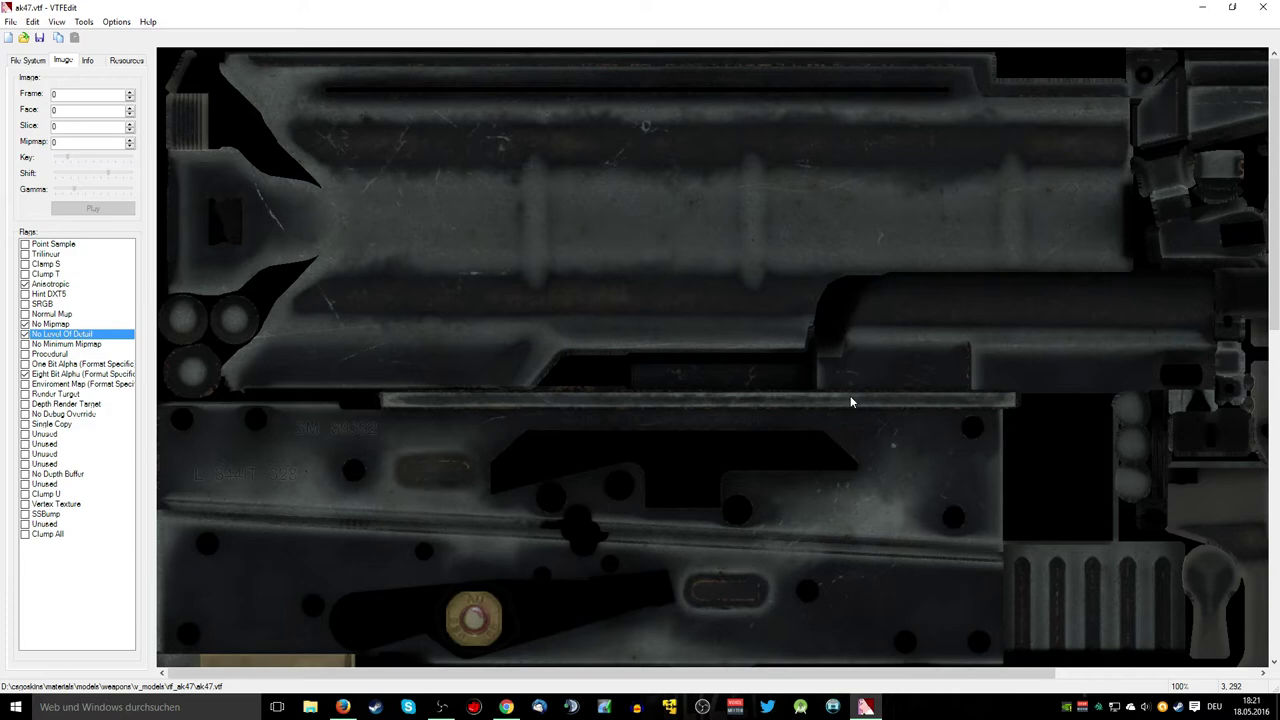
{"action": "left_click", "coordinate": [1266, 12]}
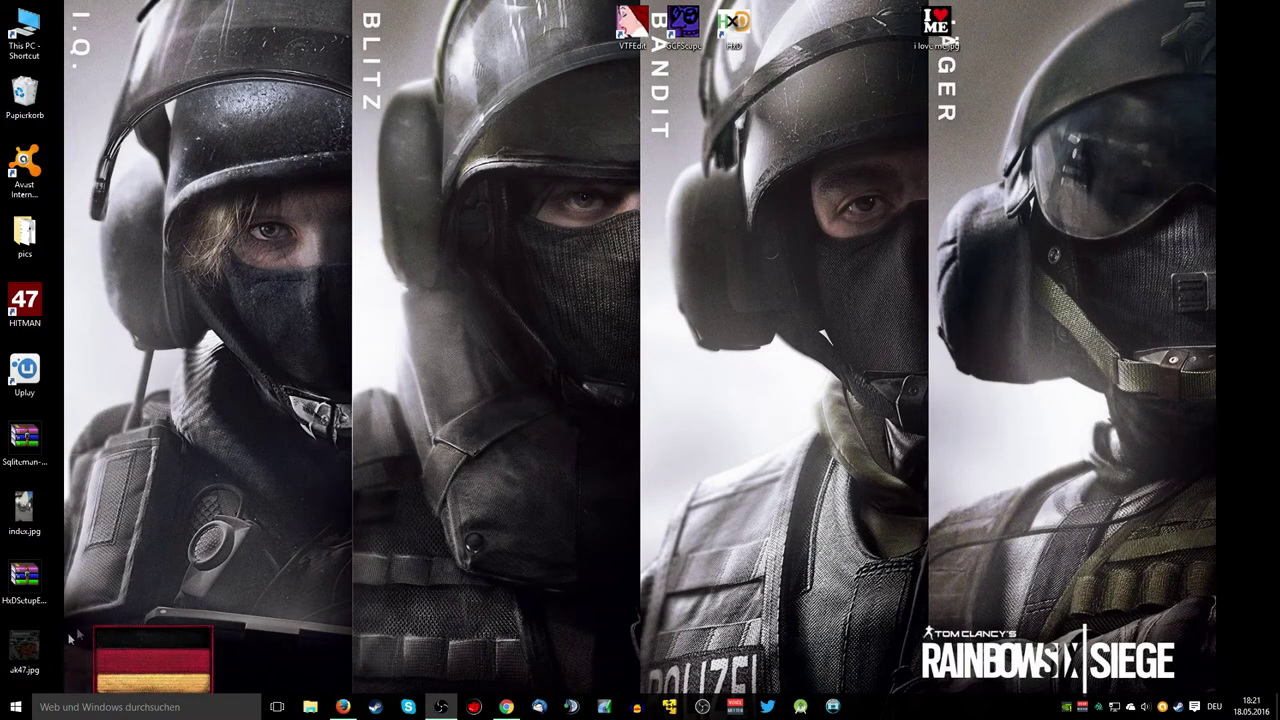
Move ak47.jpg up on the desktop and check in its Properties that it opens with GIMP.
{"action": "left_click_drag", "start_coordinate": [28, 648], "coordinate": [345, 252]}
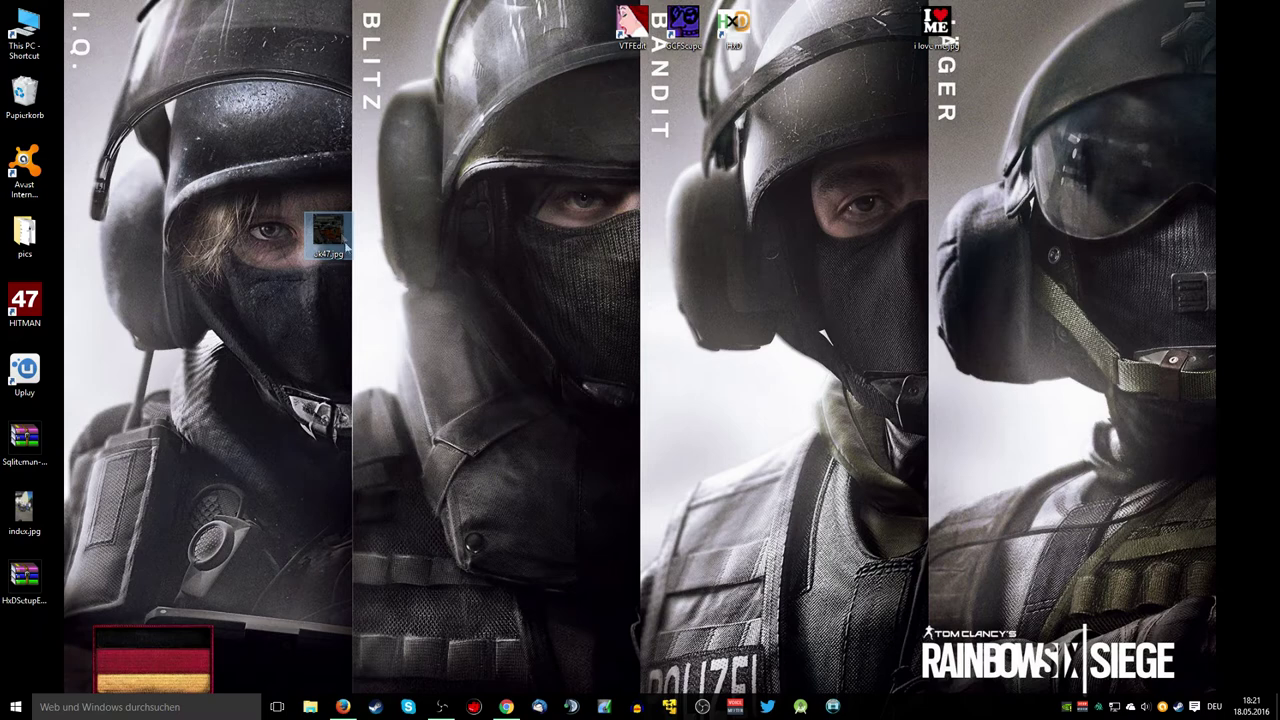
{"action": "right_click", "coordinate": [340, 216]}
{"action": "left_click", "coordinate": [390, 611]}
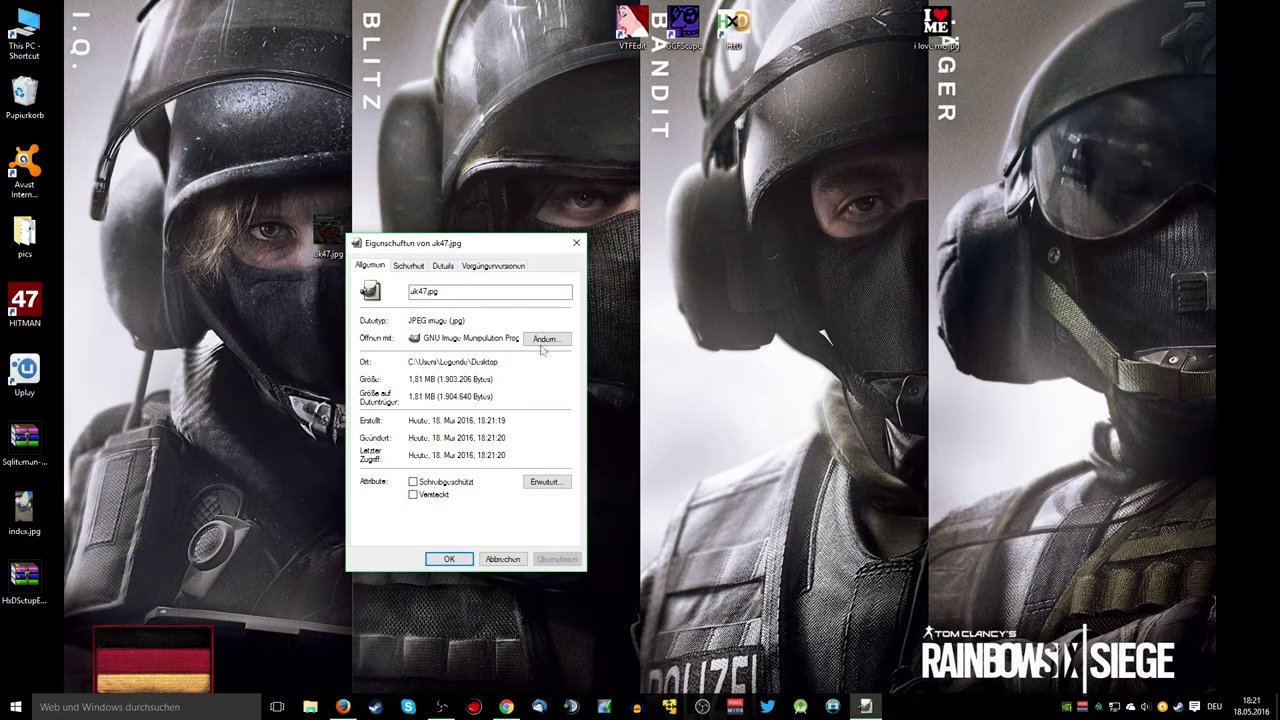
{"action": "left_click", "coordinate": [576, 243]}
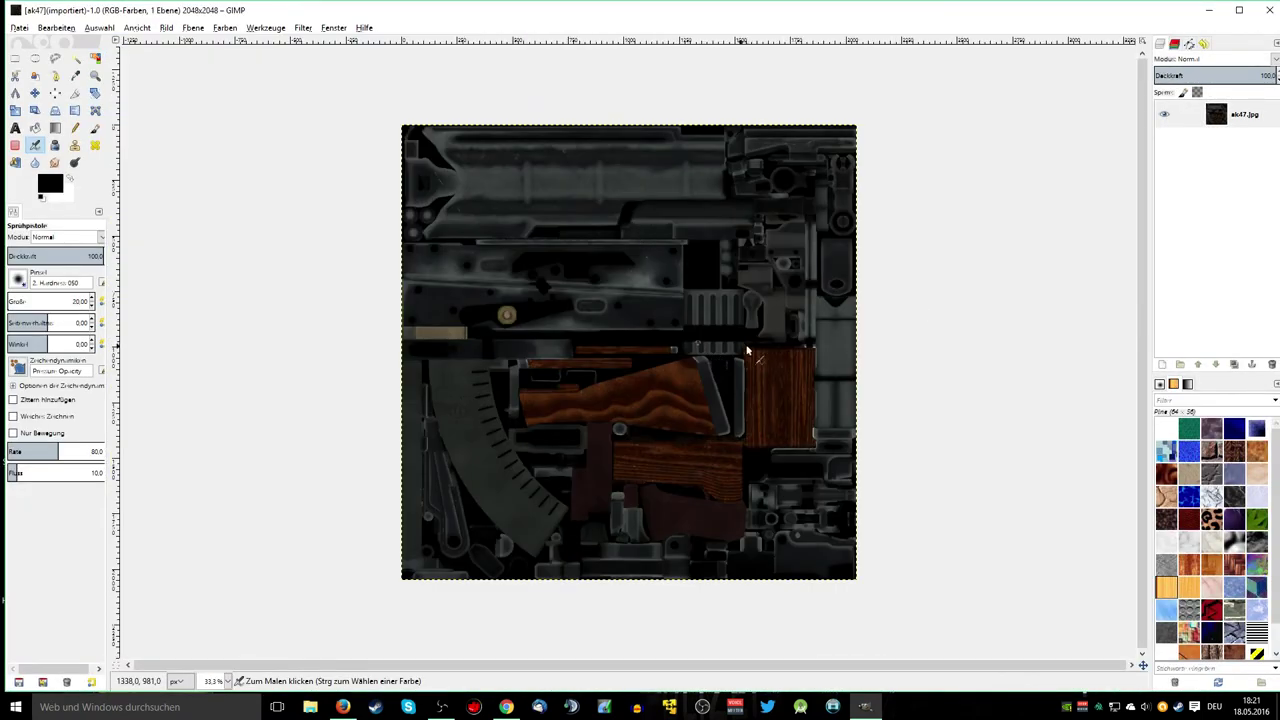
Drop i love me.jpg from the desktop onto the ak47 canvas as a new layer, then maximize GIMP.
{"action": "left_click_drag", "start_coordinate": [700, 9], "coordinate": [605, 168]}
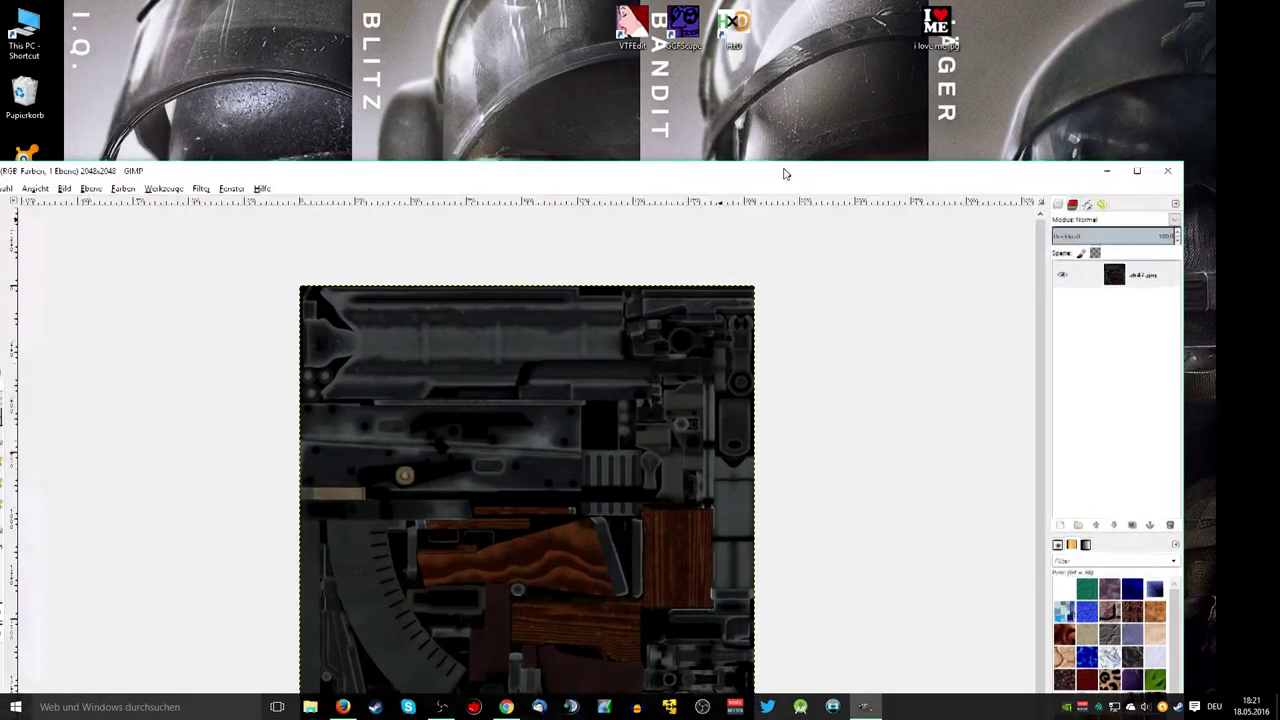
{"action": "left_click_drag", "start_coordinate": [447, 340], "coordinate": [447, 335]}
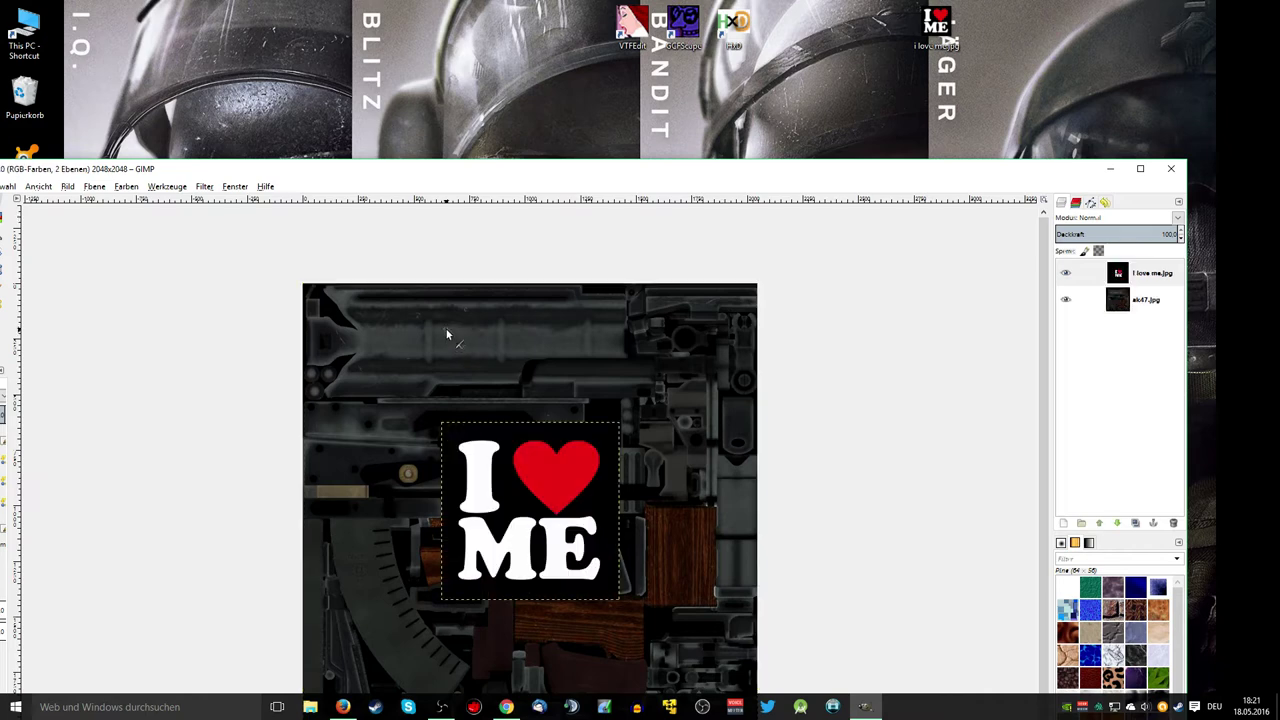
{"action": "left_click", "coordinate": [1140, 168]}
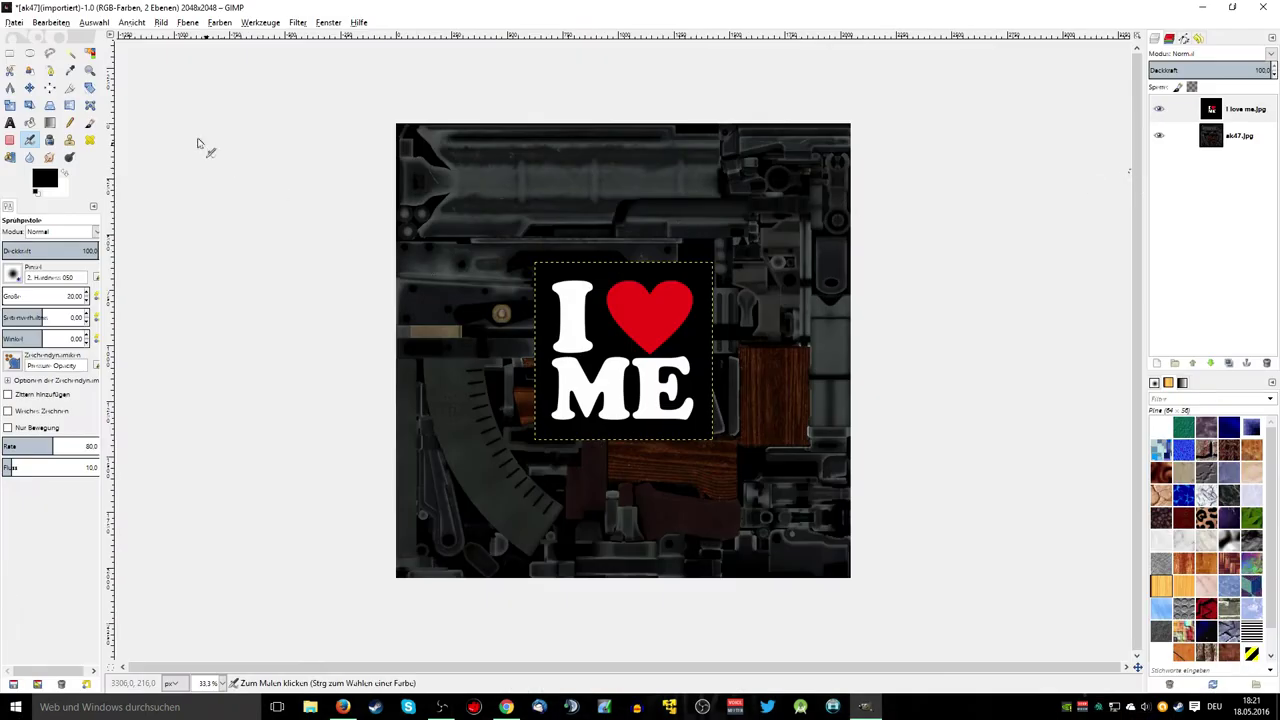
{"action": "left_click", "coordinate": [10, 104]}
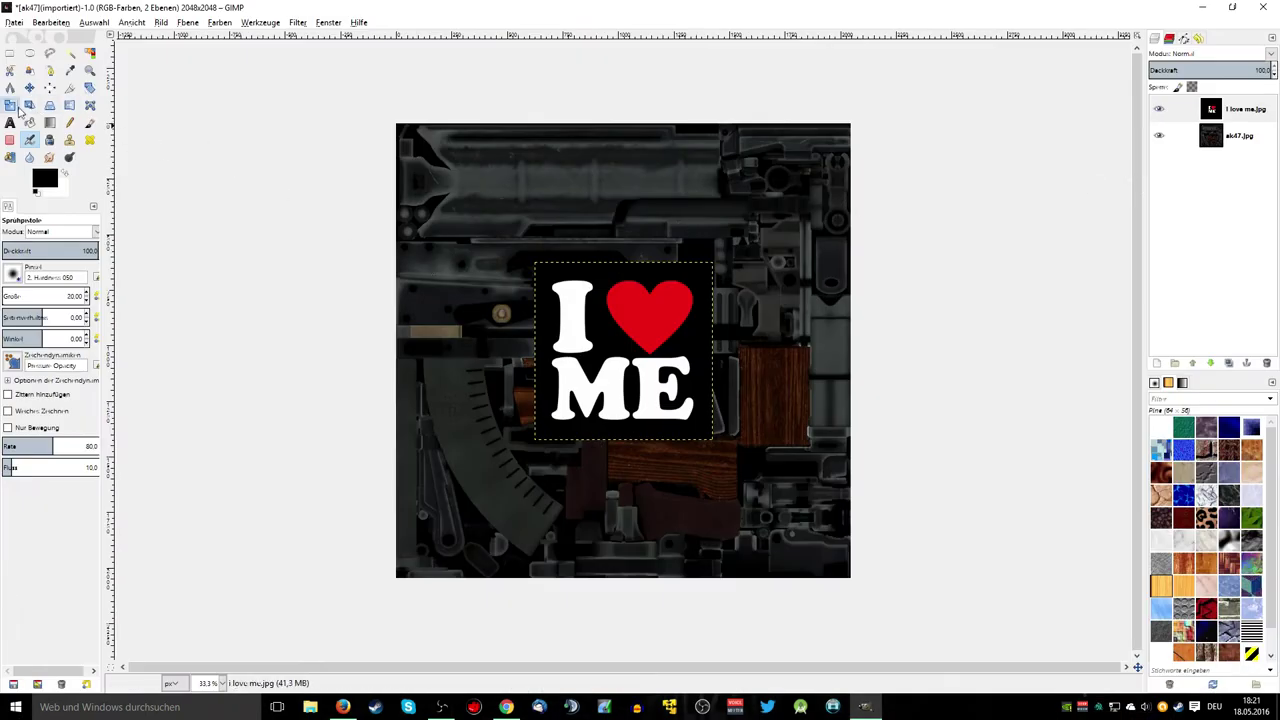
Scale the I love me layer down to 350×350 px.
{"action": "left_click", "coordinate": [540, 322]}
{"action": "mouse_move", "coordinate": [537, 268]}
{"action": "left_mouse_down"}
{"action": "mouse_move", "coordinate": [704, 425]}
{"action": "mouse_move", "coordinate": [630, 358]}
{"action": "left_mouse_up"}
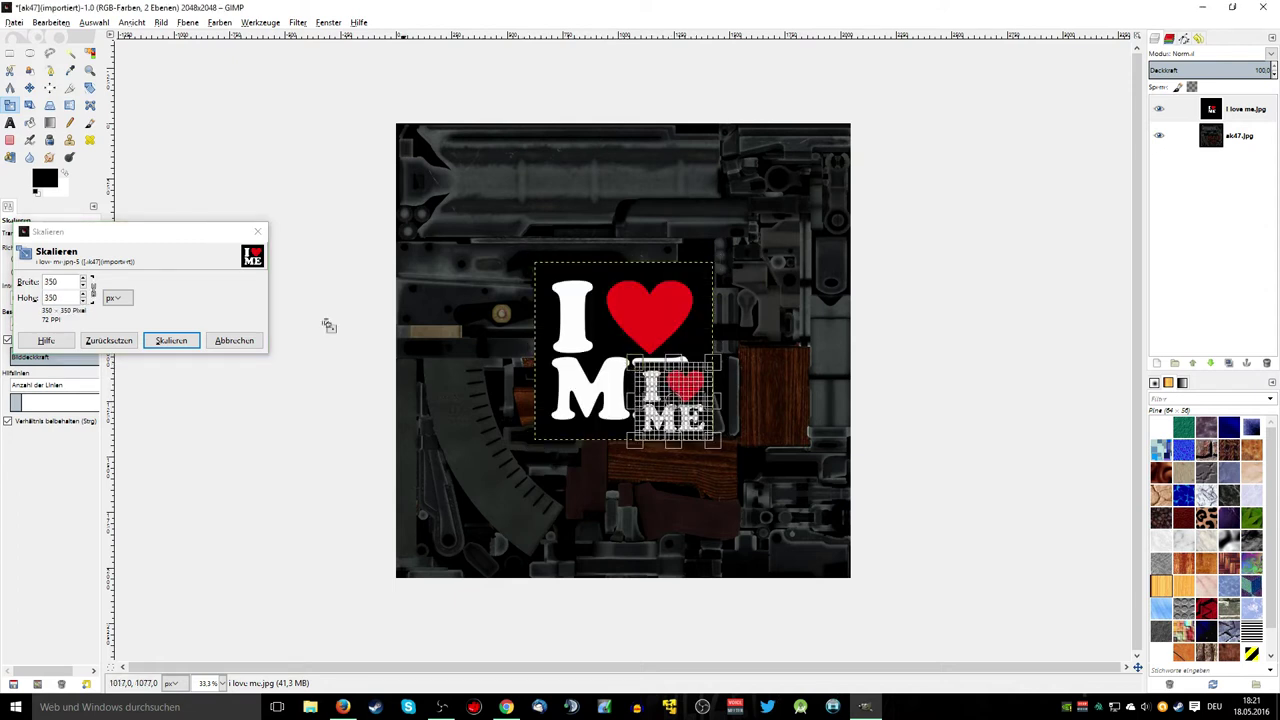
{"action": "left_click", "coordinate": [171, 341]}
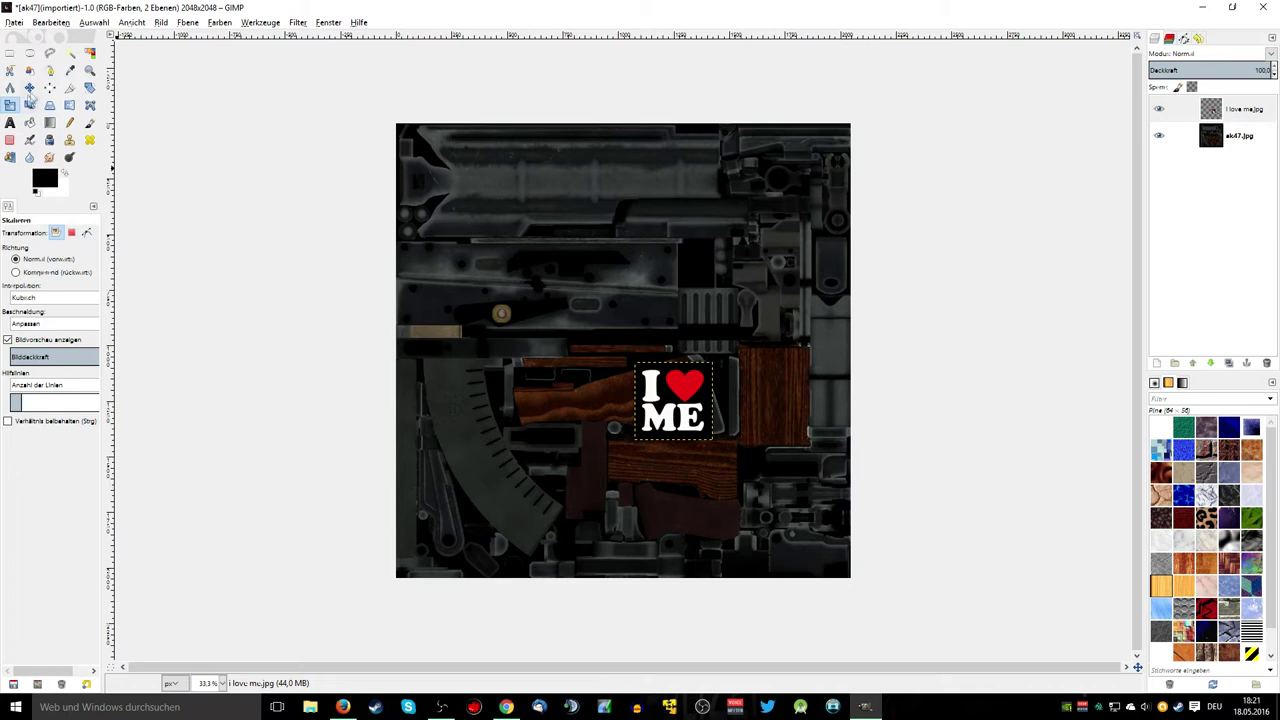
Move the I love me layer near the top of the ak47 texture.
{"action": "left_click", "coordinate": [50, 87]}
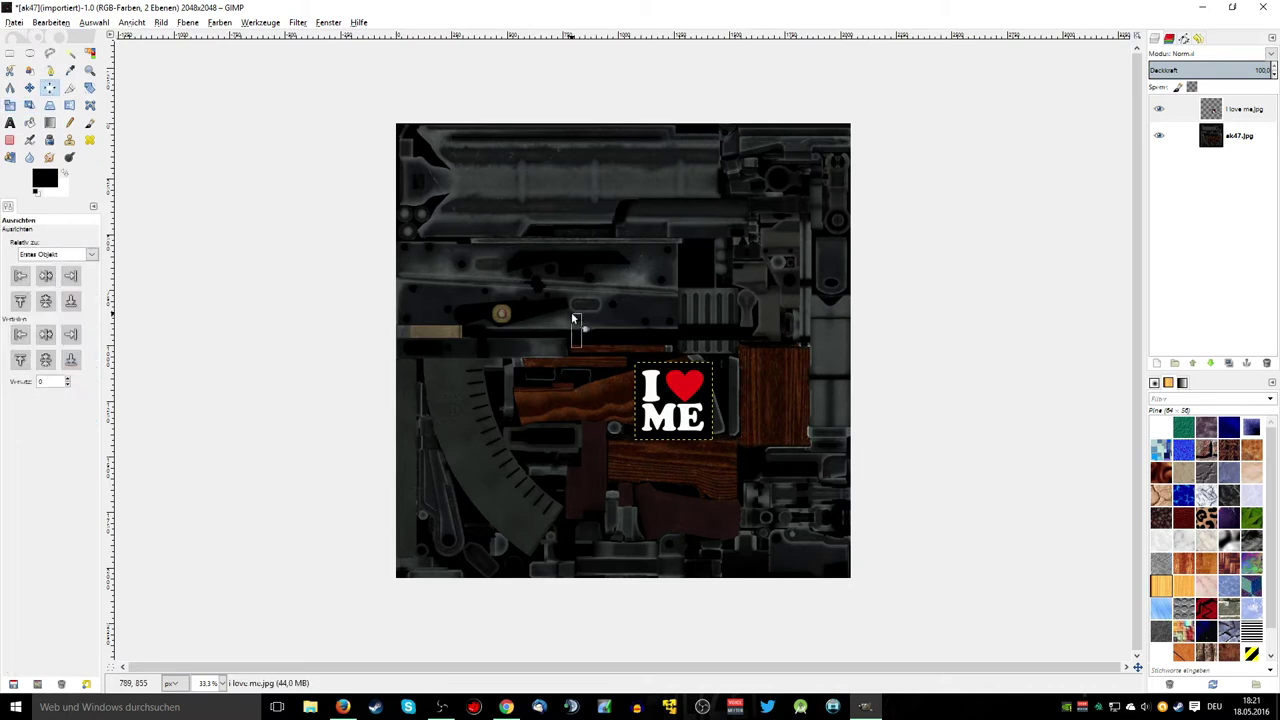
{"action": "left_click", "coordinate": [29, 87]}
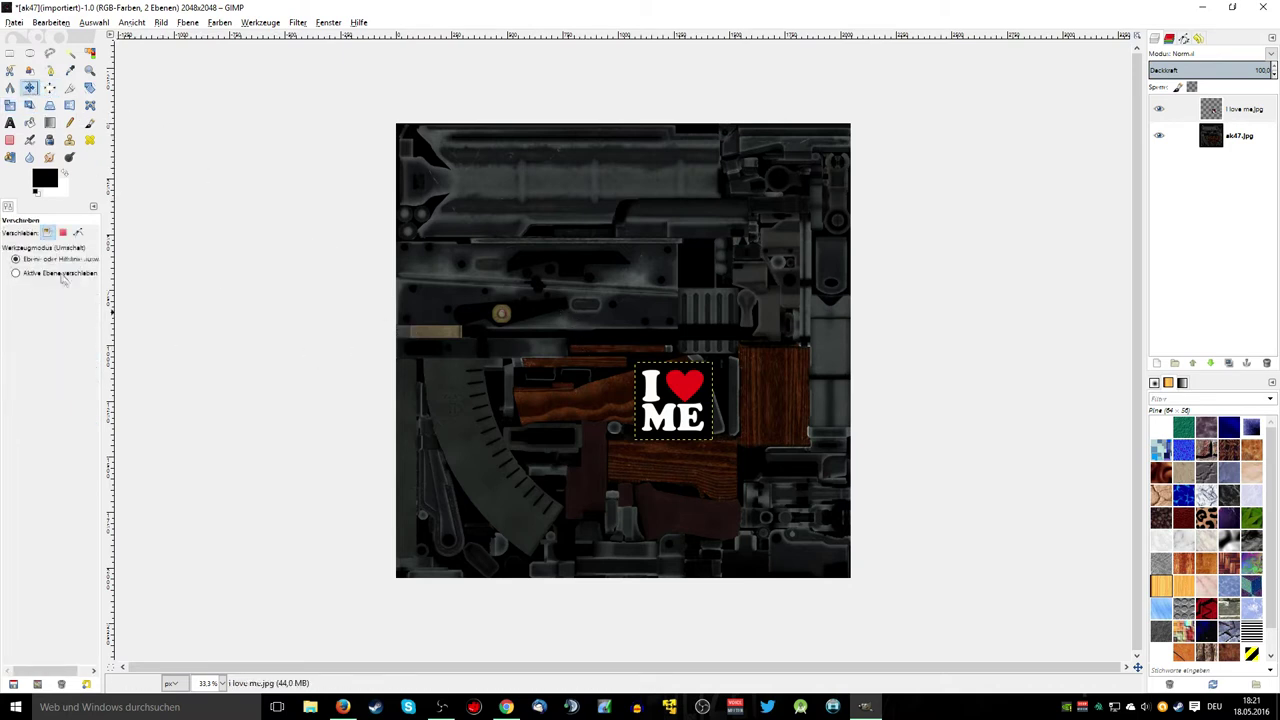
{"action": "mouse_move", "coordinate": [602, 354]}
{"action": "left_mouse_down"}
{"action": "mouse_move", "coordinate": [519, 150]}
{"action": "mouse_move", "coordinate": [470, 130]}
{"action": "left_mouse_up"}
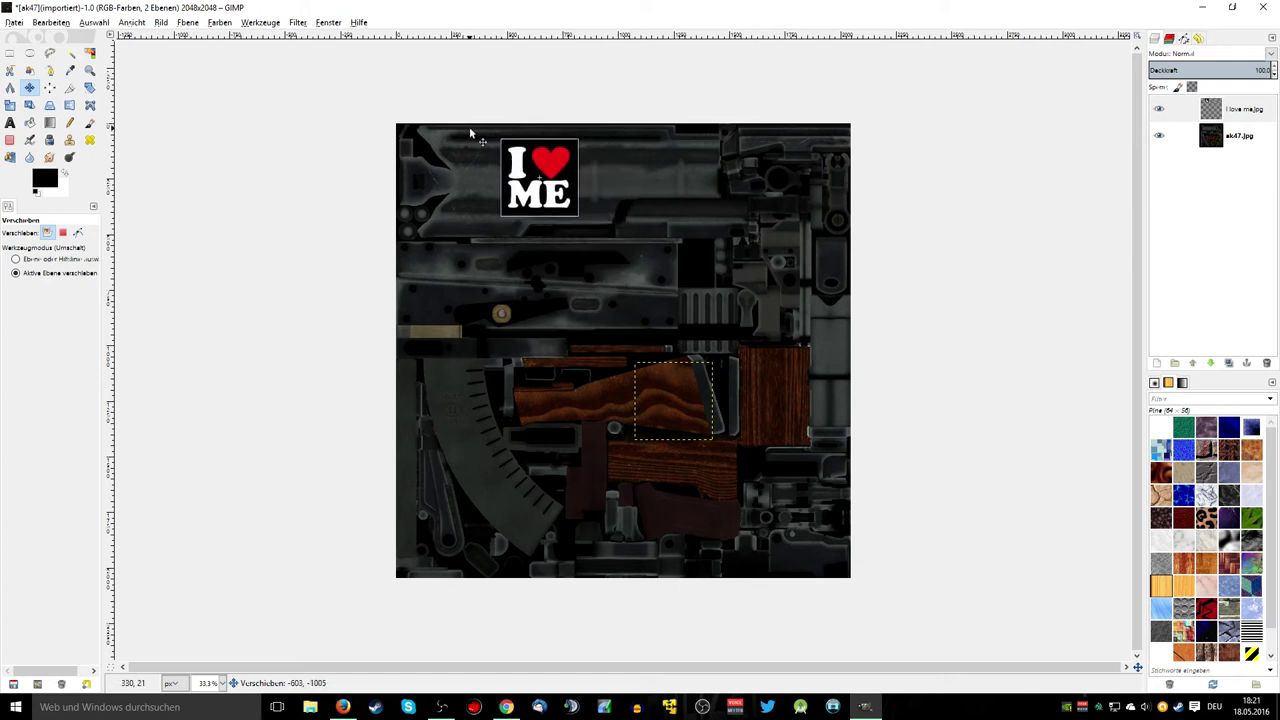
{"action": "left_click", "coordinate": [29, 122]}
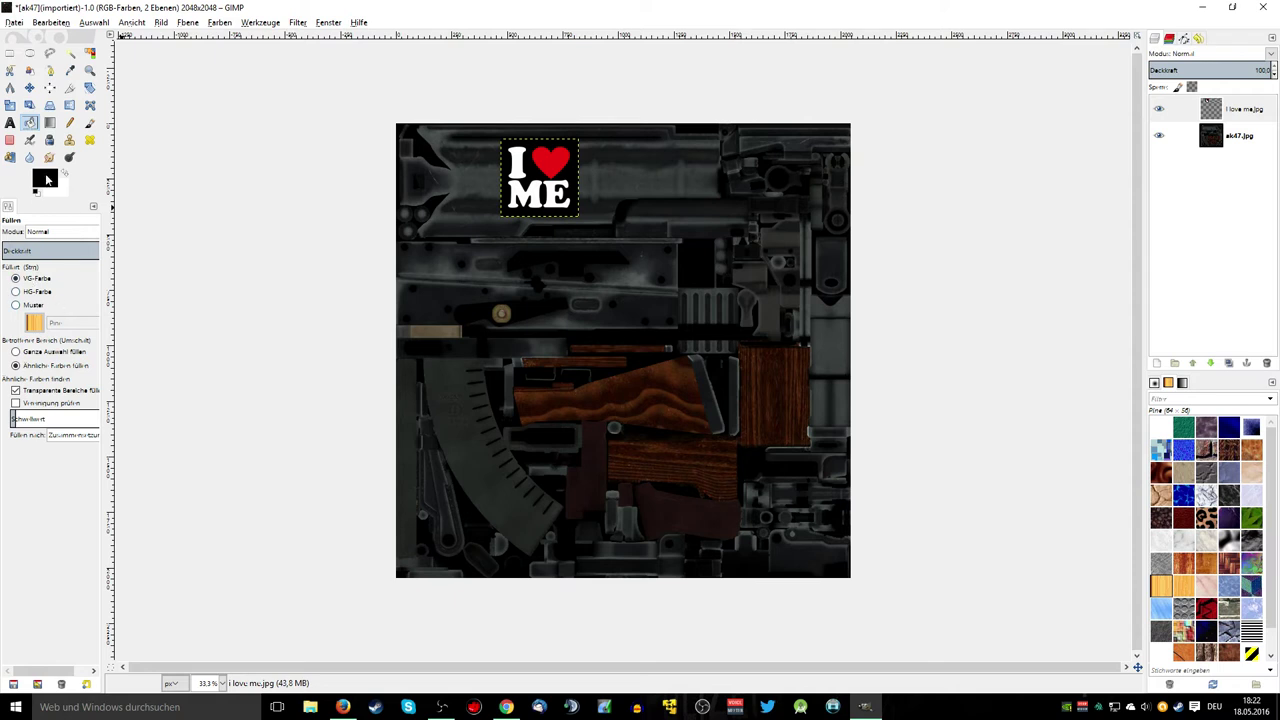
Set the foreground colour to a saturated bright green.
{"action": "left_click", "coordinate": [45, 178]}
{"action": "left_click", "coordinate": [129, 382]}
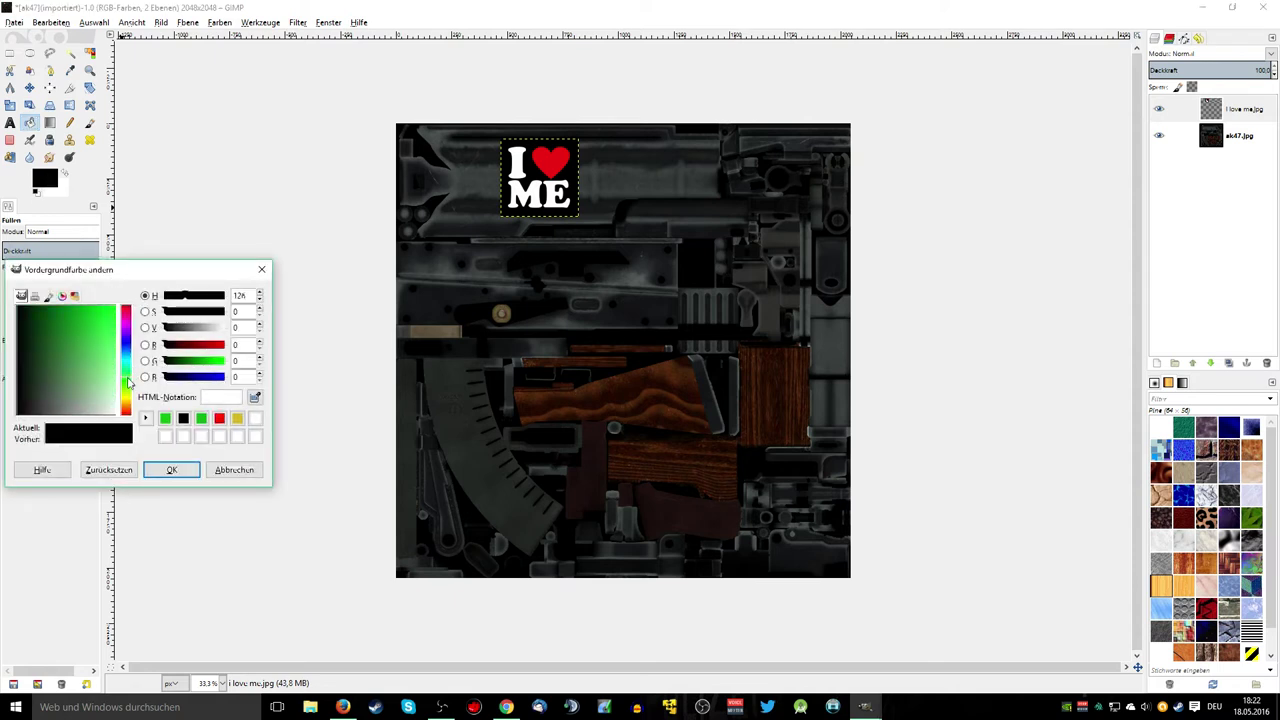
{"action": "left_click", "coordinate": [113, 354]}
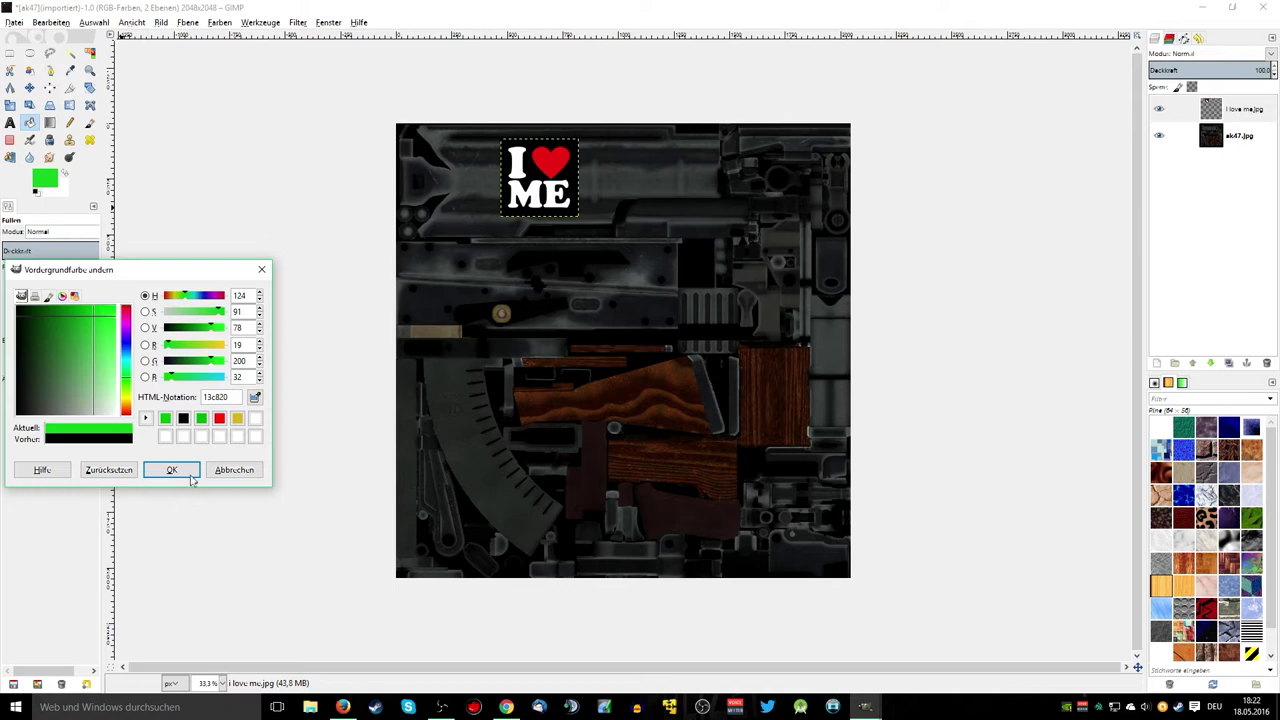
{"action": "left_click", "coordinate": [171, 469]}
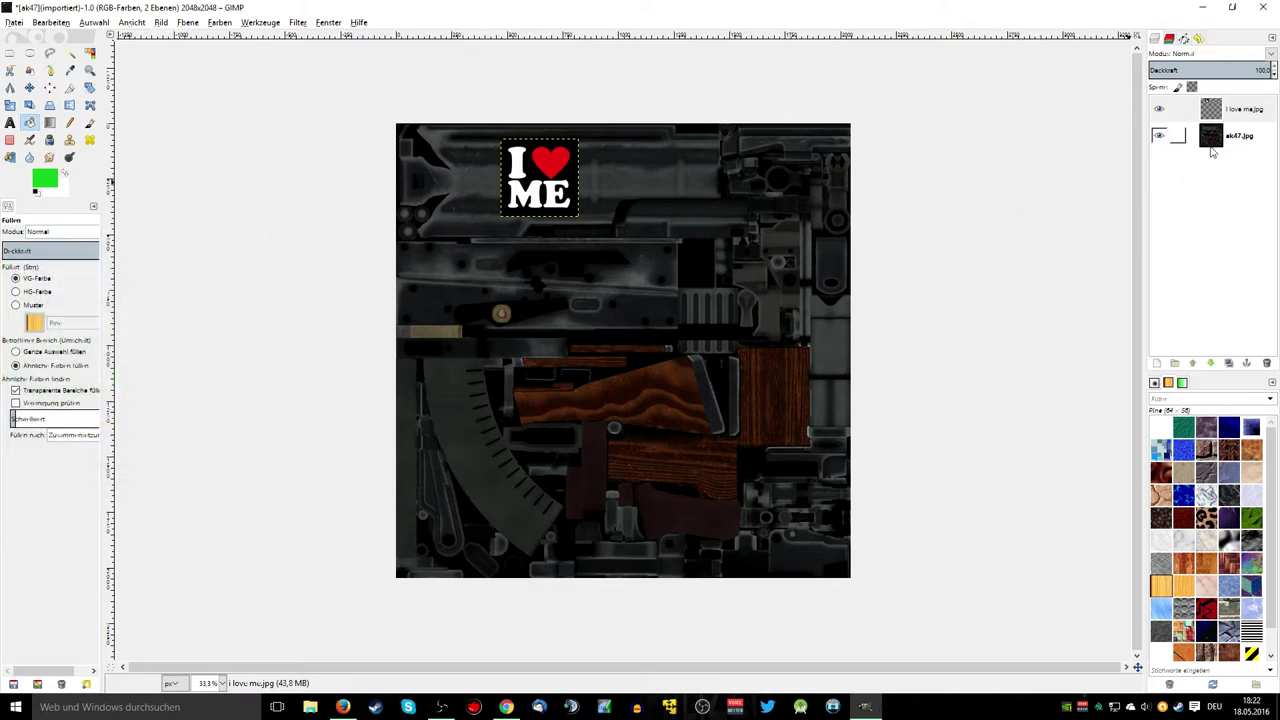
On the ak47.jpg layer, paint a broad green patch over the magazine with a size ~102 brush.
{"action": "left_click", "coordinate": [1211, 145]}
{"action": "left_click", "coordinate": [463, 446]}
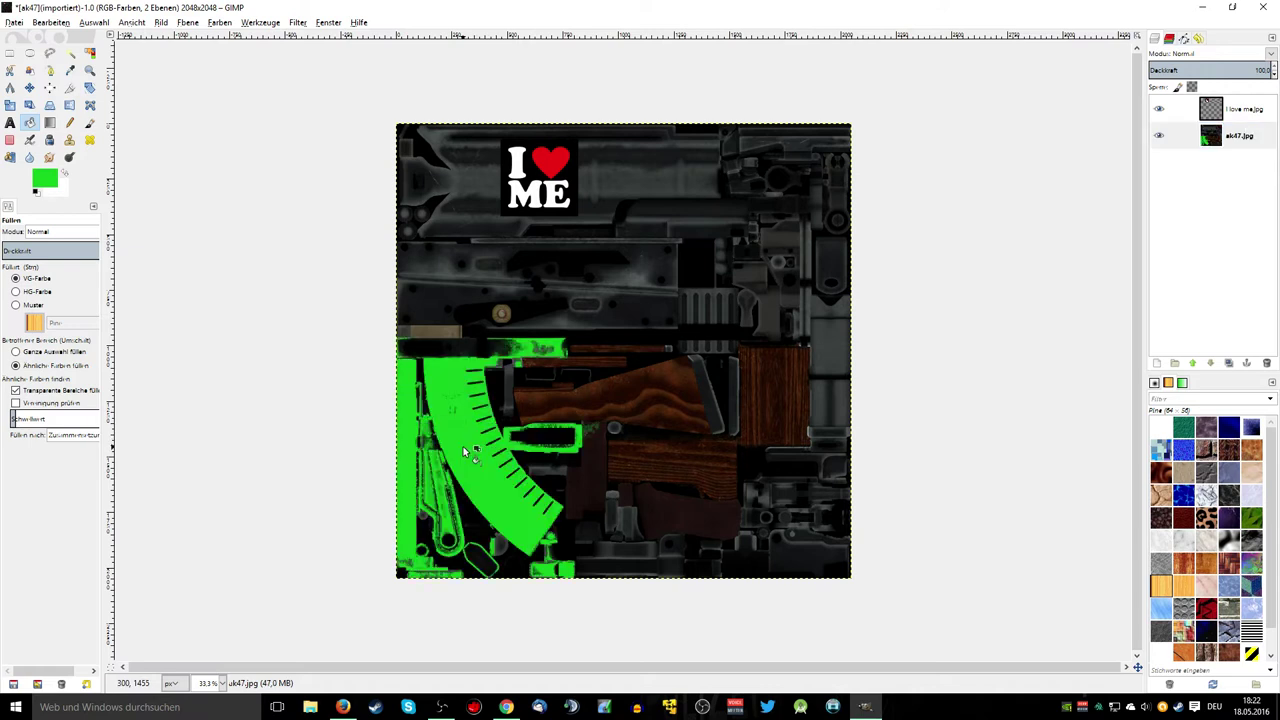
{"action": "key", "text": "ctrl+z"}
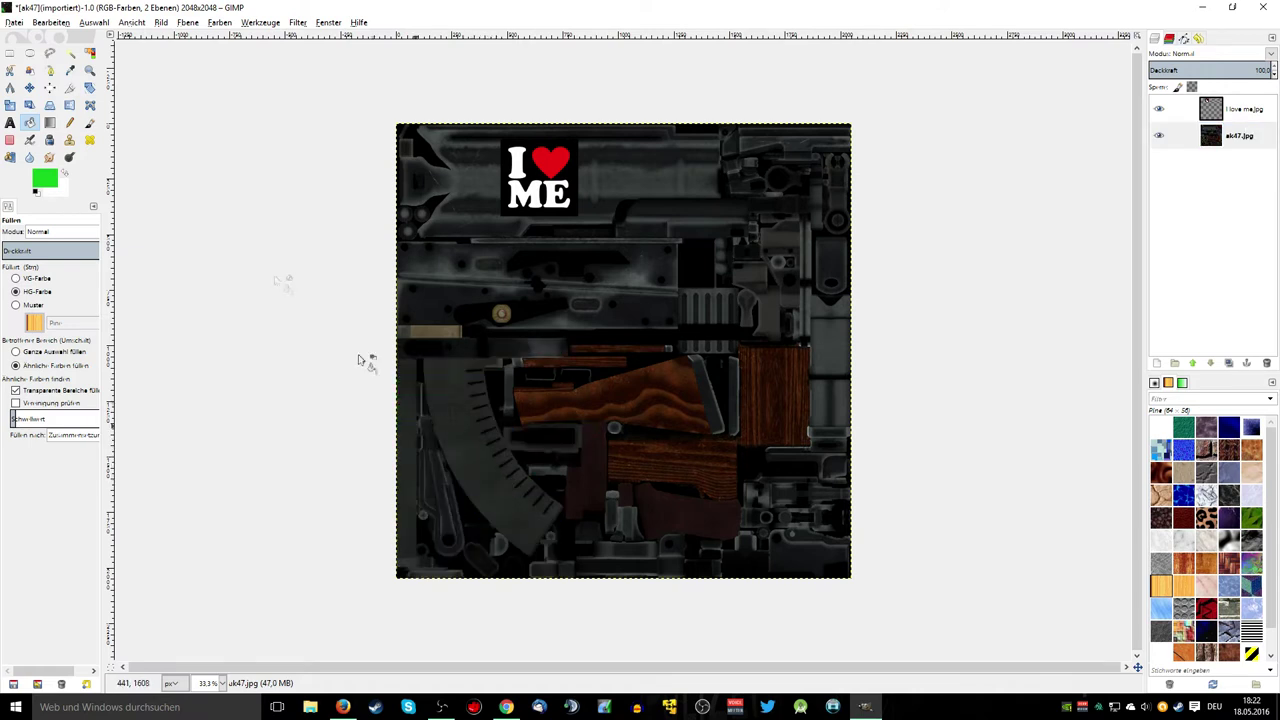
{"action": "left_click", "coordinate": [89, 122]}
{"action": "mouse_move", "coordinate": [449, 388]}
{"action": "left_mouse_down"}
{"action": "mouse_move", "coordinate": [454, 420]}
{"action": "mouse_move", "coordinate": [446, 398]}
{"action": "left_mouse_up"}
{"action": "left_click", "coordinate": [14, 297]}
{"action": "left_click_drag", "start_coordinate": [22, 300], "coordinate": [30, 299]}
{"action": "mouse_move", "coordinate": [458, 418]}
{"action": "left_mouse_down"}
{"action": "mouse_move", "coordinate": [455, 407]}
{"action": "mouse_move", "coordinate": [511, 537]}
{"action": "mouse_move", "coordinate": [545, 535]}
{"action": "mouse_move", "coordinate": [553, 505]}
{"action": "mouse_move", "coordinate": [486, 440]}
{"action": "mouse_move", "coordinate": [495, 515]}
{"action": "mouse_move", "coordinate": [520, 480]}
{"action": "mouse_move", "coordinate": [512, 488]}
{"action": "mouse_move", "coordinate": [495, 470]}
{"action": "mouse_move", "coordinate": [460, 392]}
{"action": "mouse_move", "coordinate": [530, 500]}
{"action": "mouse_move", "coordinate": [462, 370]}
{"action": "mouse_move", "coordinate": [455, 392]}
{"action": "left_mouse_up"}
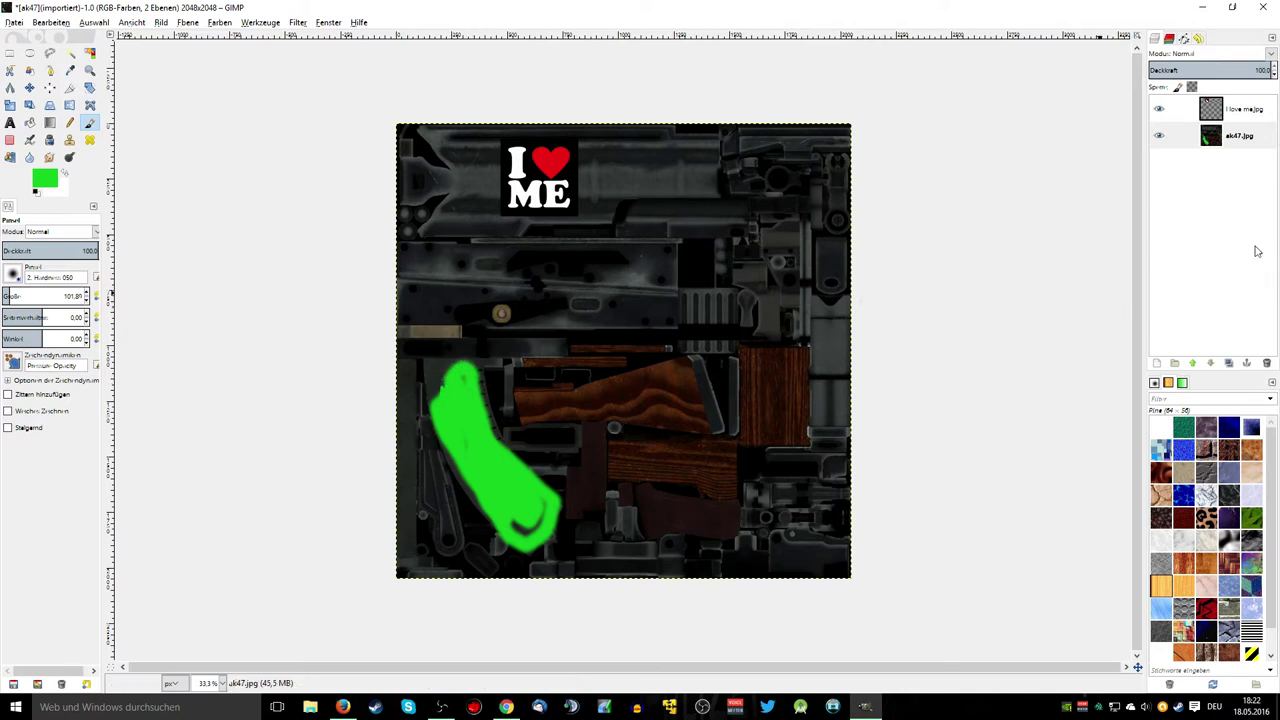
Create a new layer from everything visible, named Sichtbar.
{"action": "right_click", "coordinate": [1183, 174]}
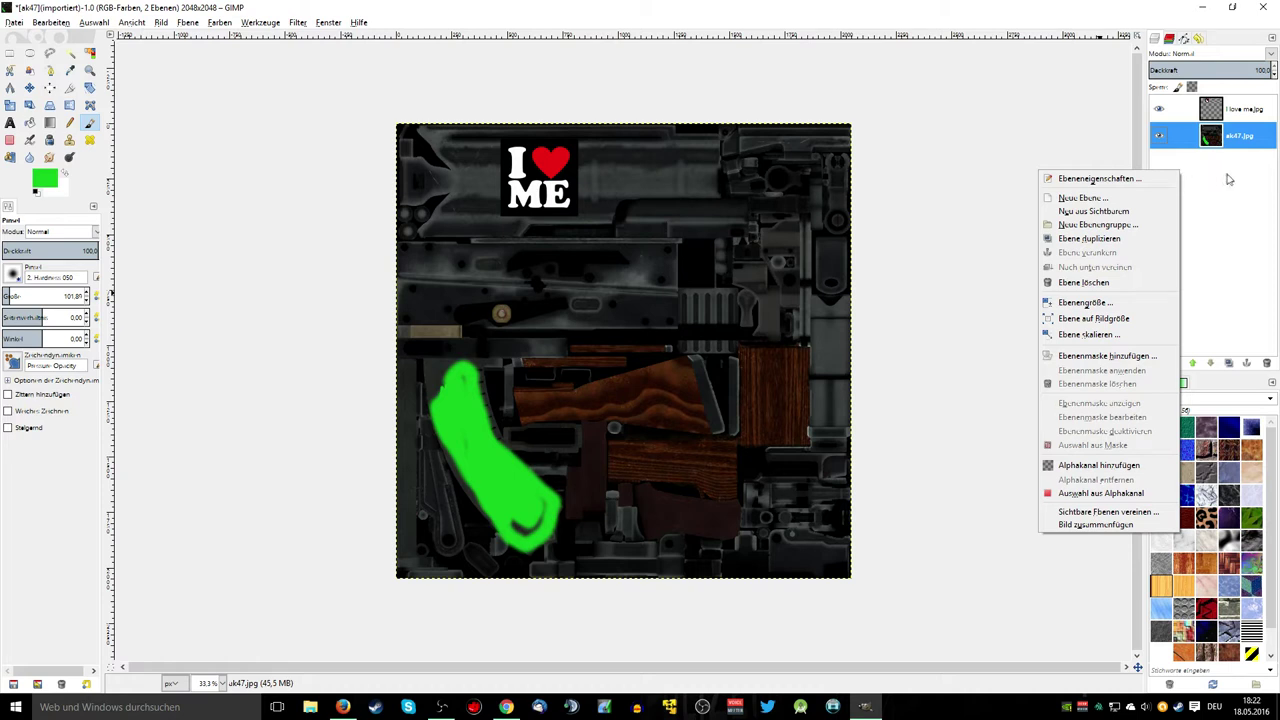
{"action": "left_click", "coordinate": [1226, 181]}
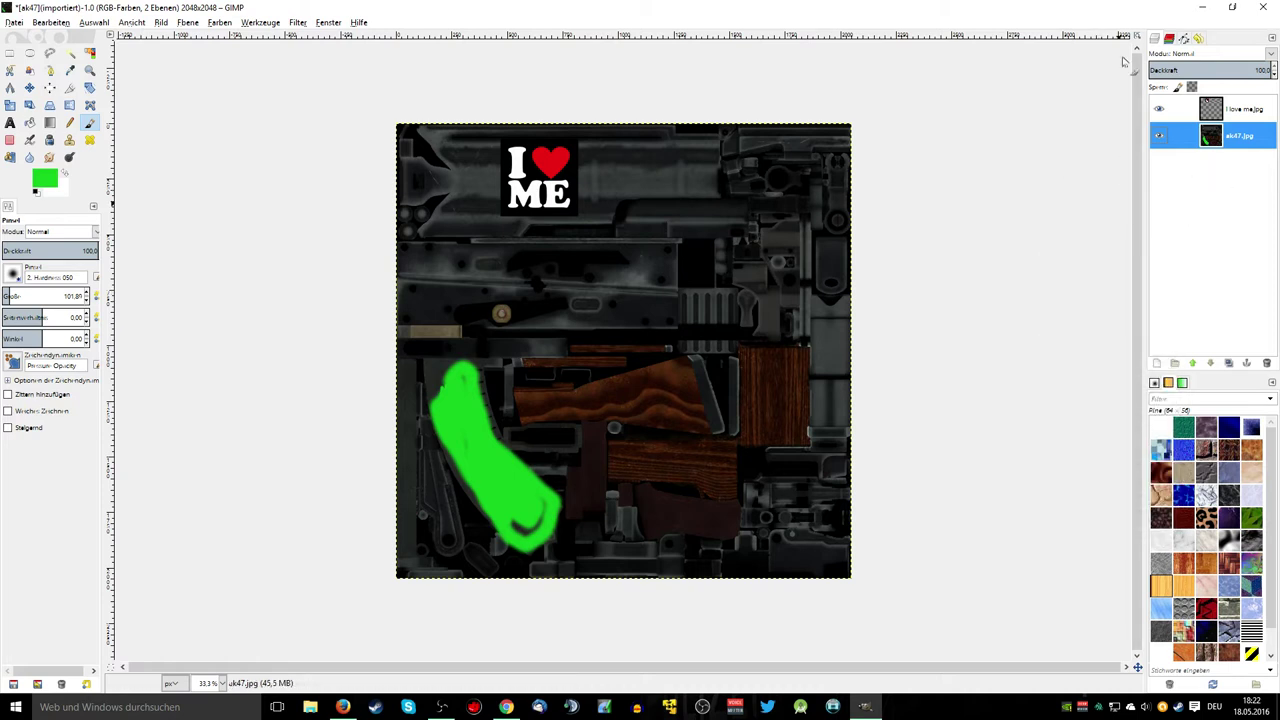
{"action": "right_click", "coordinate": [1210, 232]}
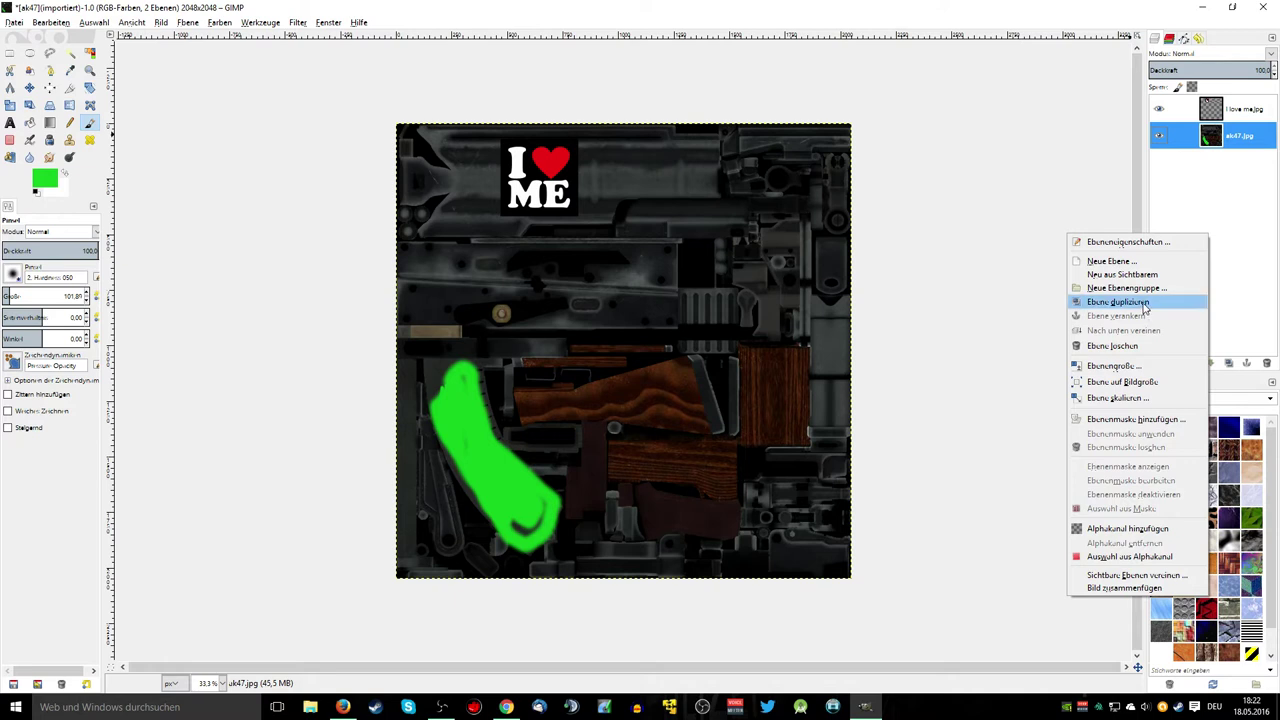
{"action": "left_click", "coordinate": [1112, 277]}
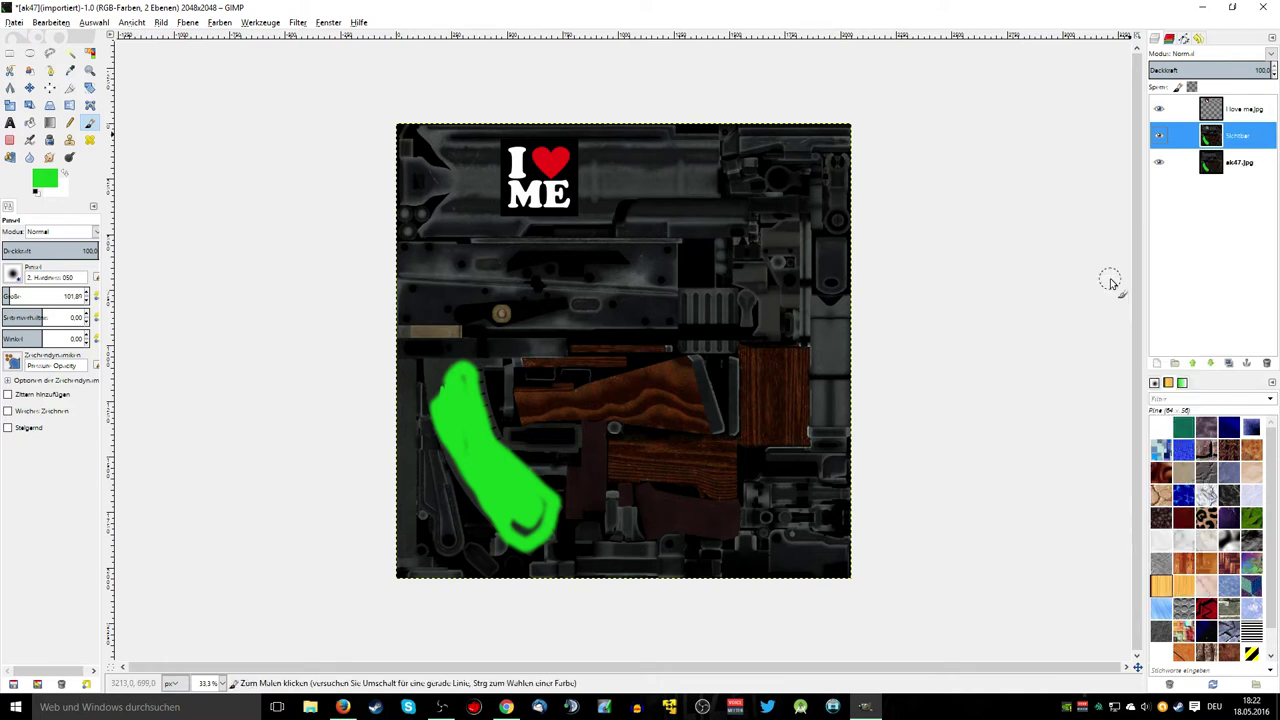
Delete the original ak47.jpg and I love me.jpg layers, keeping only Sichtbar.
{"action": "left_click", "coordinate": [1220, 166]}
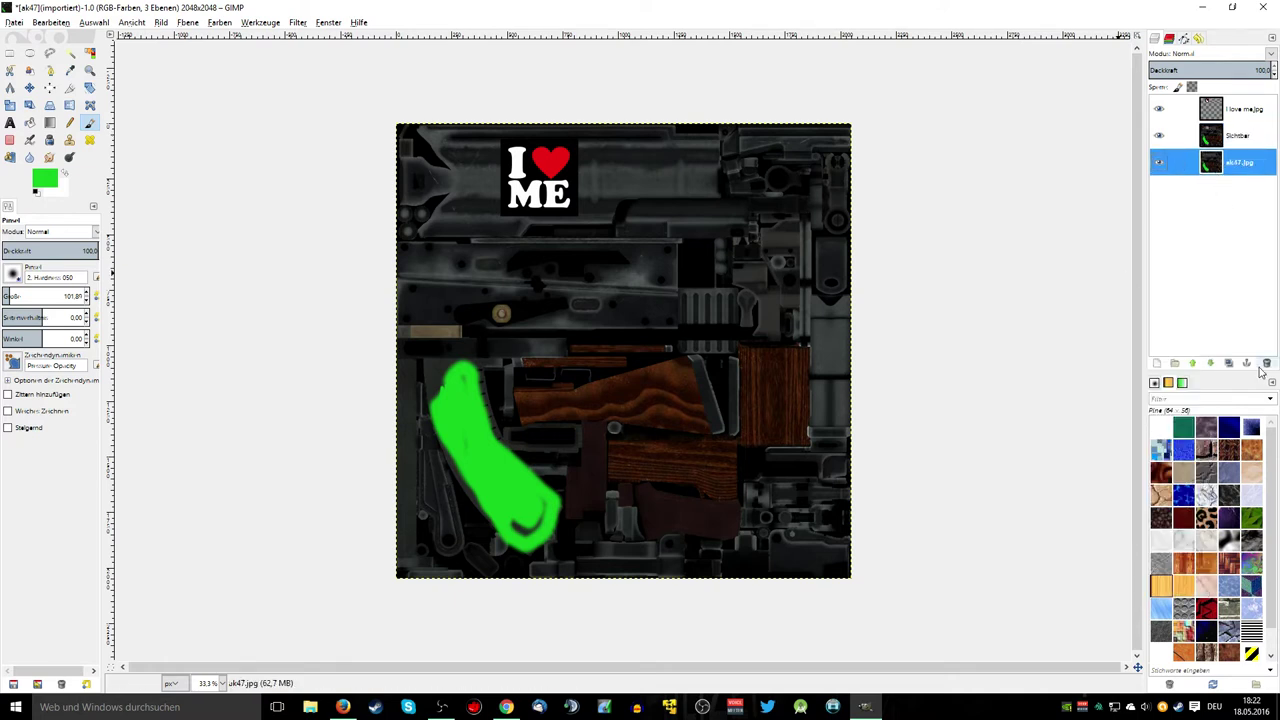
{"action": "left_click", "coordinate": [1267, 363]}
{"action": "left_click", "coordinate": [1267, 363]}
{"action": "left_click", "coordinate": [1220, 118]}
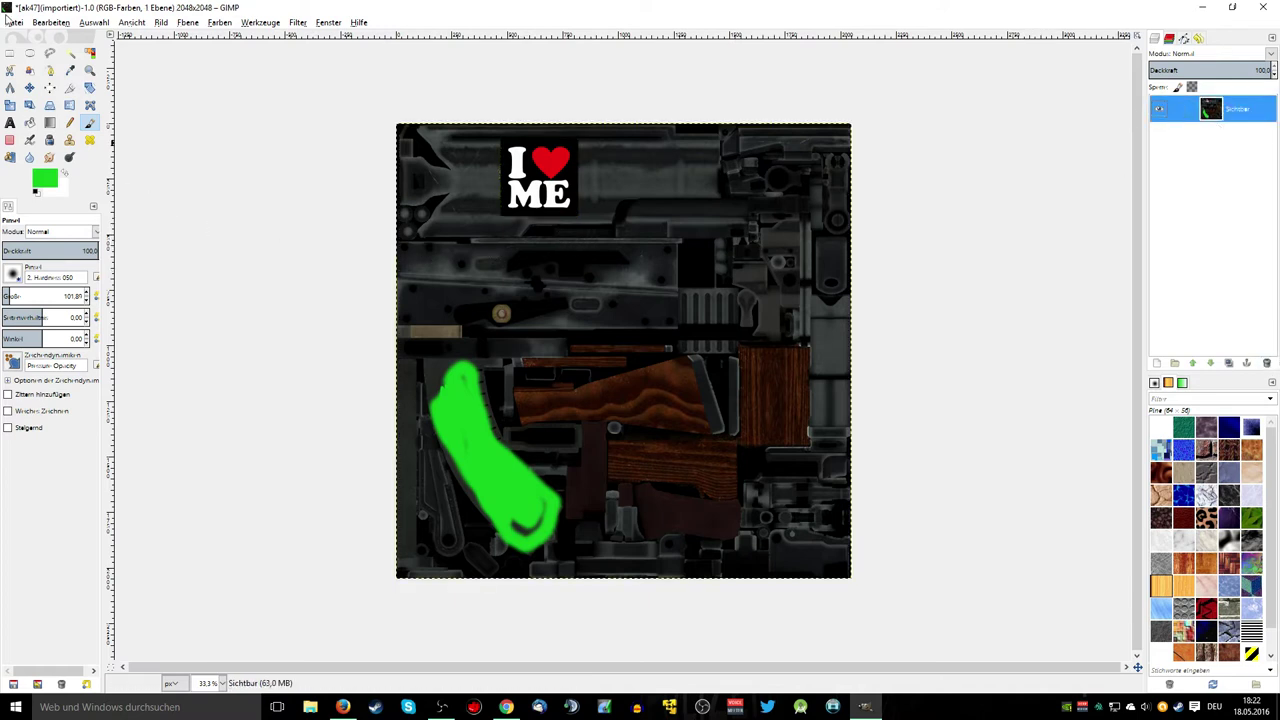
{"action": "left_click", "coordinate": [13, 22]}
{"action": "left_click", "coordinate": [79, 143]}
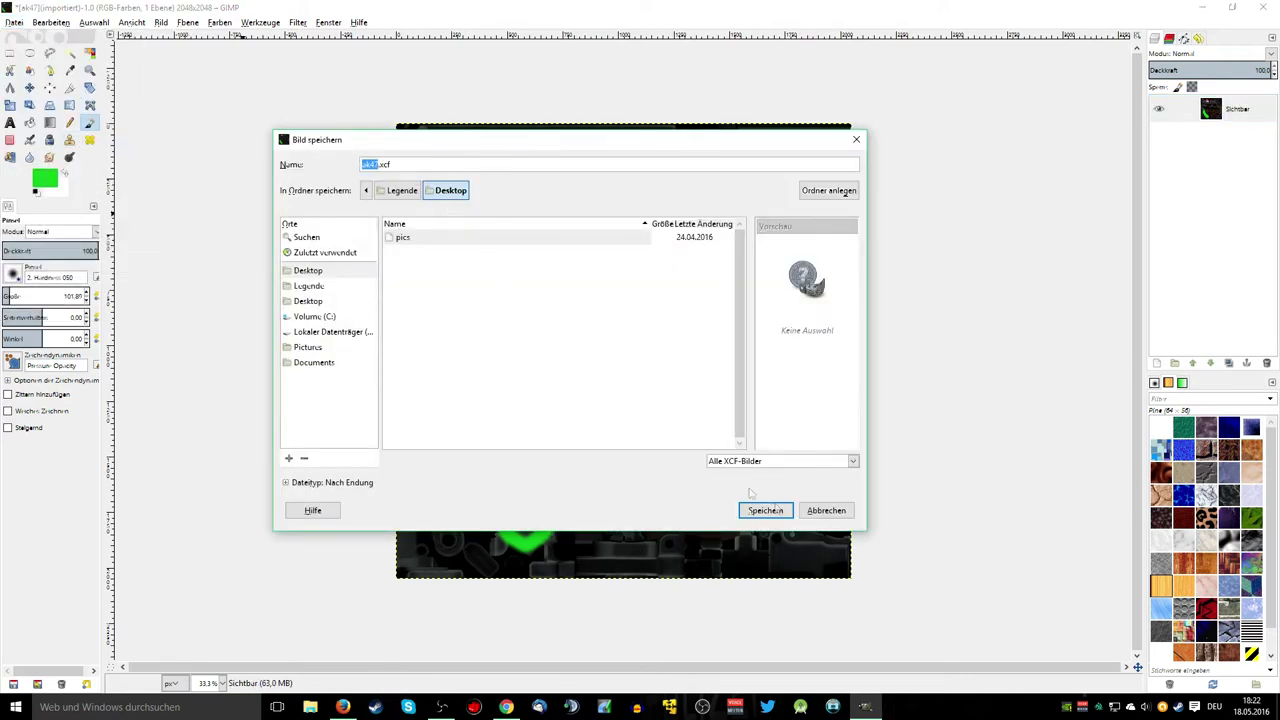
Save ak47.xcf, export ak47.tga to the Desktop, dab green above the grip, then quit GIMP.
{"action": "left_click", "coordinate": [766, 510]}
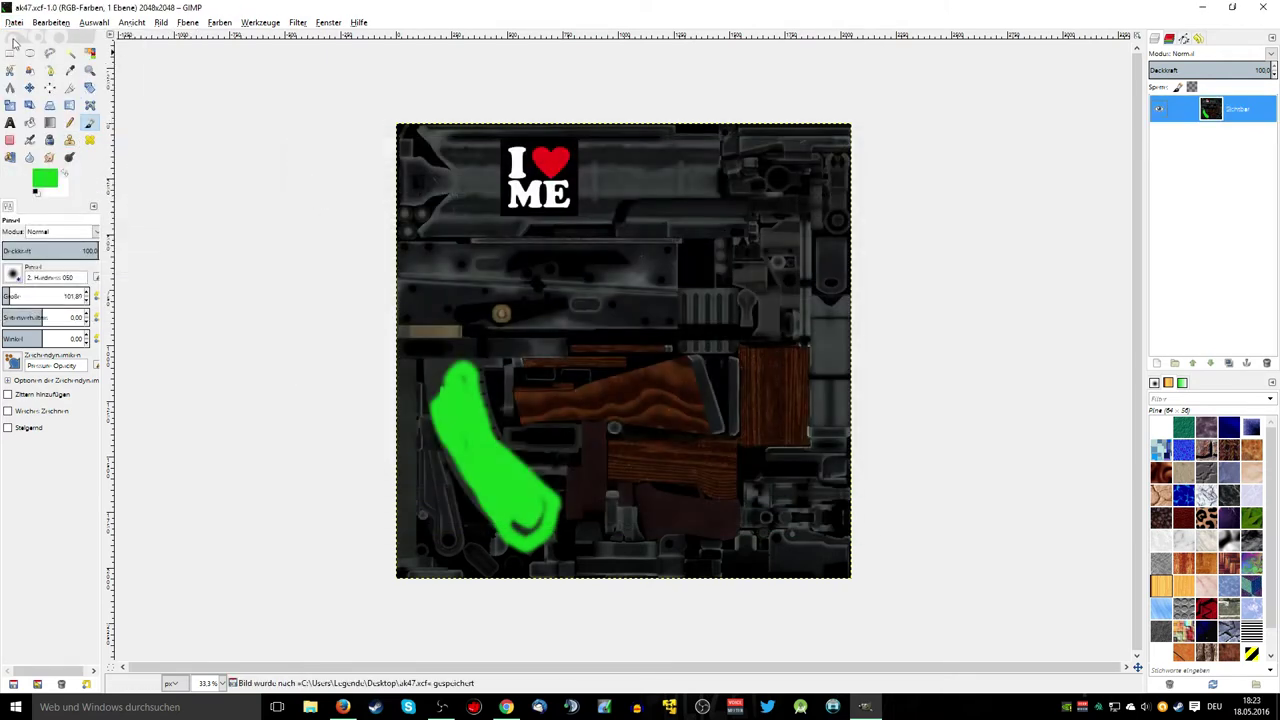
{"action": "left_click", "coordinate": [14, 23]}
{"action": "left_click", "coordinate": [86, 201]}
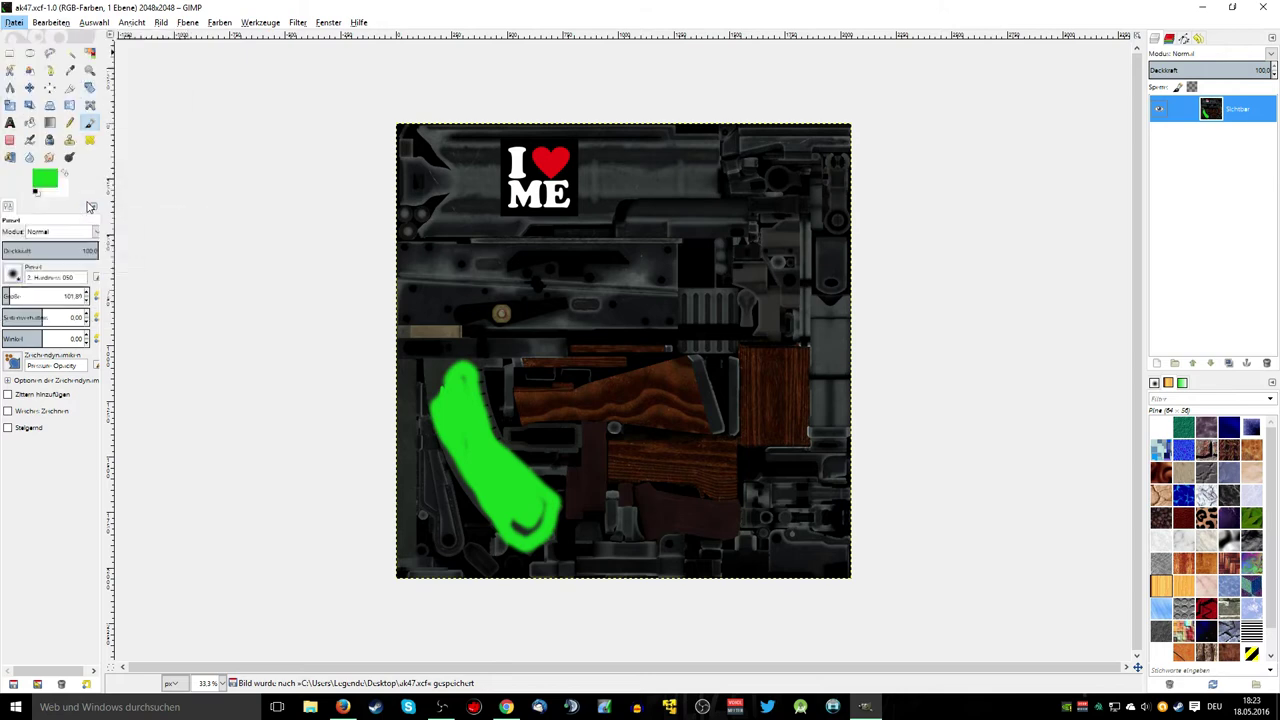
{"action": "left_click", "coordinate": [512, 414]}
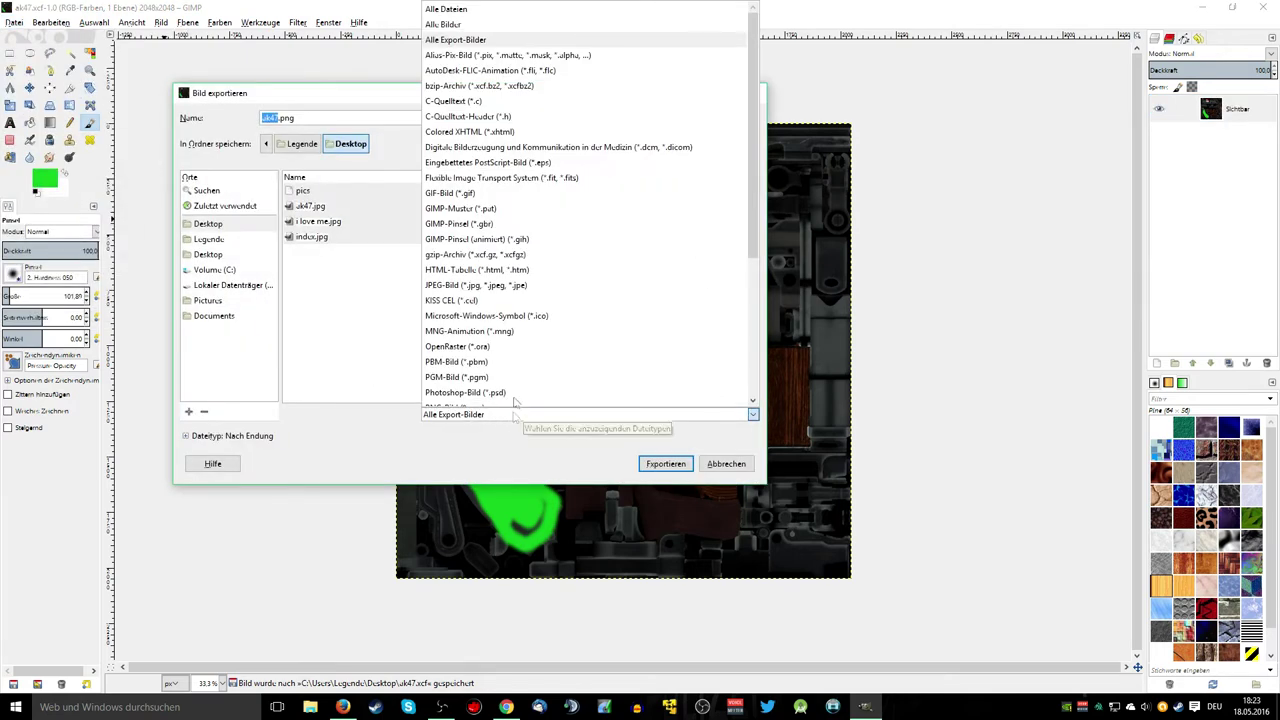
{"action": "scroll", "coordinate": [525, 370], "scroll_direction": "down", "scroll_amount": 5}
{"action": "left_click", "coordinate": [468, 310]}
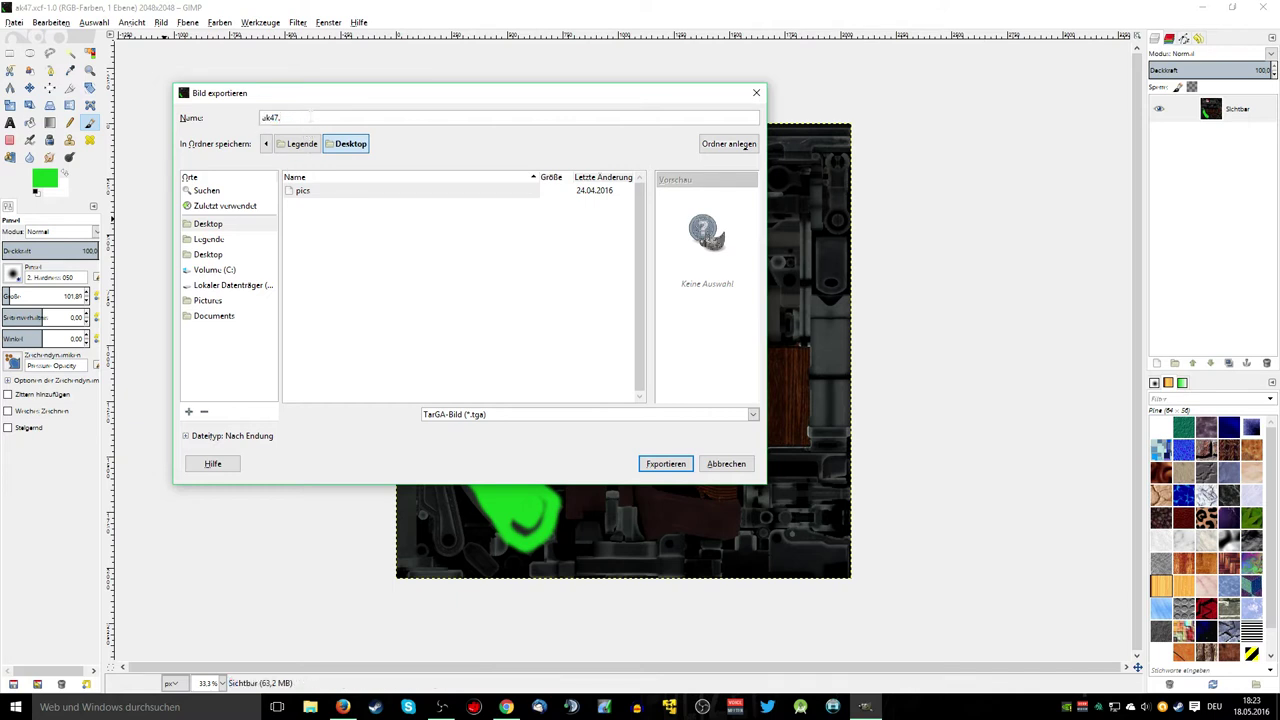
{"action": "left_click", "coordinate": [656, 469]}
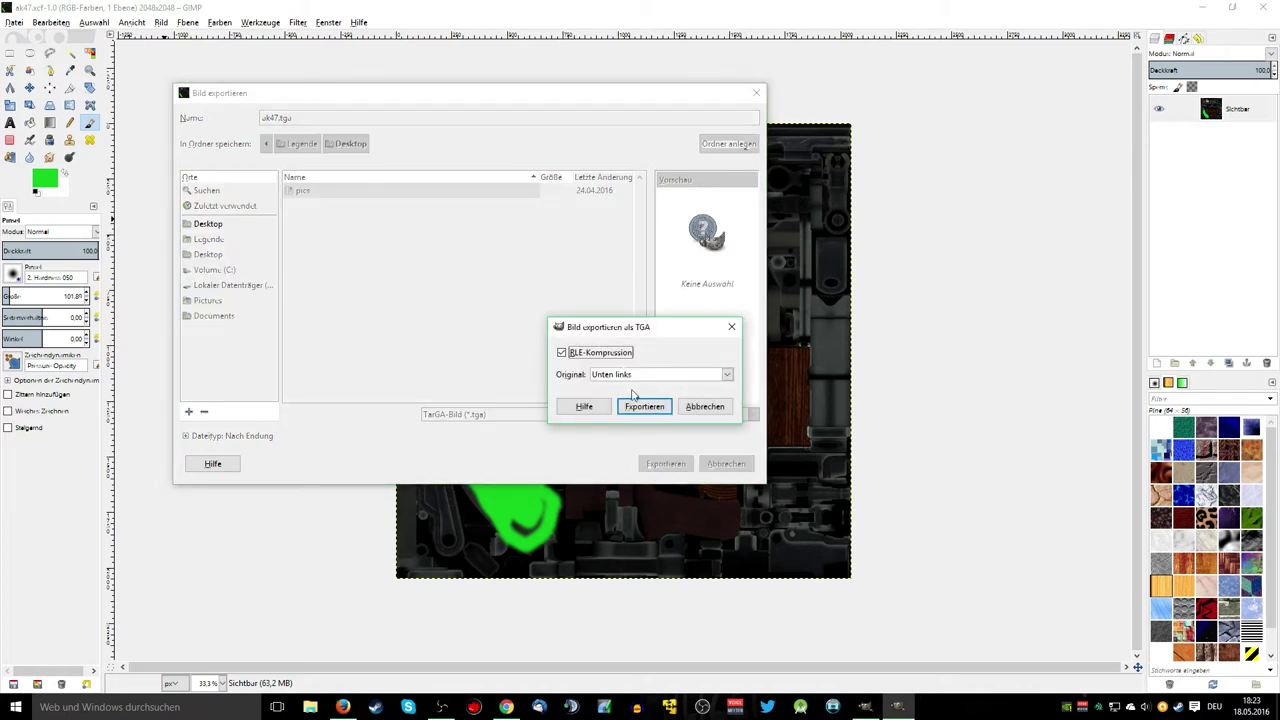
{"action": "left_click", "coordinate": [643, 407]}
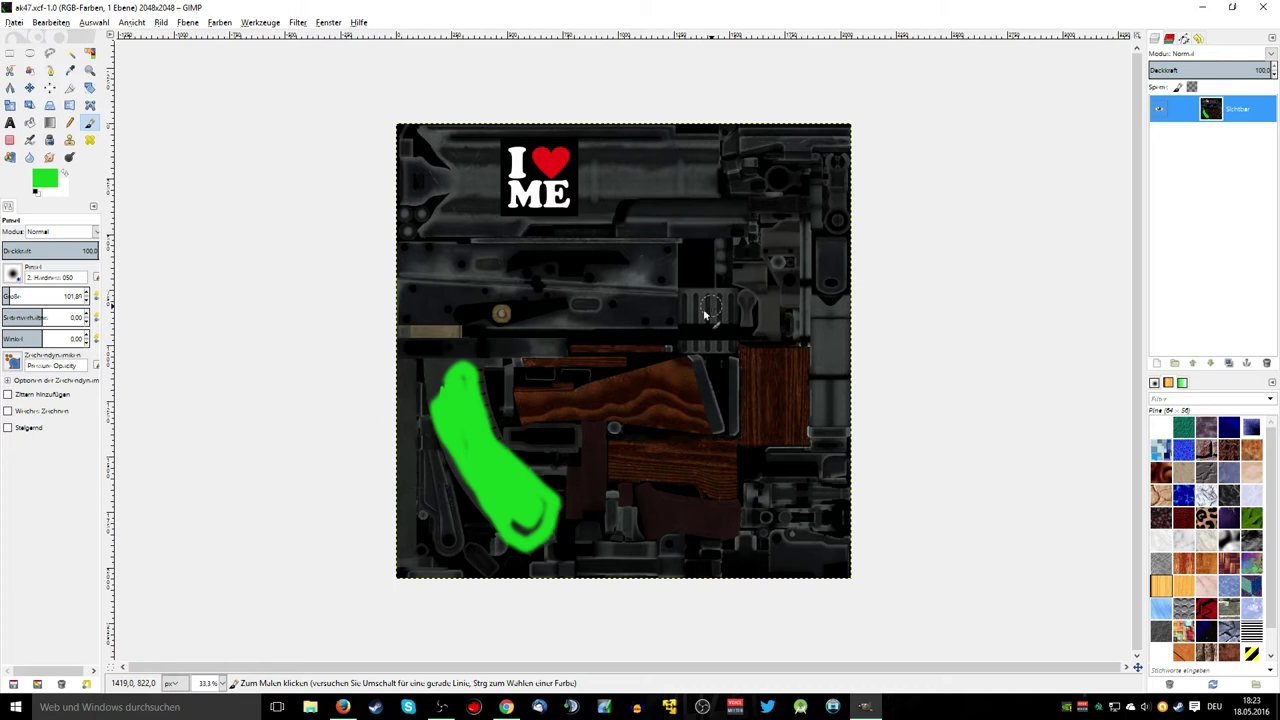
{"action": "left_click_drag", "start_coordinate": [695, 302], "coordinate": [720, 308]}
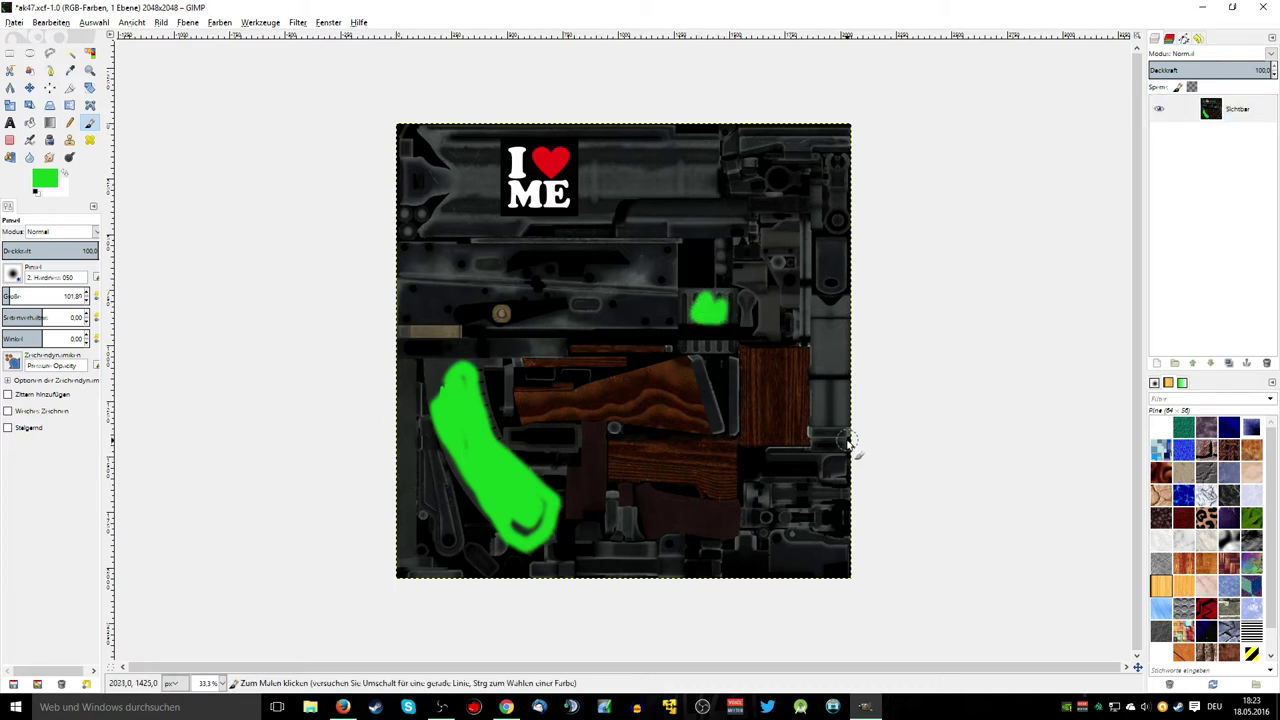
{"action": "left_click", "coordinate": [1263, 7]}
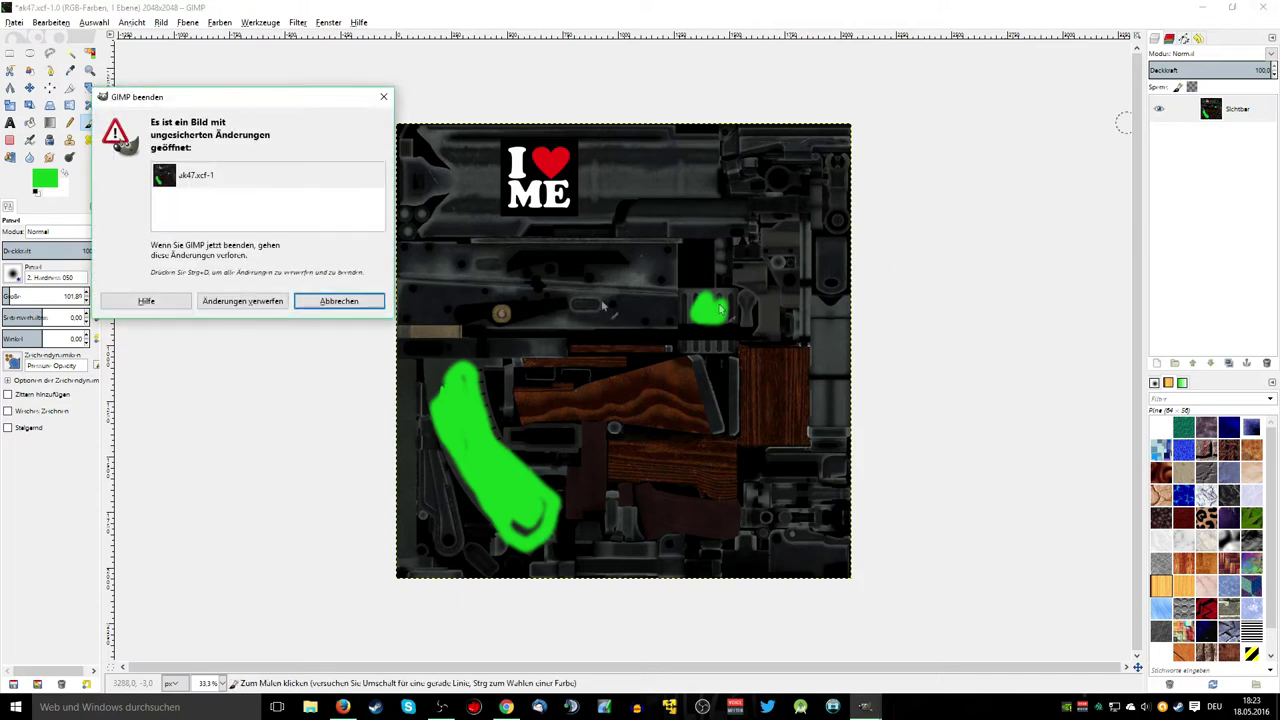
Close GIMP discarding changes, then import the Desktop ak47.tga into VTFEdit at its original size.
{"action": "left_click", "coordinate": [240, 301]}
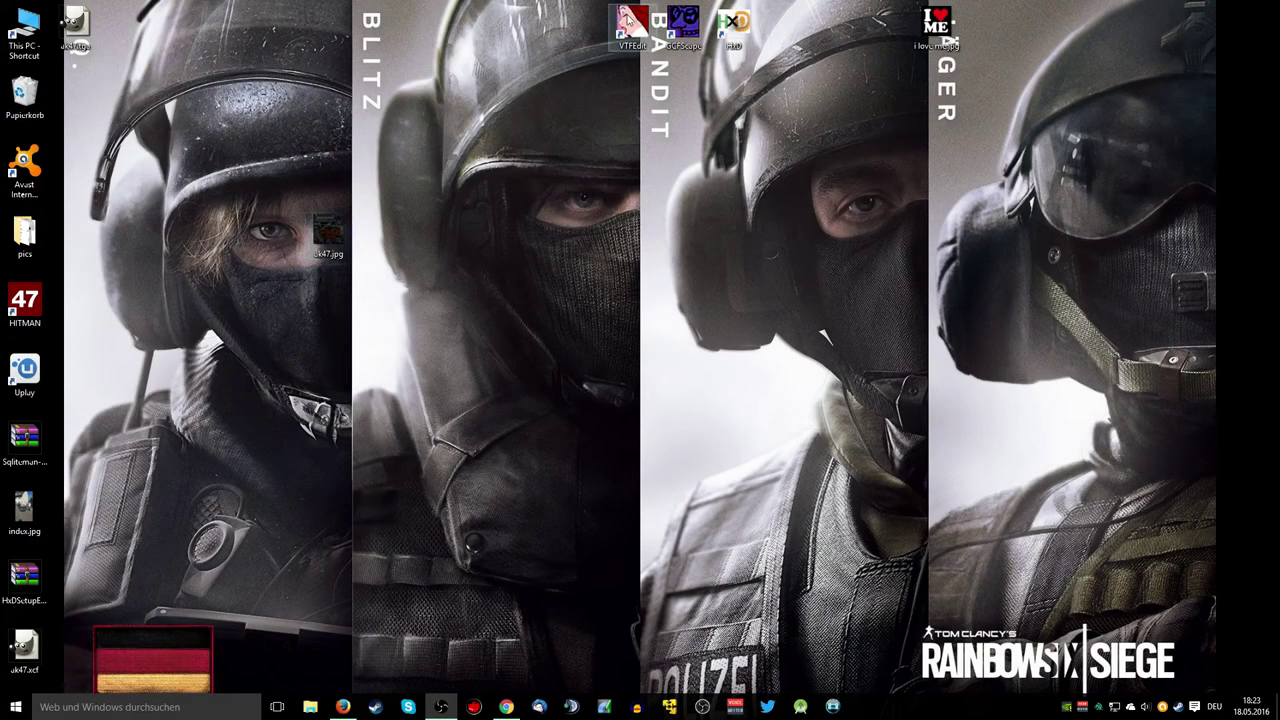
{"action": "double_click", "coordinate": [638, 22]}
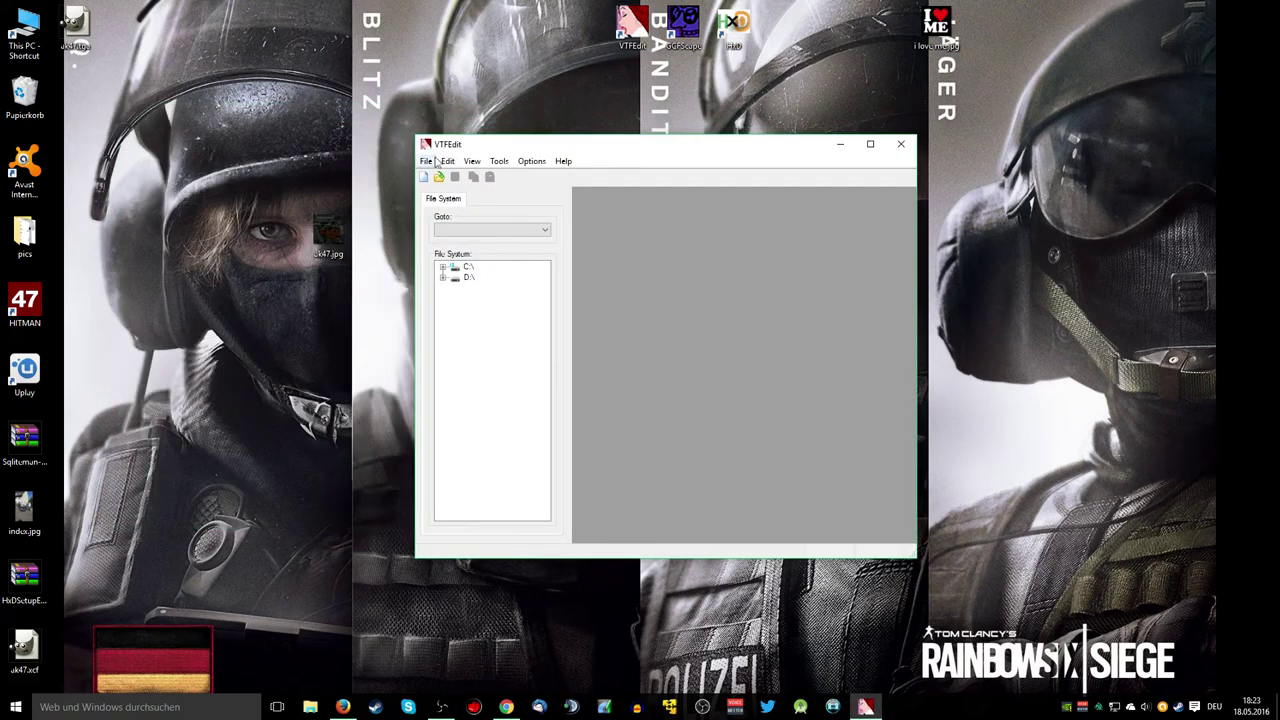
{"action": "left_click", "coordinate": [433, 161]}
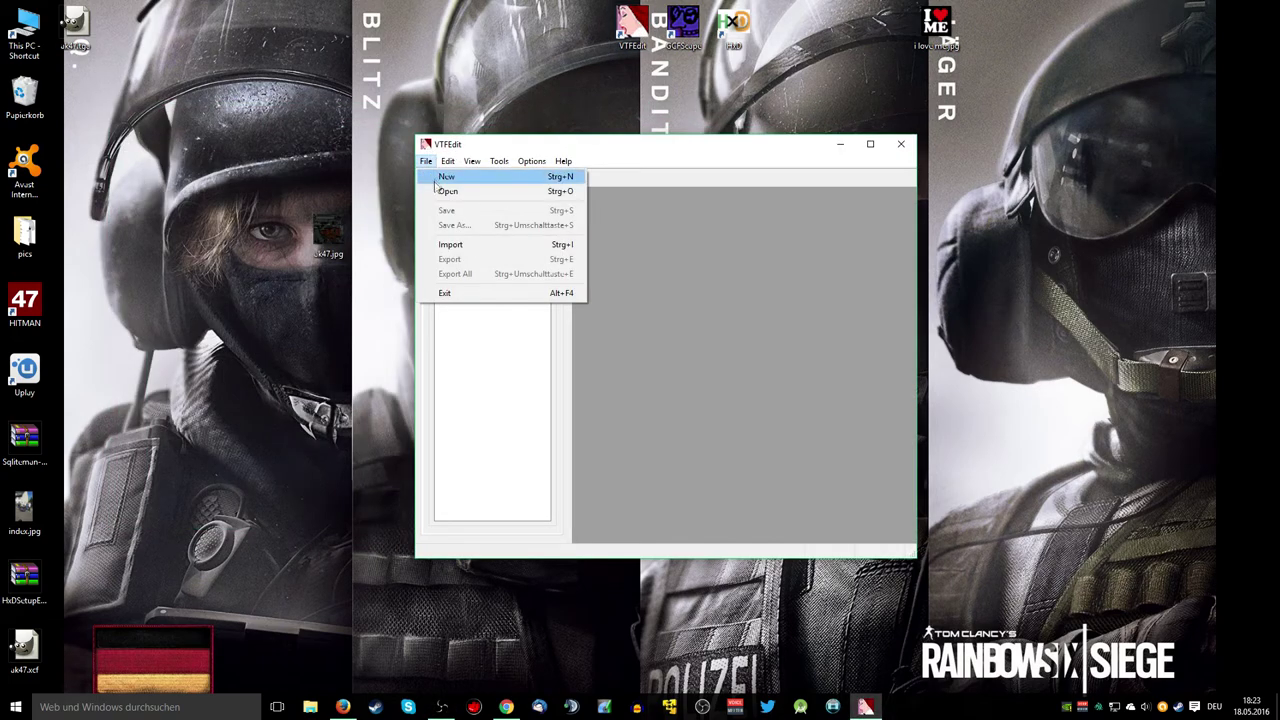
{"action": "left_click", "coordinate": [485, 246]}
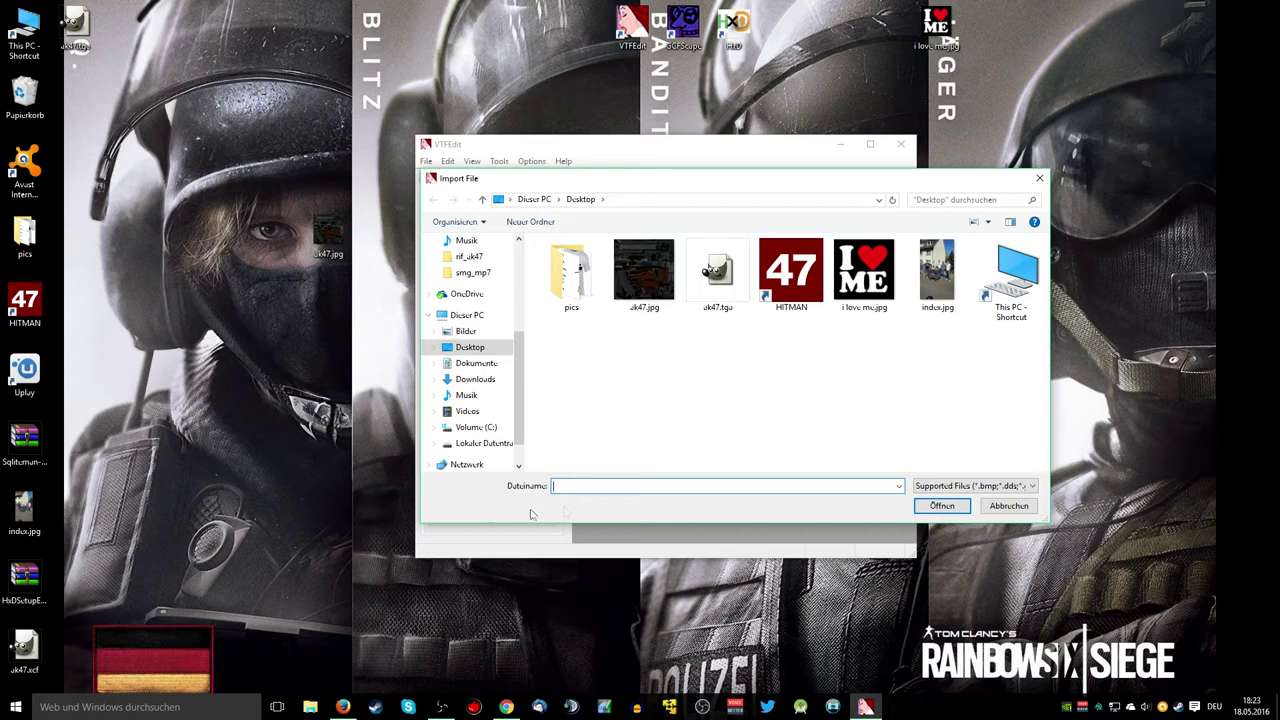
{"action": "left_click", "coordinate": [744, 290]}
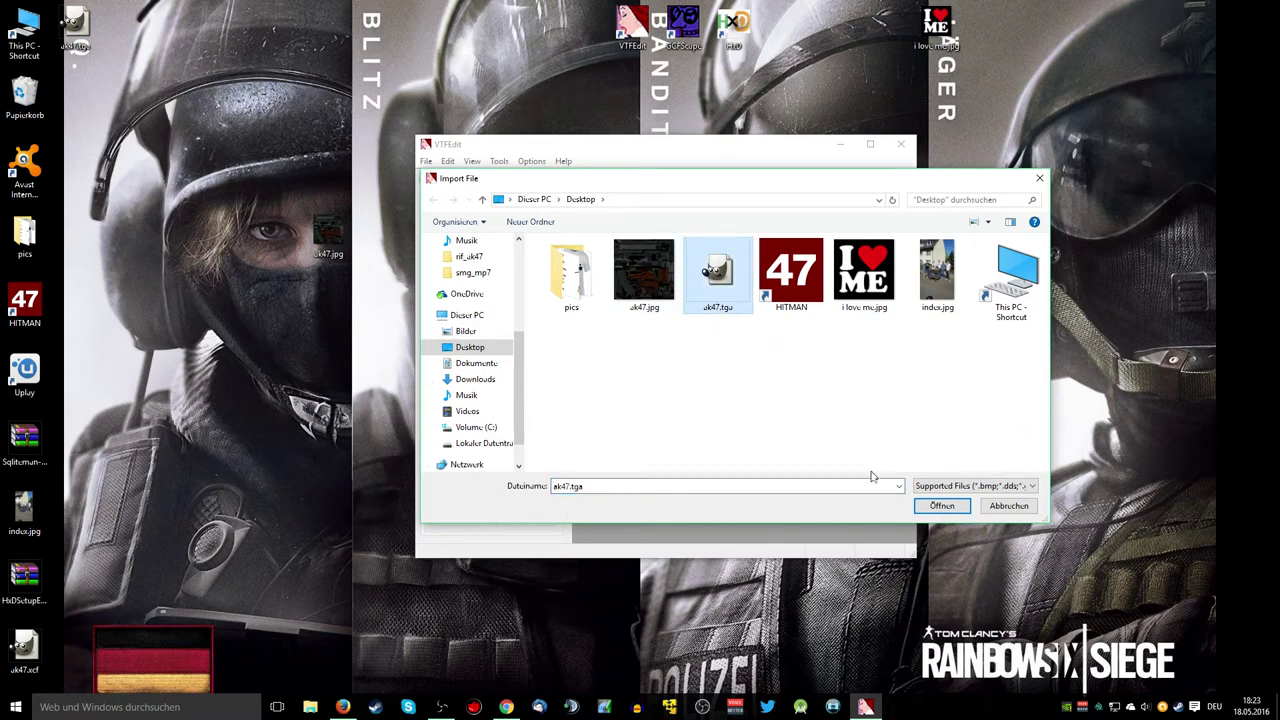
{"action": "left_click", "coordinate": [940, 507]}
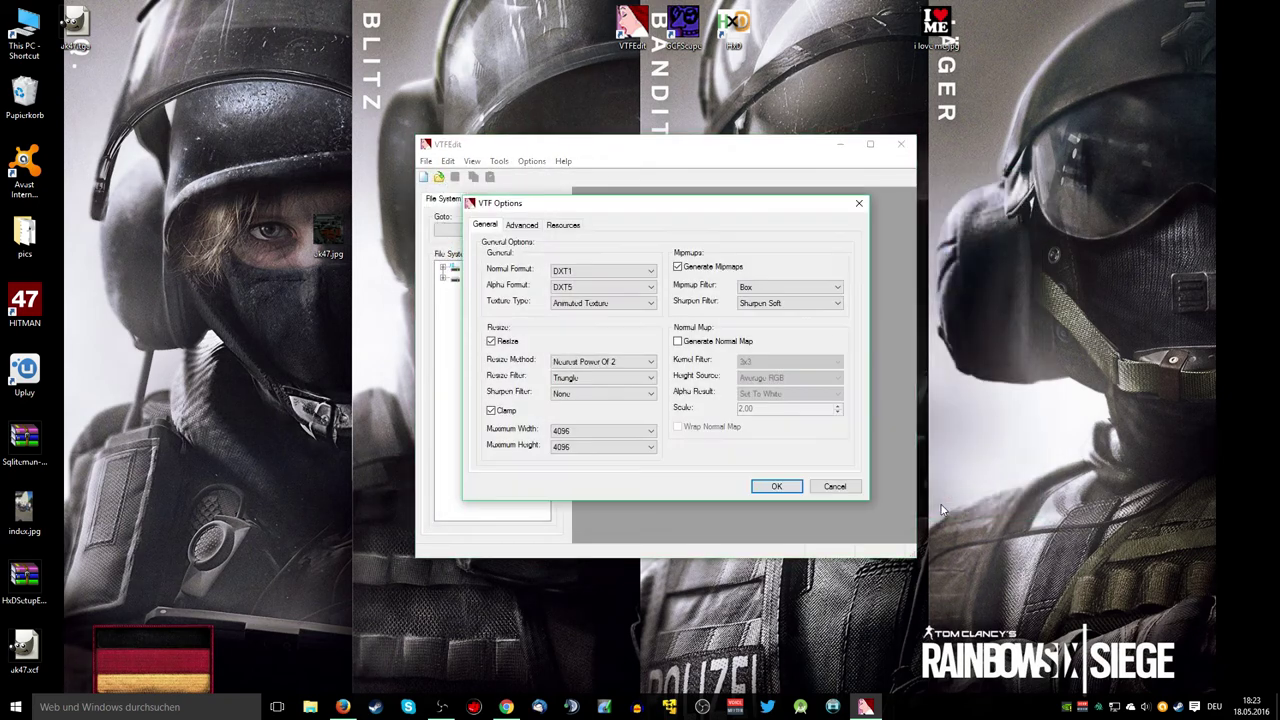
{"action": "left_click", "coordinate": [511, 342]}
Convert ak47.tga to a VTF without resizing or mipmaps and scroll to the I ♥ ME decal.
{"action": "left_click", "coordinate": [679, 268]}
{"action": "left_click", "coordinate": [766, 485]}
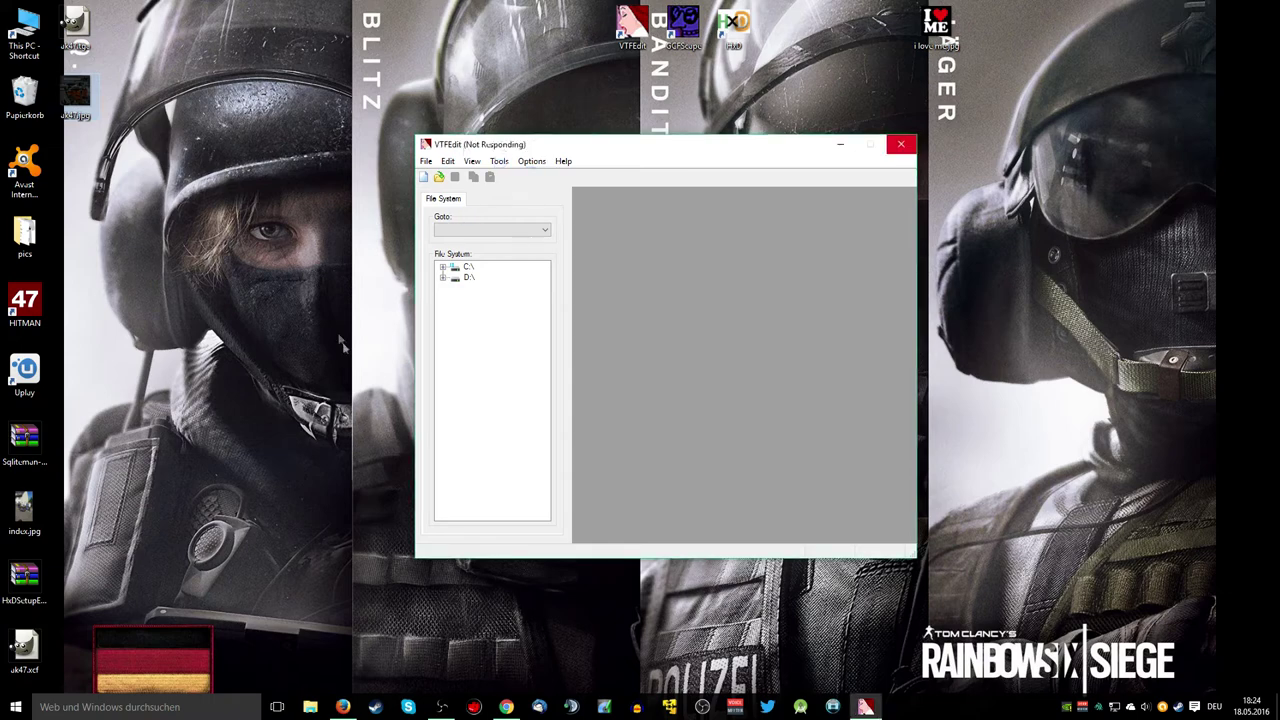
{"action": "scroll", "coordinate": [762, 357], "scroll_direction": "down", "scroll_amount": 2}
{"action": "scroll", "coordinate": [788, 390], "scroll_direction": "up", "scroll_amount": 3}
{"action": "scroll", "coordinate": [788, 390], "scroll_direction": "up", "scroll_amount": 5}
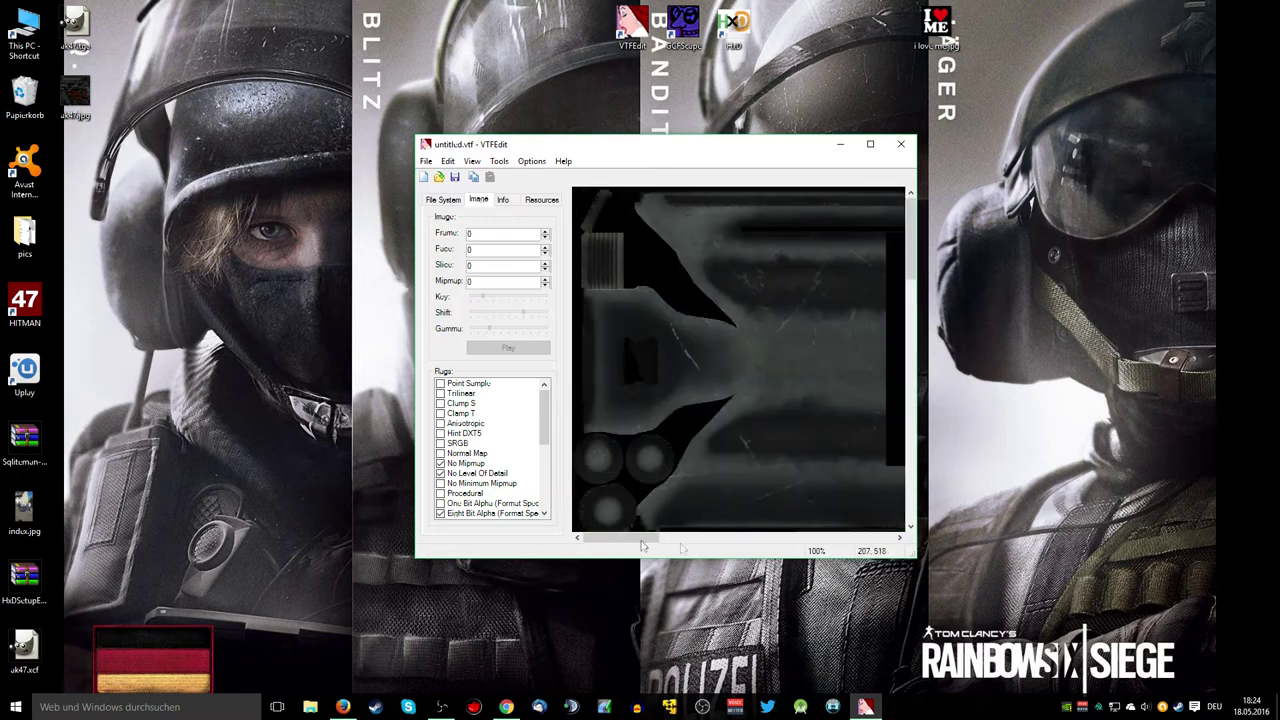
{"action": "left_click_drag", "start_coordinate": [642, 541], "coordinate": [699, 541]}
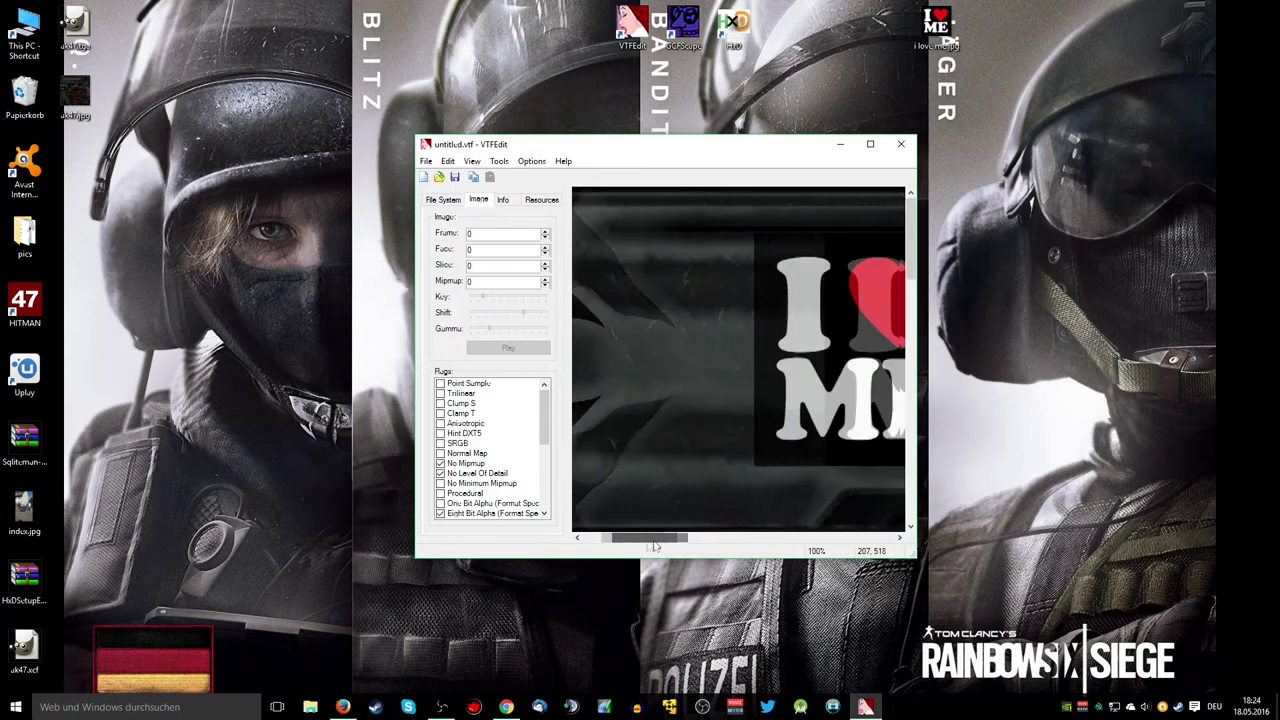
{"action": "left_click", "coordinate": [429, 162]}
{"action": "left_click", "coordinate": [478, 228]}
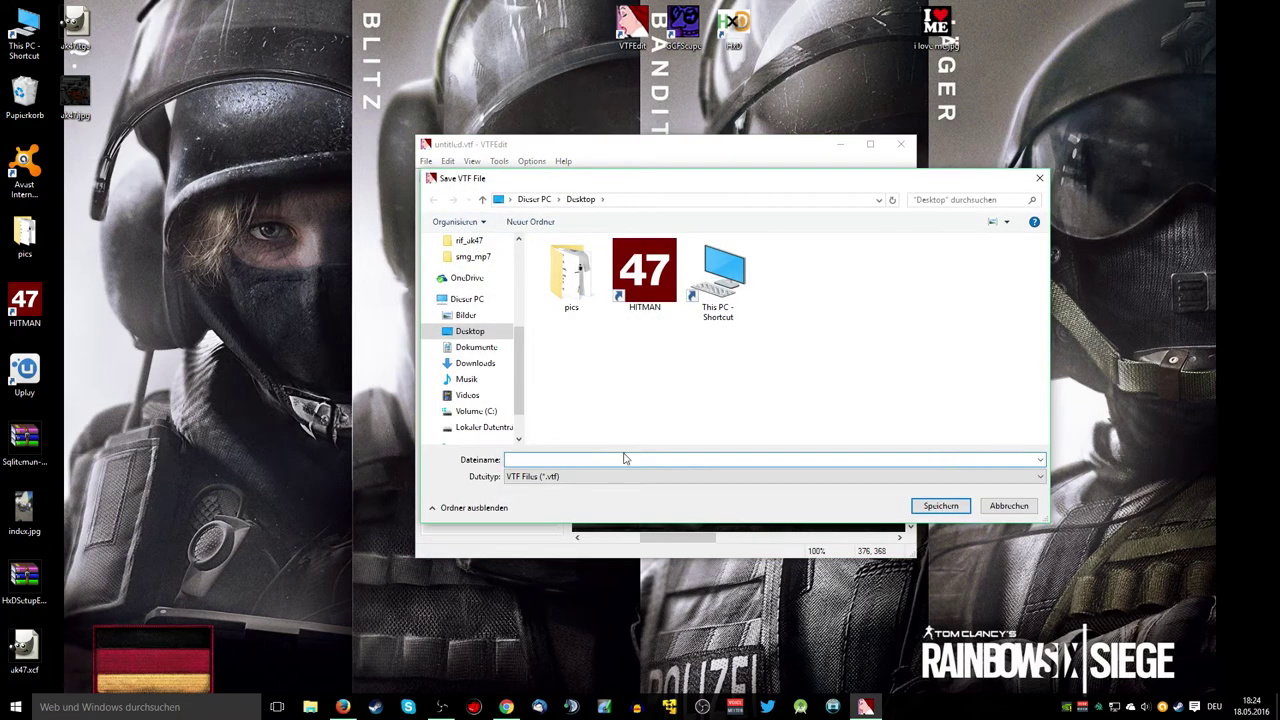
Save the texture to the Desktop as ak47loveme.vtf, close VTFEdit, and open CS:GO in Steam.
{"action": "type", "text": "ak47"}
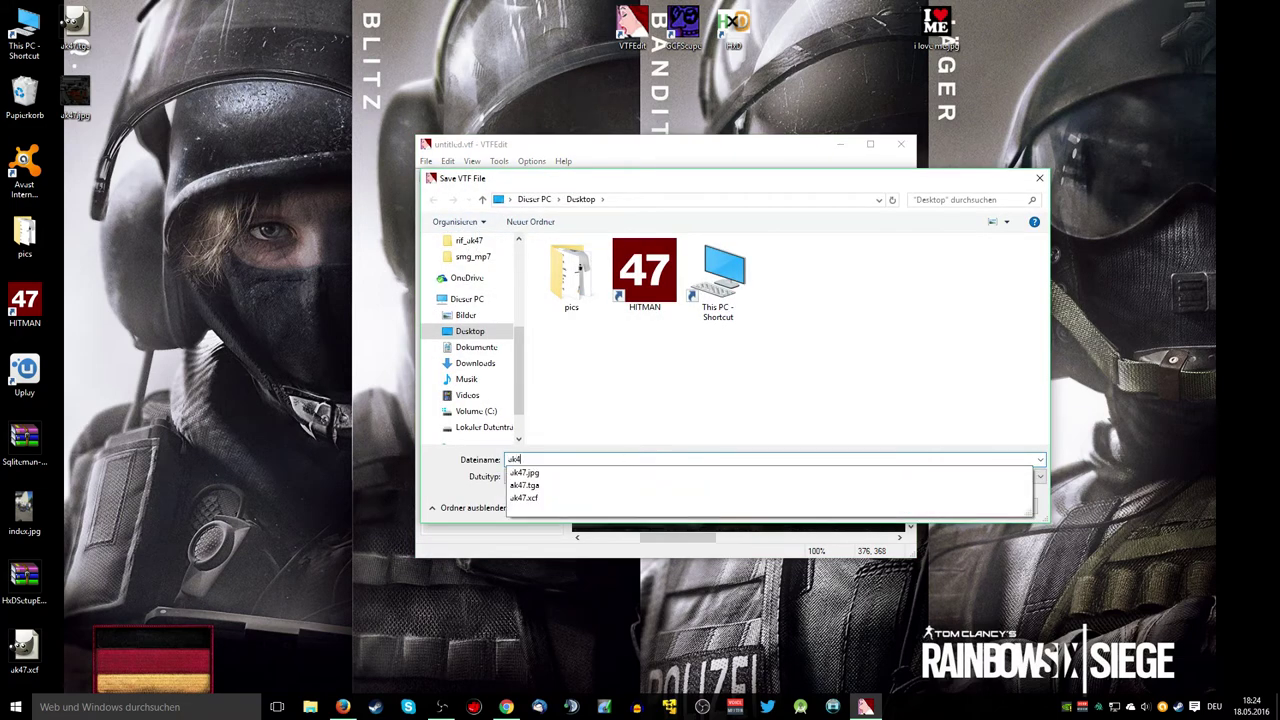
{"action": "type", "text": "love"}
{"action": "key", "text": "Return"}
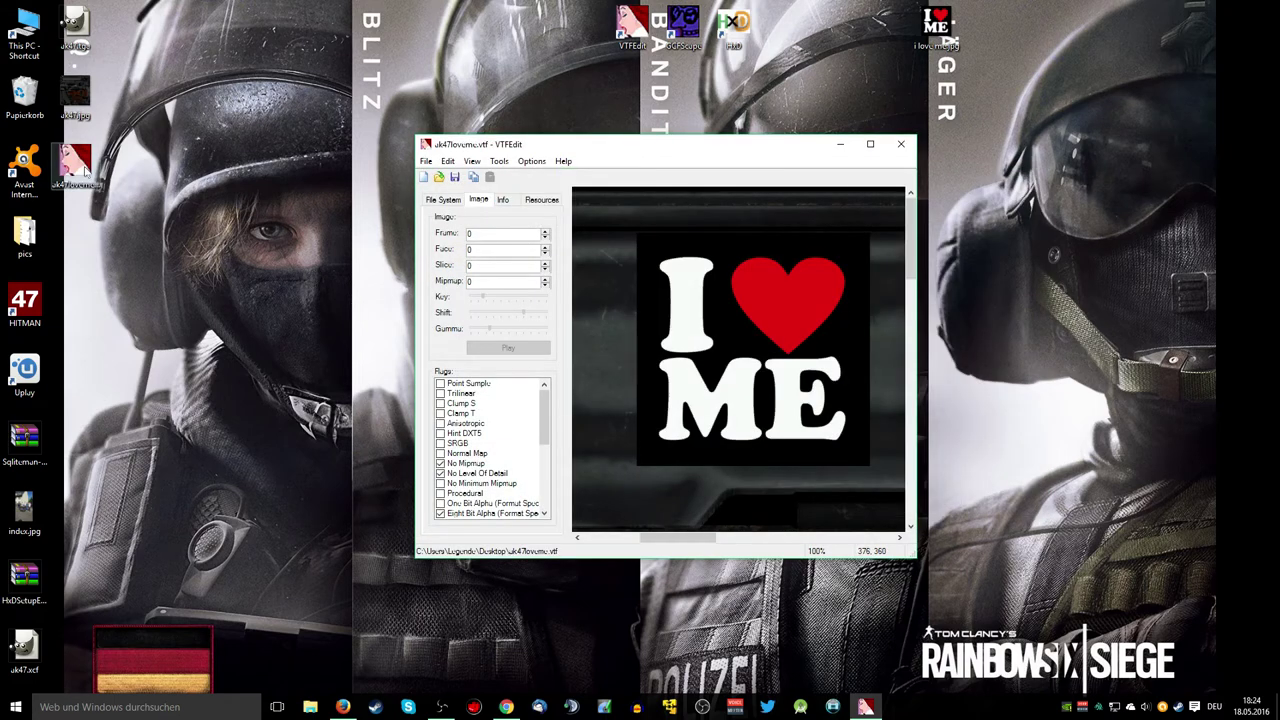
{"action": "left_click", "coordinate": [901, 145]}
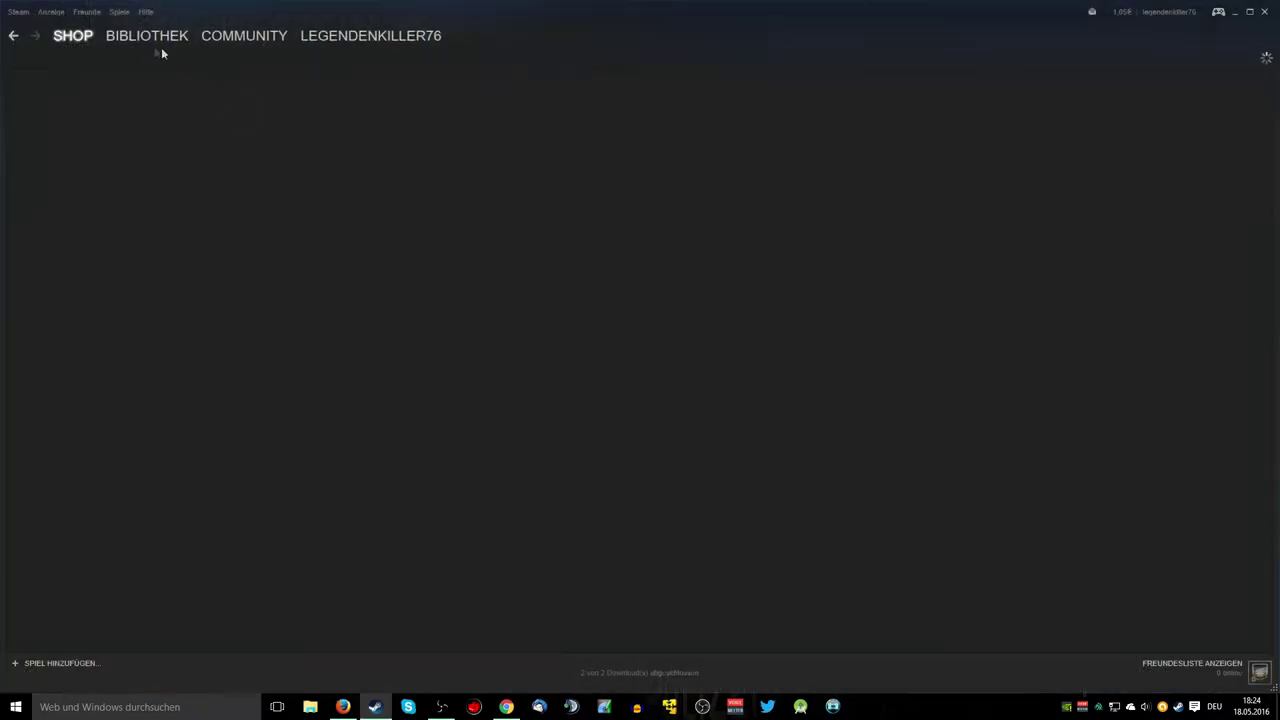
{"action": "left_click", "coordinate": [145, 38]}
Launch Counter-Strike: Global Offensive from the Steam library to reach its main menu.
{"action": "left_click", "coordinate": [228, 136]}
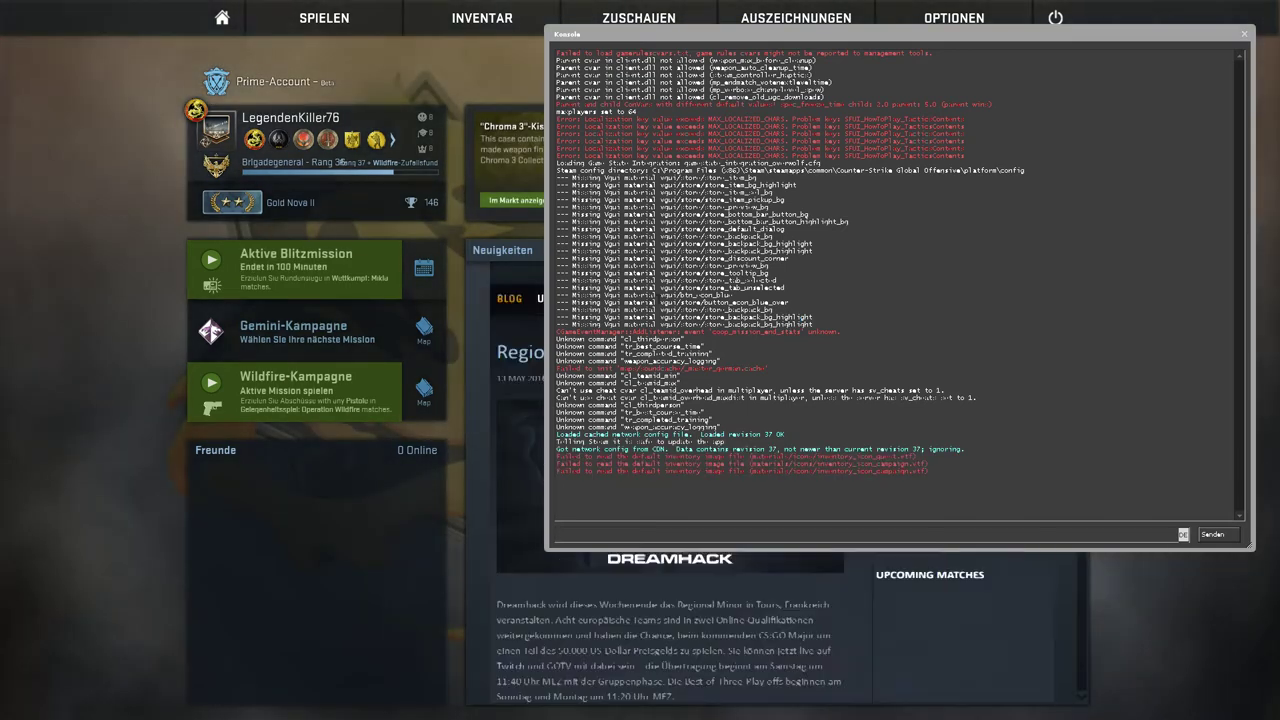
Move the developer console aside, close it, and show the SPIELEINSTELLUNGEN game settings page.
{"action": "left_click_drag", "start_coordinate": [1102, 40], "coordinate": [813, 89]}
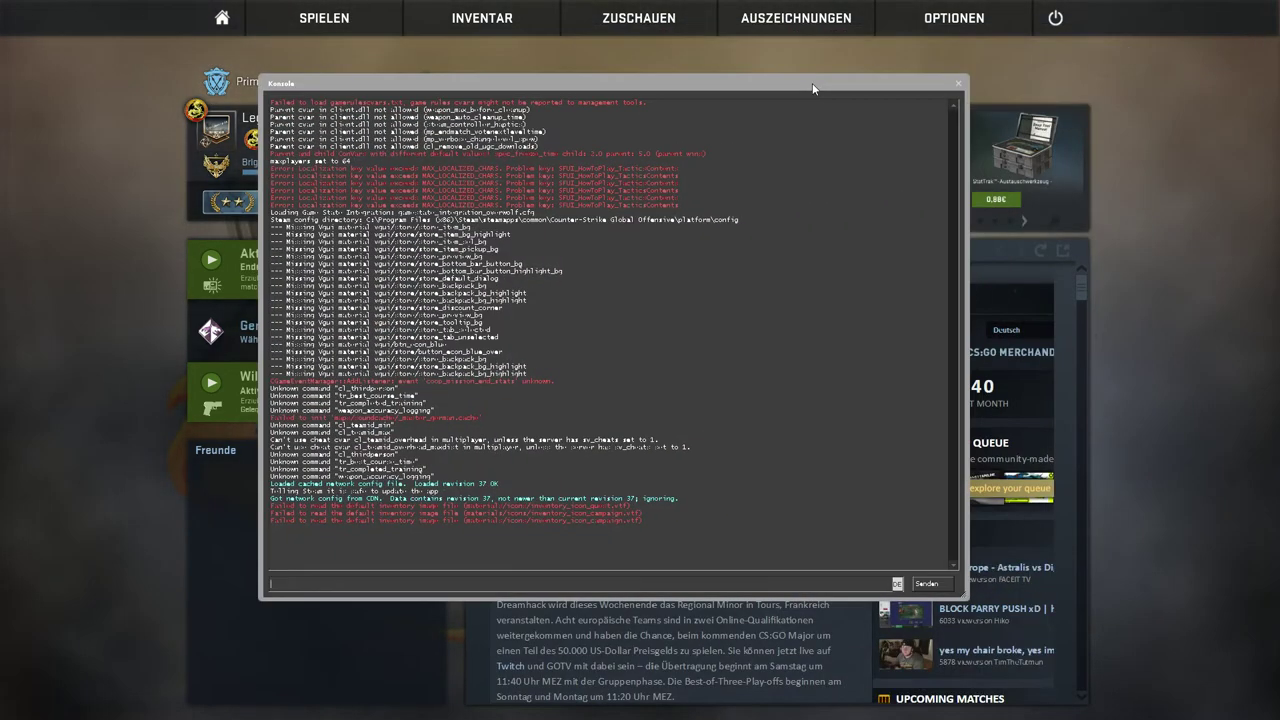
{"action": "left_click", "coordinate": [958, 83]}
{"action": "mouse_move", "coordinate": [953, 18]}
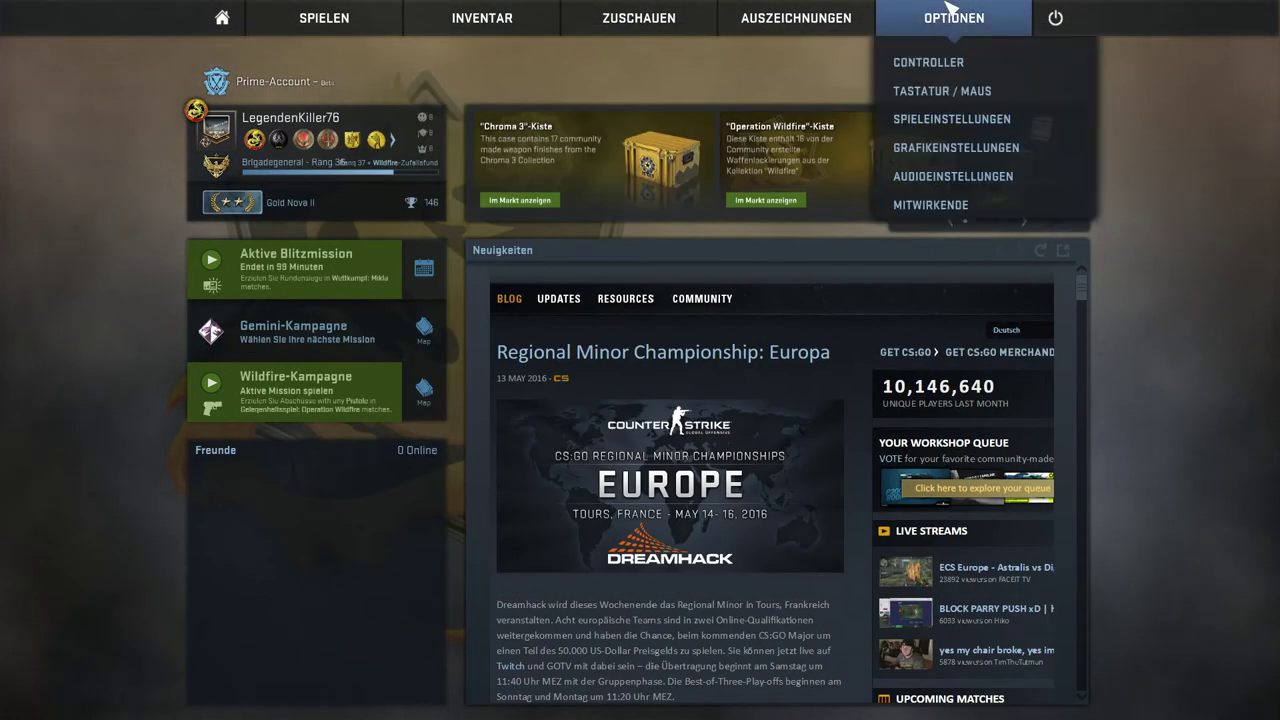
{"action": "left_click", "coordinate": [953, 118]}
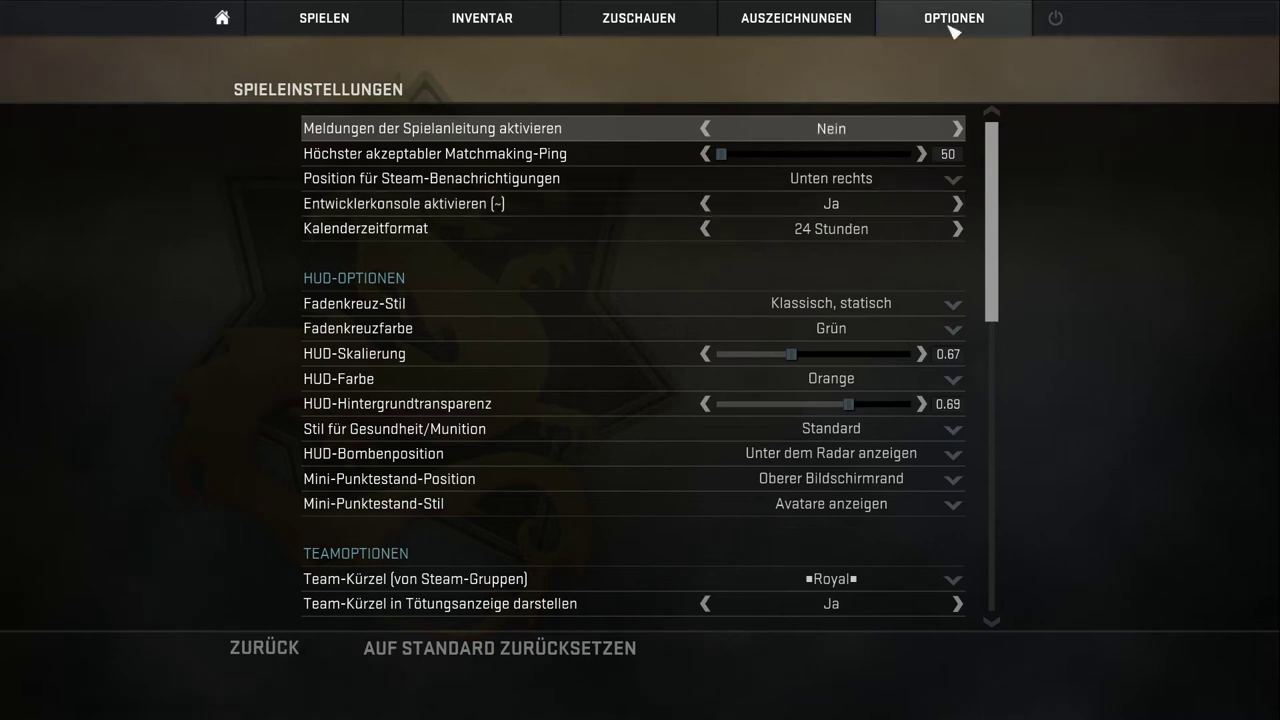
Bind Konsole öffnen to the = key under TASTATUR / MAUS, then return to the main menu.
{"action": "mouse_move", "coordinate": [953, 18]}
{"action": "left_click", "coordinate": [943, 90]}
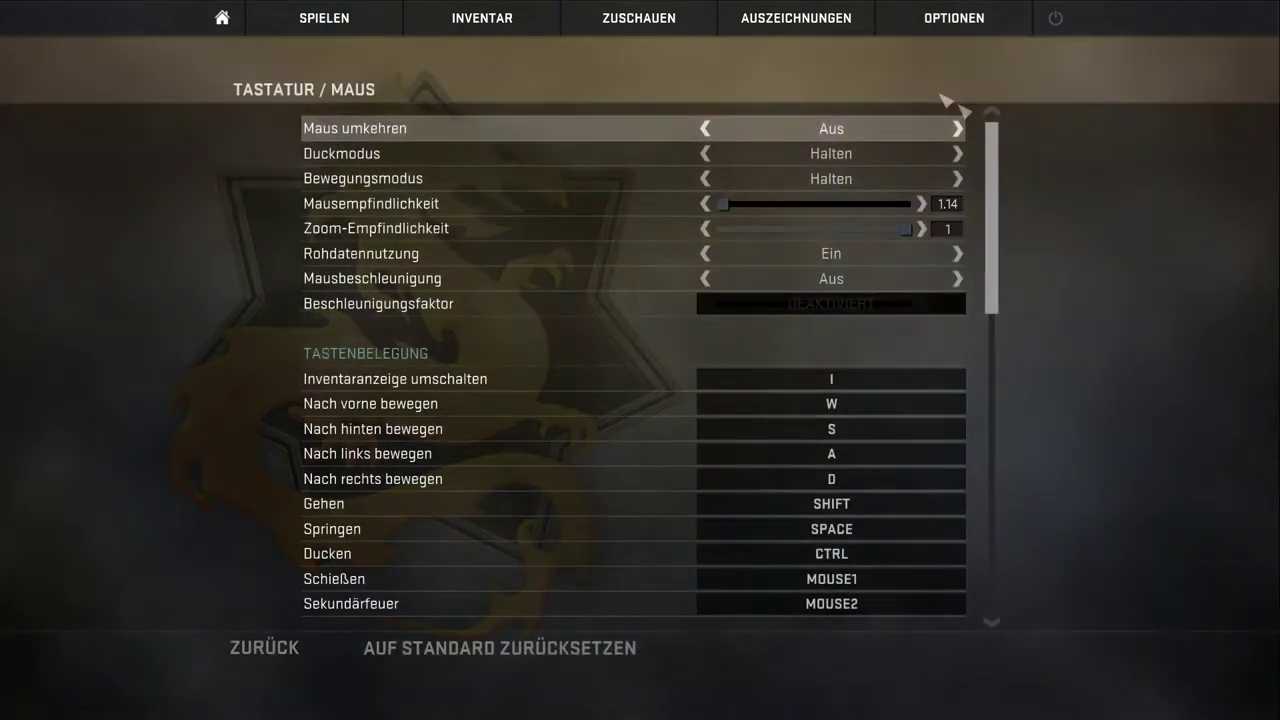
{"action": "scroll", "coordinate": [930, 600], "scroll_direction": "down", "scroll_amount": 15}
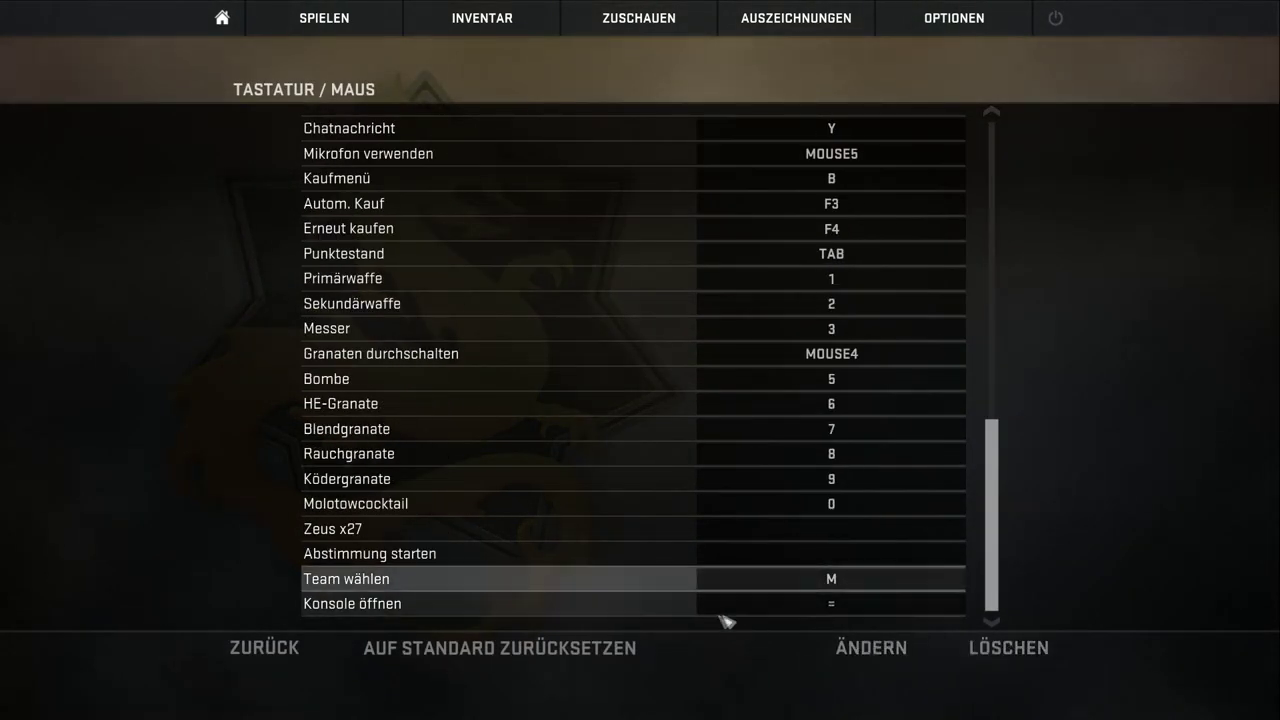
{"action": "double_click", "coordinate": [820, 608]}
{"action": "key", "text": "equal"}
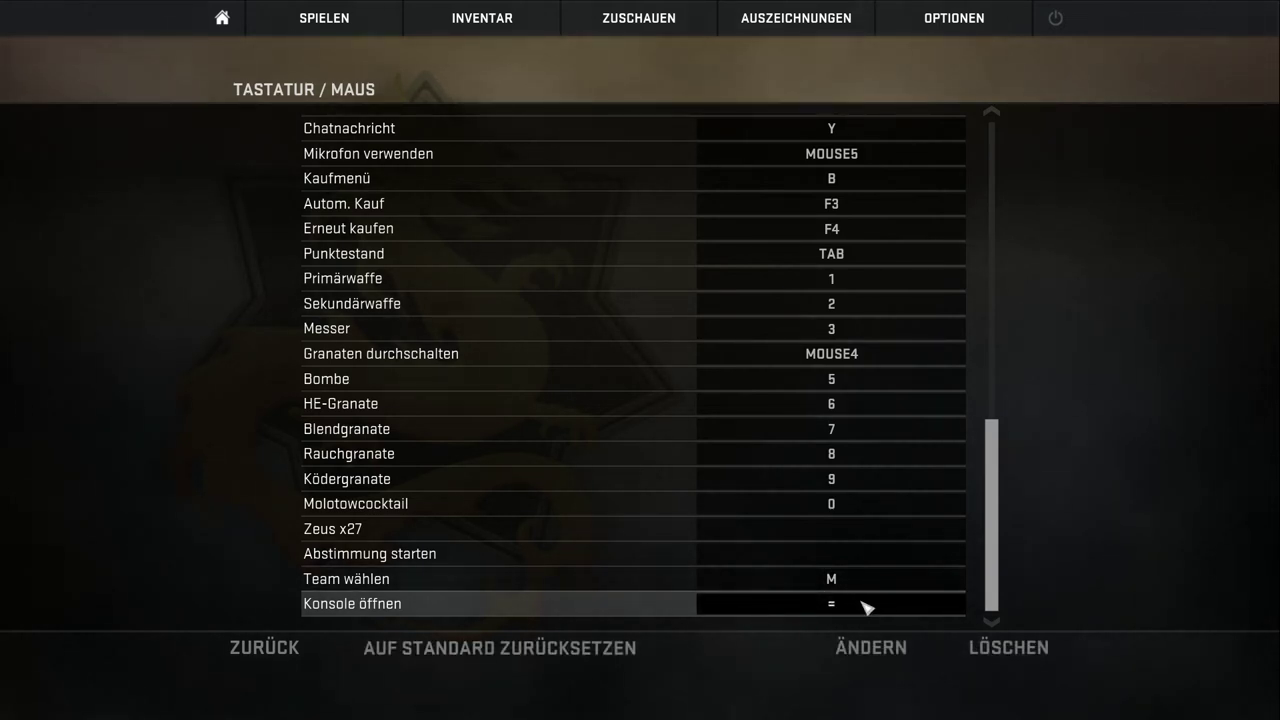
{"action": "left_click", "coordinate": [264, 647]}
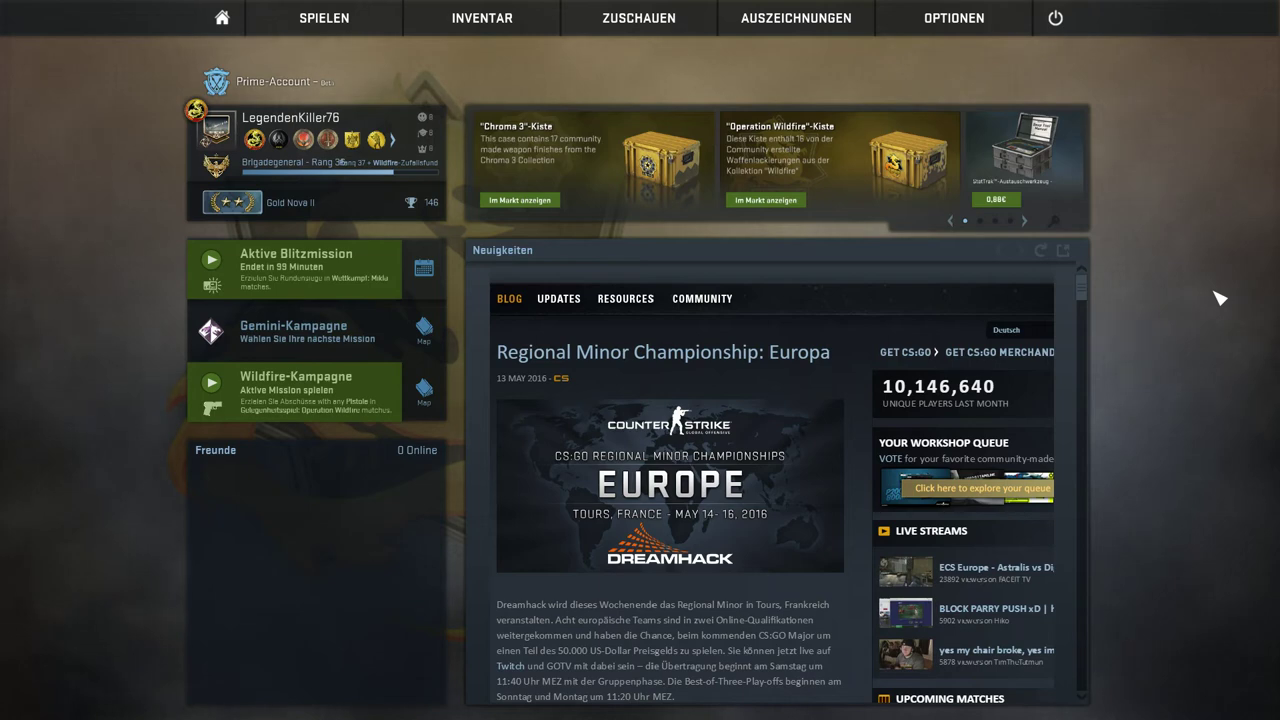
Open the inventory, bring up the console over it, and run workshop_workbench.
{"action": "left_click", "coordinate": [494, 12]}
{"action": "key", "text": "grave"}
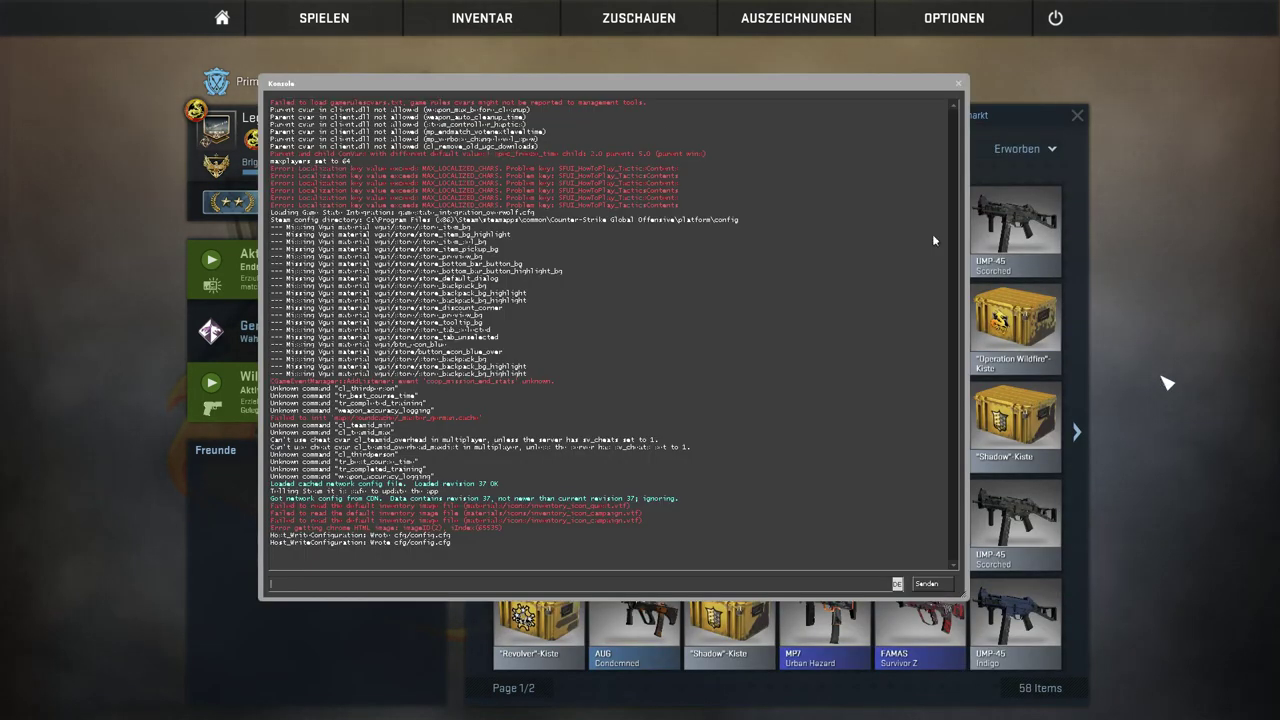
{"action": "left_click_drag", "start_coordinate": [606, 84], "coordinate": [646, 524]}
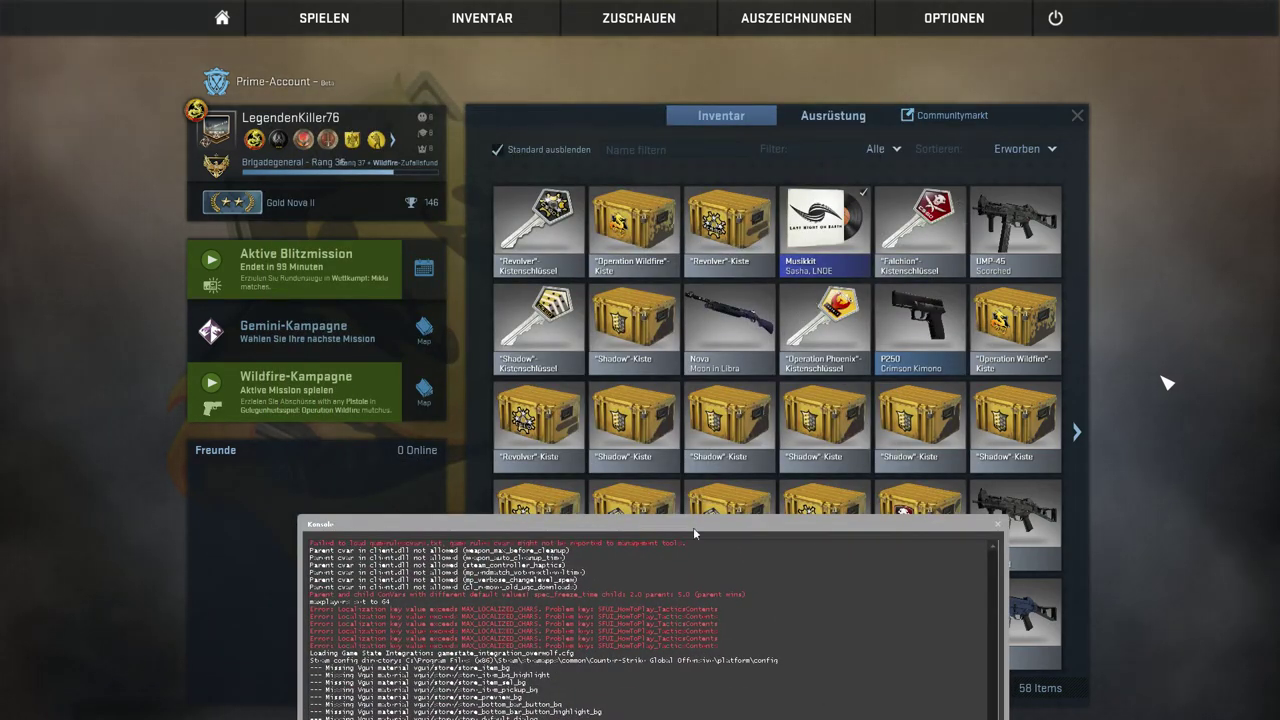
{"action": "left_click_drag", "start_coordinate": [693, 535], "coordinate": [766, 68]}
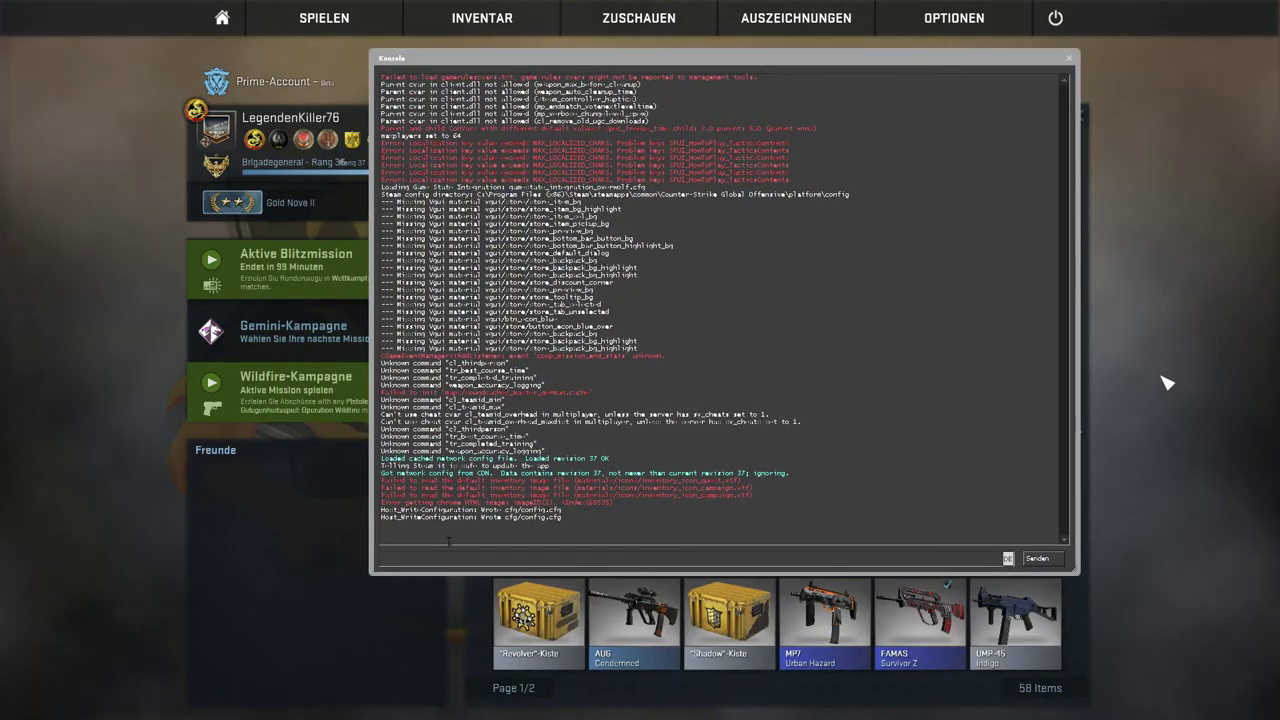
{"action": "type", "text": "workshop_workbench"}
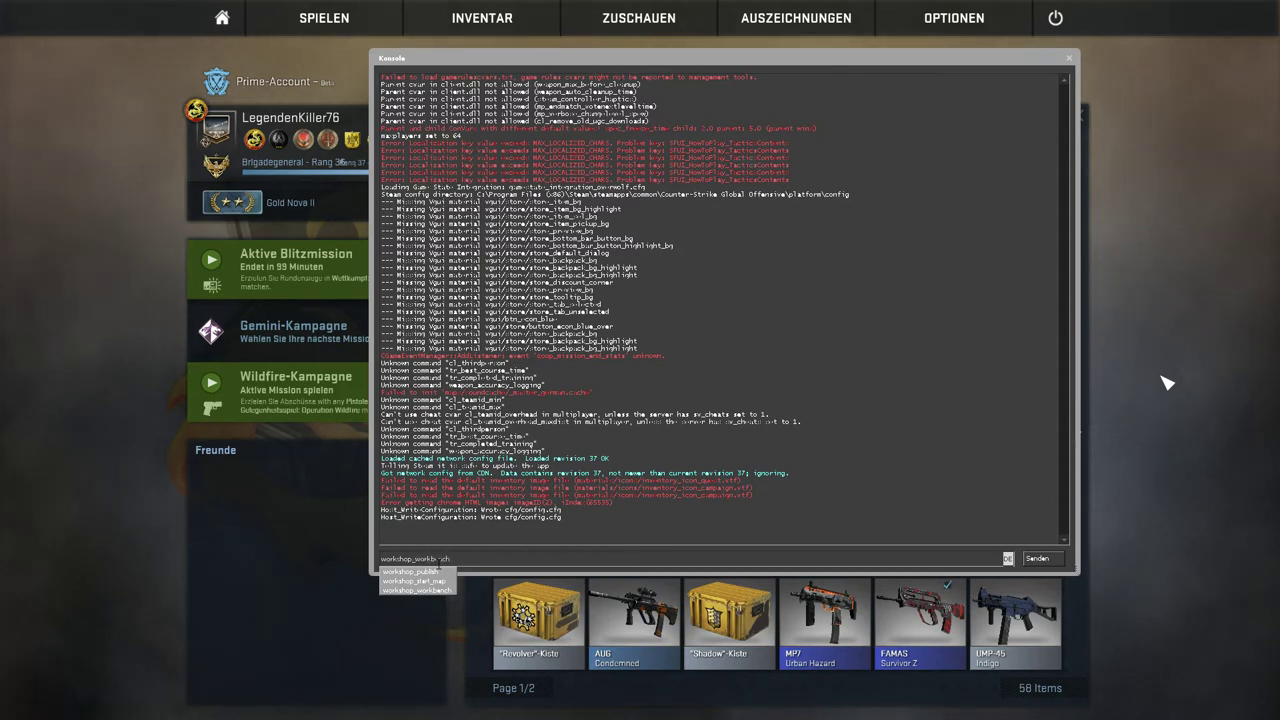
{"action": "key", "text": "Return"}
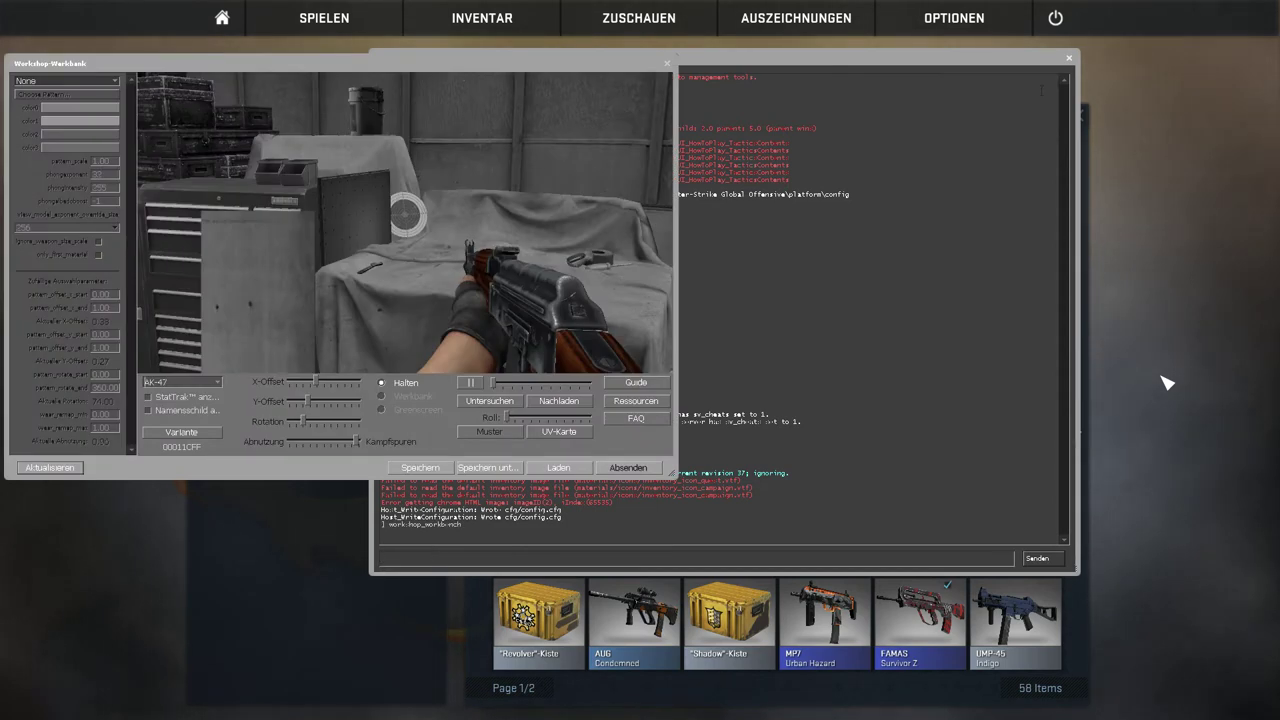
Close the console, enlarge the Werkbank window to nearly full screen, and set the paint style to Gunsmith.
{"action": "left_click", "coordinate": [1068, 58]}
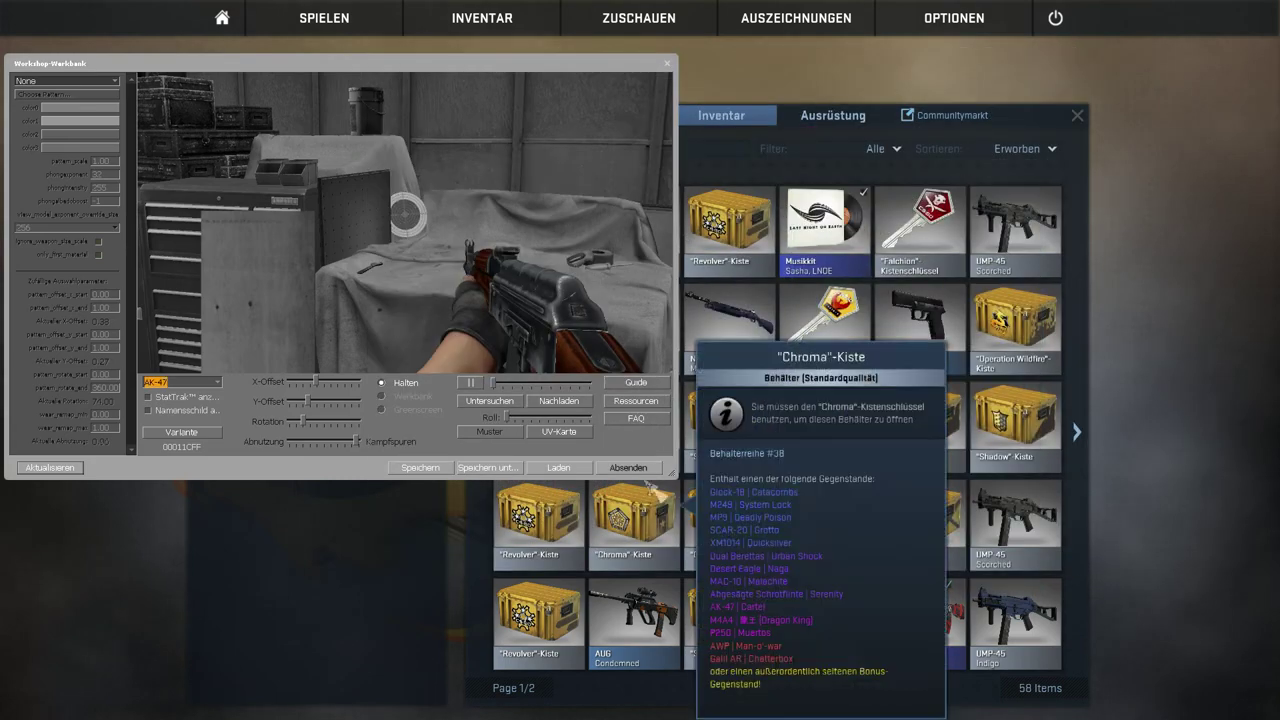
{"action": "mouse_move", "coordinate": [673, 476]}
{"action": "left_mouse_down"}
{"action": "mouse_move", "coordinate": [1238, 676]}
{"action": "mouse_move", "coordinate": [1211, 663]}
{"action": "left_mouse_up"}
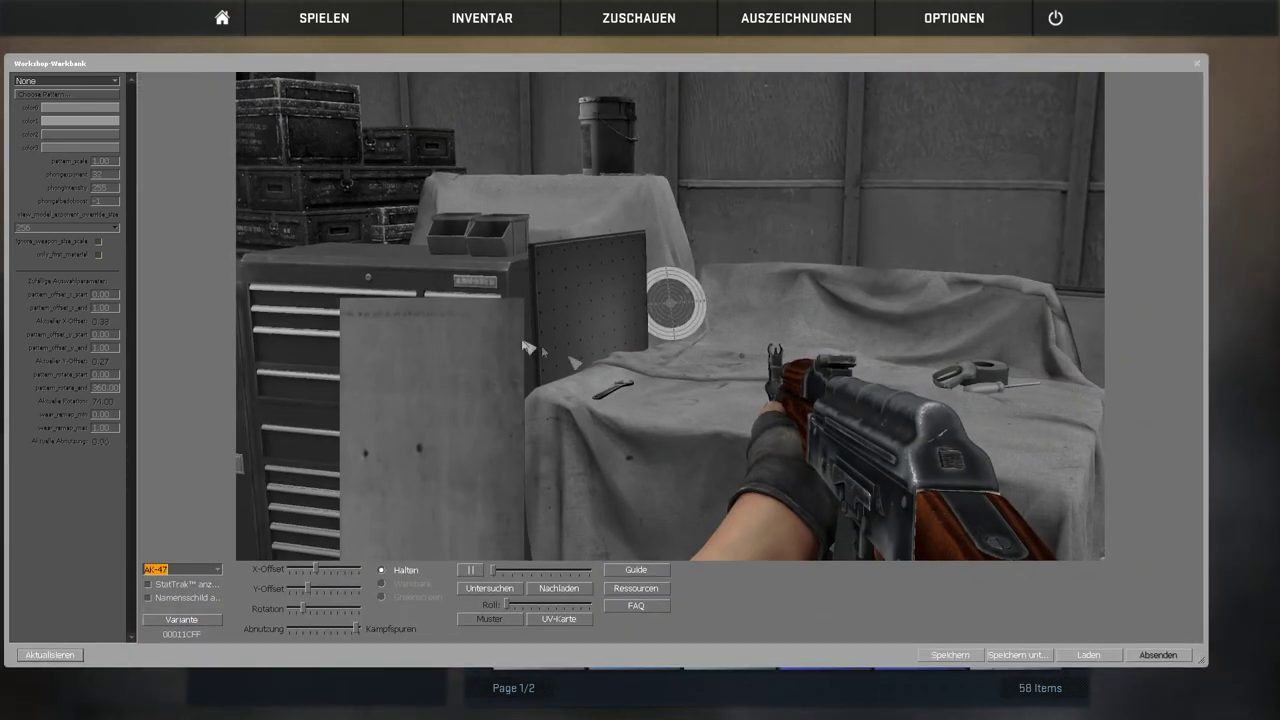
{"action": "left_click_drag", "start_coordinate": [388, 67], "coordinate": [435, 76]}
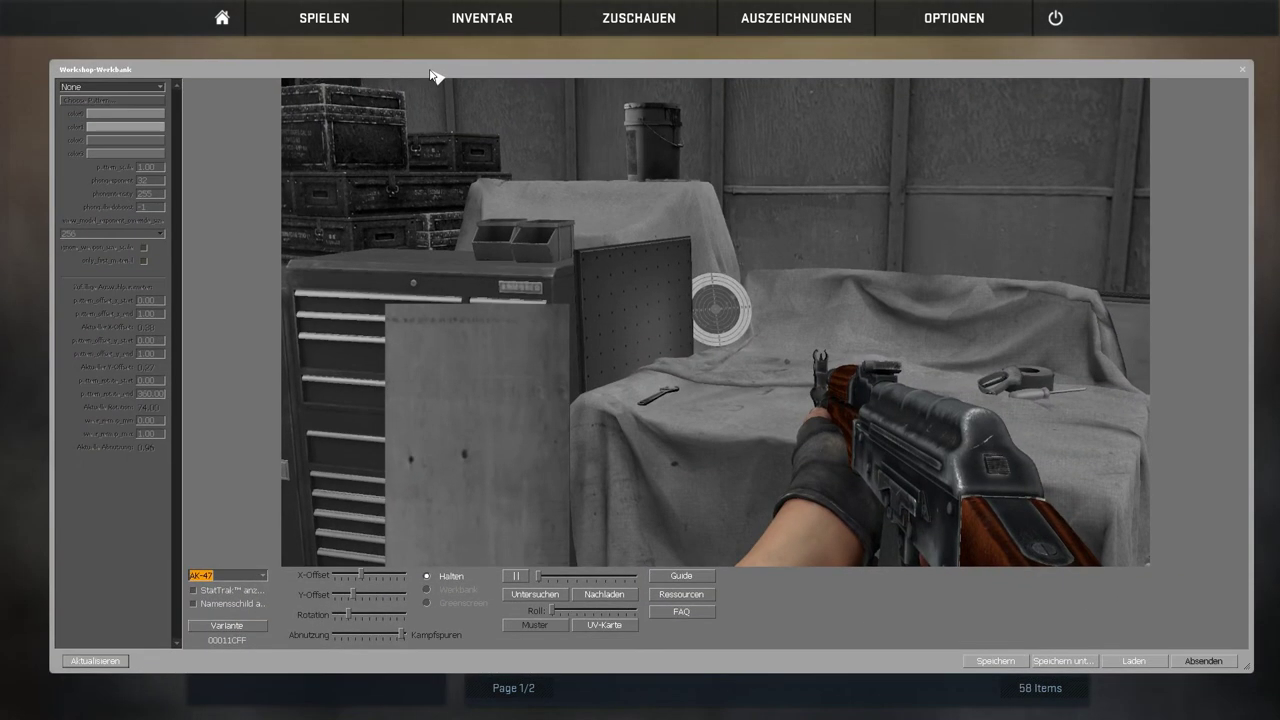
{"action": "left_click", "coordinate": [160, 88]}
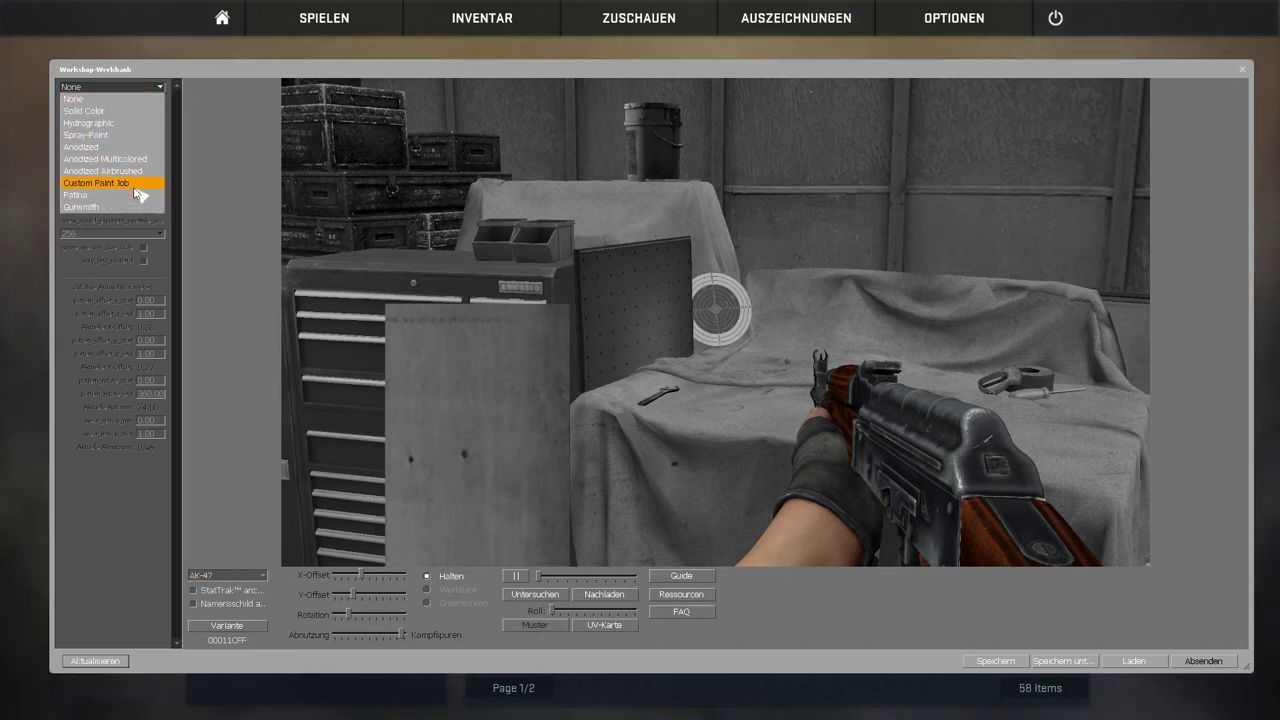
{"action": "left_click", "coordinate": [82, 207]}
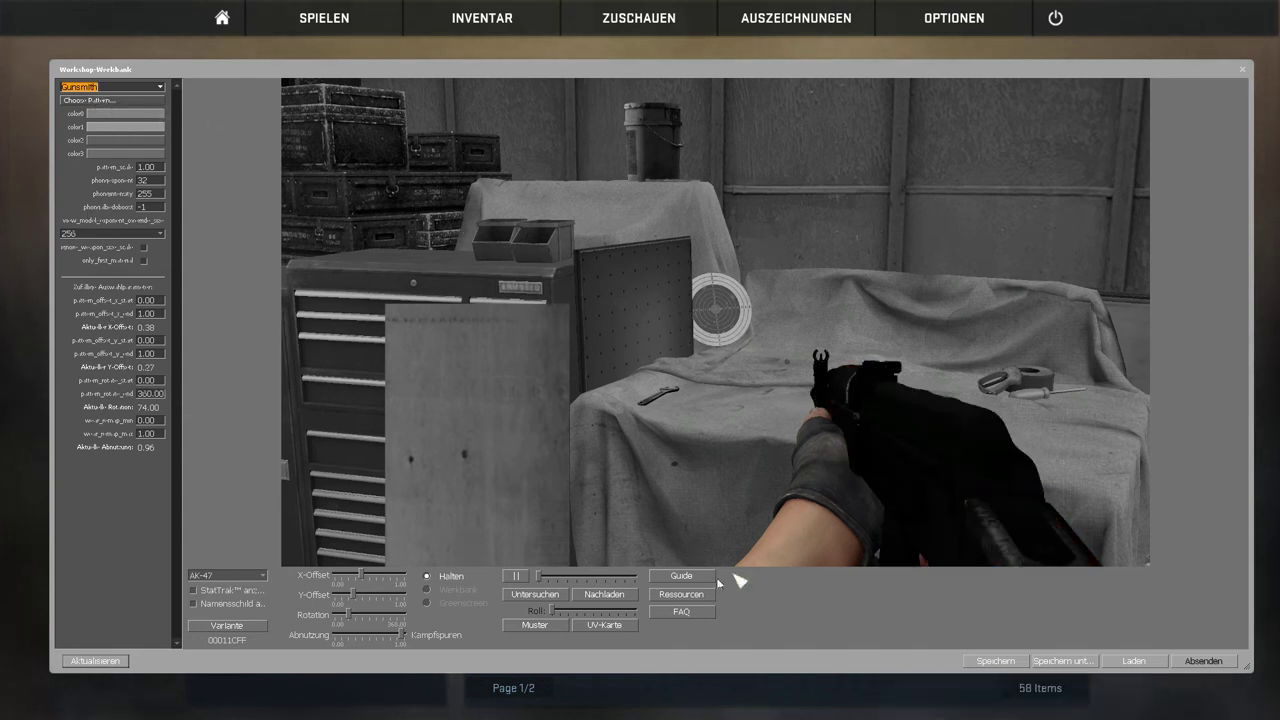
{"action": "left_click", "coordinate": [95, 101]}
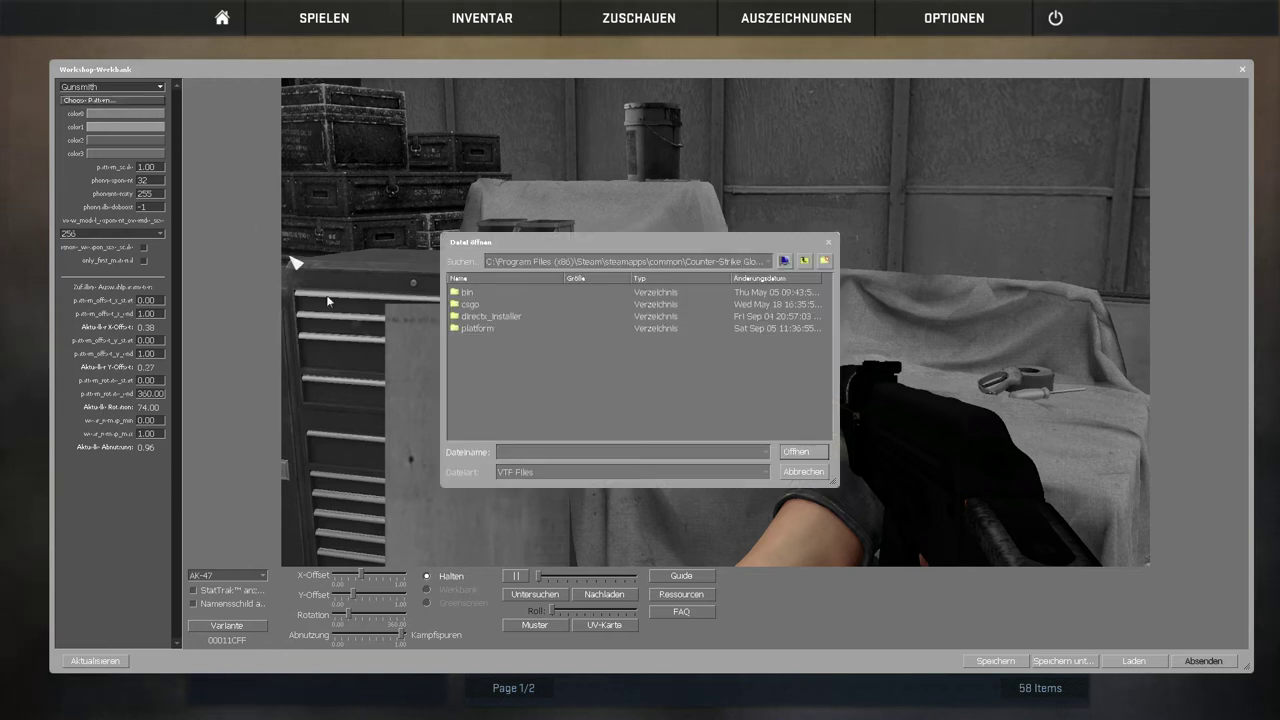
Load ak47loveme.vtf from the Desktop folder as the AK-47's pattern texture.
{"action": "left_click", "coordinate": [530, 264]}
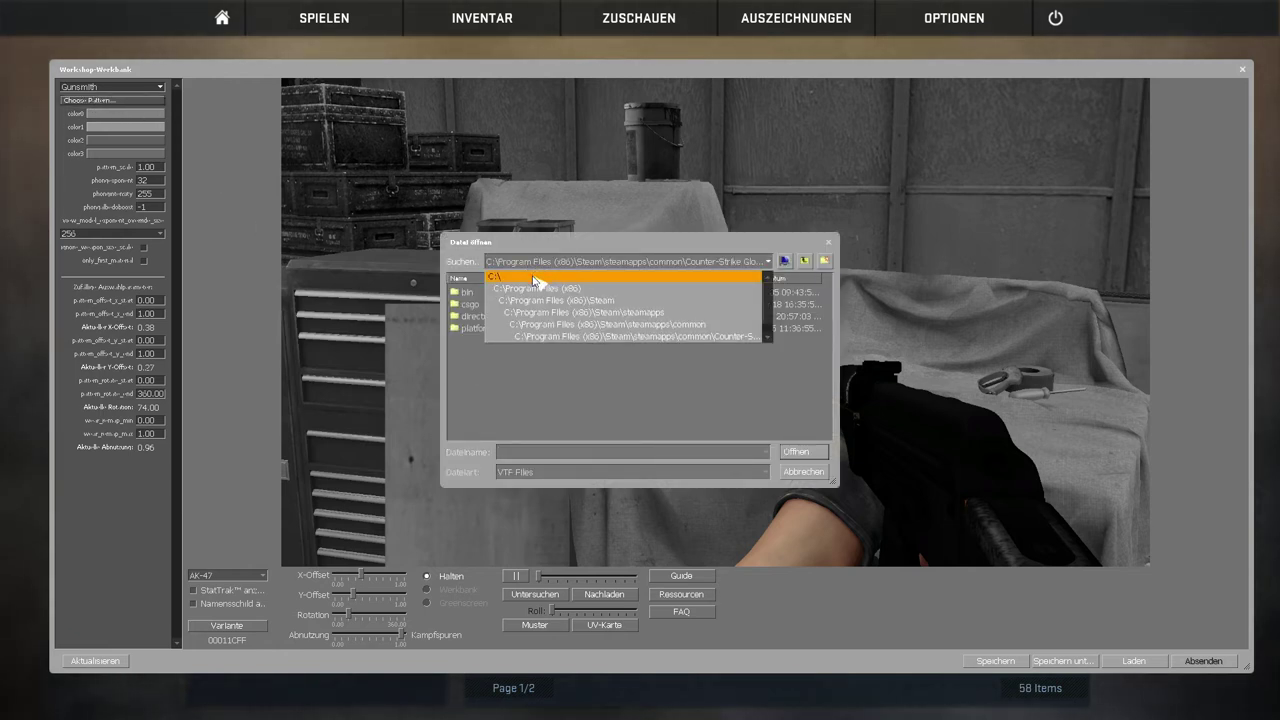
{"action": "left_click", "coordinate": [471, 337]}
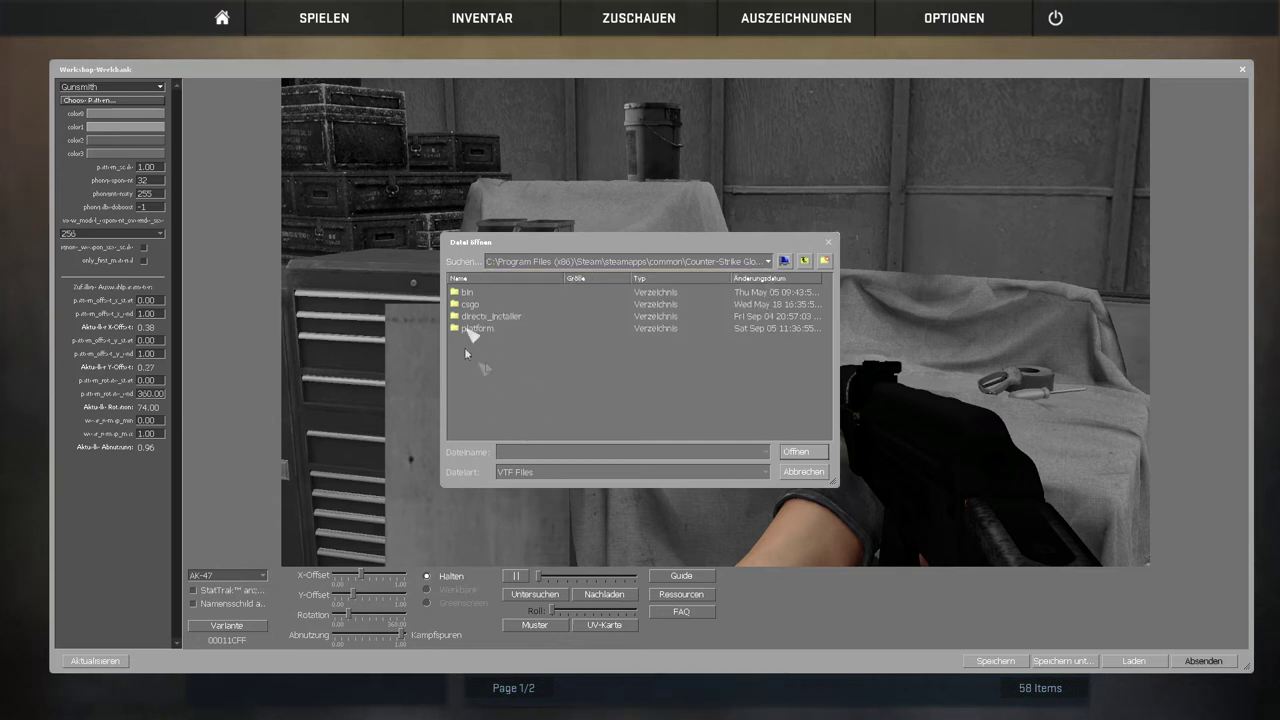
{"action": "left_click", "coordinate": [557, 262]}
{"action": "left_click", "coordinate": [550, 277]}
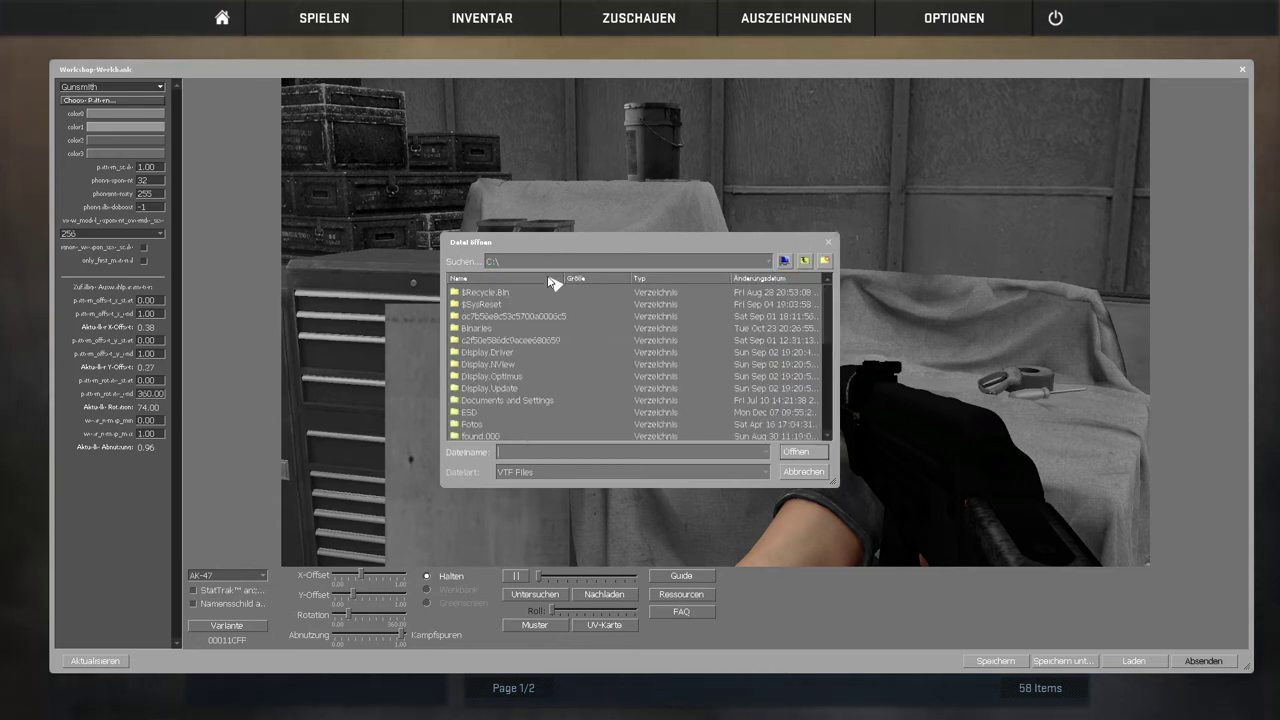
{"action": "double_click", "coordinate": [497, 304]}
{"action": "double_click", "coordinate": [497, 305]}
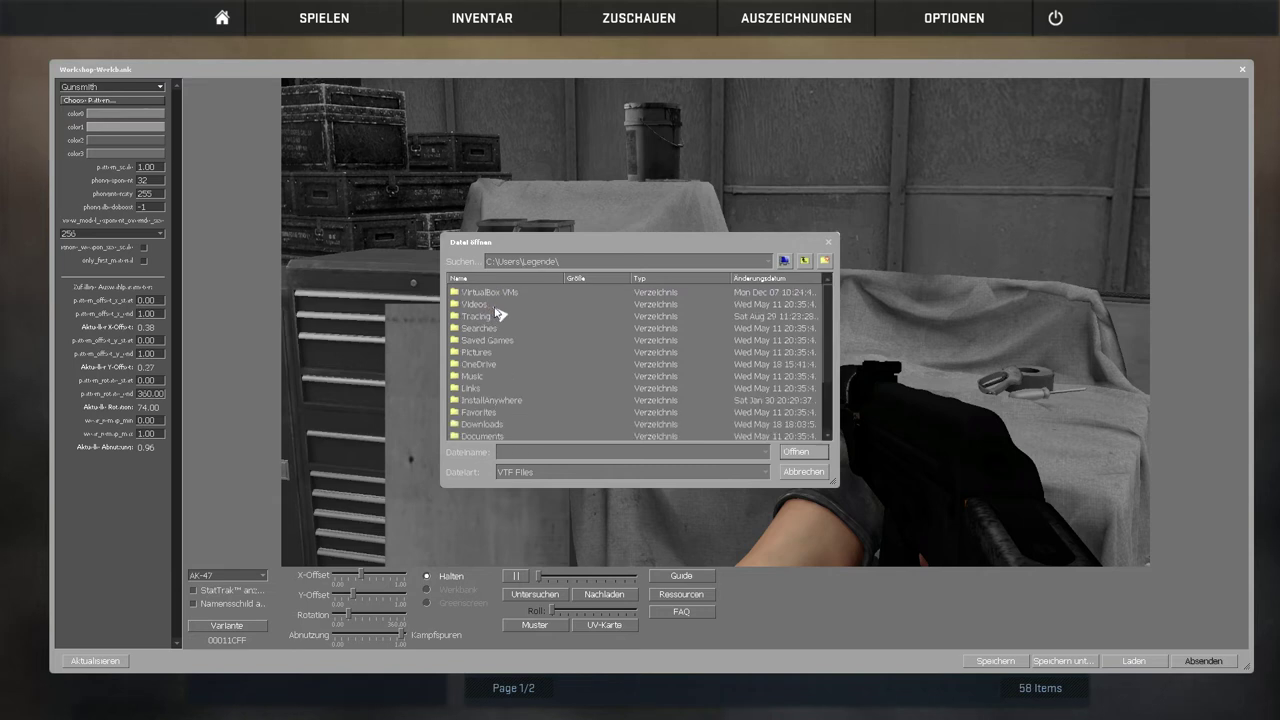
{"action": "left_click", "coordinate": [499, 280]}
{"action": "double_click", "coordinate": [489, 354]}
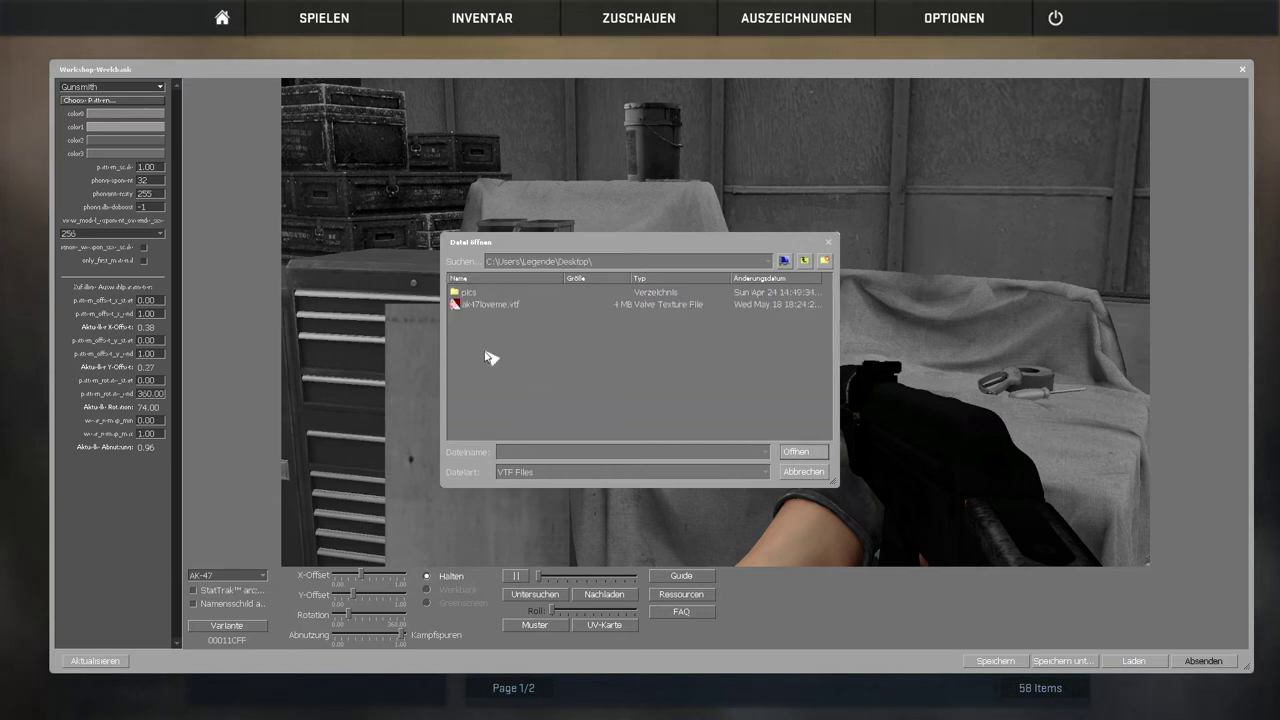
{"action": "left_click", "coordinate": [491, 305]}
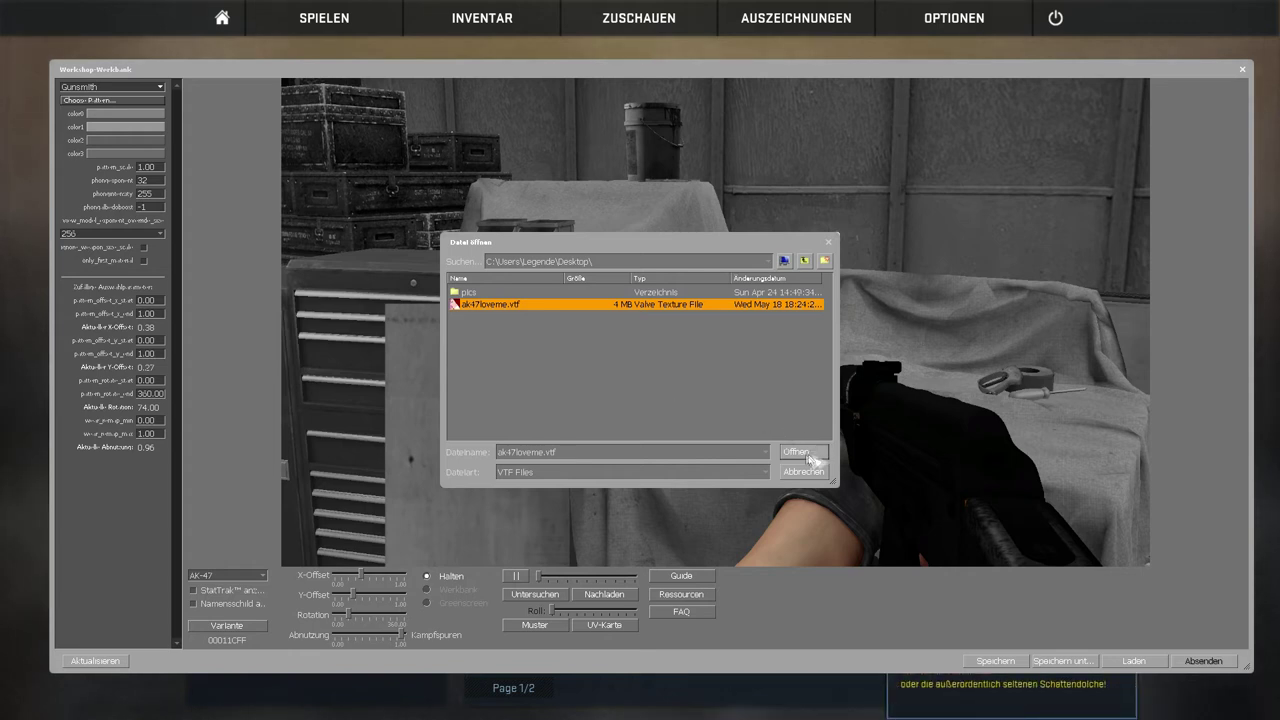
{"action": "left_click", "coordinate": [803, 453]}
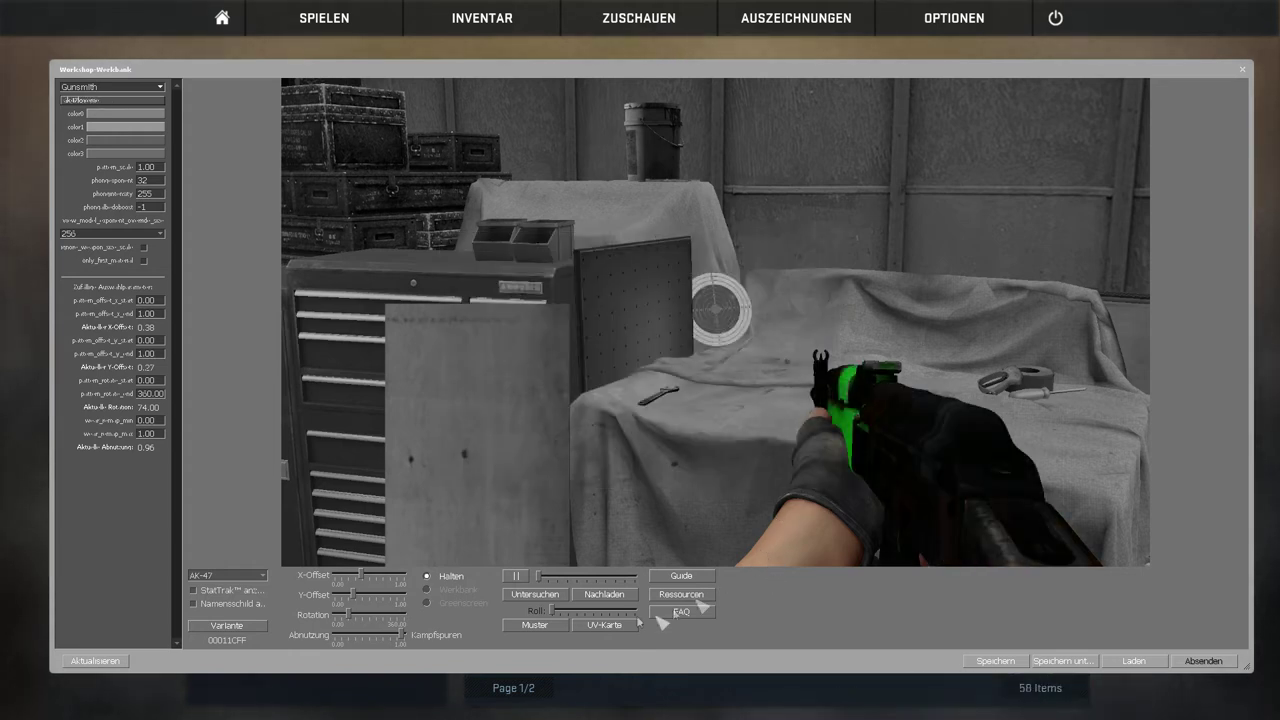
Play the AK-47 inspect animation, switch to the workbench view, and pause it.
{"action": "left_click", "coordinate": [535, 595]}
{"action": "left_click_drag", "start_coordinate": [537, 578], "coordinate": [582, 577]}
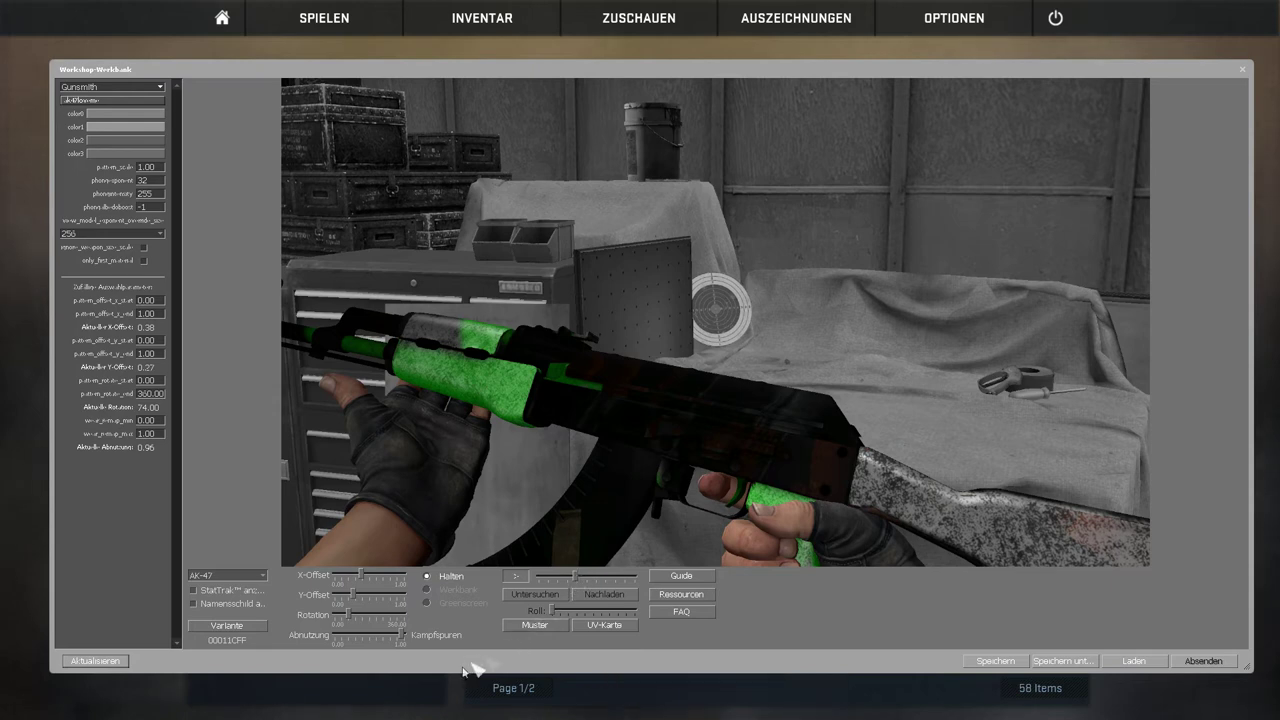
{"action": "left_click", "coordinate": [428, 589]}
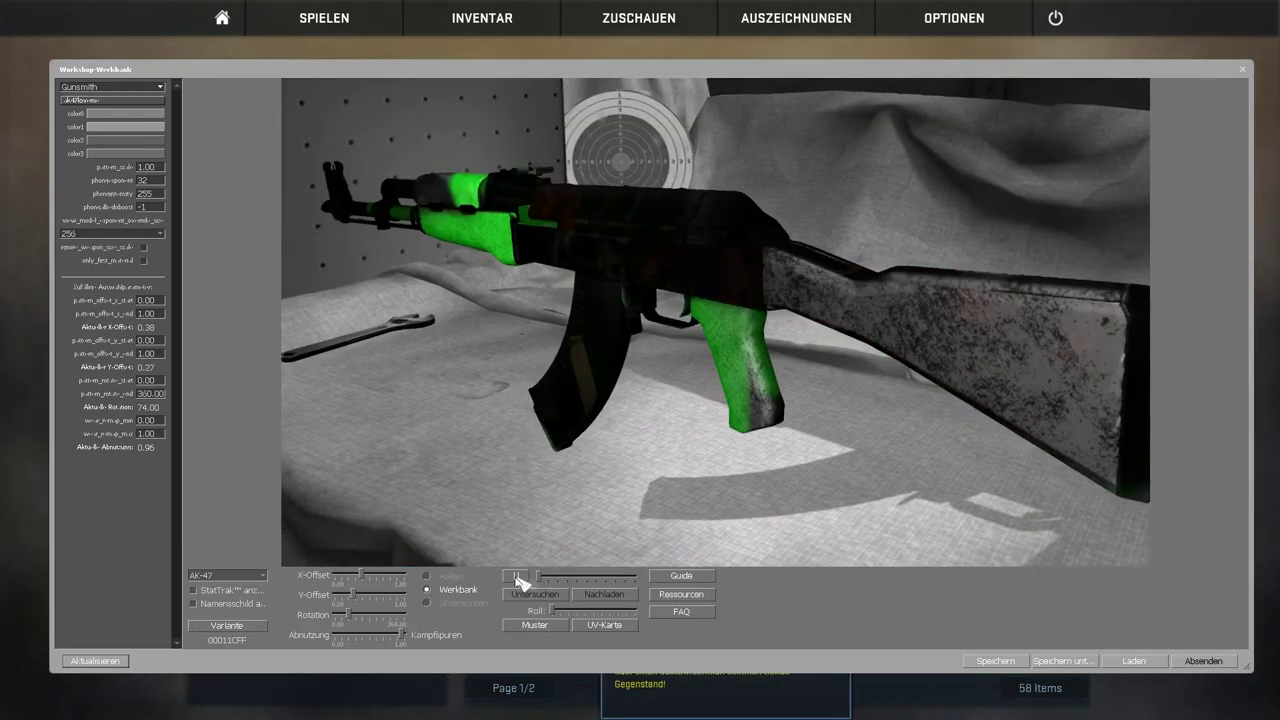
{"action": "left_click", "coordinate": [516, 580]}
{"action": "left_click", "coordinate": [516, 583]}
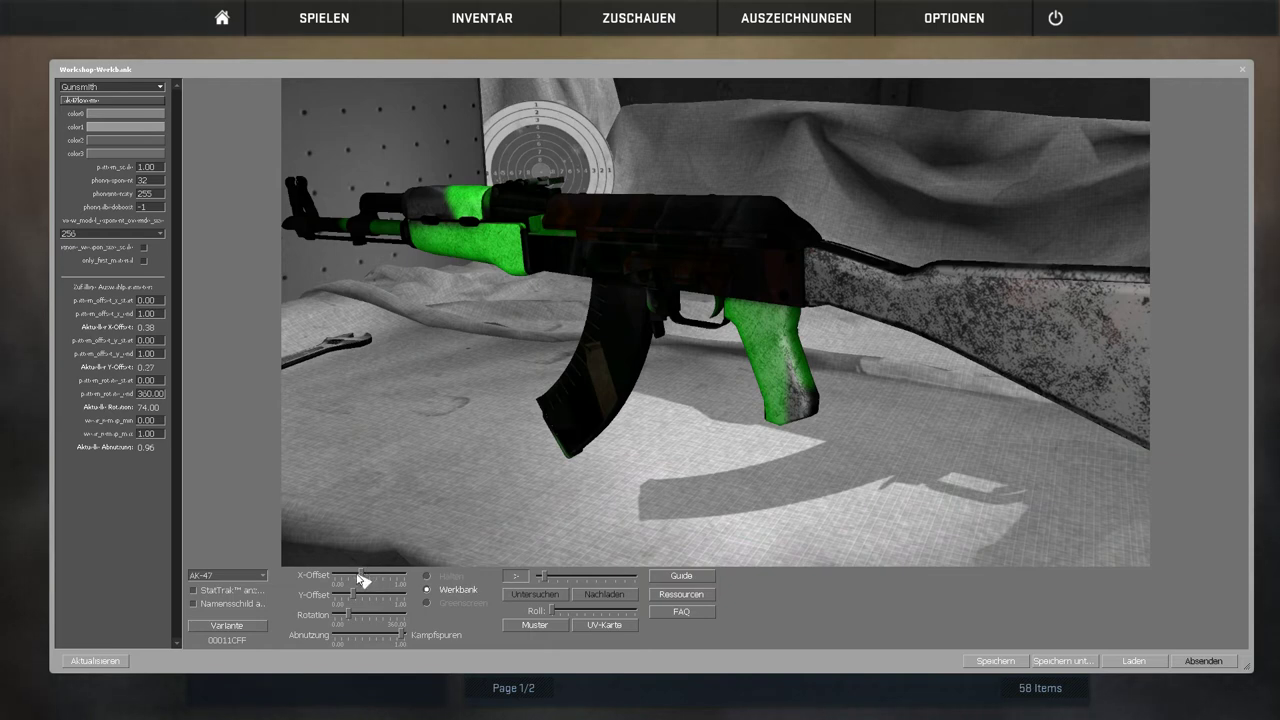
Reset the pattern's X offset, Y offset and rotation to 0, and wear to factory new.
{"action": "left_click_drag", "start_coordinate": [362, 580], "coordinate": [120, 590]}
{"action": "left_click_drag", "start_coordinate": [370, 598], "coordinate": [84, 606]}
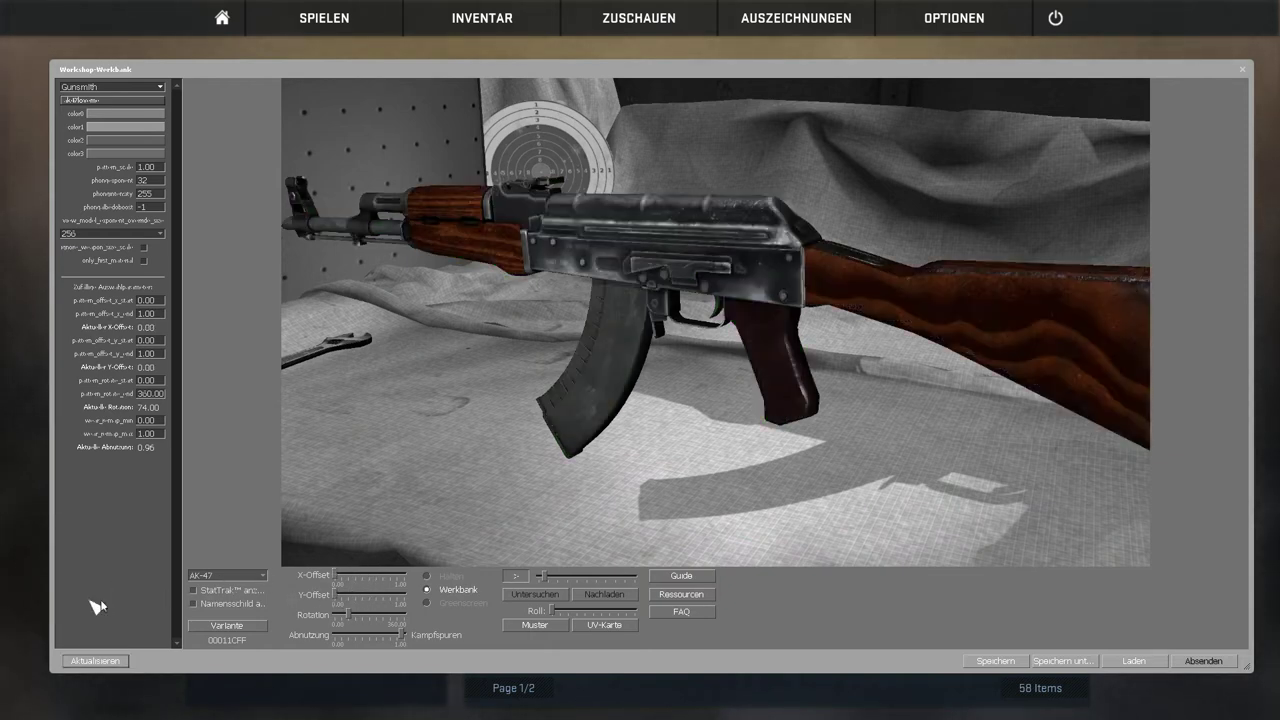
{"action": "left_click_drag", "start_coordinate": [345, 620], "coordinate": [5, 629]}
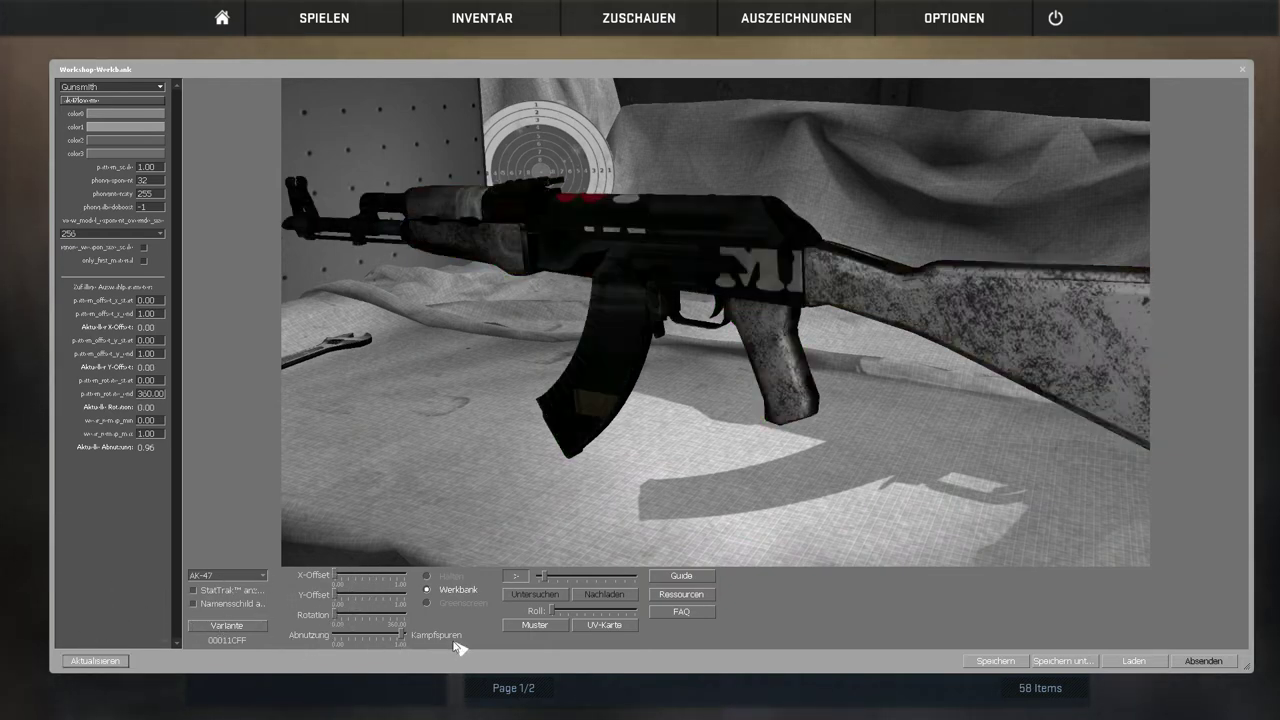
{"action": "left_click_drag", "start_coordinate": [403, 637], "coordinate": [66, 636]}
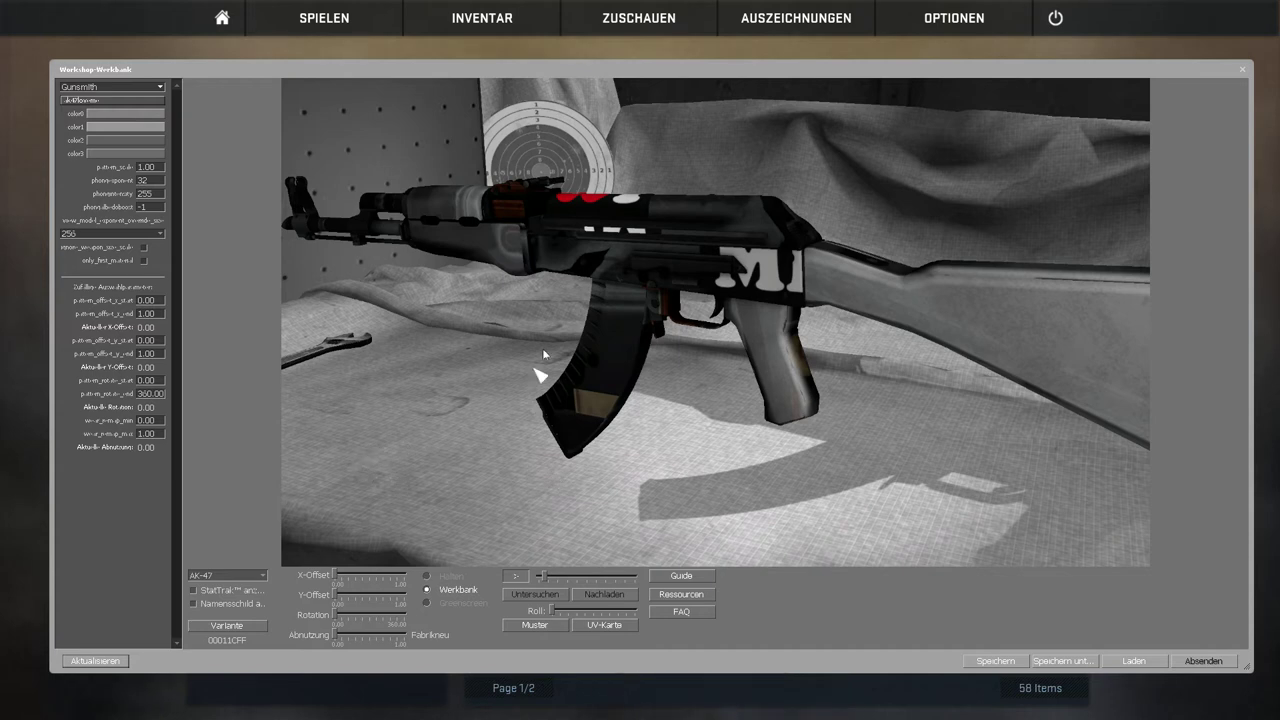
Try the green-screen background, stop the rotation, and test wear 0.24 before returning to factory new.
{"action": "left_click", "coordinate": [460, 604]}
{"action": "left_click", "coordinate": [452, 592]}
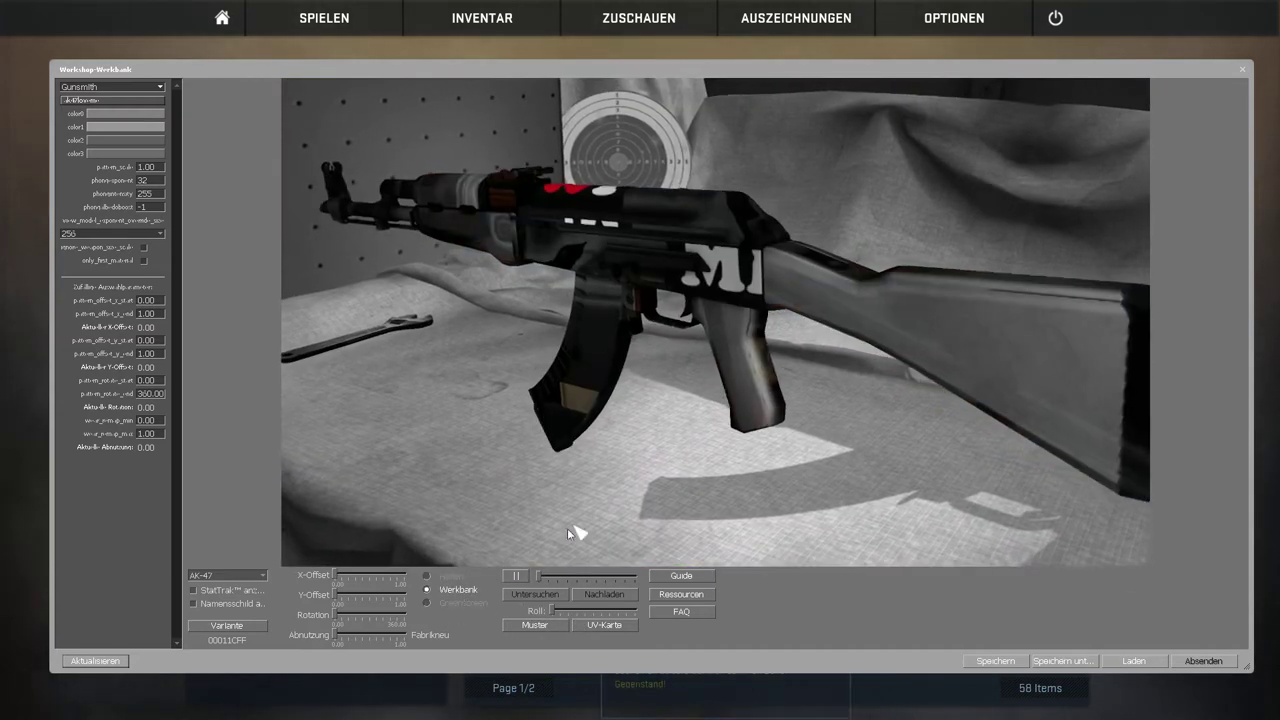
{"action": "left_click", "coordinate": [518, 577]}
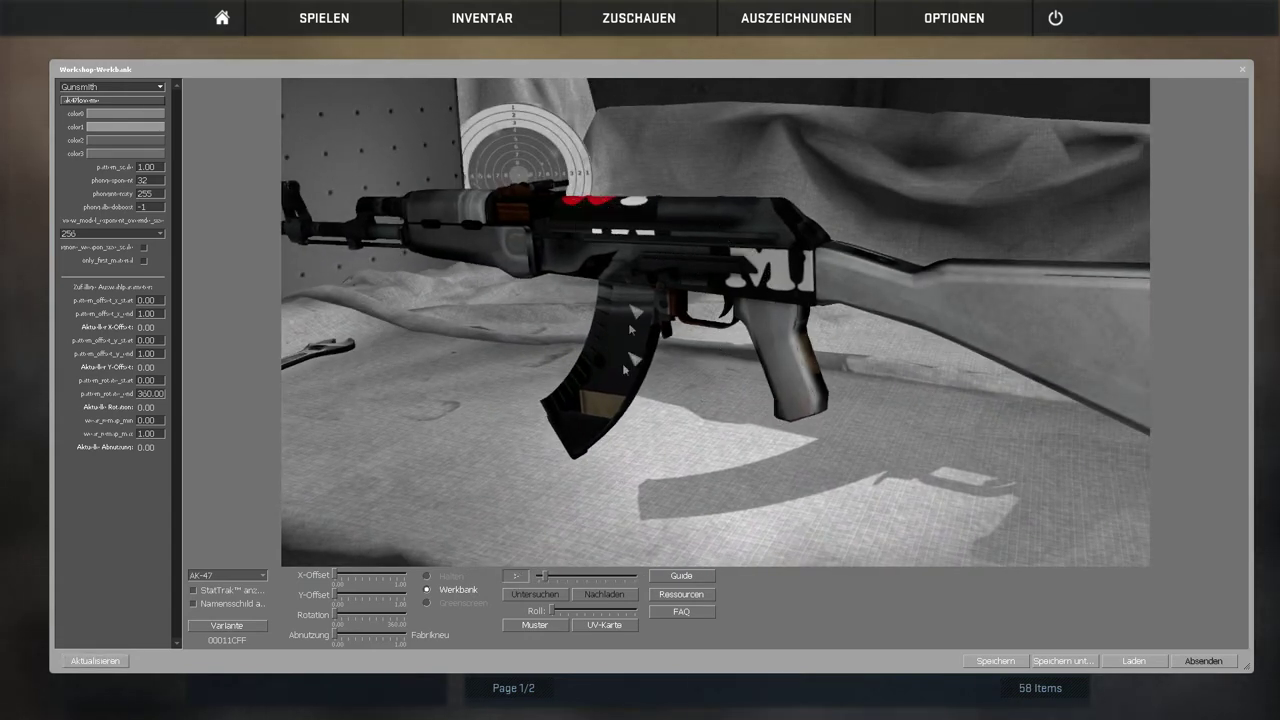
{"action": "left_click", "coordinate": [352, 634]}
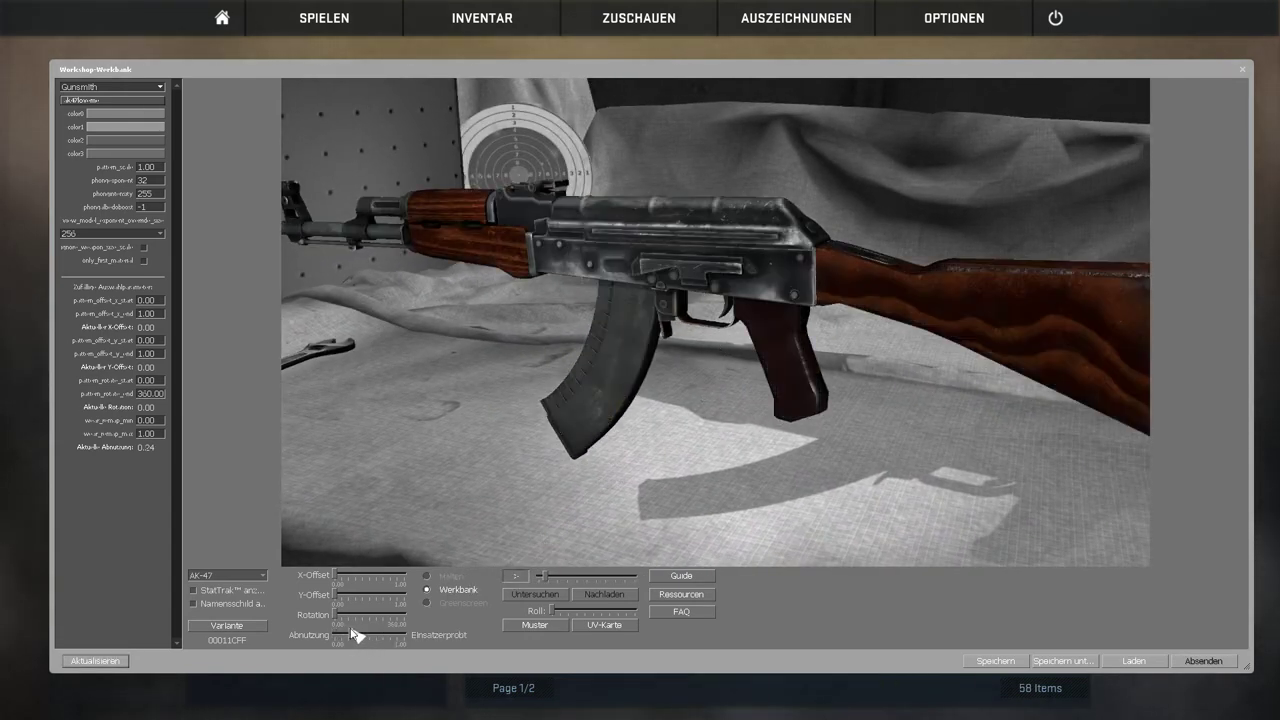
{"action": "left_click_drag", "start_coordinate": [355, 634], "coordinate": [257, 634]}
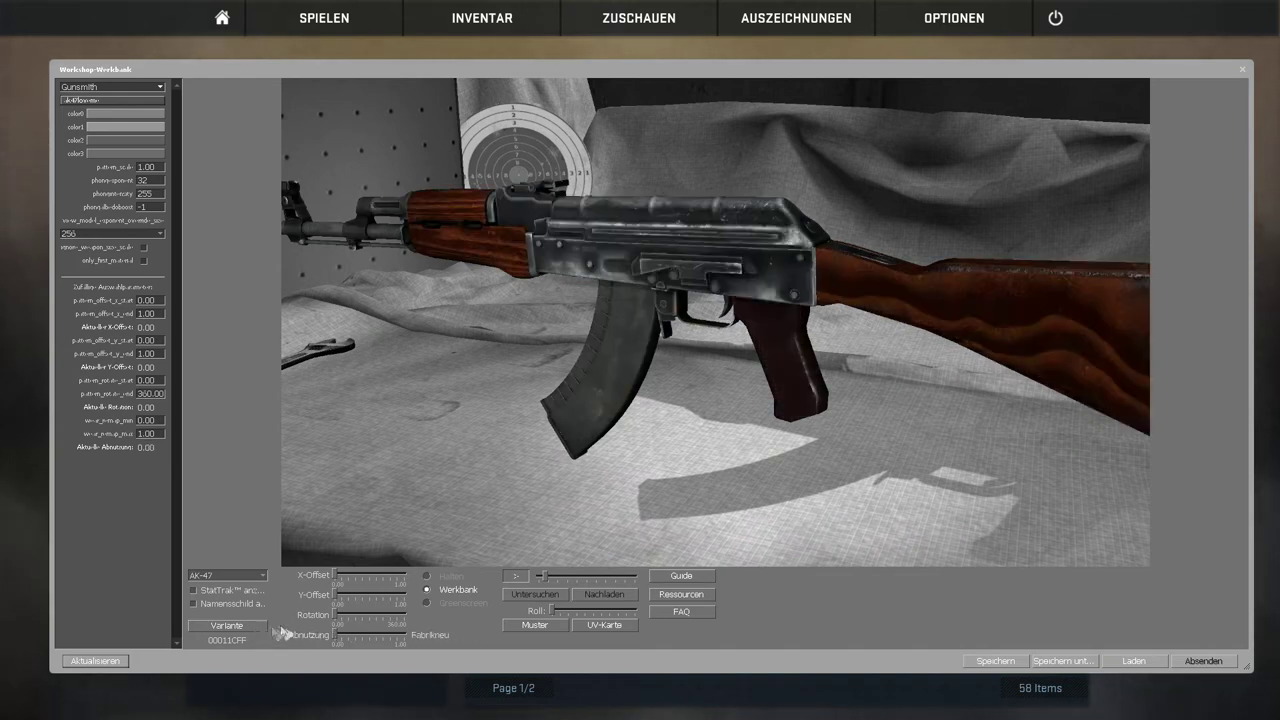
Experiment with pattern rotation, reset it to 0, and bring up the UV map.
{"action": "left_click", "coordinate": [352, 619]}
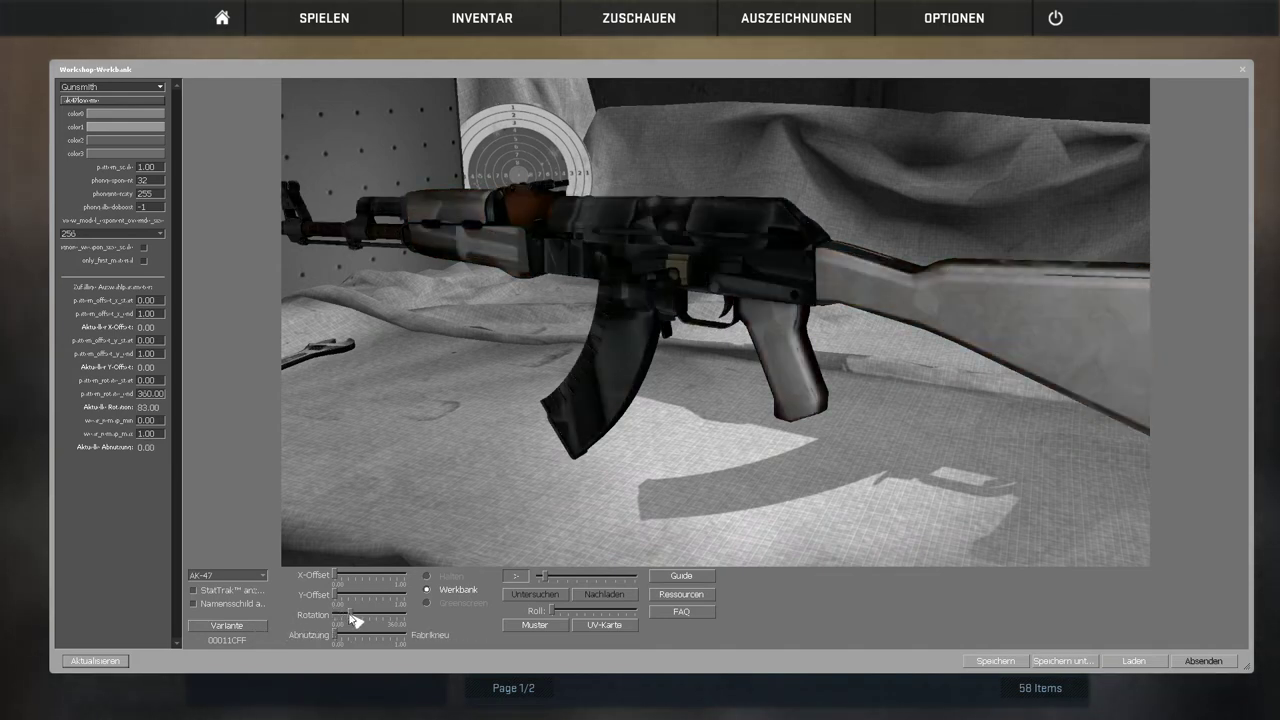
{"action": "left_click_drag", "start_coordinate": [352, 619], "coordinate": [248, 610]}
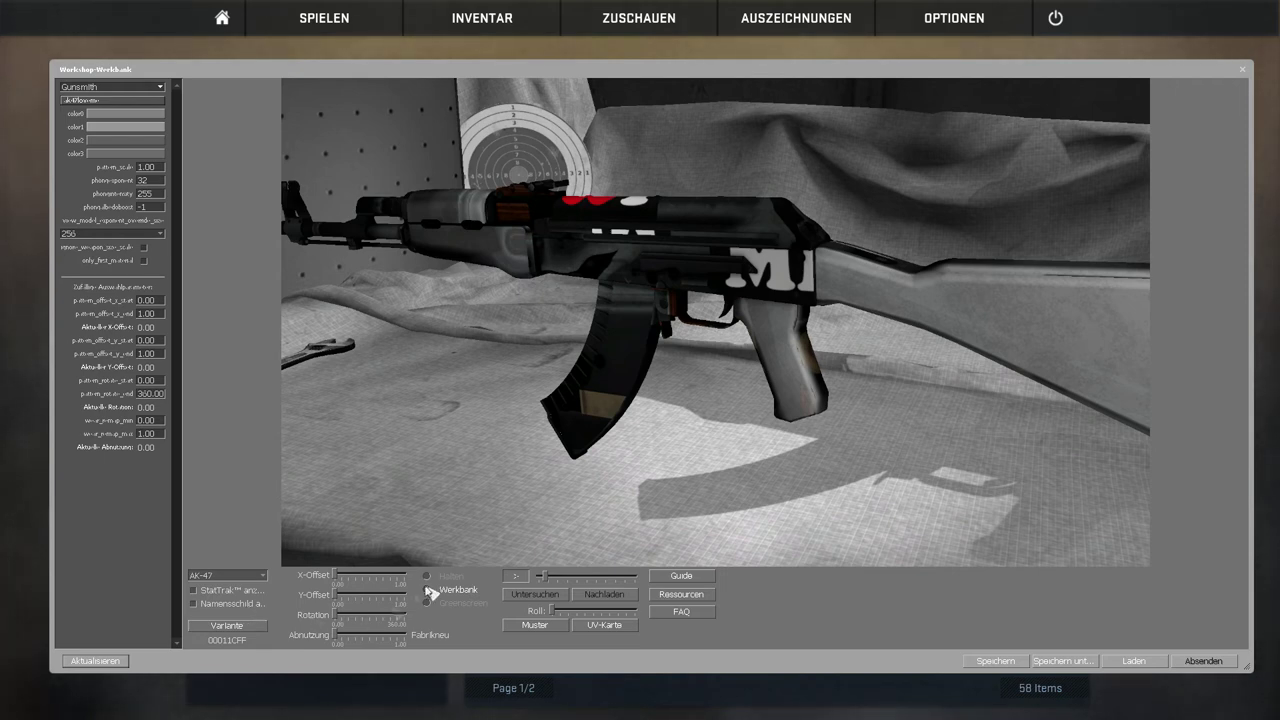
{"action": "left_click", "coordinate": [368, 580]}
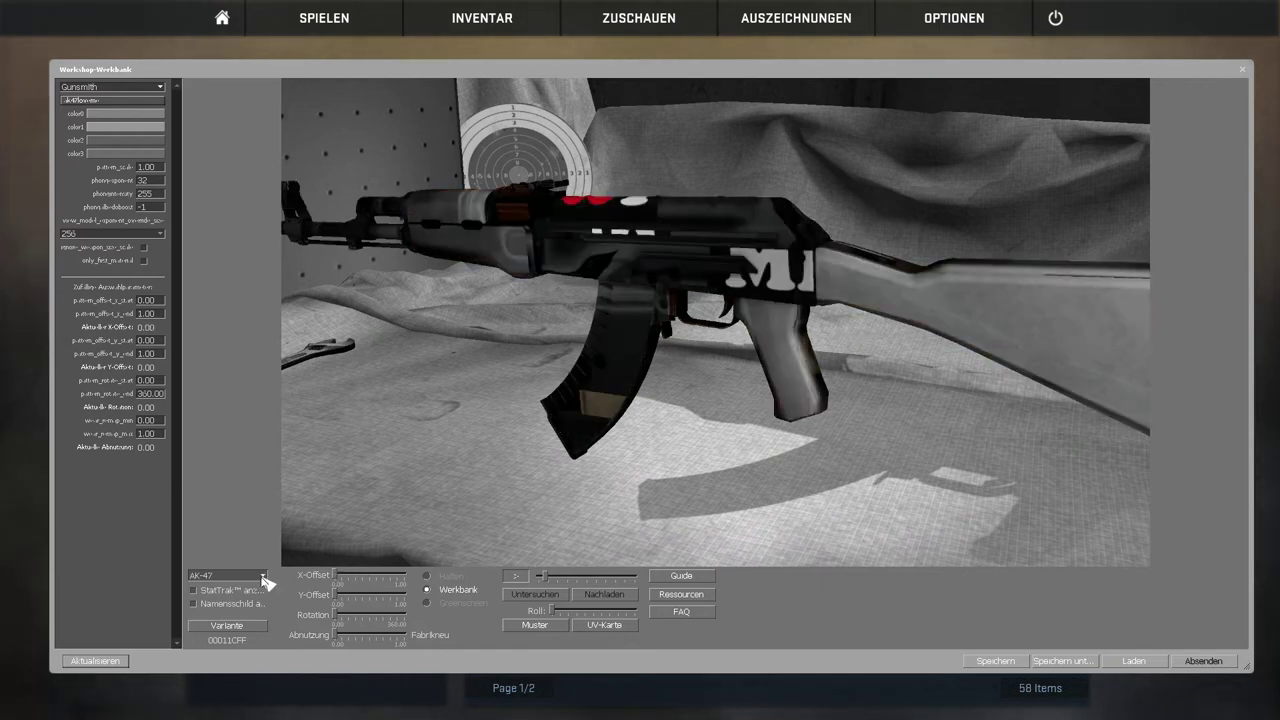
{"action": "left_click_drag", "start_coordinate": [342, 622], "coordinate": [353, 615]}
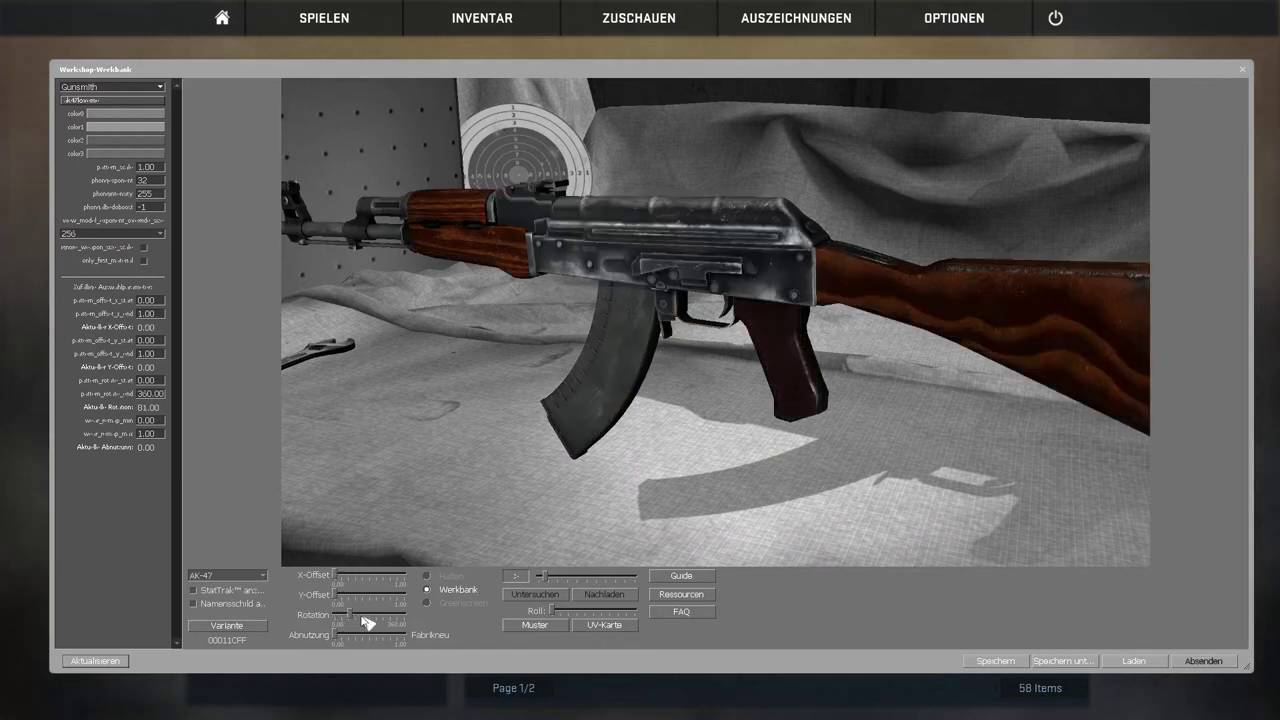
{"action": "left_click_drag", "start_coordinate": [365, 622], "coordinate": [176, 615]}
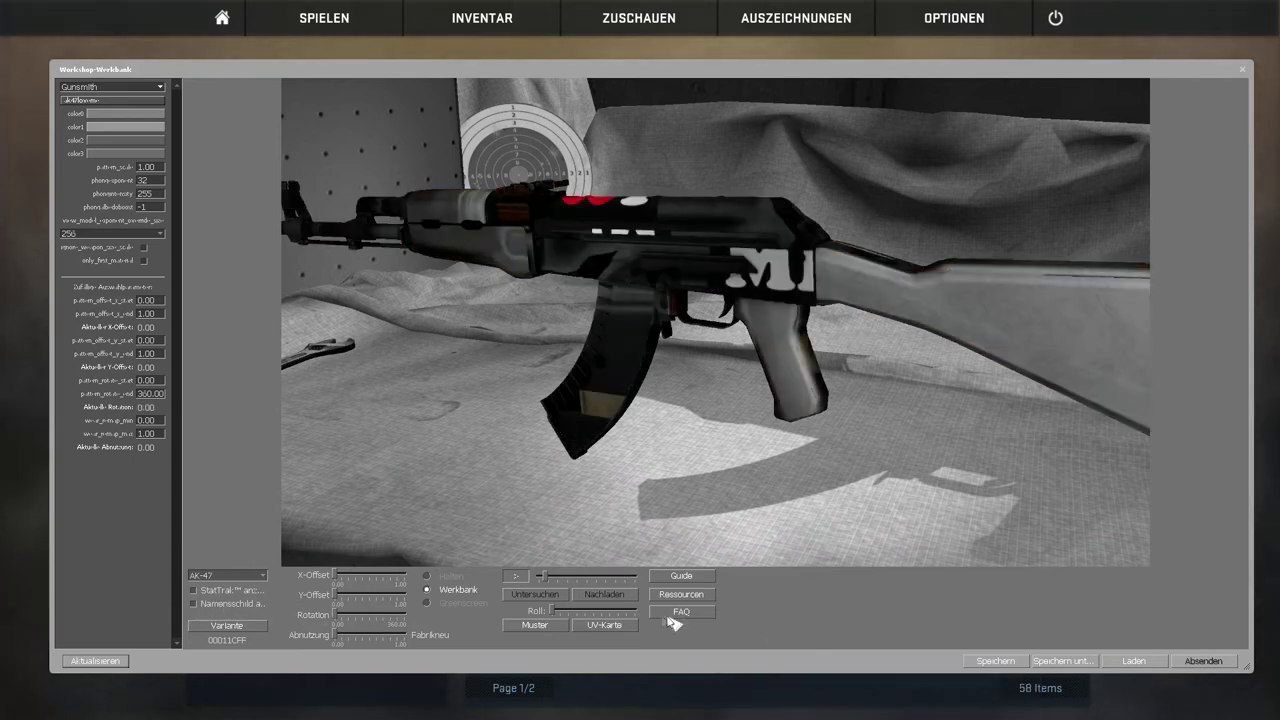
{"action": "left_click", "coordinate": [597, 626]}
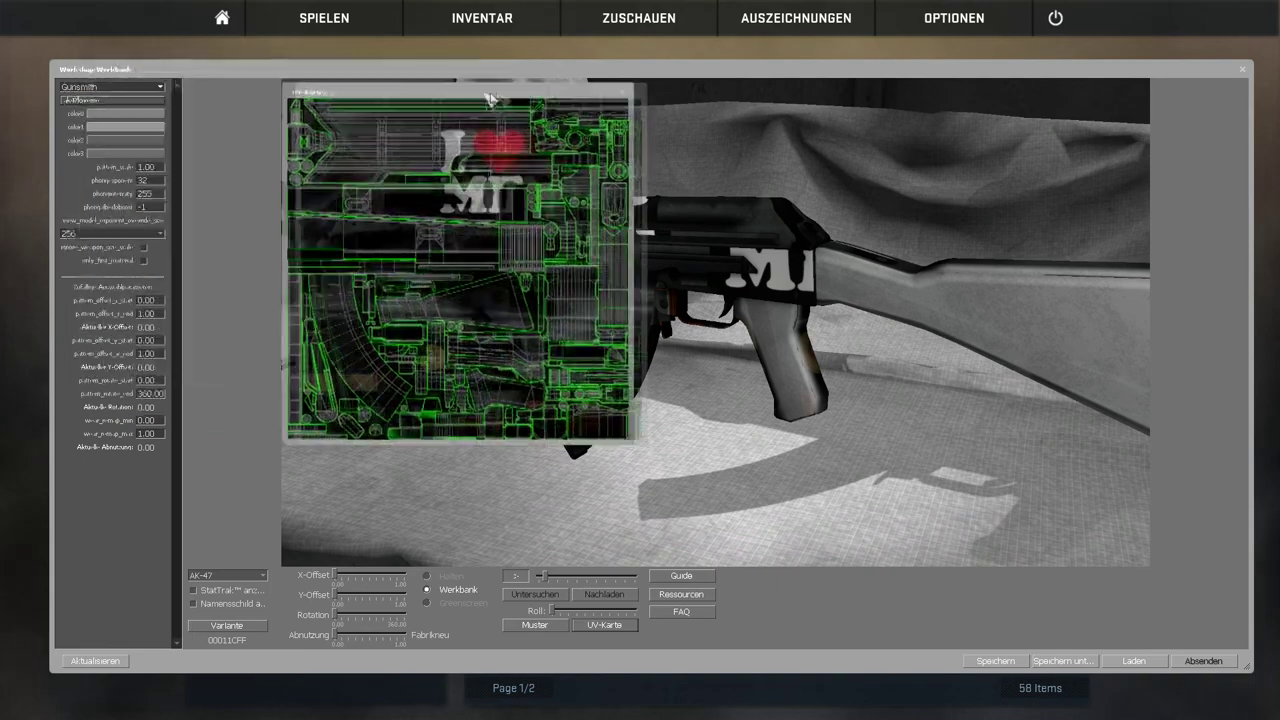
Enlarge the UV map, view the pattern texture, roll the weapon, and reset rotation from 52 to 0.
{"action": "left_click_drag", "start_coordinate": [641, 440], "coordinate": [1063, 615]}
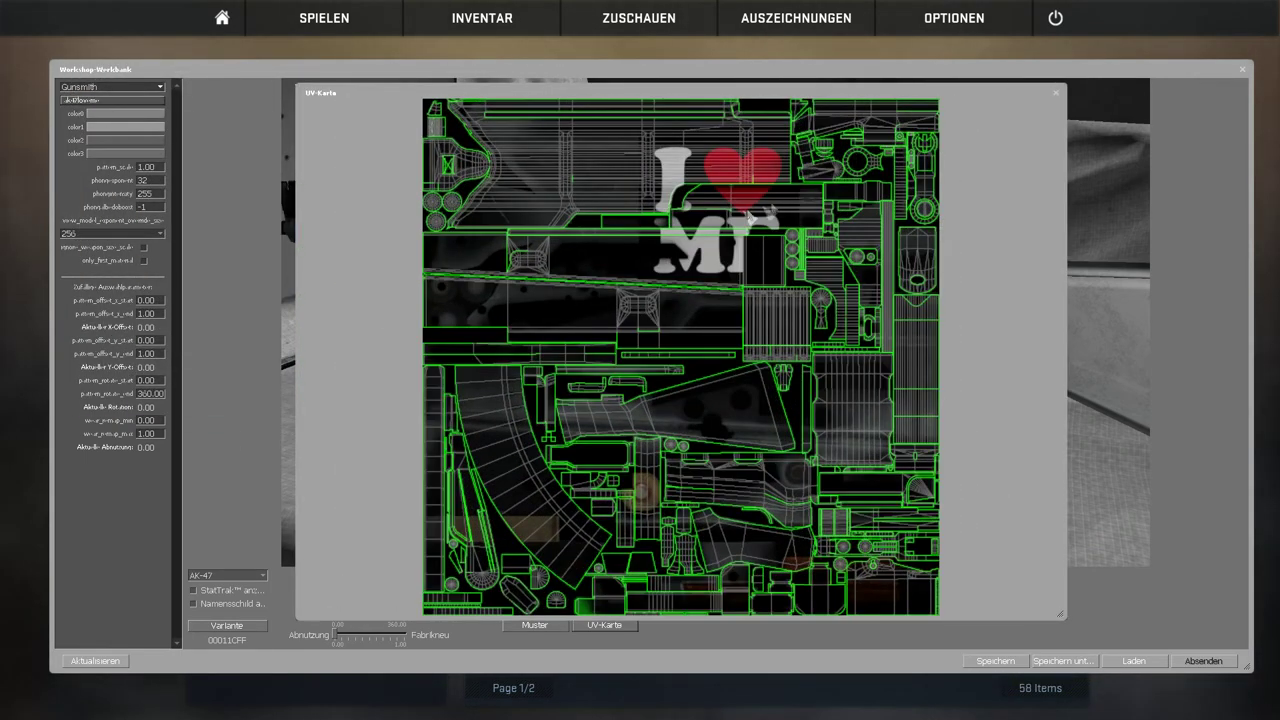
{"action": "left_click", "coordinate": [1054, 97]}
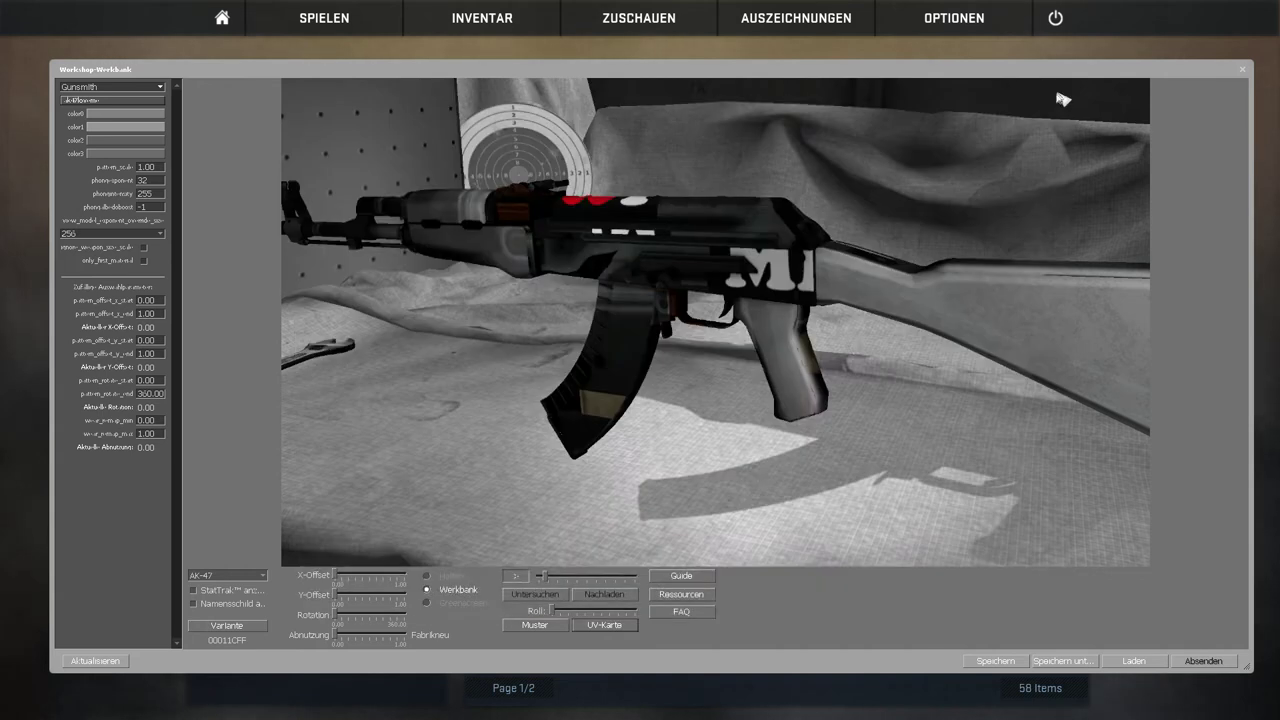
{"action": "left_click", "coordinate": [534, 625]}
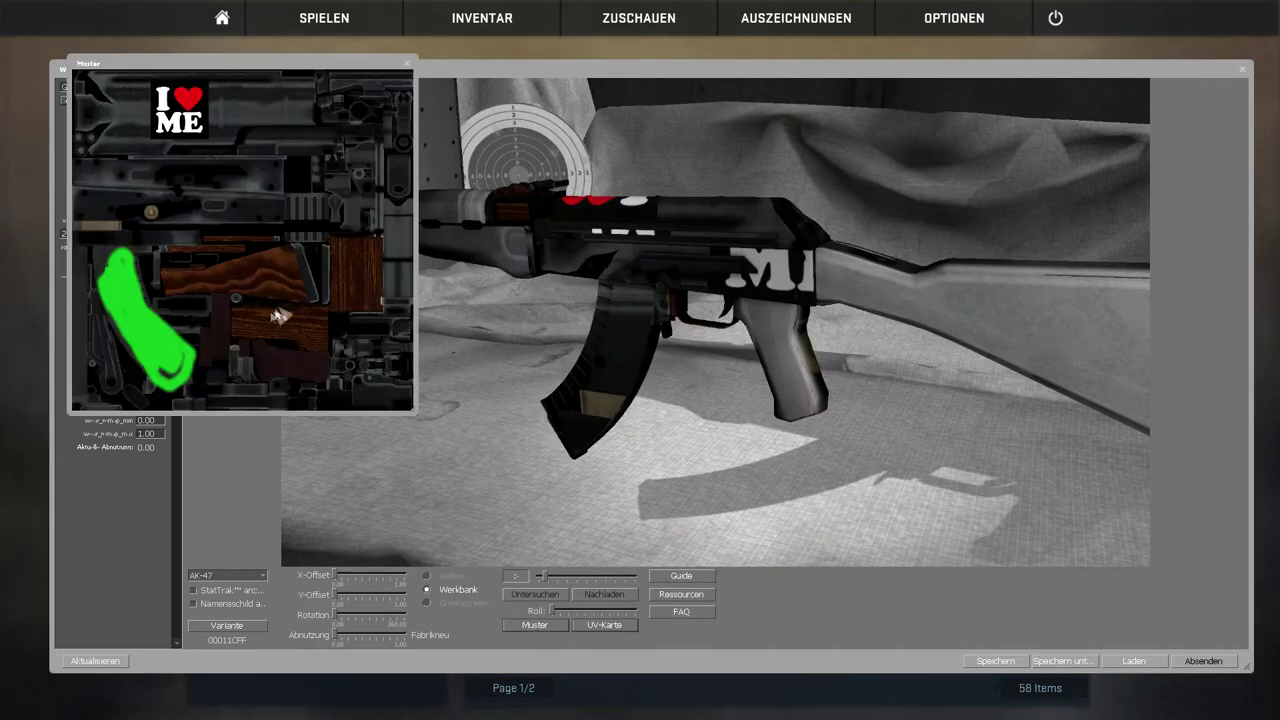
{"action": "left_click", "coordinate": [604, 625]}
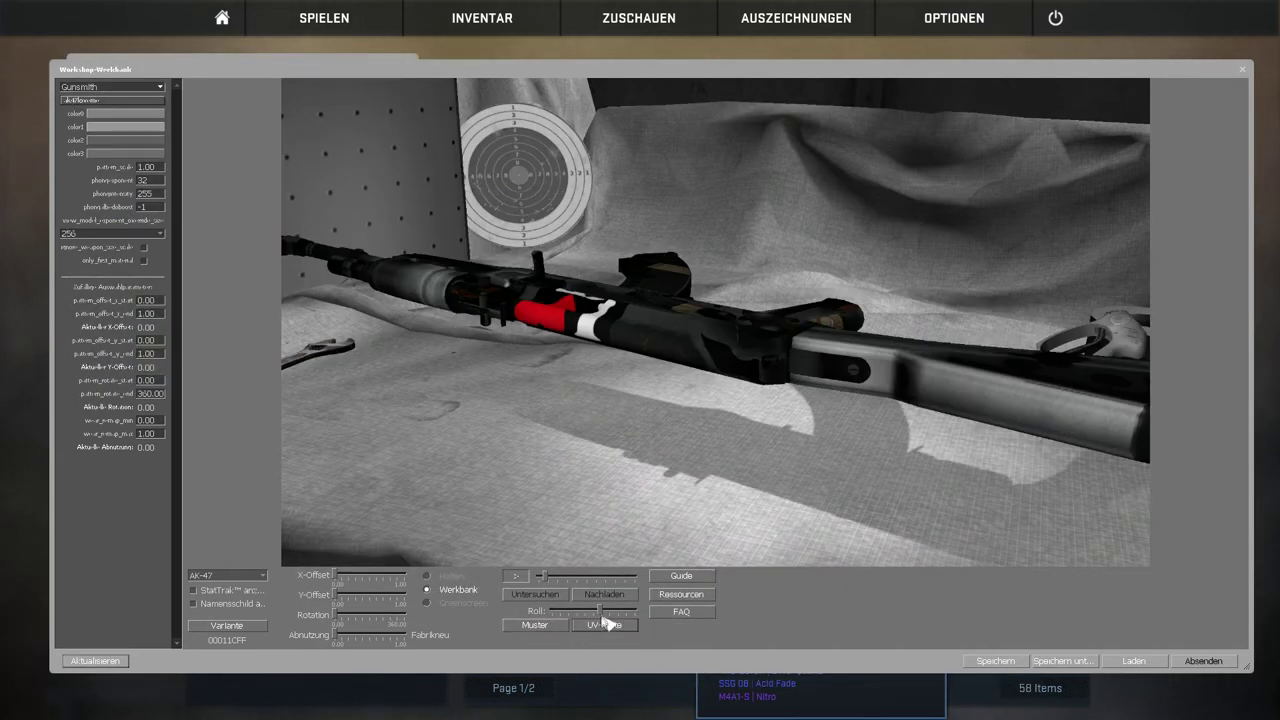
{"action": "mouse_move", "coordinate": [599, 610]}
{"action": "left_mouse_down"}
{"action": "mouse_move", "coordinate": [617, 611]}
{"action": "mouse_move", "coordinate": [551, 611]}
{"action": "left_mouse_up"}
{"action": "left_click_drag", "start_coordinate": [347, 618], "coordinate": [336, 618]}
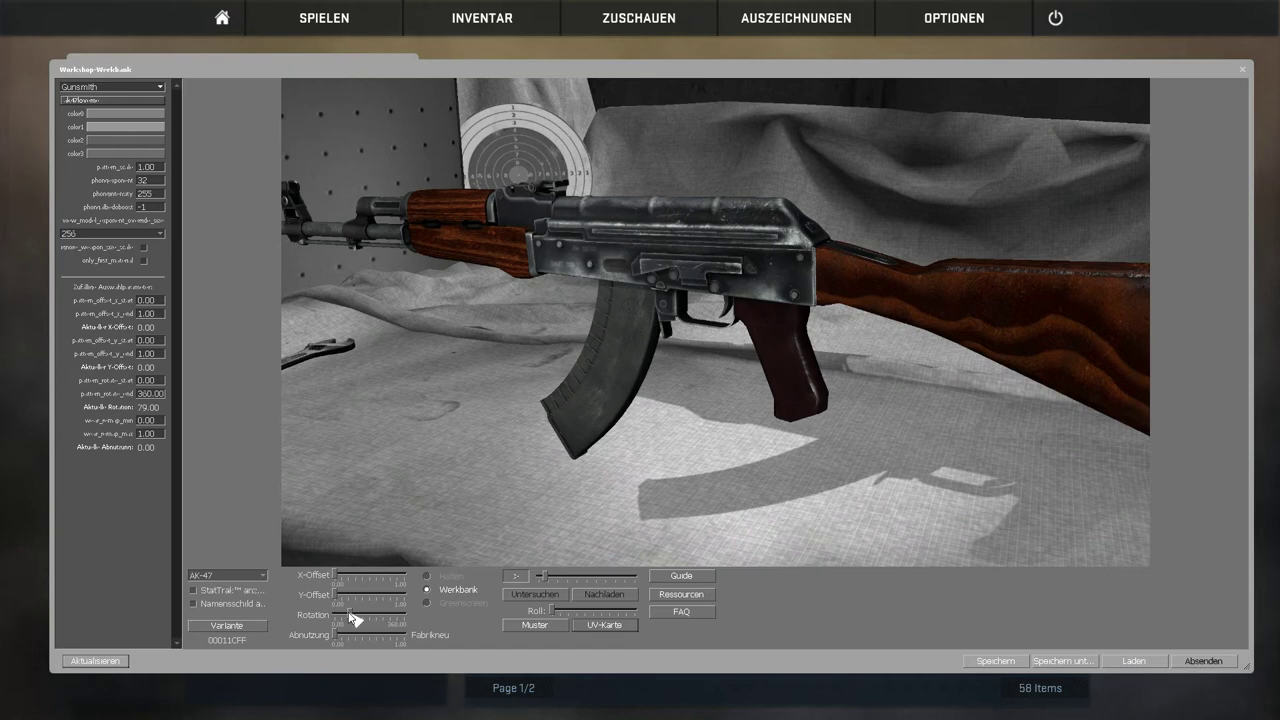
Reopen the UV map and pattern texture, move the Workbench window down, then close the UV map.
{"action": "left_click", "coordinate": [604, 624]}
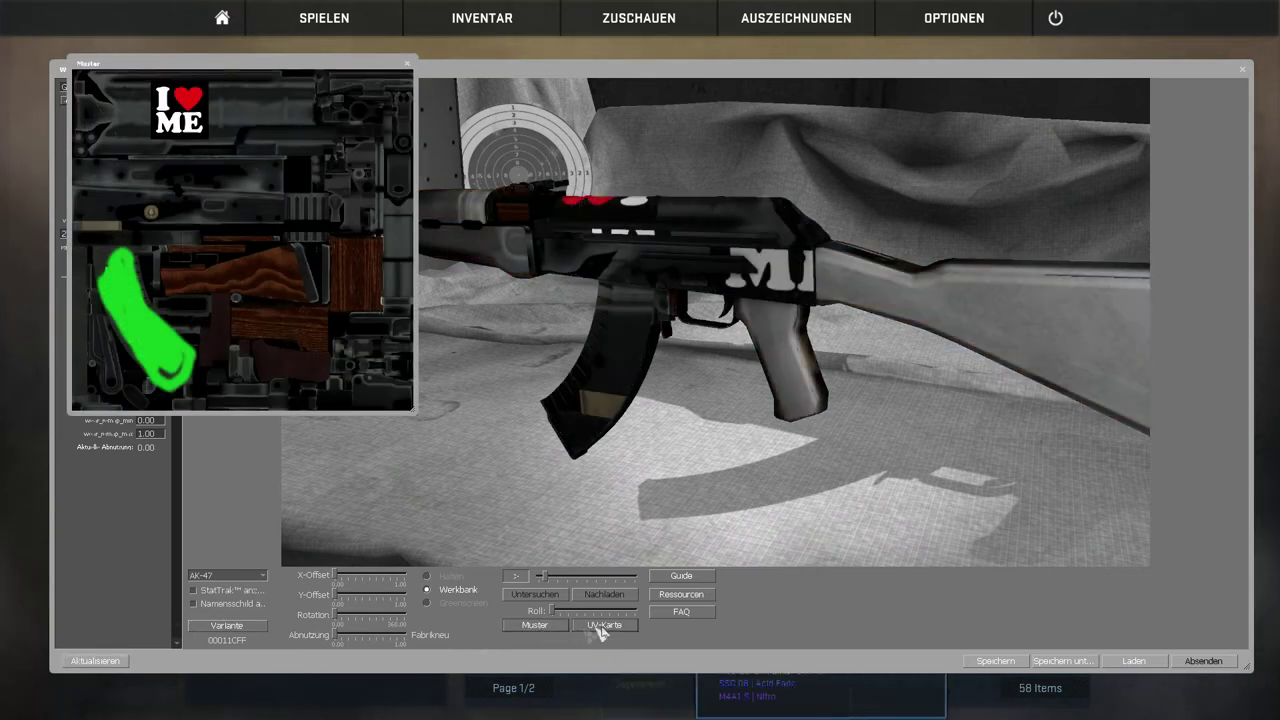
{"action": "left_click_drag", "start_coordinate": [257, 88], "coordinate": [813, 125]}
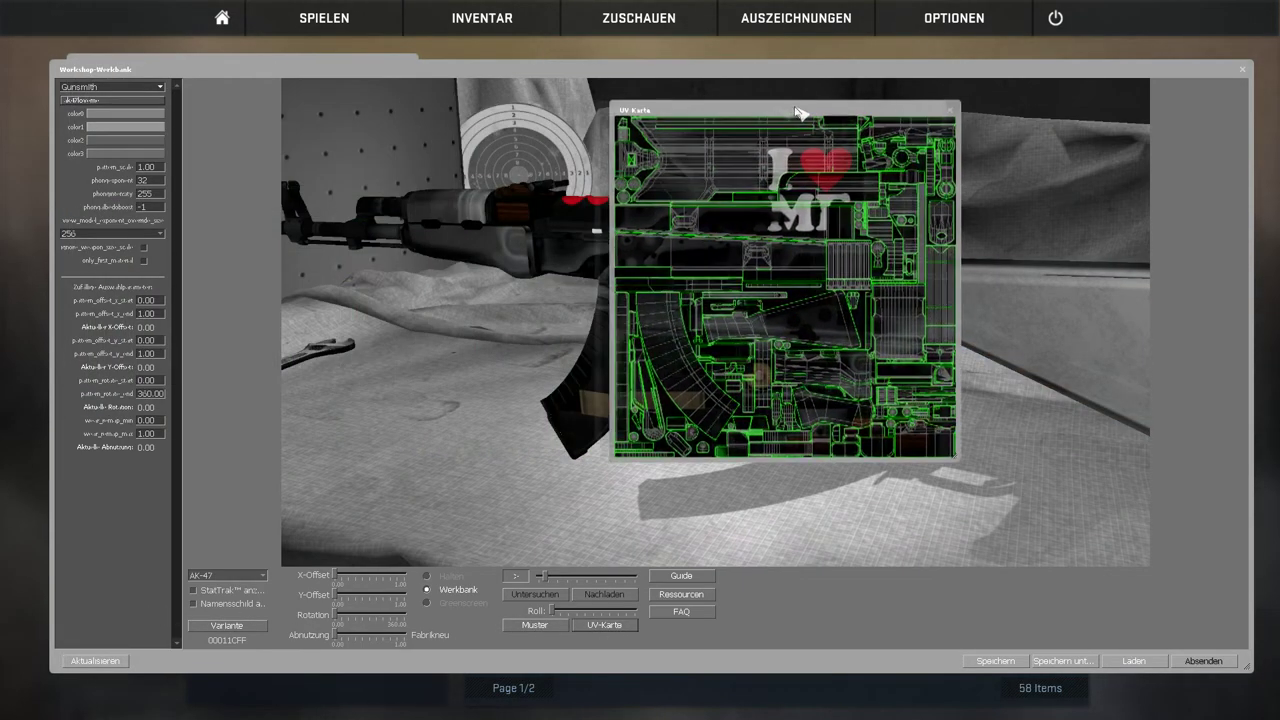
{"action": "left_click", "coordinate": [535, 625]}
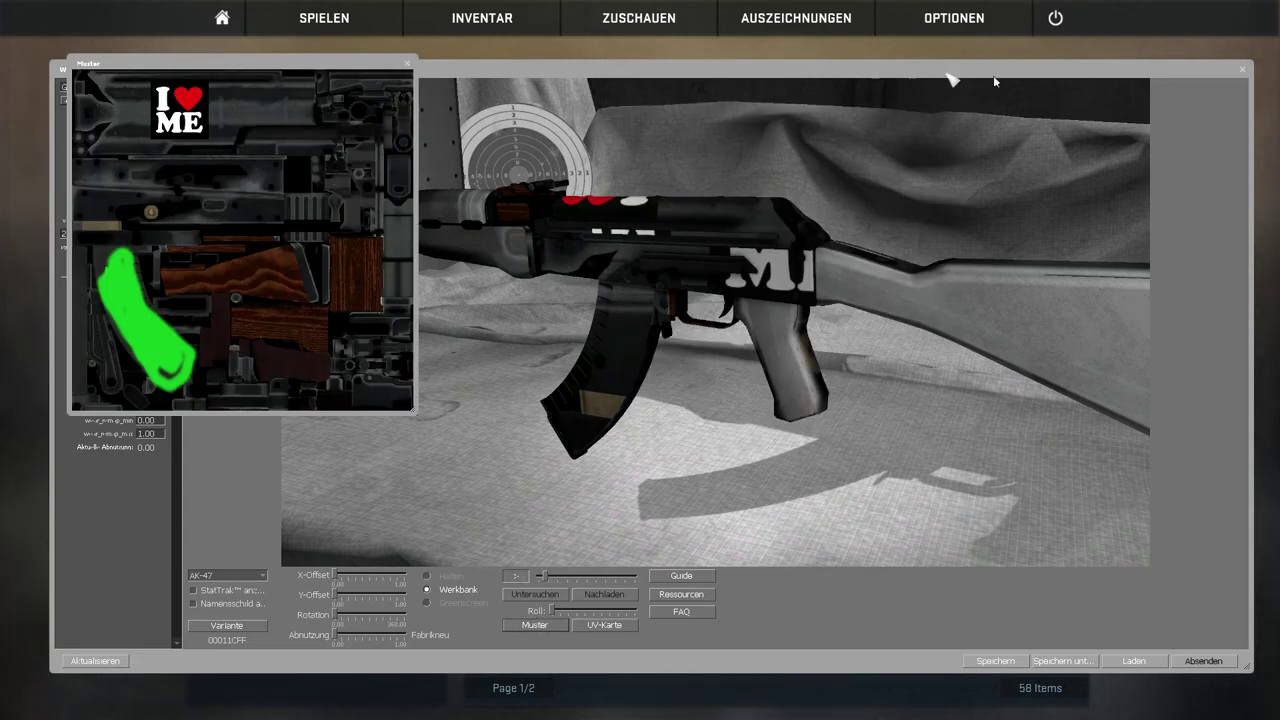
{"action": "left_click_drag", "start_coordinate": [1186, 71], "coordinate": [858, 378]}
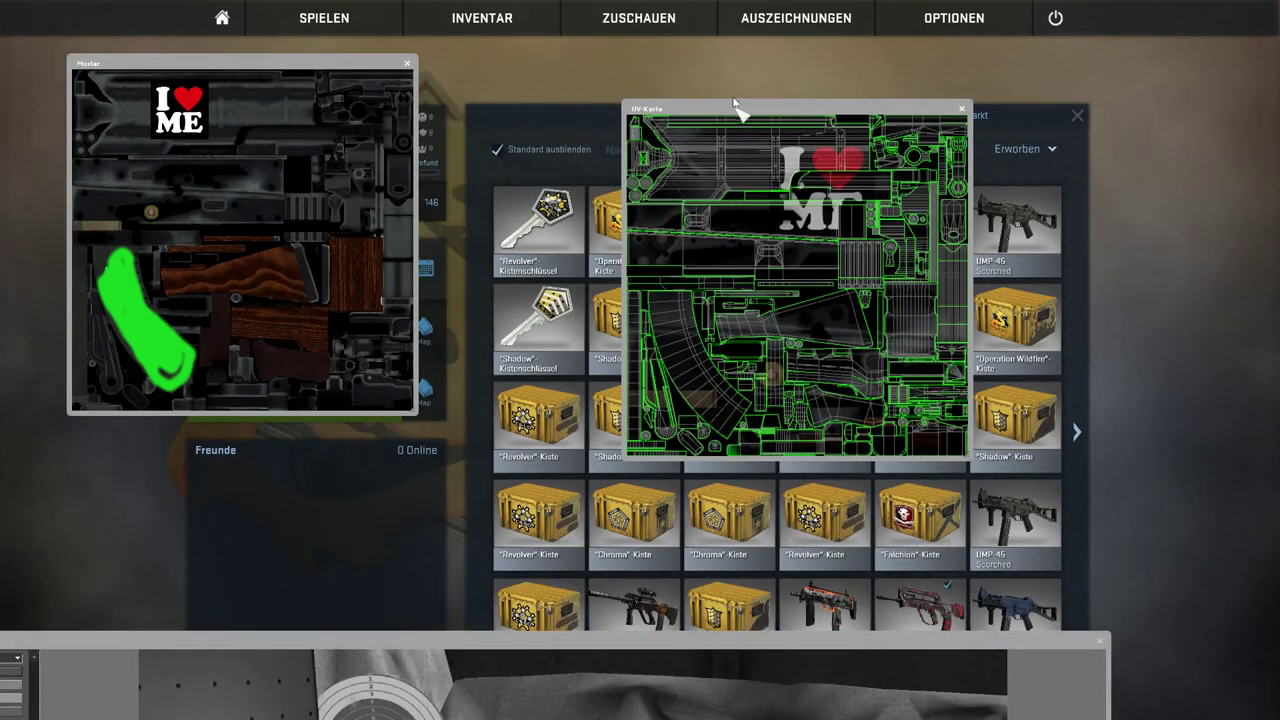
{"action": "left_click_drag", "start_coordinate": [727, 114], "coordinate": [576, 51]}
{"action": "left_click_drag", "start_coordinate": [819, 391], "coordinate": [1055, 540]}
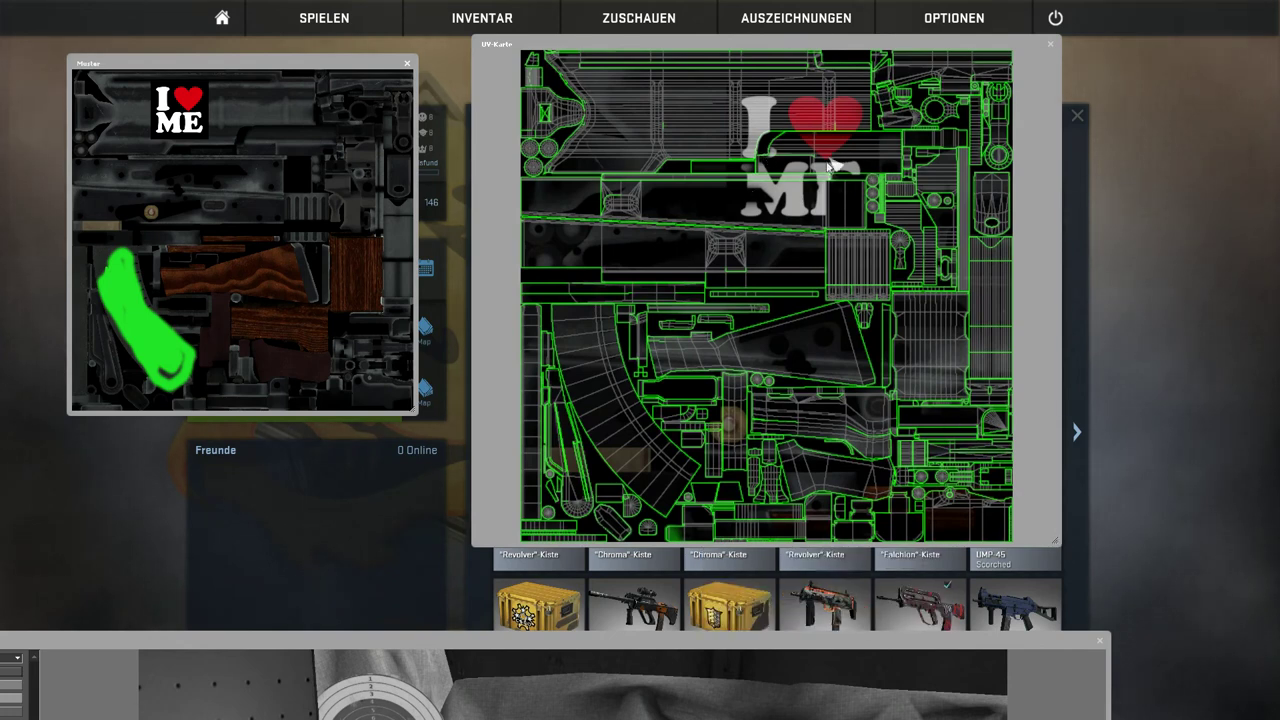
{"action": "mouse_move", "coordinate": [729, 520]}
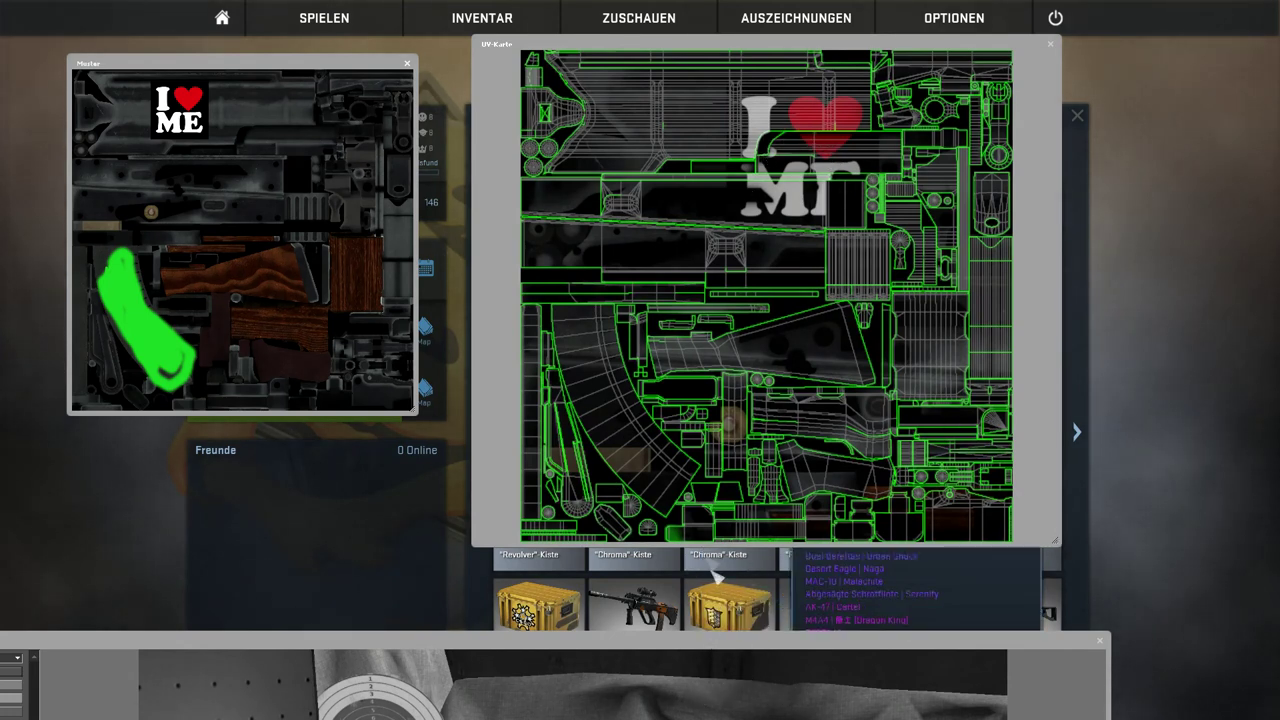
{"action": "left_click", "coordinate": [1051, 45]}
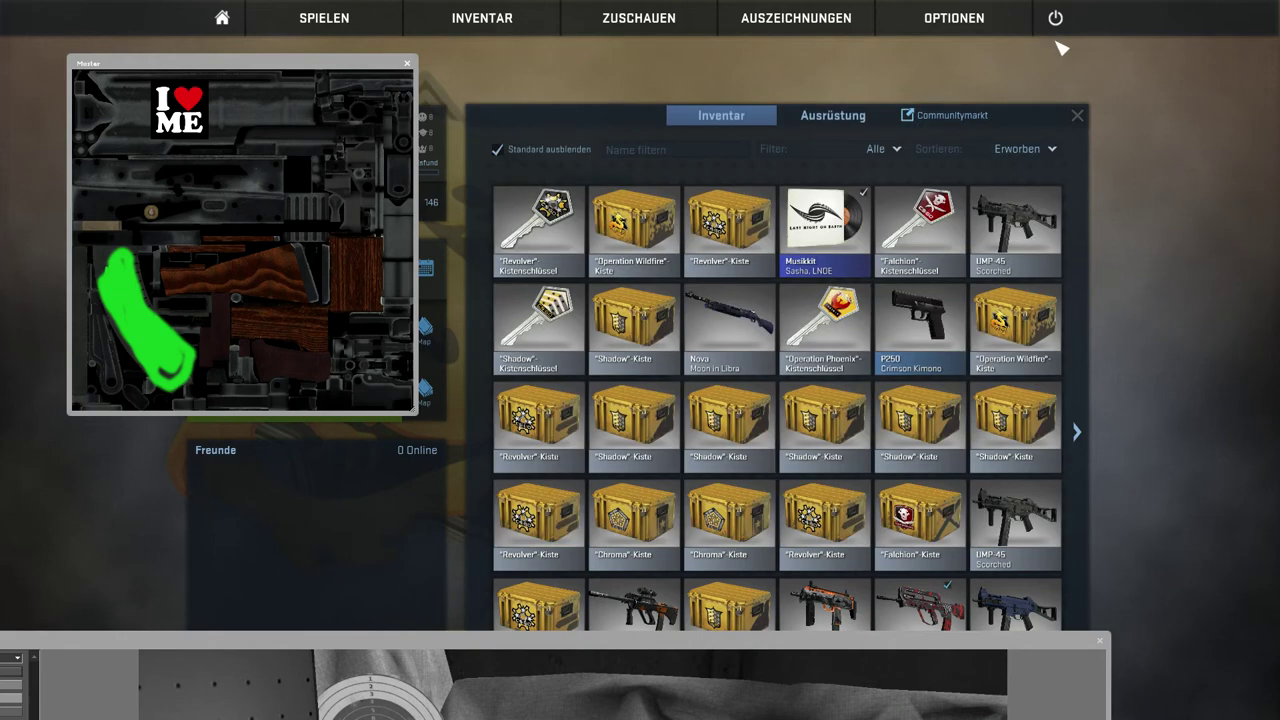
Close the pattern image and save the workbench settings as ak.TXT on the Desktop.
{"action": "left_click", "coordinate": [406, 63]}
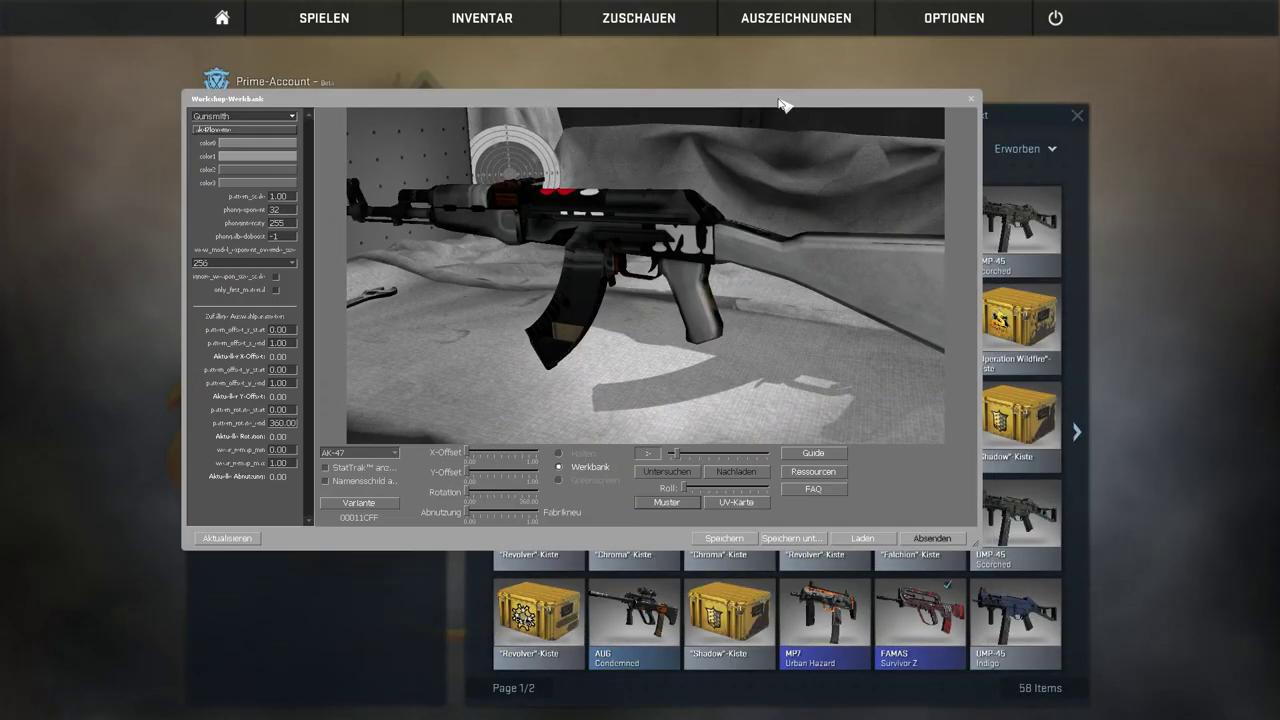
{"action": "left_click", "coordinate": [720, 539]}
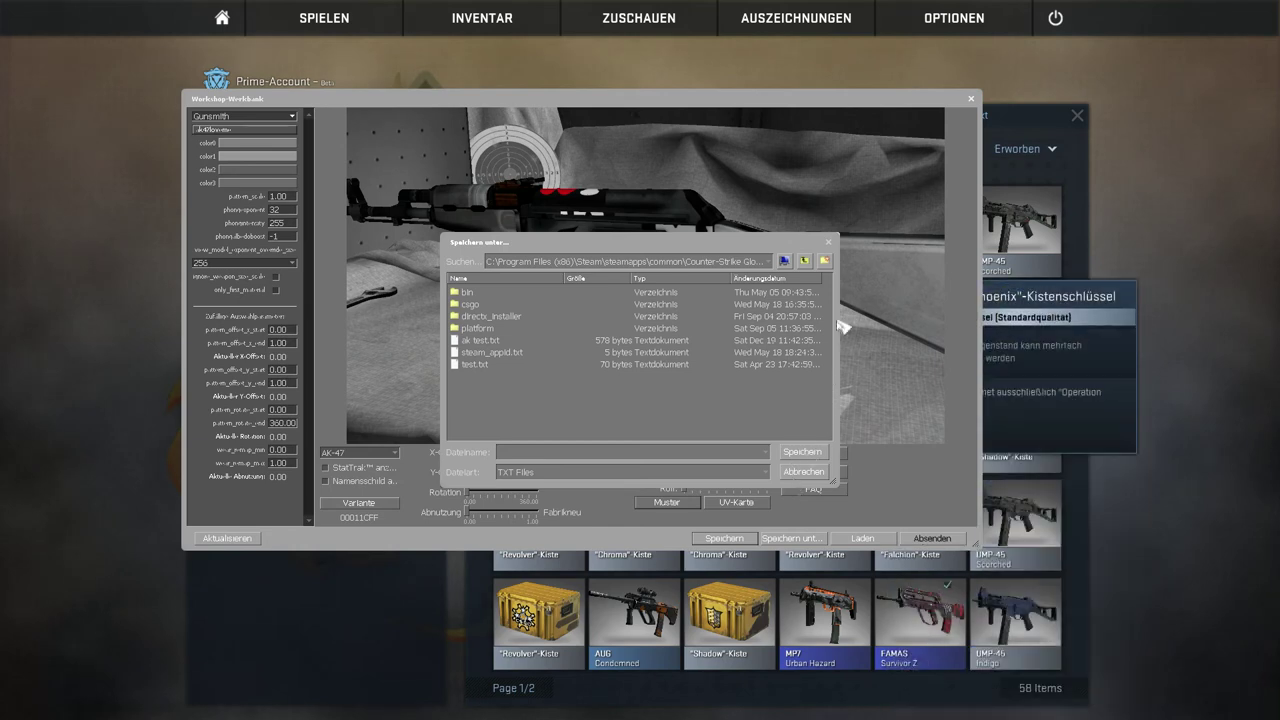
{"action": "left_click", "coordinate": [665, 267]}
{"action": "left_click", "coordinate": [598, 288]}
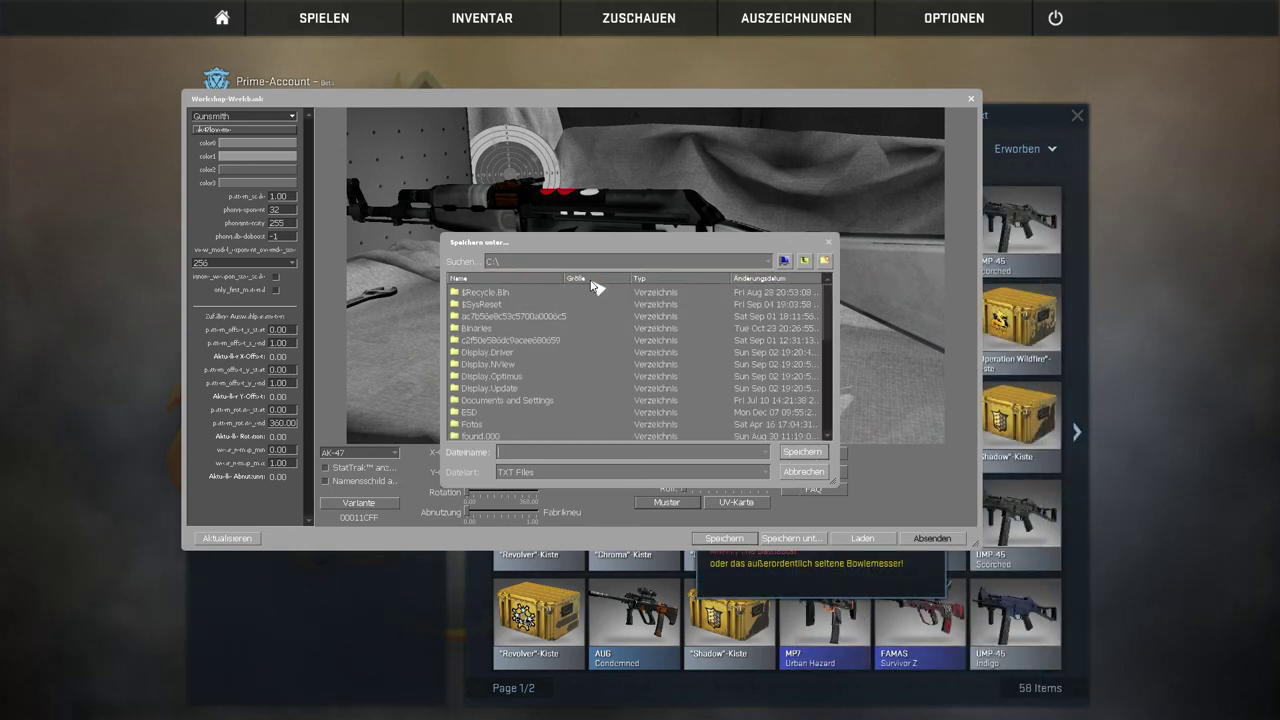
{"action": "left_click", "coordinate": [503, 279]}
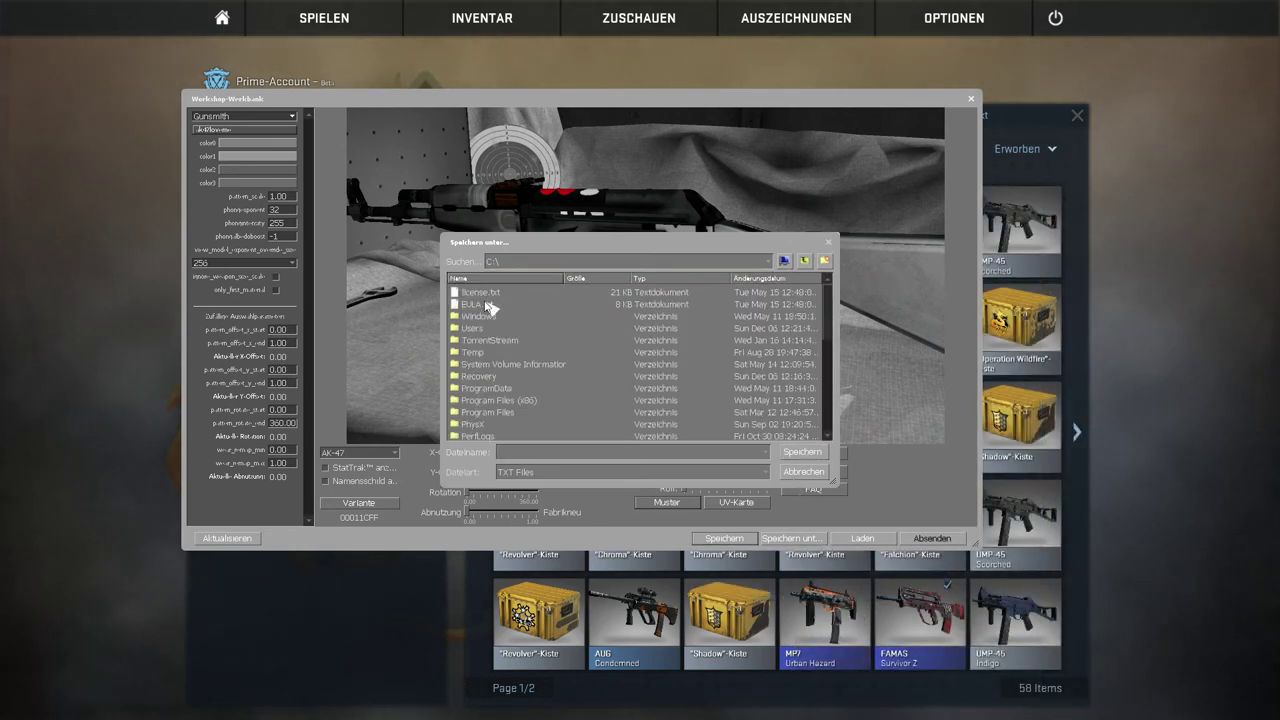
{"action": "double_click", "coordinate": [491, 329]}
{"action": "double_click", "coordinate": [498, 310]}
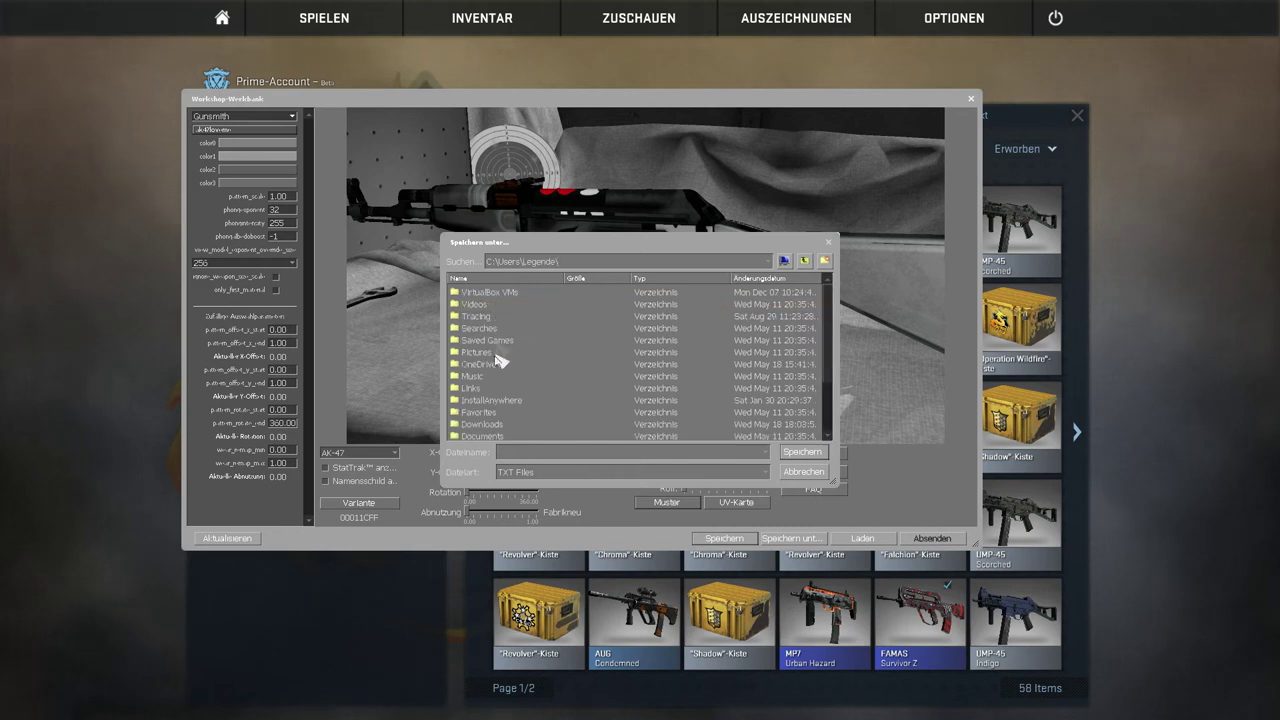
{"action": "left_click", "coordinate": [504, 280]}
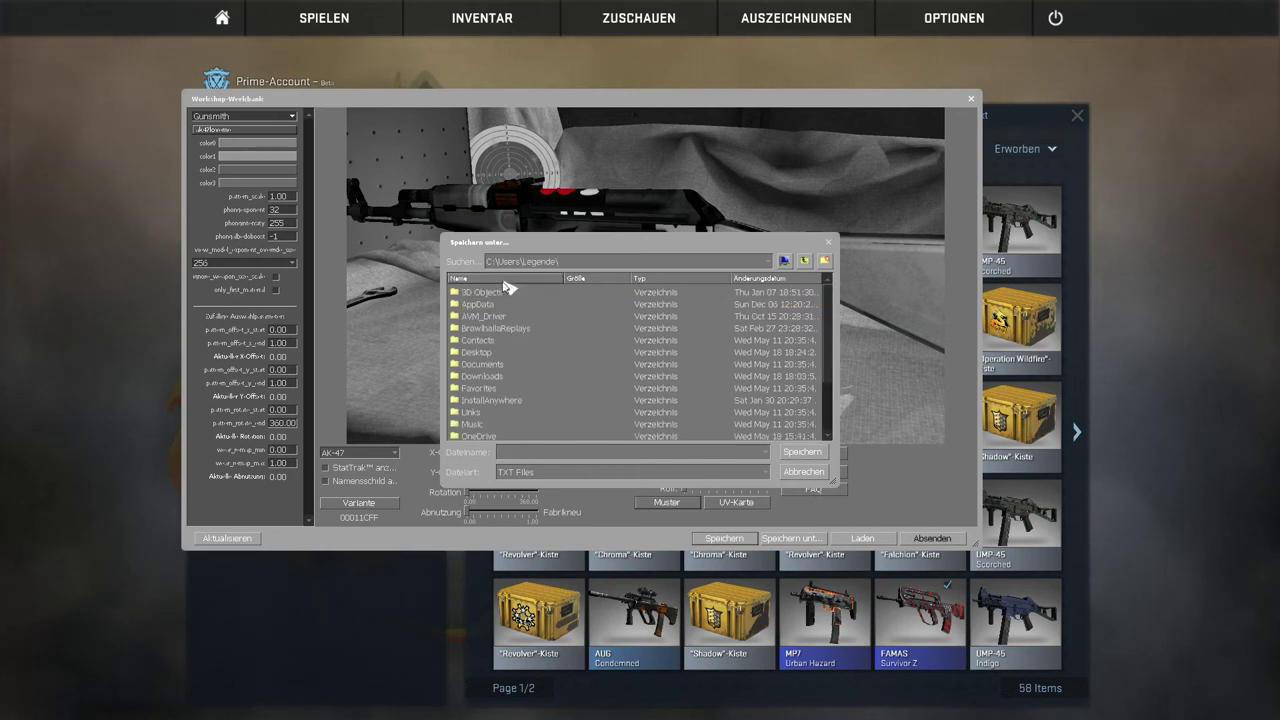
{"action": "double_click", "coordinate": [494, 353]}
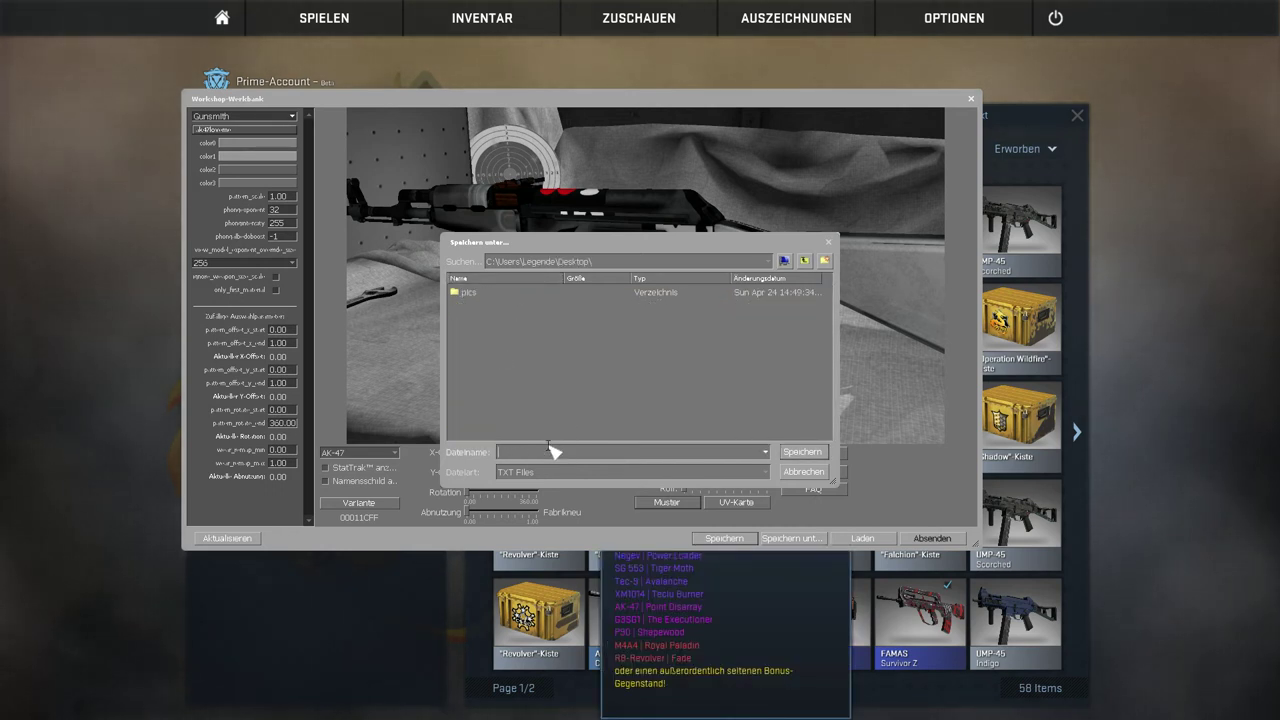
{"action": "left_click", "coordinate": [816, 452]}
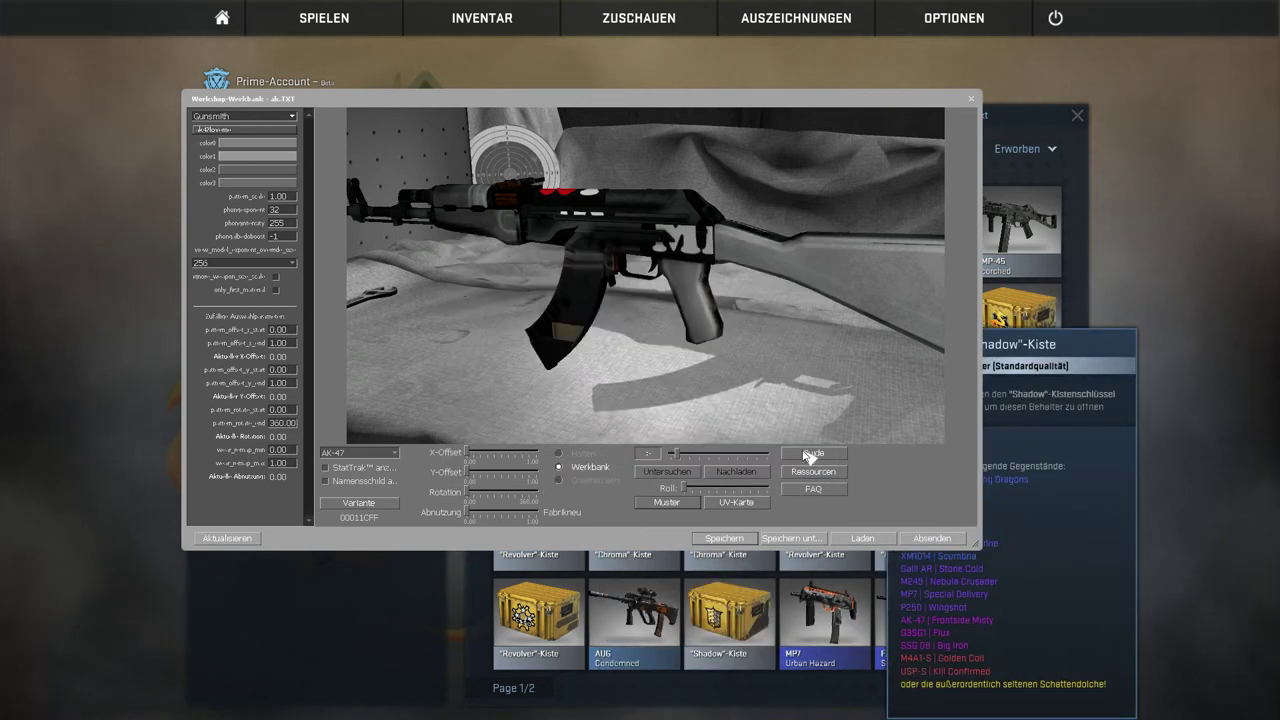
Open the publish form and choose Desktop\I love me.jpg as the preview image.
{"action": "left_click", "coordinate": [933, 541]}
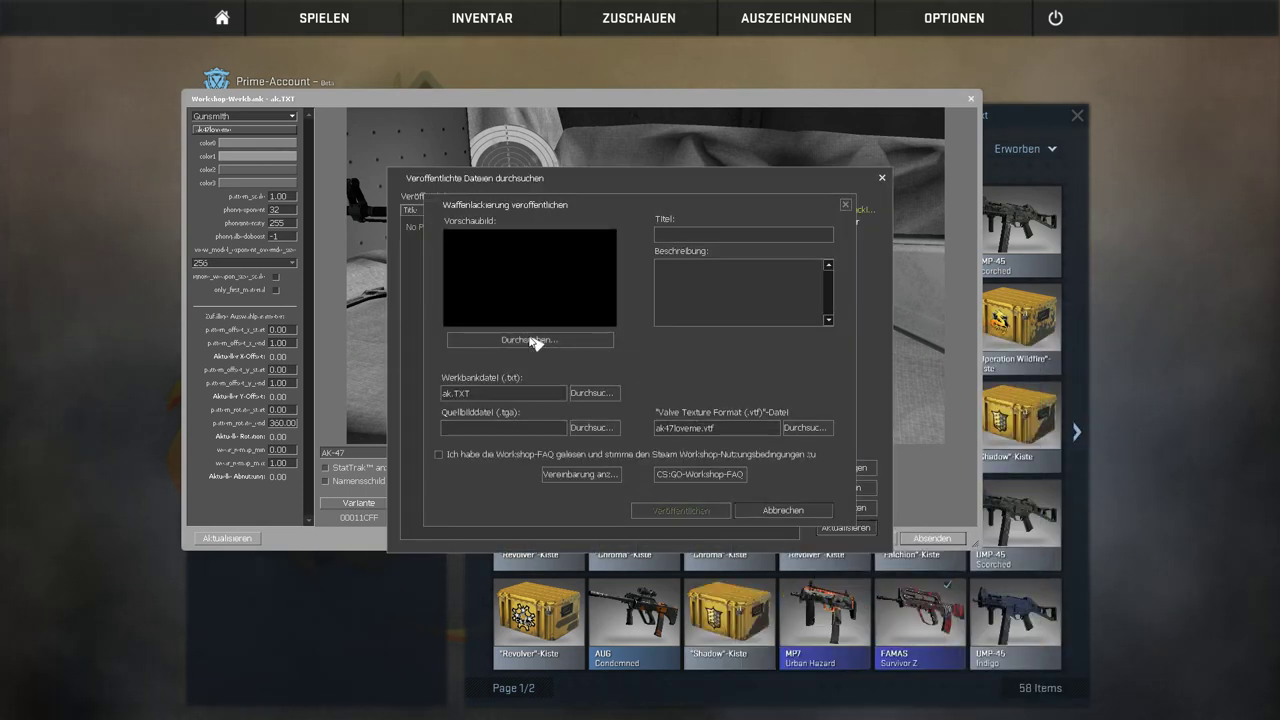
{"action": "left_click", "coordinate": [533, 341]}
{"action": "left_click", "coordinate": [522, 262]}
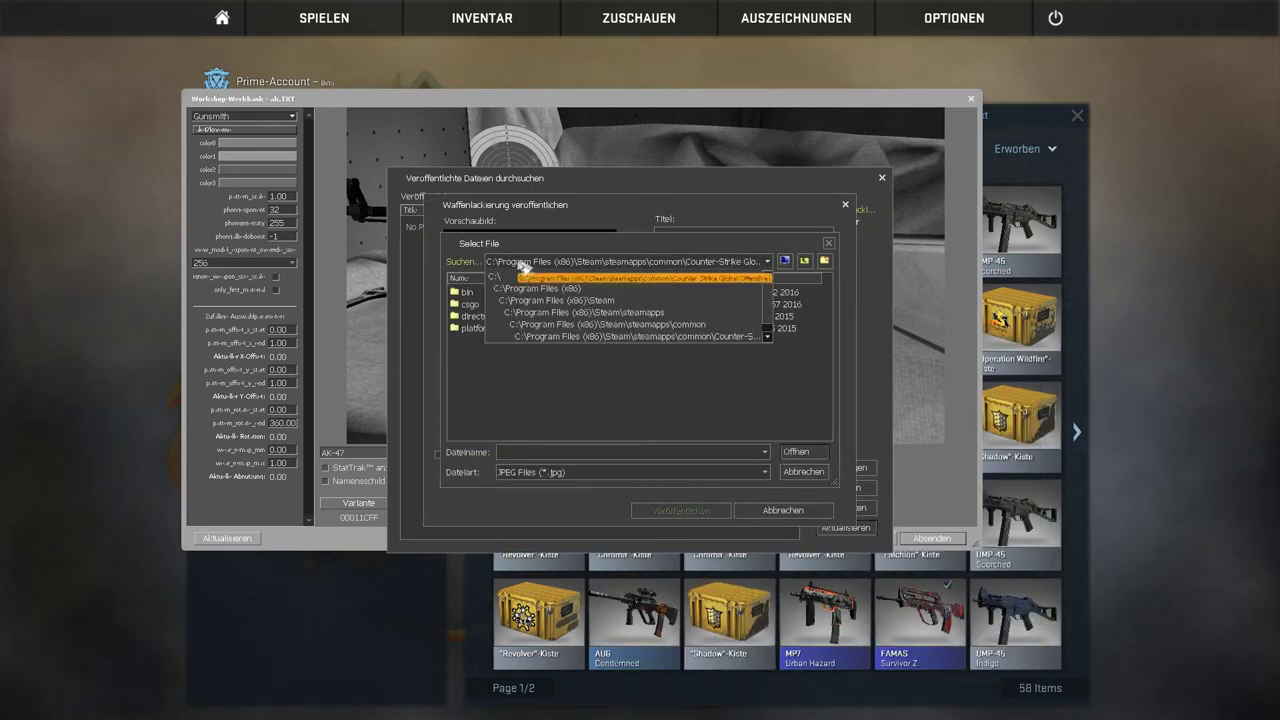
{"action": "left_click", "coordinate": [495, 277]}
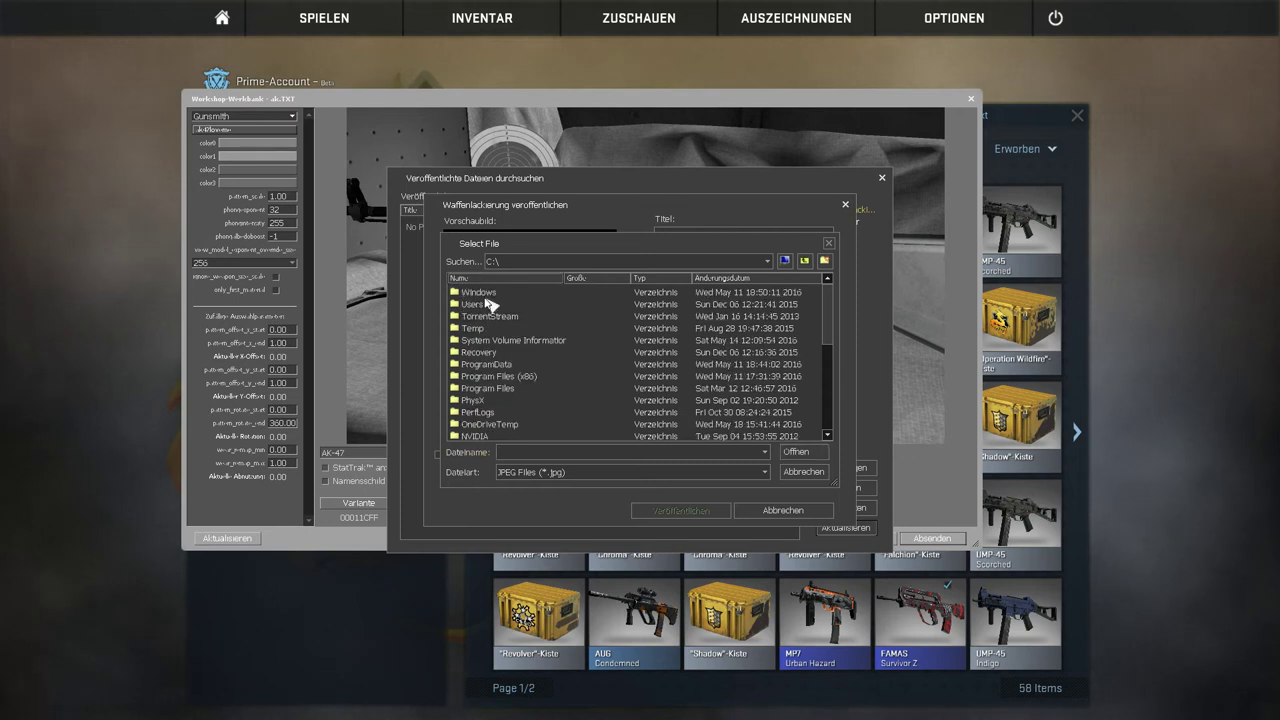
{"action": "double_click", "coordinate": [487, 303]}
{"action": "double_click", "coordinate": [487, 304]}
{"action": "scroll", "coordinate": [494, 302], "scroll_direction": "down", "scroll_amount": 3}
{"action": "double_click", "coordinate": [500, 352]}
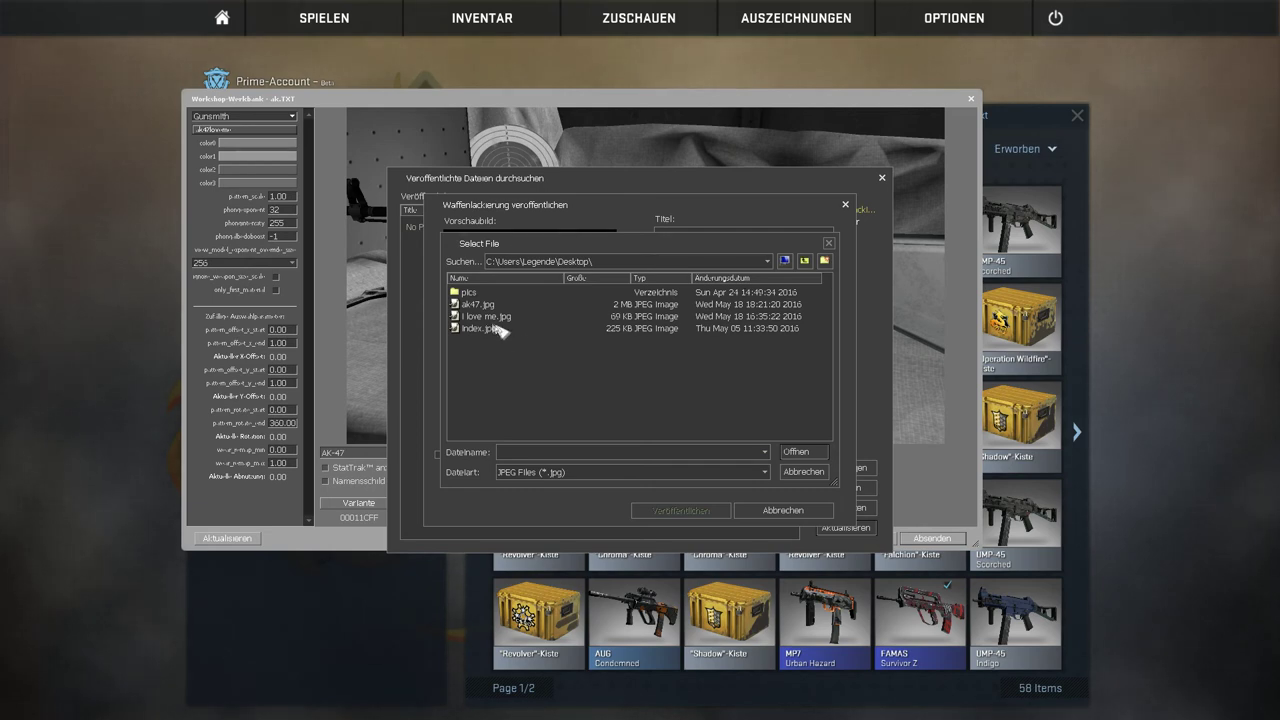
{"action": "left_click", "coordinate": [492, 317]}
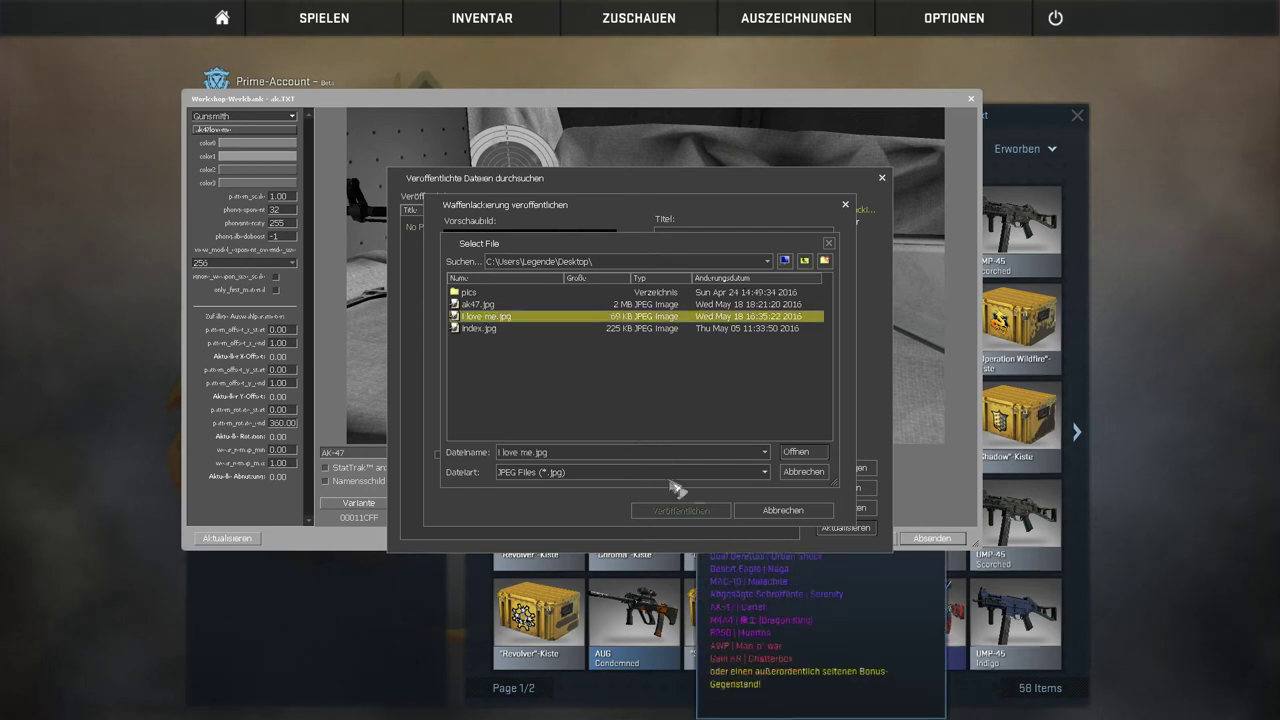
{"action": "left_click", "coordinate": [806, 452]}
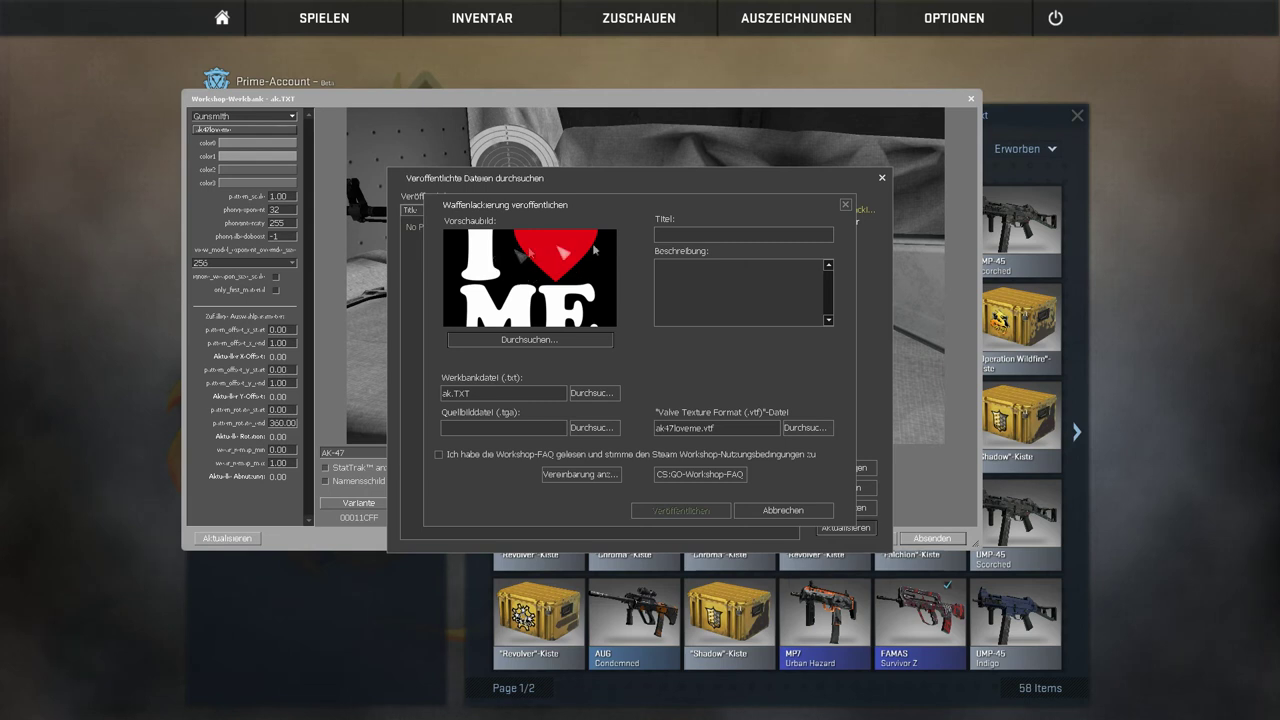
Fill in the title Ak47 I love me and description, then browse for the source TGA image.
{"action": "left_click", "coordinate": [714, 236]}
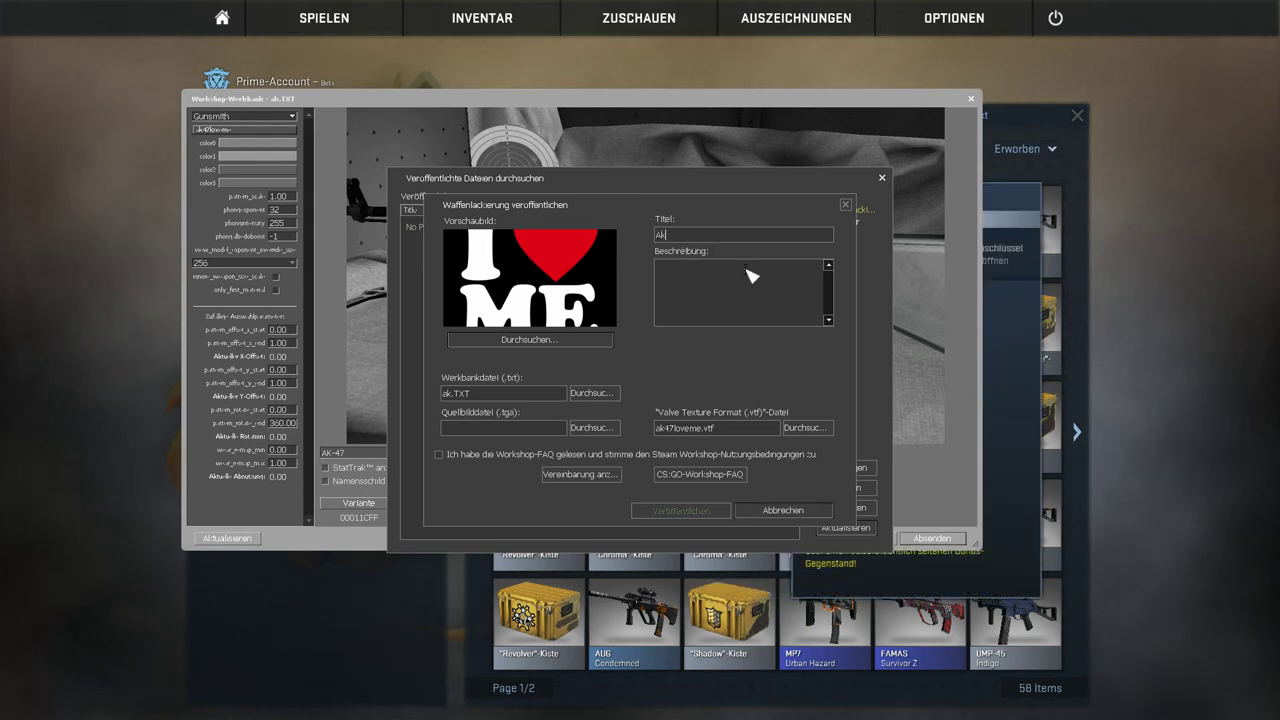
{"action": "type", "text": "Ak47 I love me"}
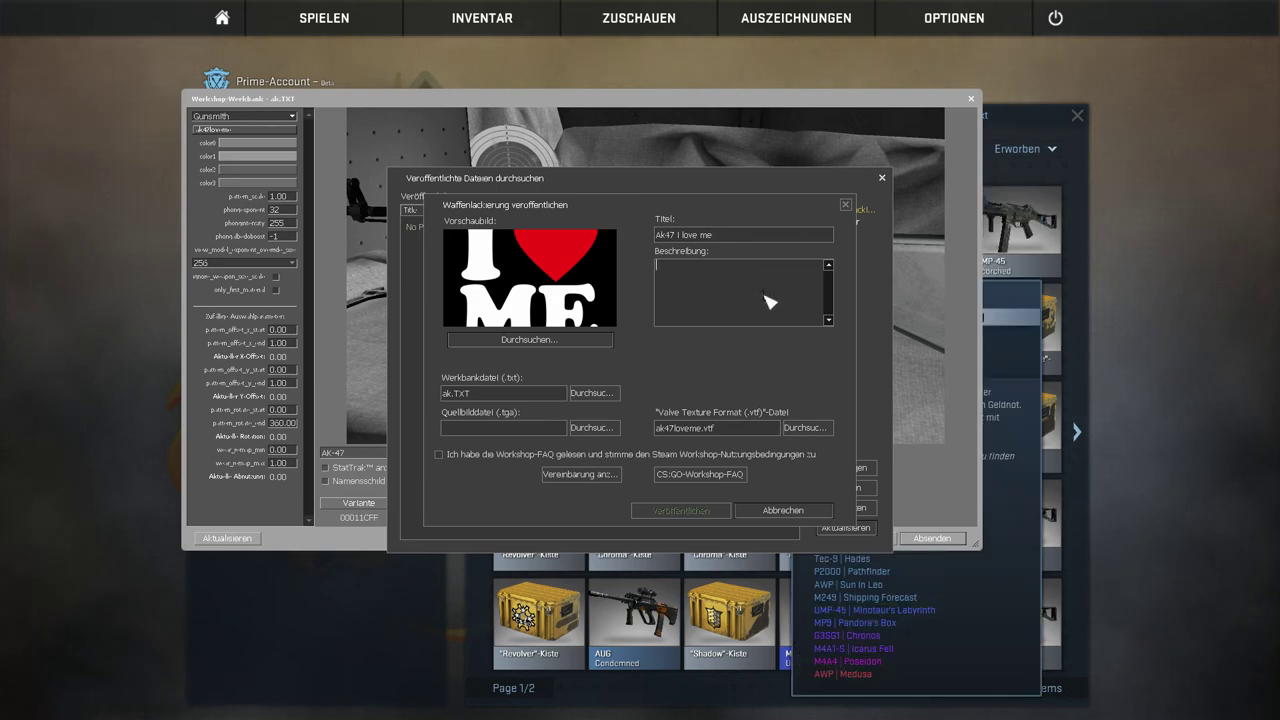
{"action": "left_click", "coordinate": [738, 314]}
{"action": "double_click", "coordinate": [505, 394]}
{"action": "left_click", "coordinate": [520, 390]}
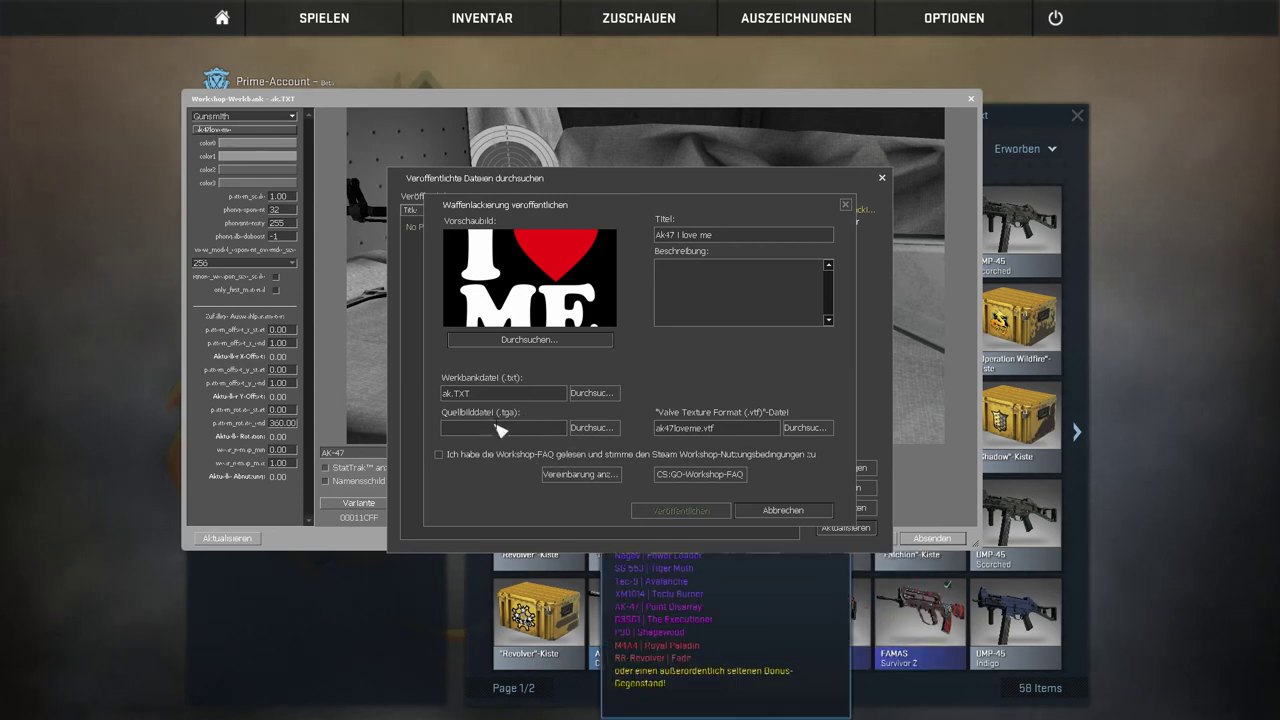
{"action": "left_click", "coordinate": [594, 429]}
Attach Desktop\ak47.tga as the Workbench source image file.
{"action": "left_click", "coordinate": [560, 261]}
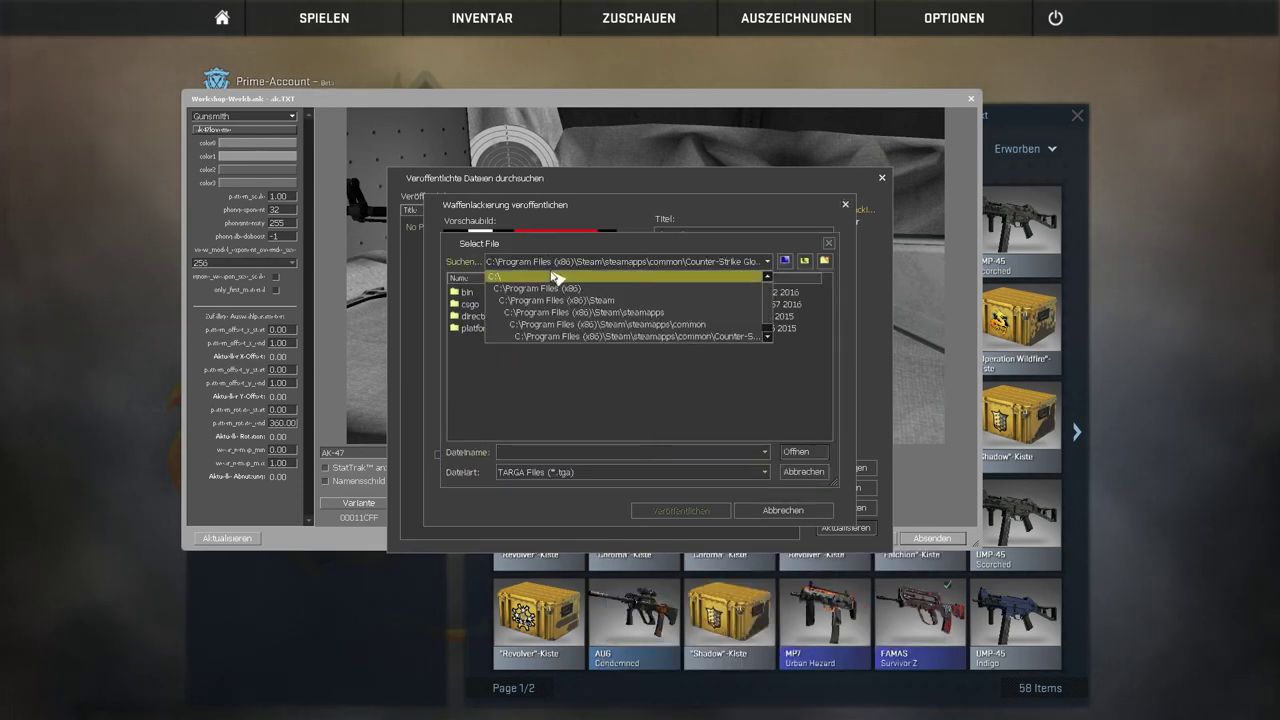
{"action": "left_click", "coordinate": [500, 278]}
{"action": "scroll", "coordinate": [505, 300], "scroll_direction": "down", "scroll_amount": 5}
{"action": "double_click", "coordinate": [490, 304]}
{"action": "double_click", "coordinate": [489, 304]}
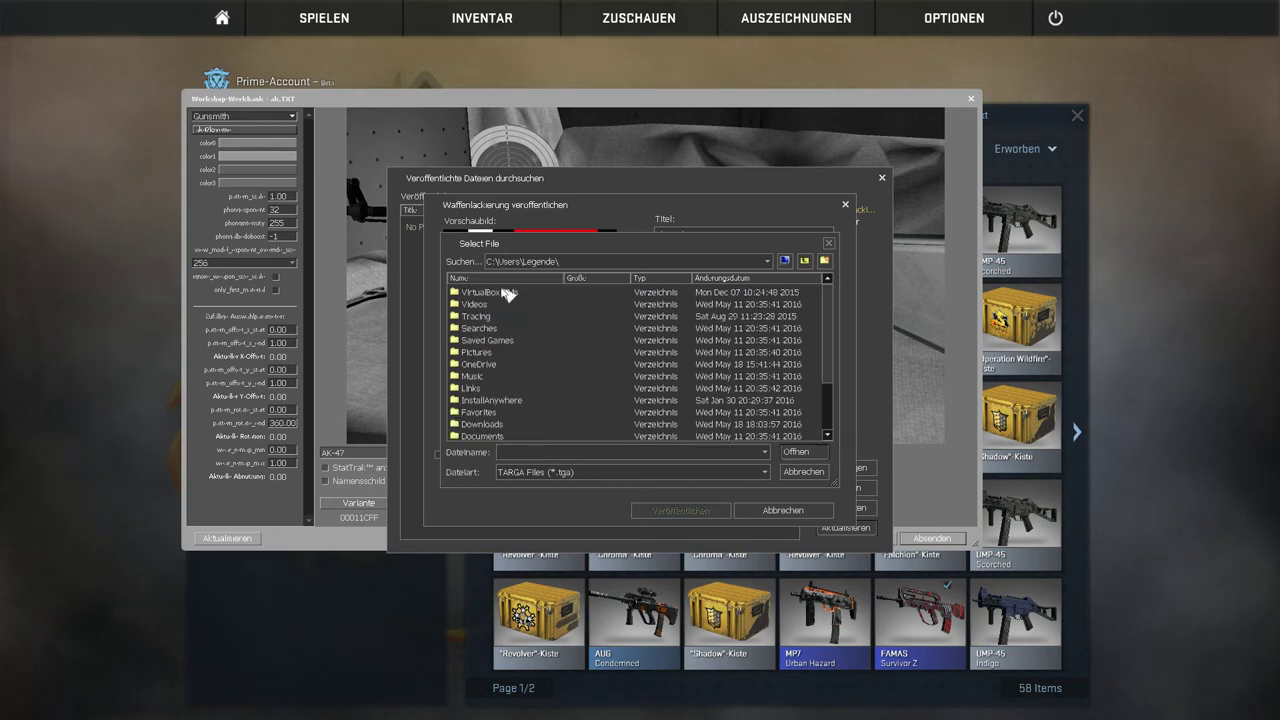
{"action": "left_click", "coordinate": [503, 278]}
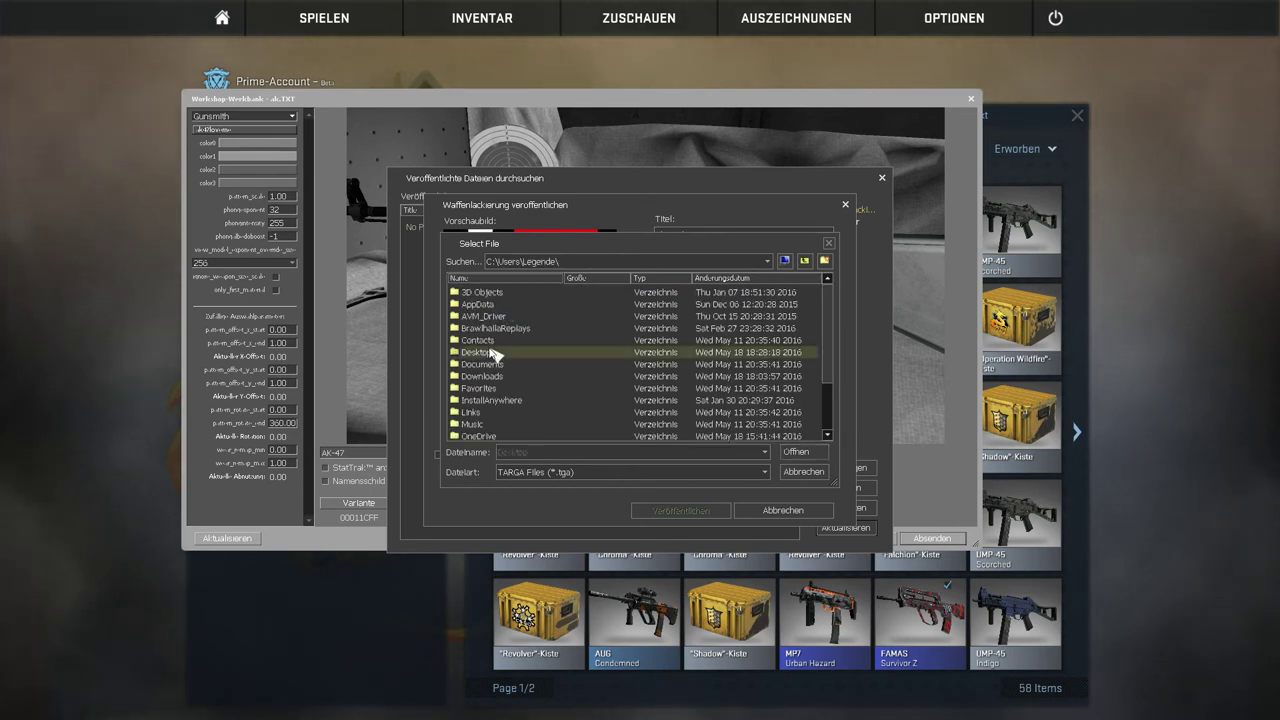
{"action": "double_click", "coordinate": [491, 353]}
{"action": "left_click", "coordinate": [478, 304]}
{"action": "left_click", "coordinate": [804, 451]}
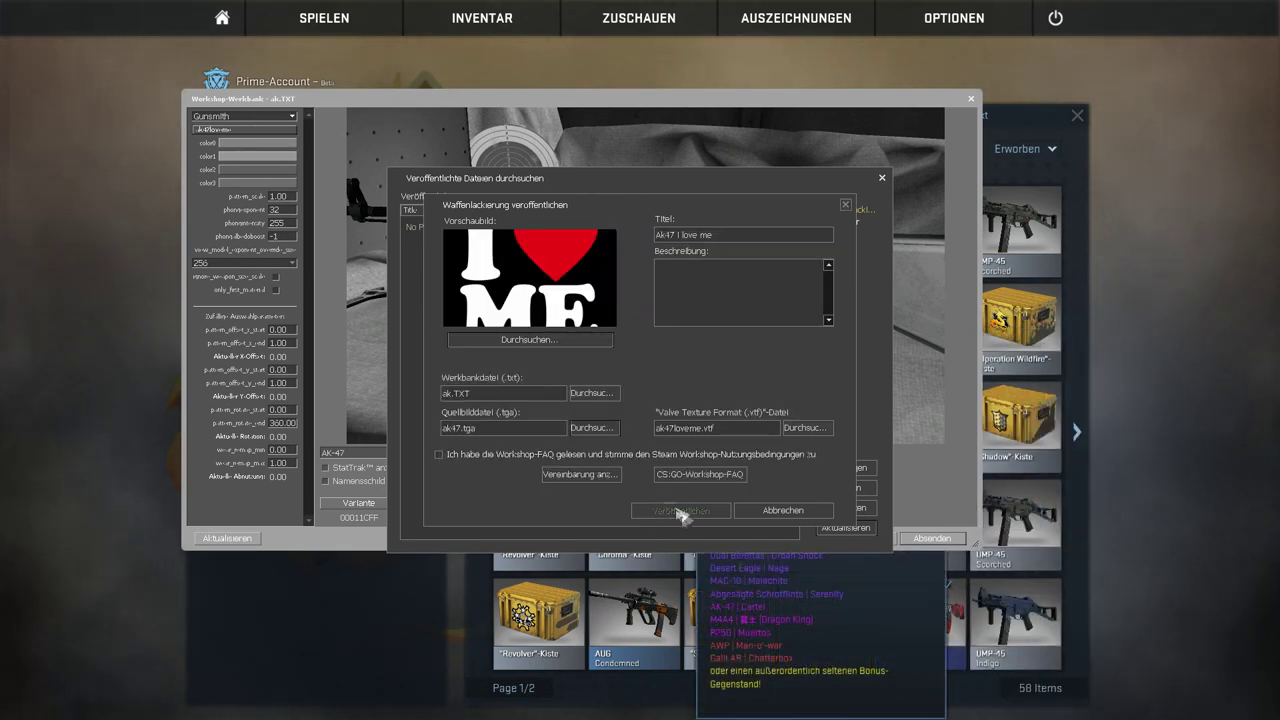
Accept the Workshop FAQ terms and attempt publishing, confirming the 'I Understand' acknowledgement.
{"action": "left_click", "coordinate": [510, 456]}
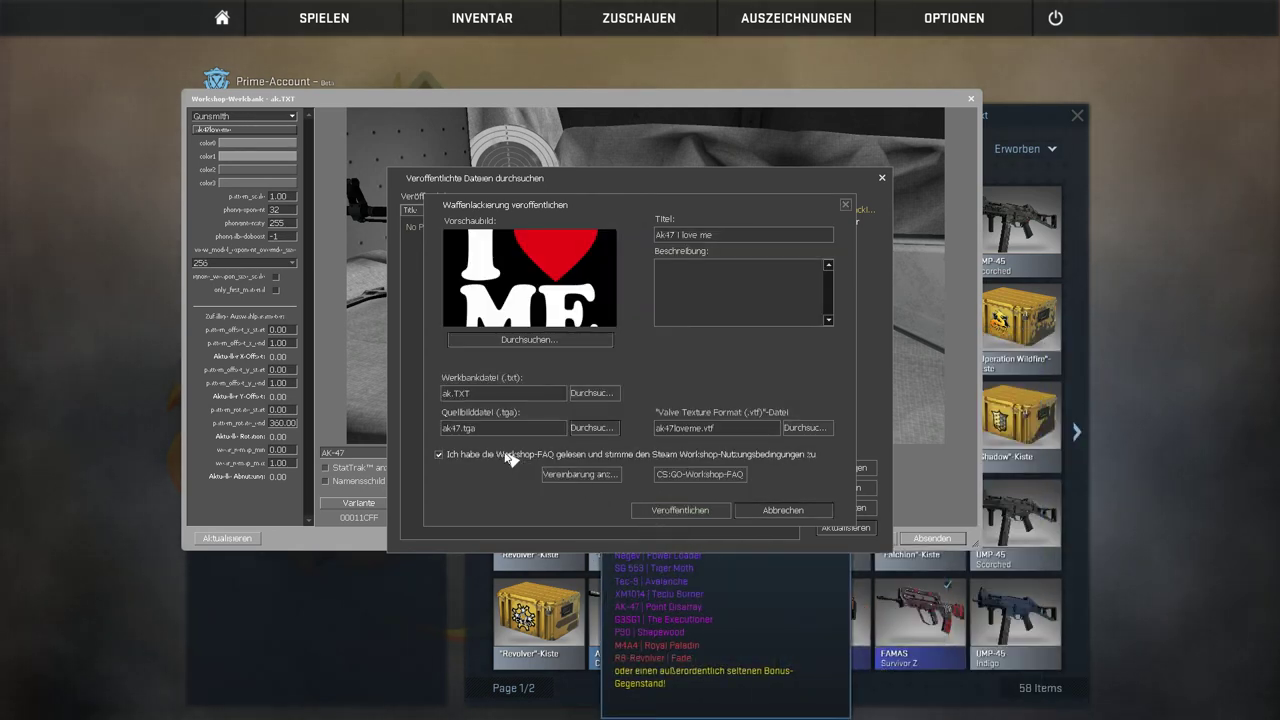
{"action": "left_click", "coordinate": [679, 512]}
{"action": "type", "text": "I Understand"}
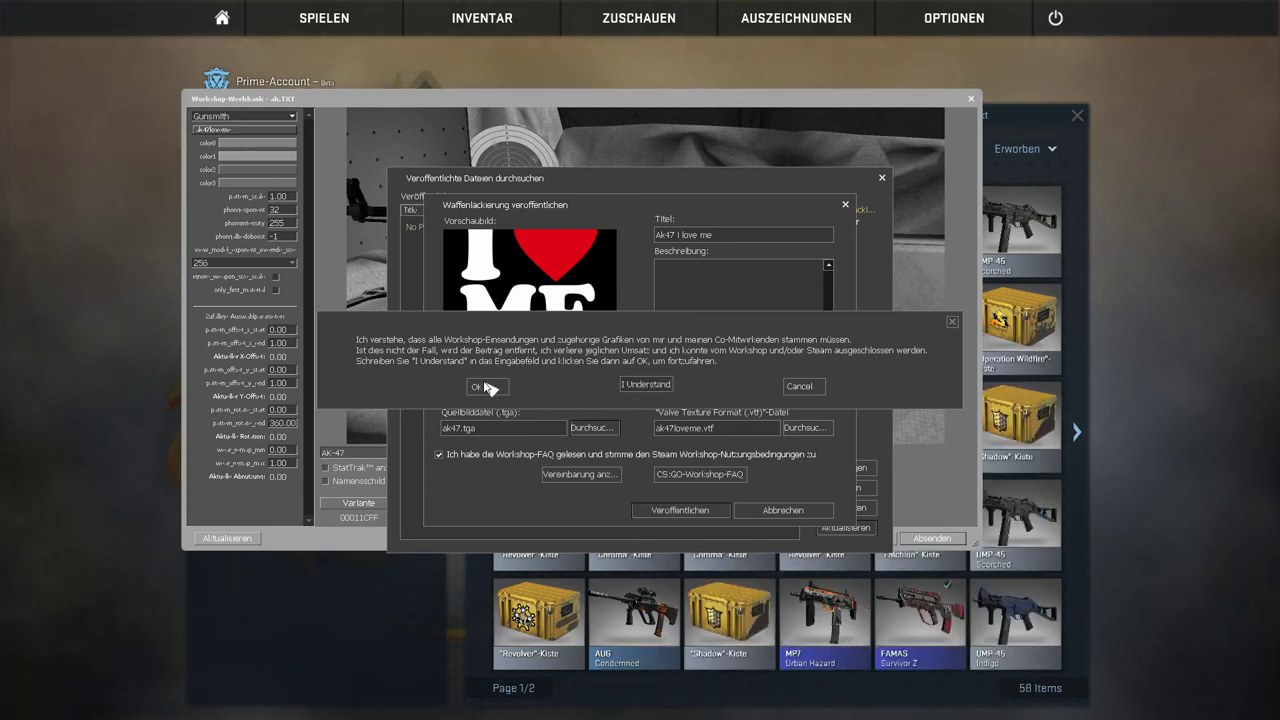
{"action": "left_click", "coordinate": [487, 387]}
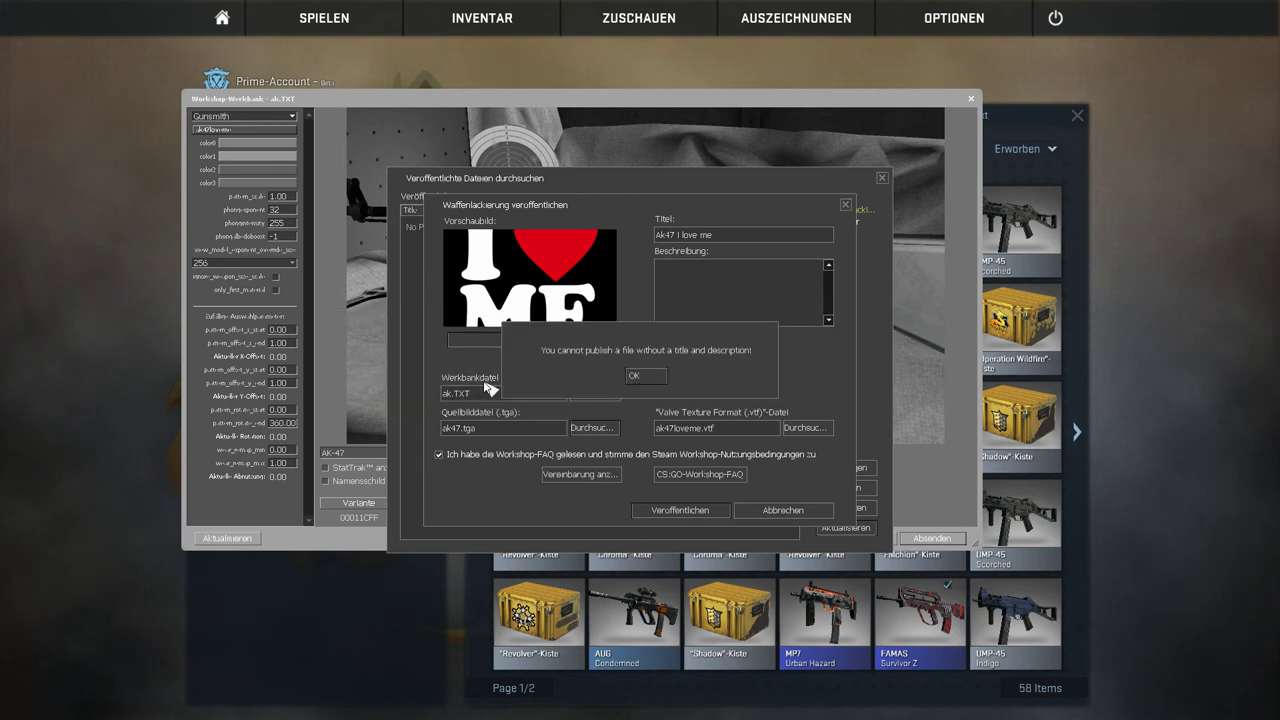
Enter the description 'Test for Youtube' and publish the Ak47 I love me skin, confirming the acknowledgement.
{"action": "left_click", "coordinate": [648, 377]}
{"action": "left_click", "coordinate": [714, 305]}
{"action": "type", "text": "Test for Youtube"}
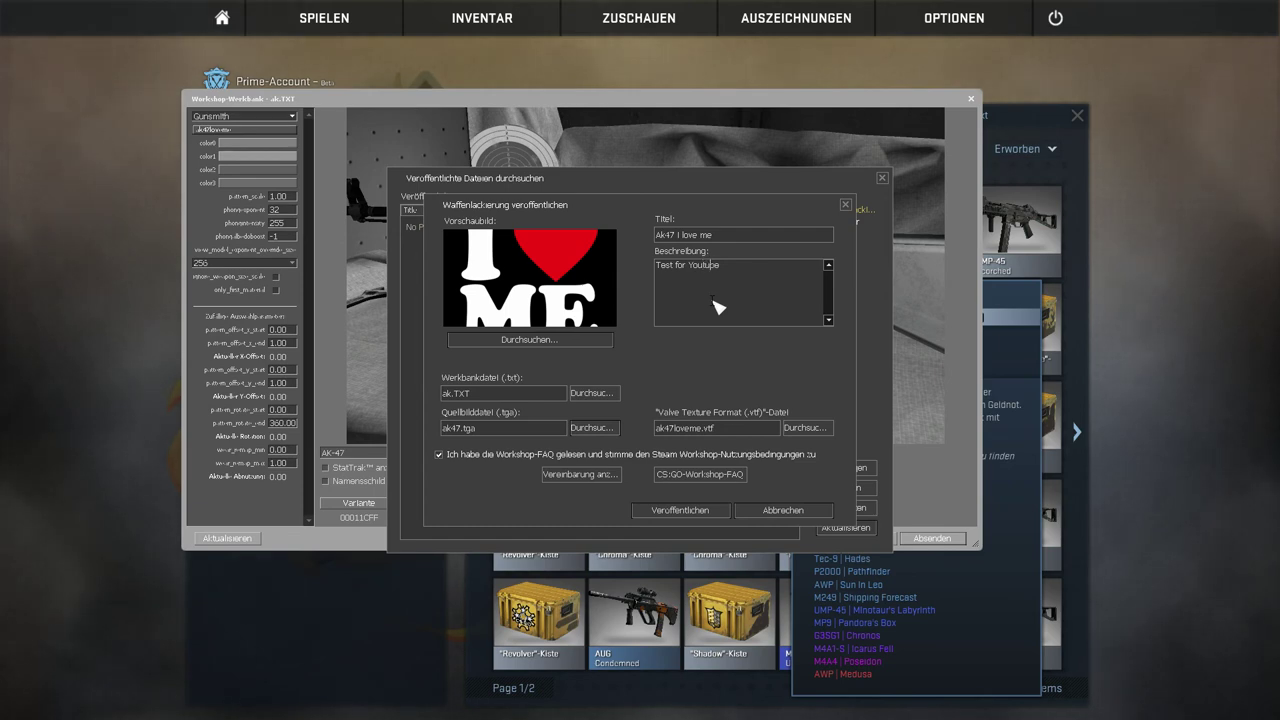
{"action": "left_click", "coordinate": [679, 509]}
{"action": "type", "text": "I Understand"}
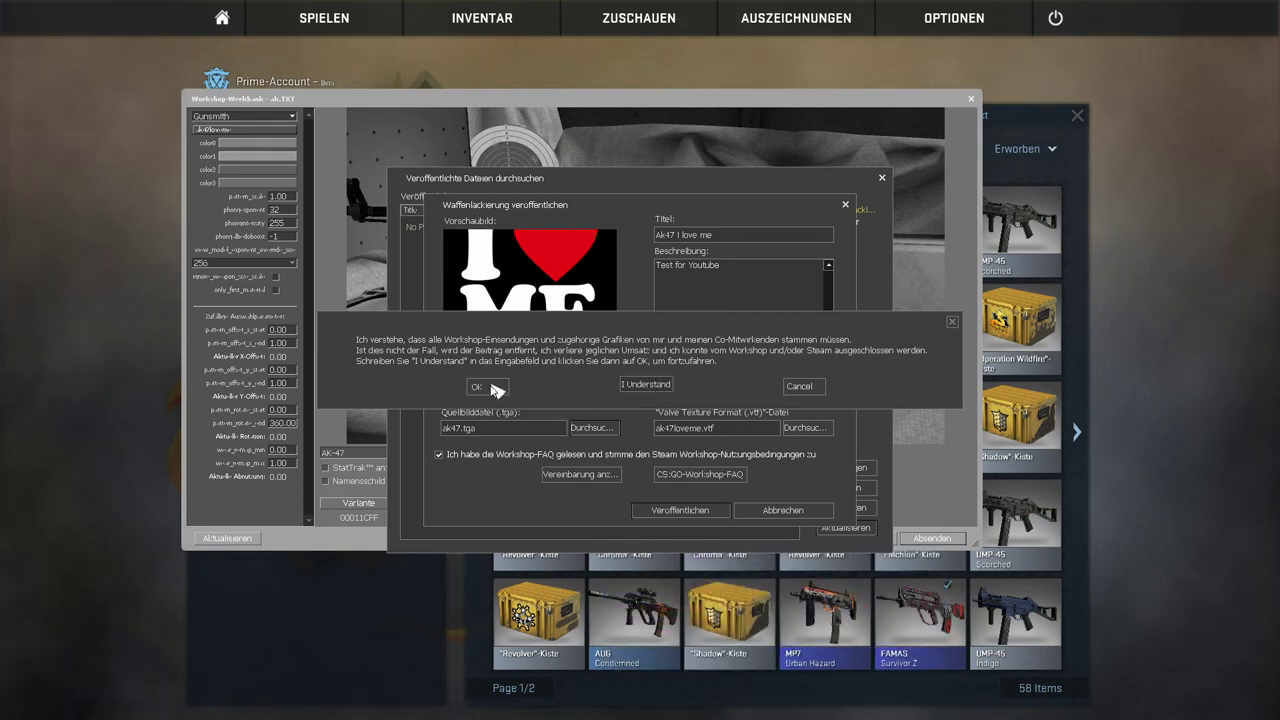
{"action": "left_click", "coordinate": [491, 388]}
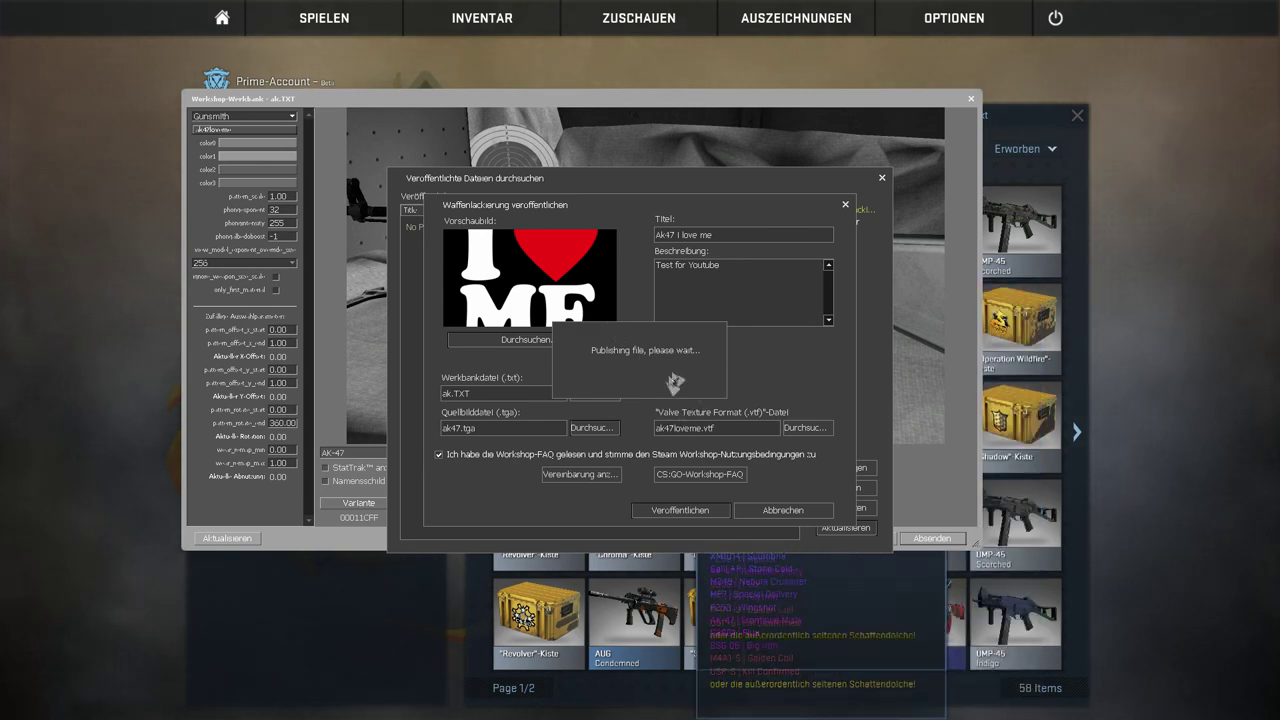
{"action": "mouse_move", "coordinate": [825, 620]}
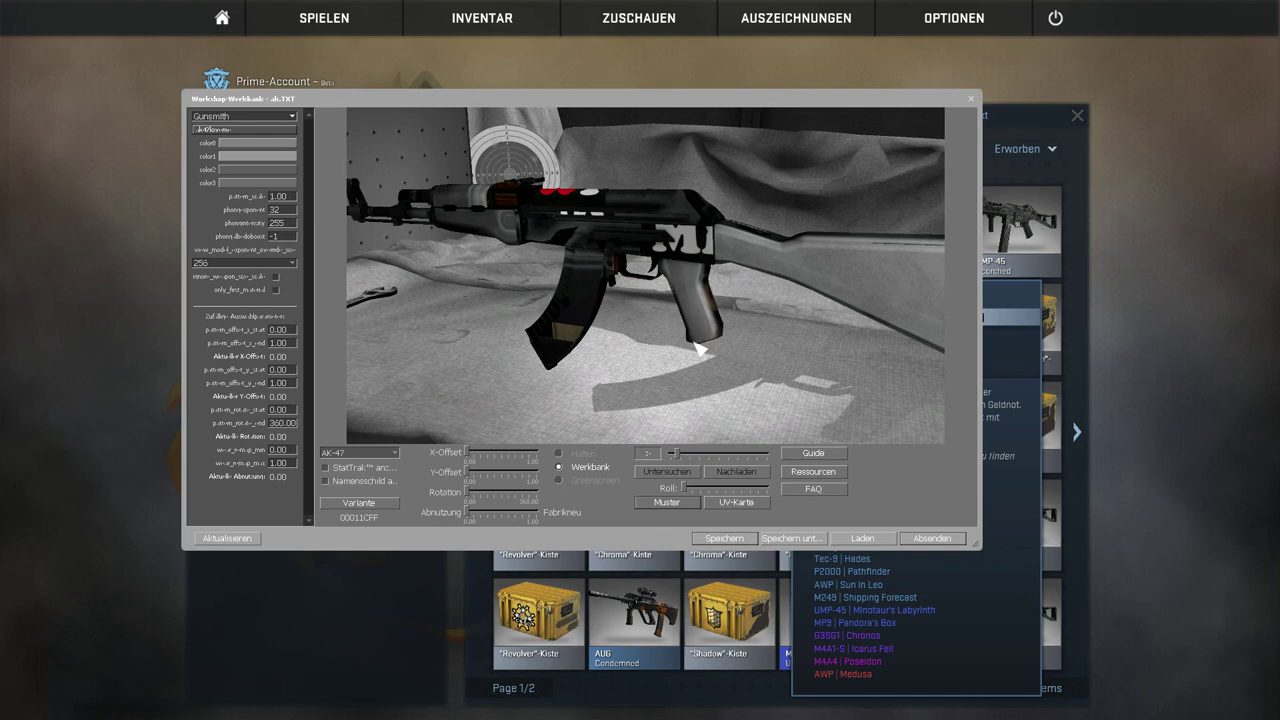
{"action": "scroll", "coordinate": [364, 415], "scroll_direction": "down", "scroll_amount": 3}
Scroll through the Ak47 i love me Workshop page to check its image and description.
{"action": "scroll", "coordinate": [400, 440], "scroll_direction": "down", "scroll_amount": 1}
{"action": "scroll", "coordinate": [478, 485], "scroll_direction": "down", "scroll_amount": 2}
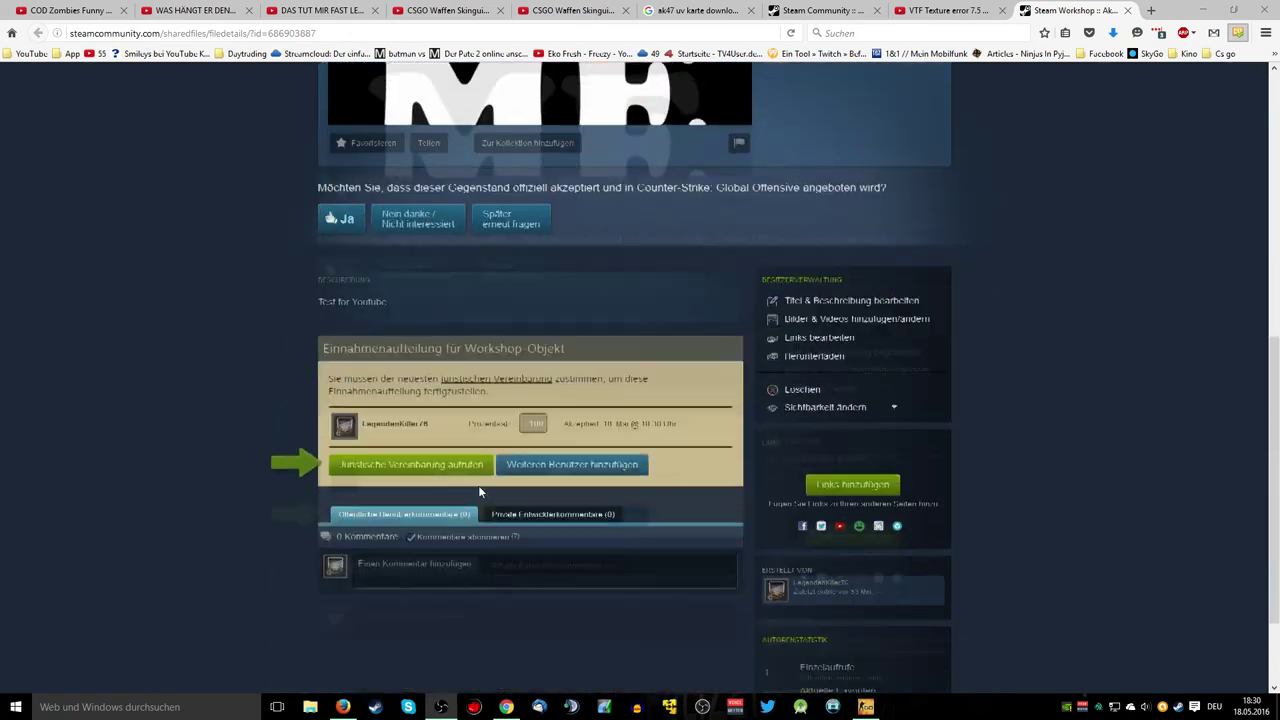
{"action": "scroll", "coordinate": [478, 485], "scroll_direction": "down", "scroll_amount": 1}
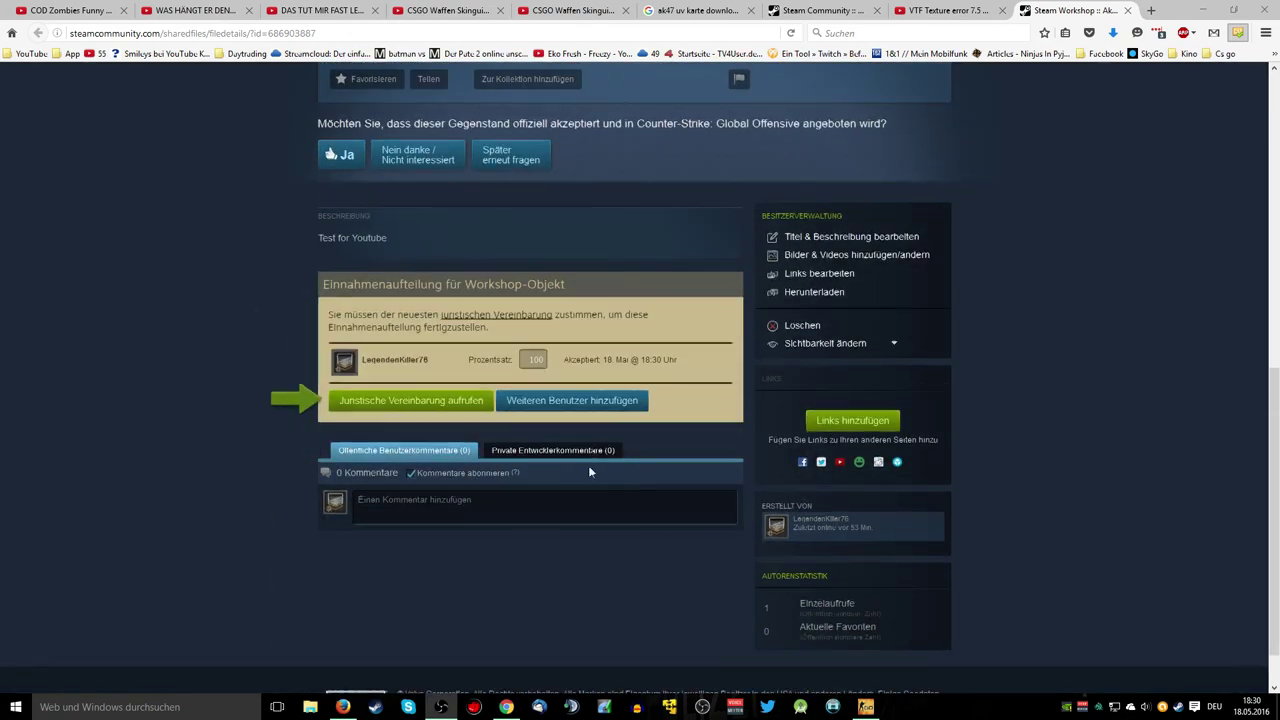
{"action": "scroll", "coordinate": [588, 465], "scroll_direction": "up", "scroll_amount": 2}
{"action": "scroll", "coordinate": [572, 568], "scroll_direction": "up", "scroll_amount": 4}
{"action": "scroll", "coordinate": [814, 404], "scroll_direction": "up", "scroll_amount": 3}
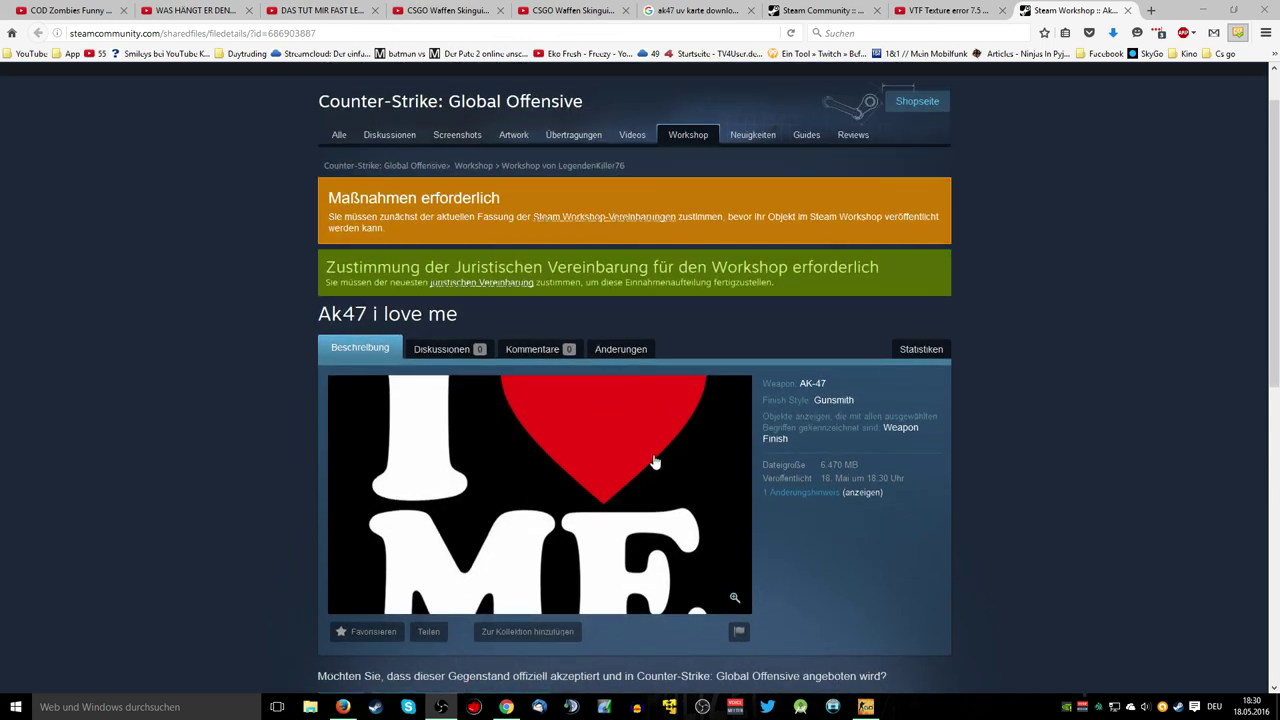
{"action": "scroll", "coordinate": [357, 394], "scroll_direction": "down", "scroll_amount": 3}
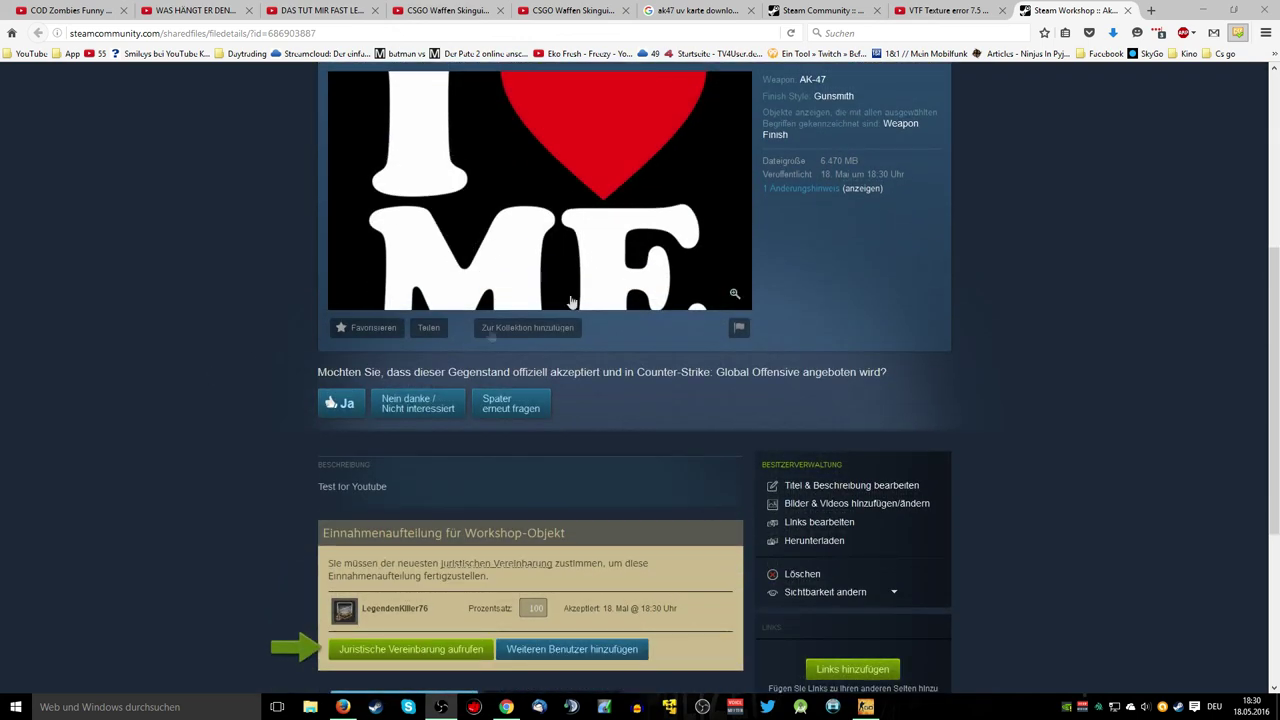
{"action": "scroll", "coordinate": [513, 423], "scroll_direction": "down", "scroll_amount": 3}
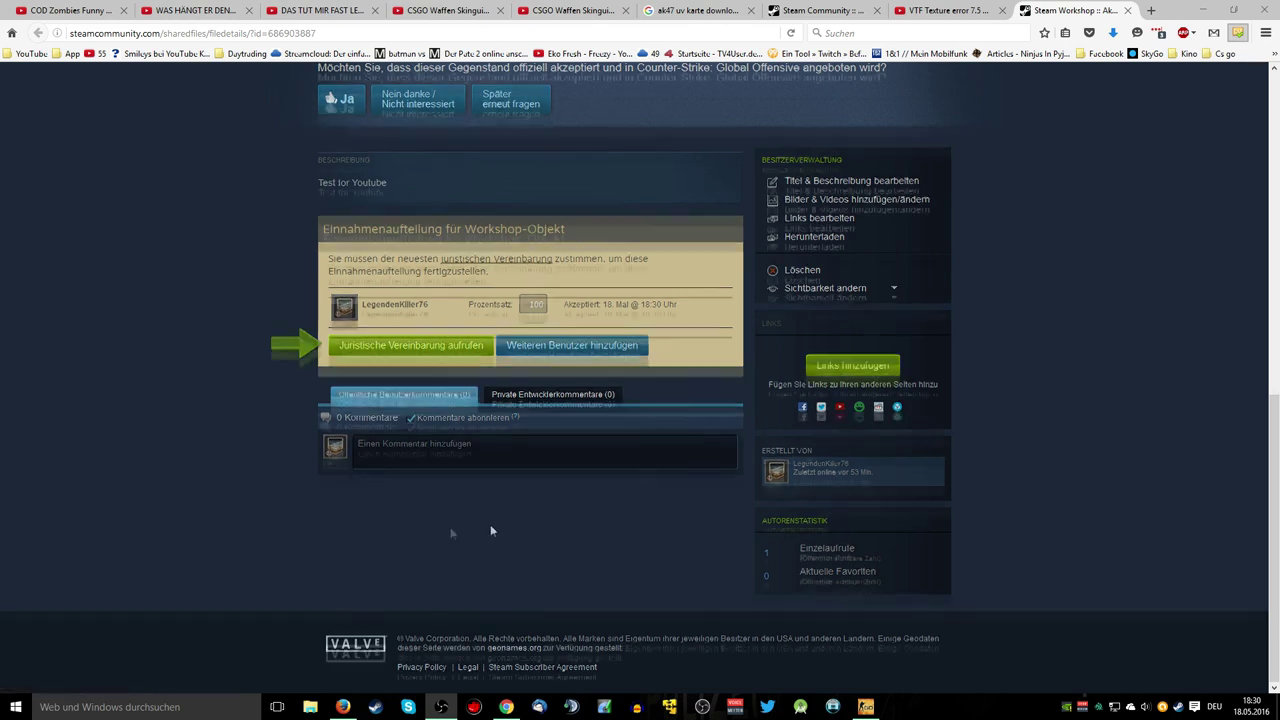
{"action": "scroll", "coordinate": [553, 524], "scroll_direction": "up", "scroll_amount": 2}
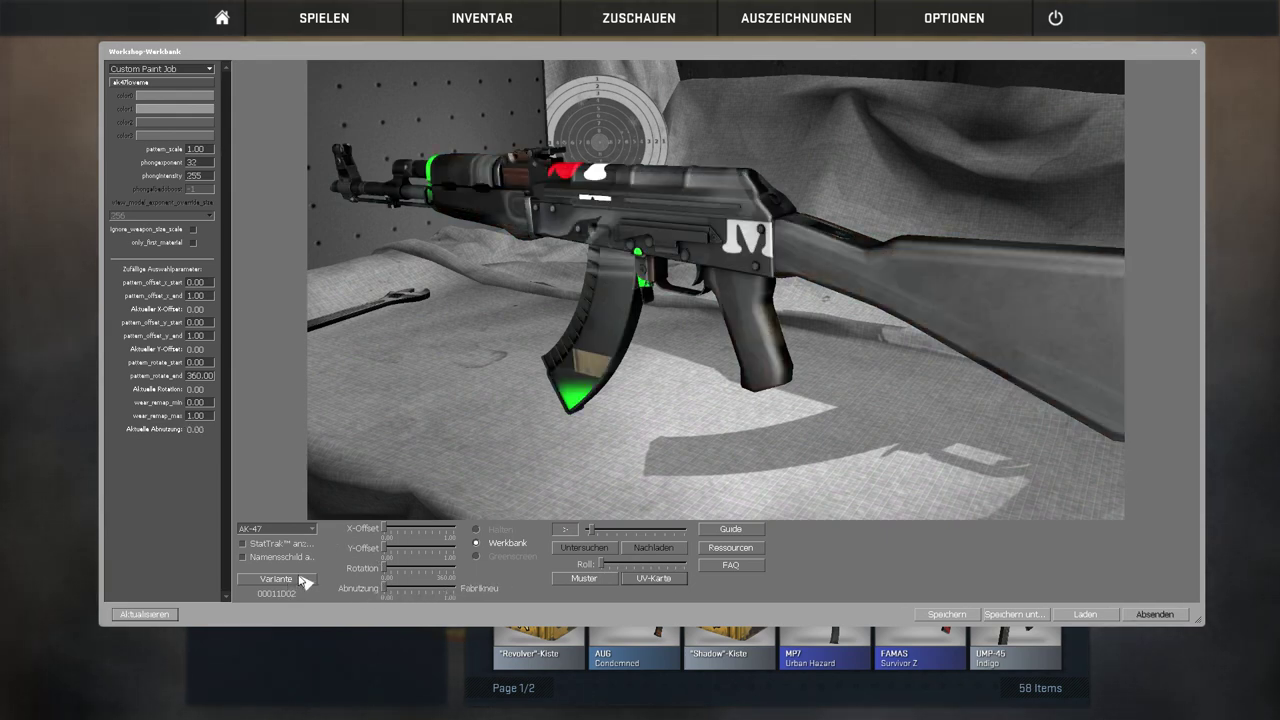
Enable ignore_weapon_size_scale and roll the AK-47 preview to inspect the paint.
{"action": "left_click", "coordinate": [194, 229]}
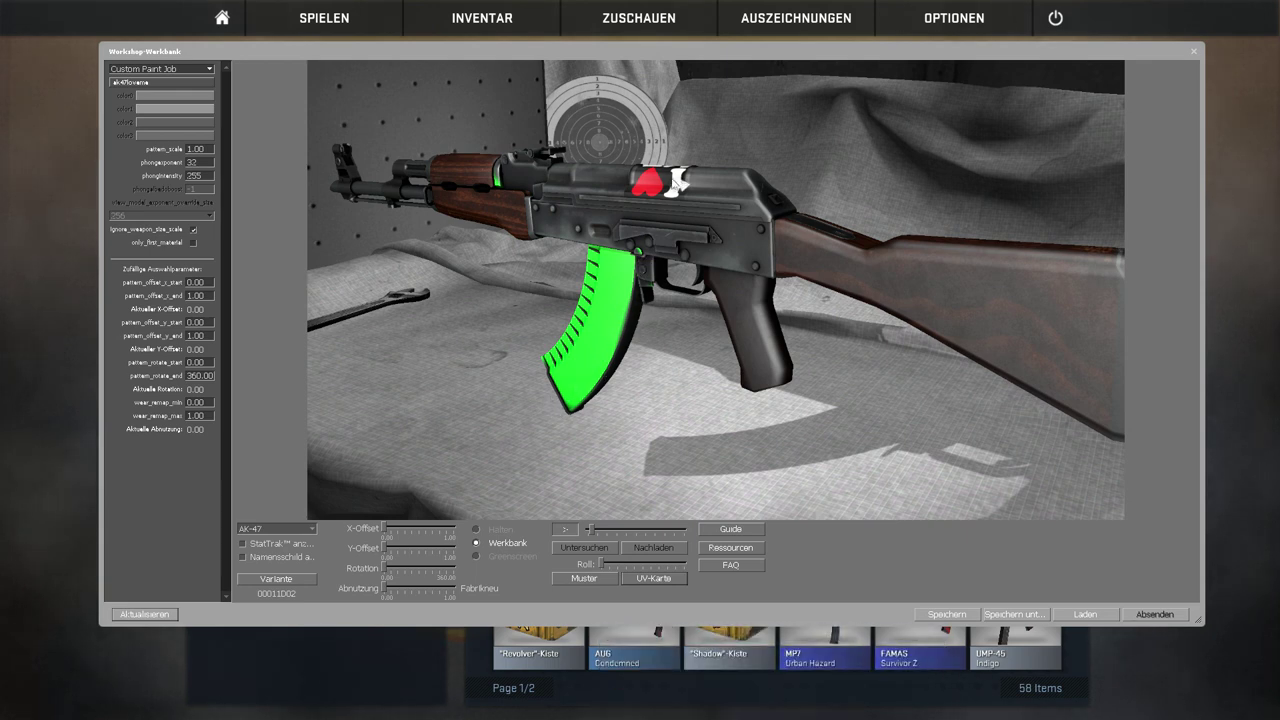
{"action": "left_click_drag", "start_coordinate": [605, 566], "coordinate": [652, 573]}
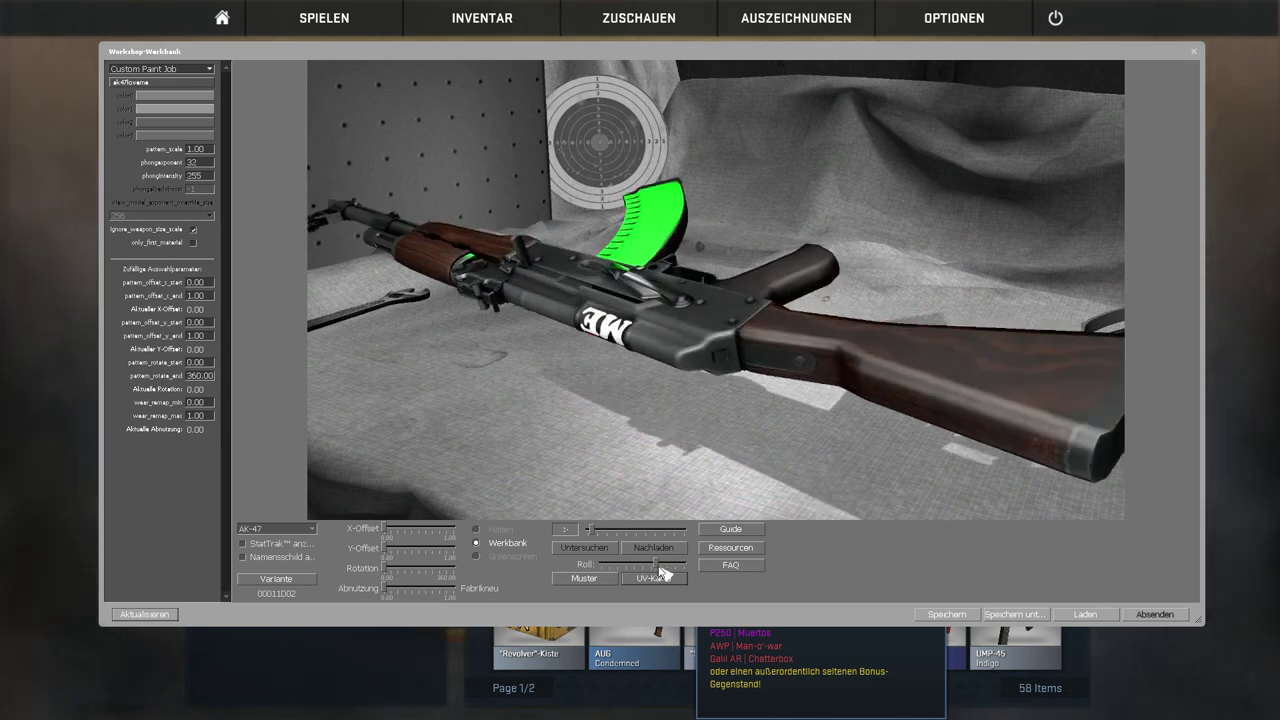
{"action": "left_click_drag", "start_coordinate": [652, 573], "coordinate": [573, 565]}
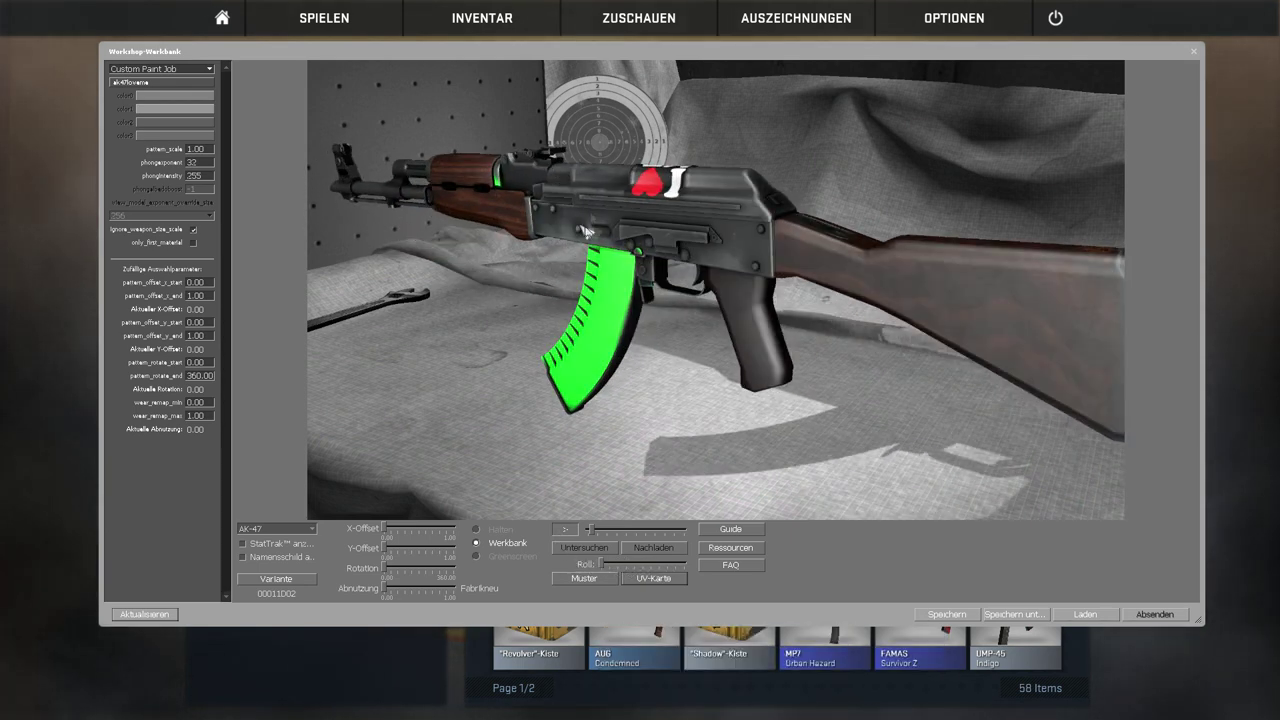
{"action": "mouse_move", "coordinate": [612, 566]}
{"action": "left_mouse_down"}
{"action": "mouse_move", "coordinate": [646, 569]}
{"action": "mouse_move", "coordinate": [600, 569]}
{"action": "left_mouse_up"}
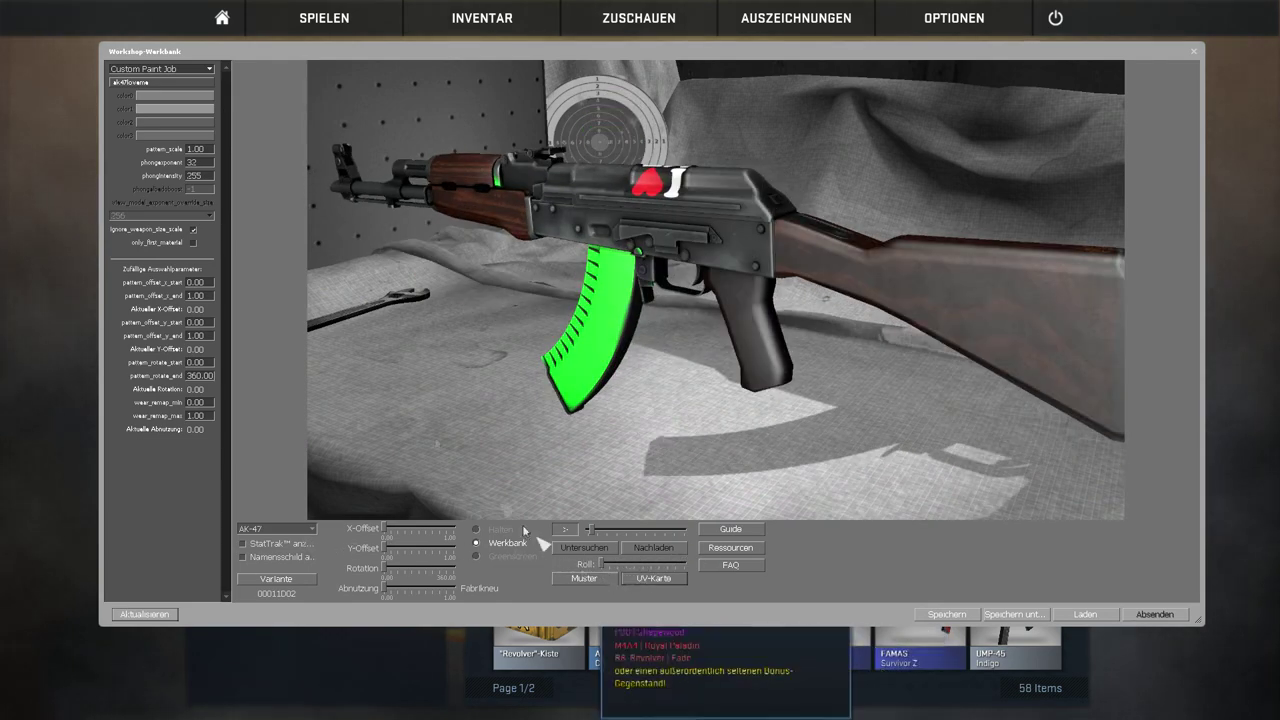
Disable ignore_weapon_size_scale again and toggle only_first_material on and back off.
{"action": "left_click", "coordinate": [196, 230]}
{"action": "left_click", "coordinate": [195, 243]}
{"action": "left_click", "coordinate": [194, 243]}
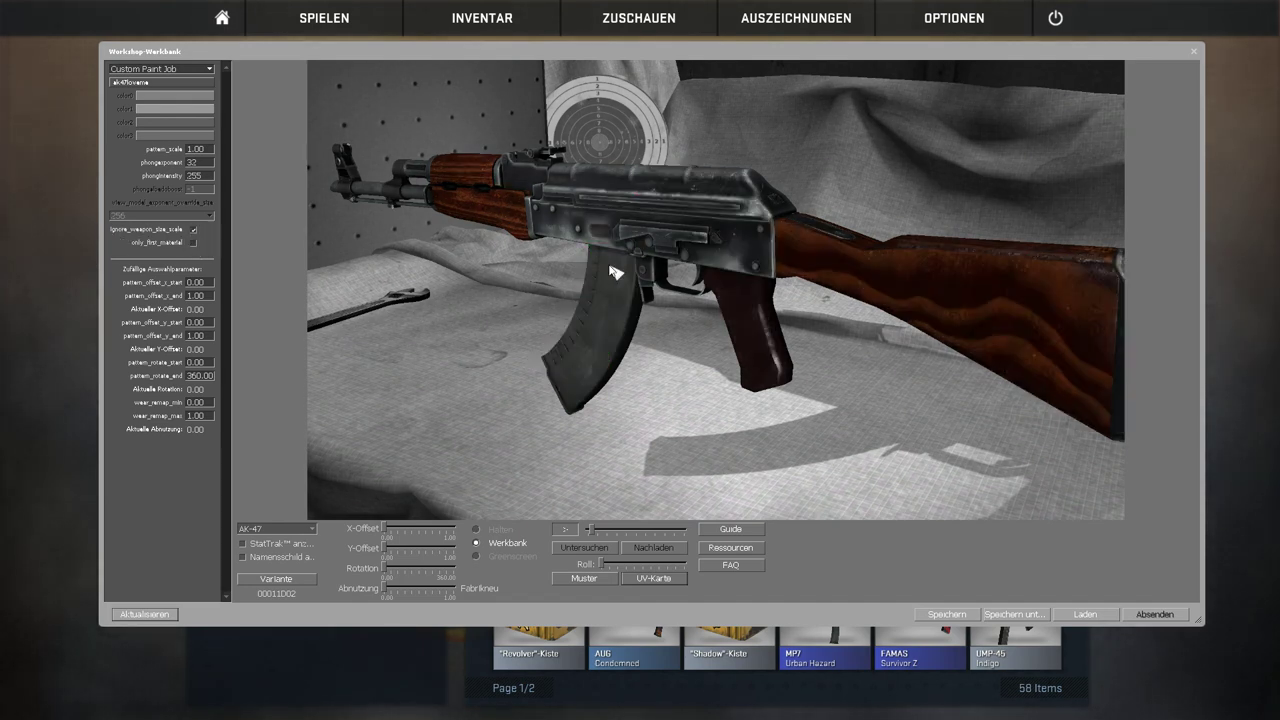